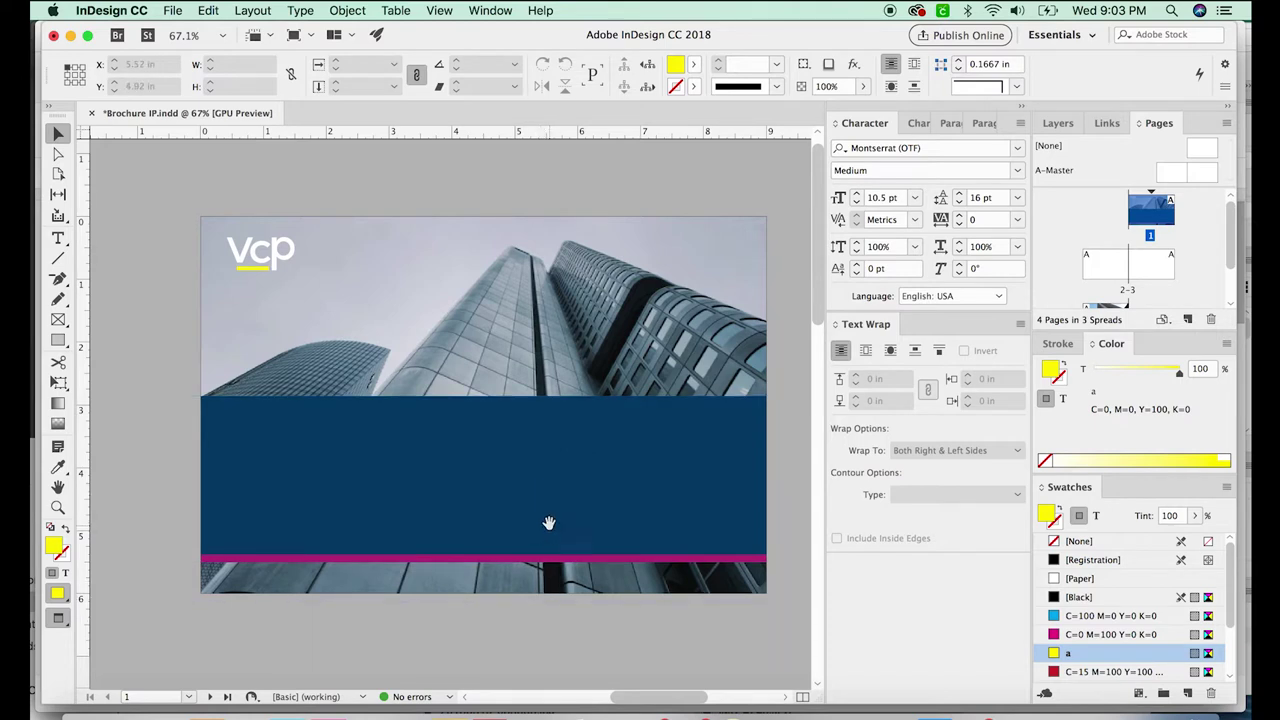
# Look over the brochure's cover page and the blank inside spread below it.
pyautogui.moveTo(549, 516); pyautogui.dragTo(514, 539)
pyautogui.moveTo(518, 586); pyautogui.dragTo(534, 564)
pyautogui.moveTo(506, 606); pyautogui.dragTo(517, 594)
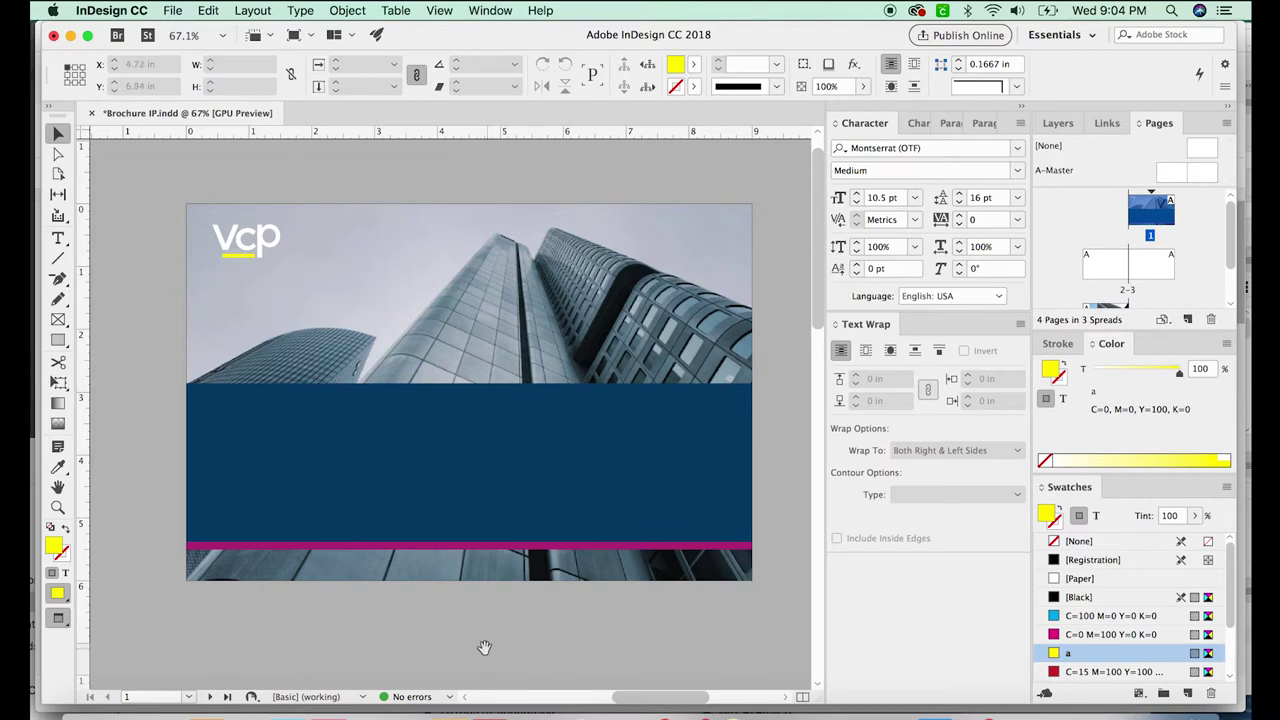
pyautogui.moveTo(484, 648); pyautogui.dragTo(671, 320)
pyautogui.moveTo(405, 545); pyautogui.dragTo(655, 310)
pyautogui.moveTo(668, 463); pyautogui.dragTo(615, 145)
pyautogui.moveTo(503, 374); pyautogui.dragTo(722, 252)
pyautogui.moveTo(569, 322); pyautogui.dragTo(425, 660)
pyautogui.moveTo(630, 285); pyautogui.dragTo(350, 665)
pyautogui.moveTo(556, 325); pyautogui.dragTo(637, 250)
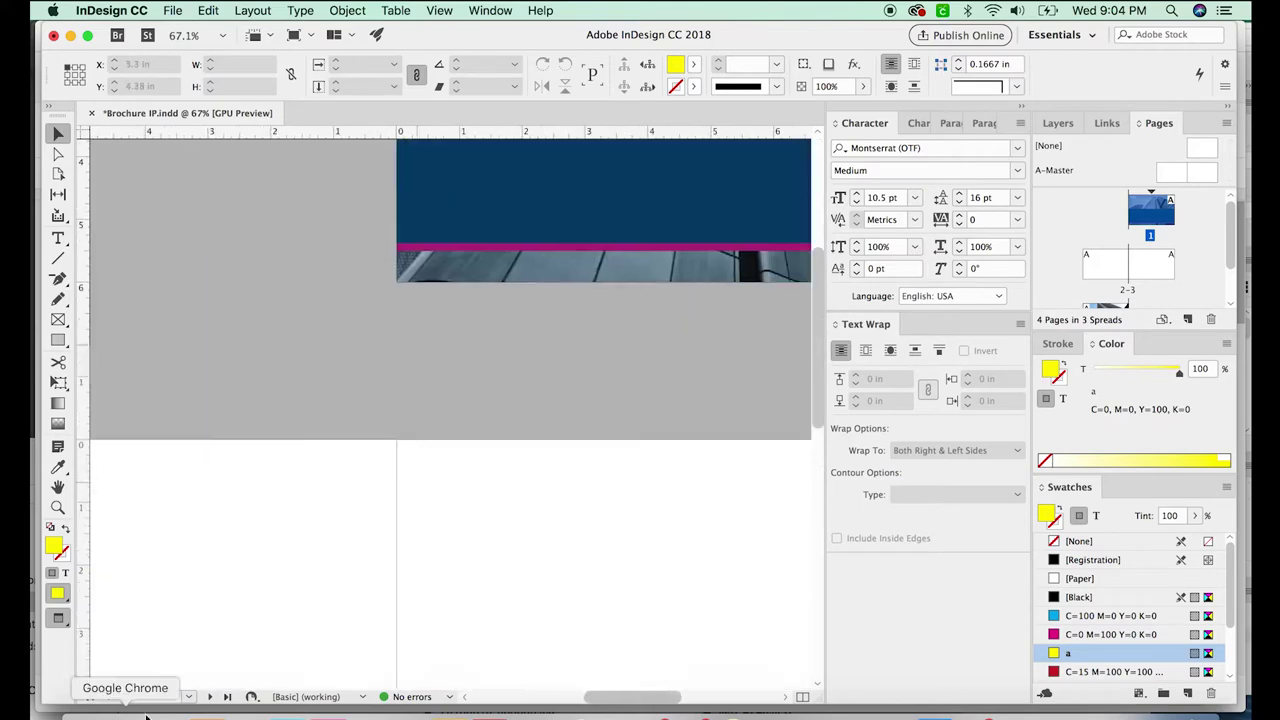
pyautogui.moveTo(670, 160); pyautogui.dragTo(391, 434)
pyautogui.press('super+space')
pyautogui.moveTo(354, 177); pyautogui.dragTo(122, 436)
pyautogui.moveTo(395, 508); pyautogui.dragTo(434, 534)
pyautogui.moveTo(434, 645); pyautogui.dragTo(303, 431)
pyautogui.press('super+minus')
pyautogui.press('super+minus')
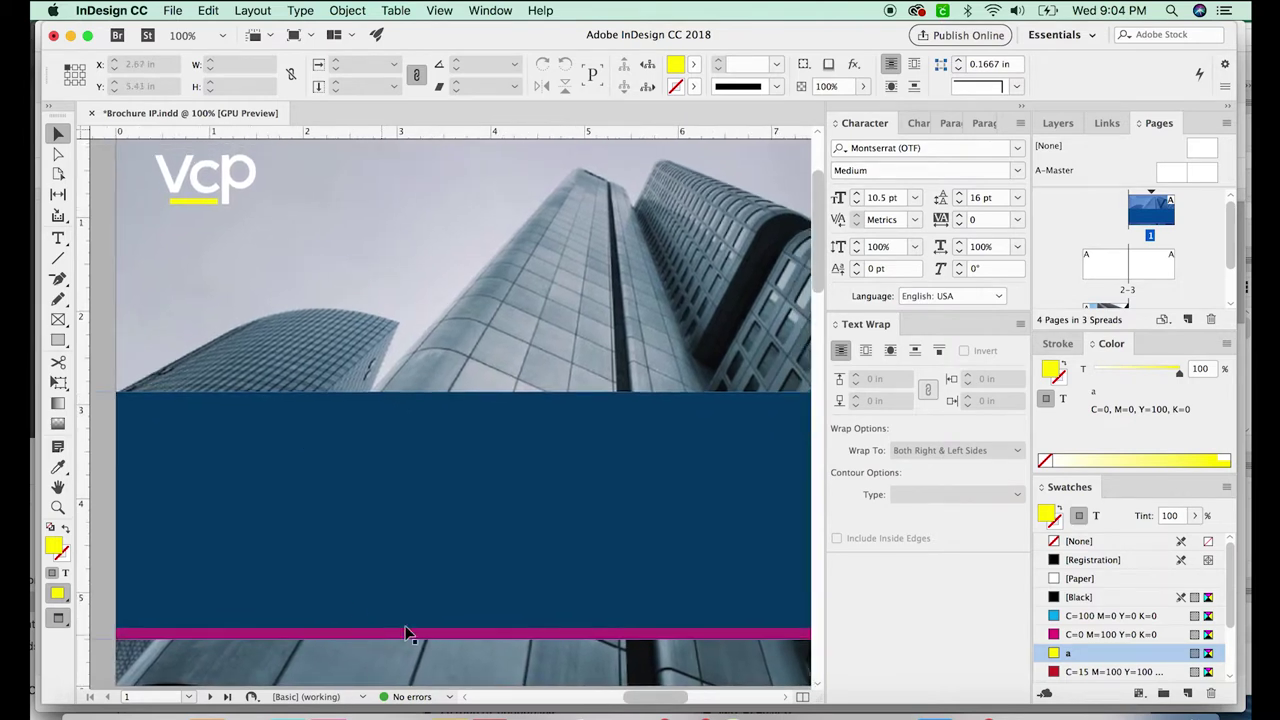
pyautogui.moveTo(578, 528); pyautogui.dragTo(440, 499)
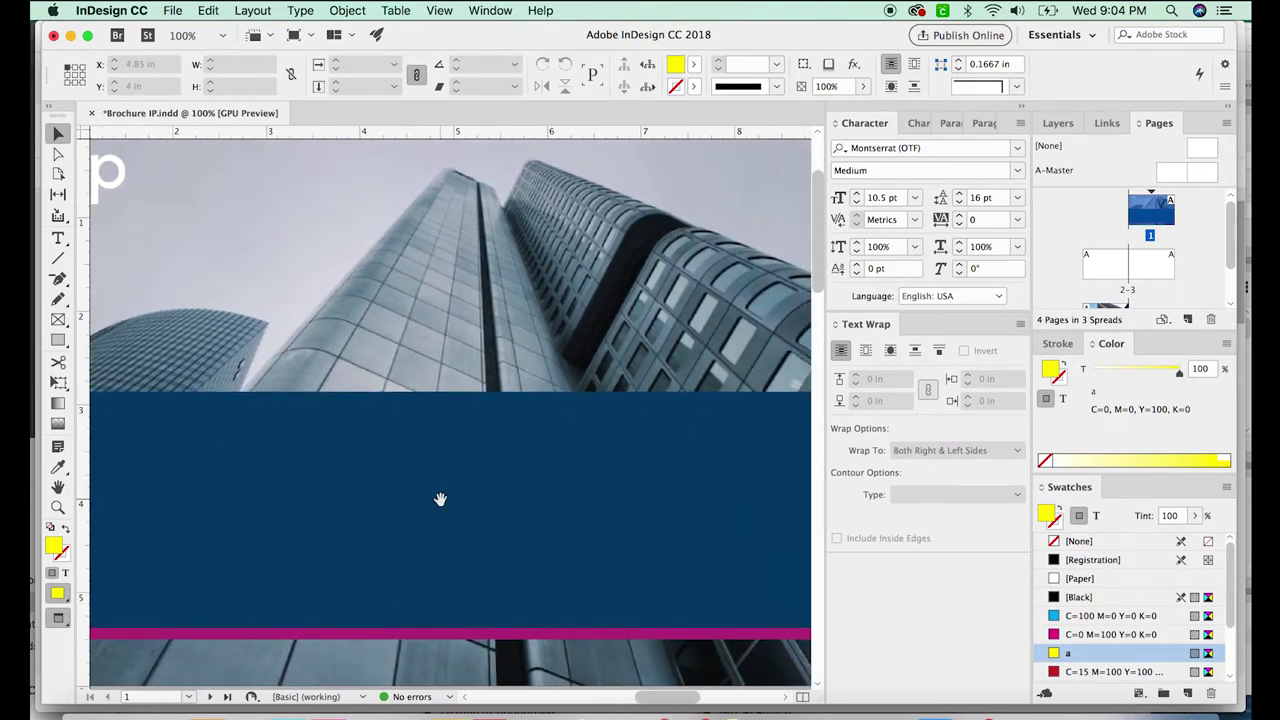
pyautogui.press('super+minus')
pyautogui.hscroll(-3, 480, 450)
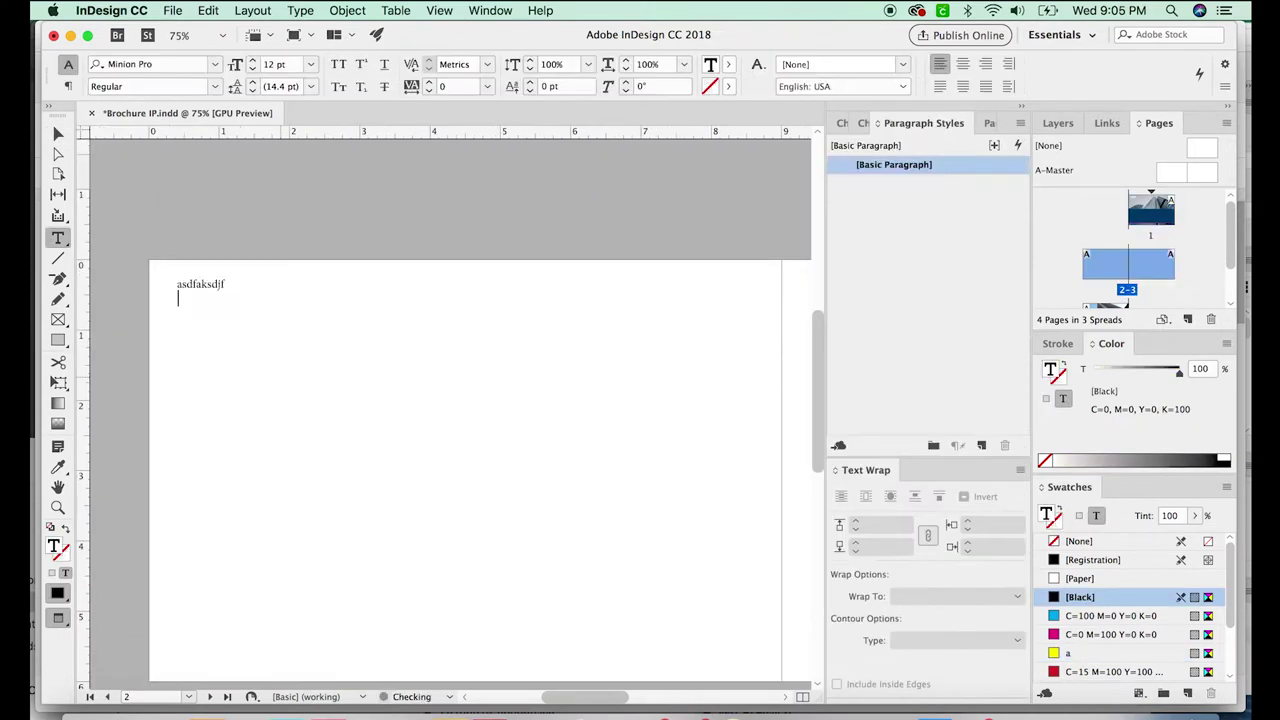
# Add sample lines to the text frame on page 2, indented with tabs and using an asterisk as a bullet.
pyautogui.write('lskdjf')
pyautogui.press('Return')
pyautogui.press('Tab')
pyautogui.write('*')
pyautogui.press('Return')
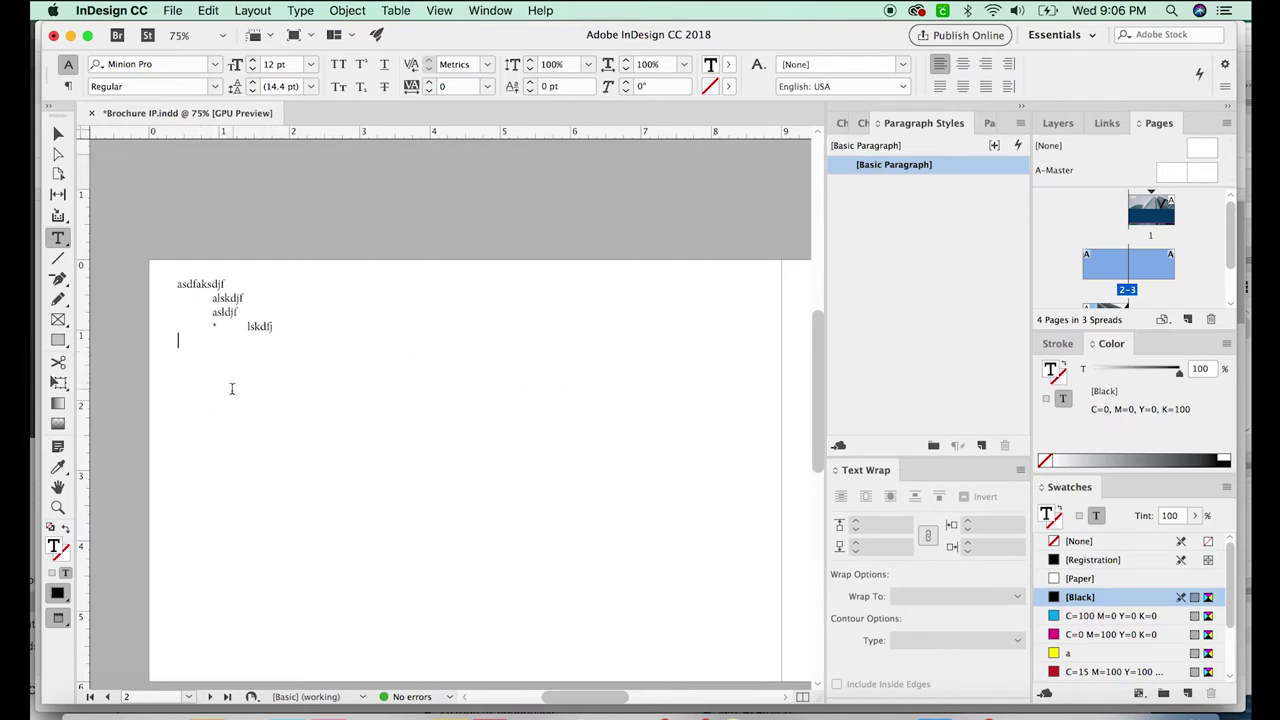
# Delete the text frame holding the sample lines on page 2.
pyautogui.moveTo(177, 284); pyautogui.dragTo(247, 311)
pyautogui.click(235, 531)
pyautogui.click(286, 317)
pyautogui.click(60, 136)
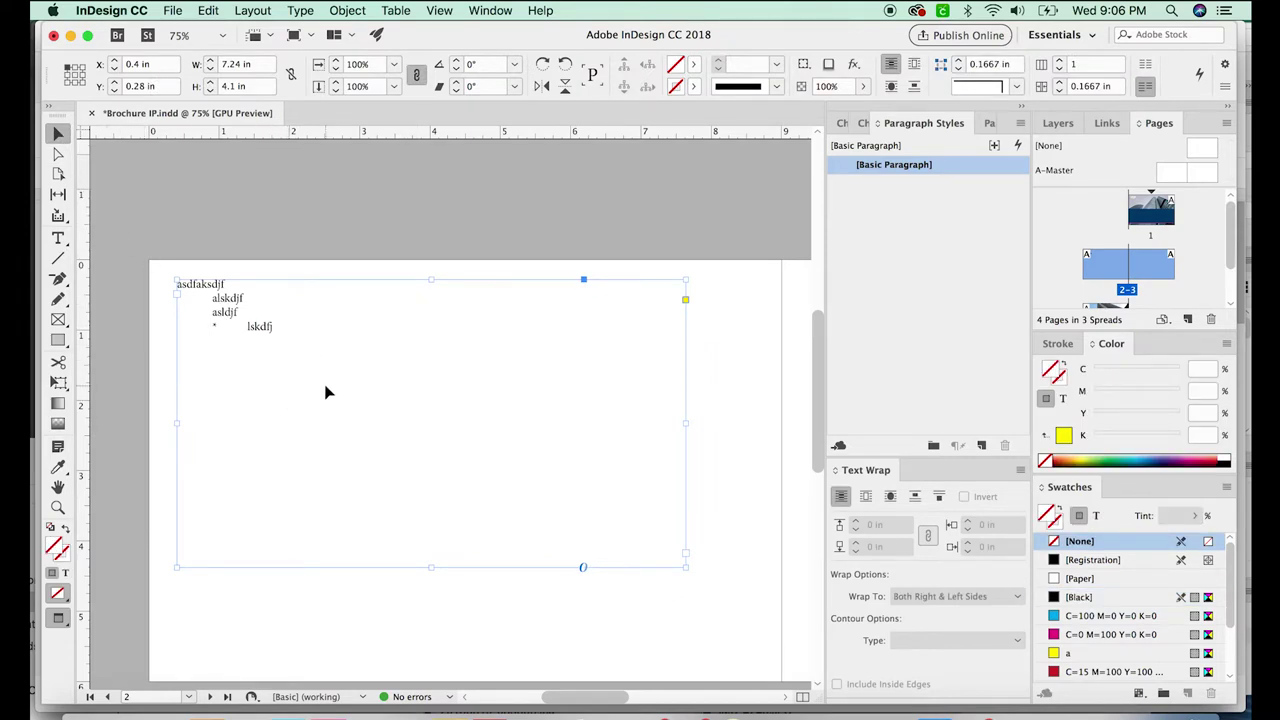
pyautogui.doubleClick(203, 289)
pyautogui.moveTo(203, 289); pyautogui.dragTo(250, 301)
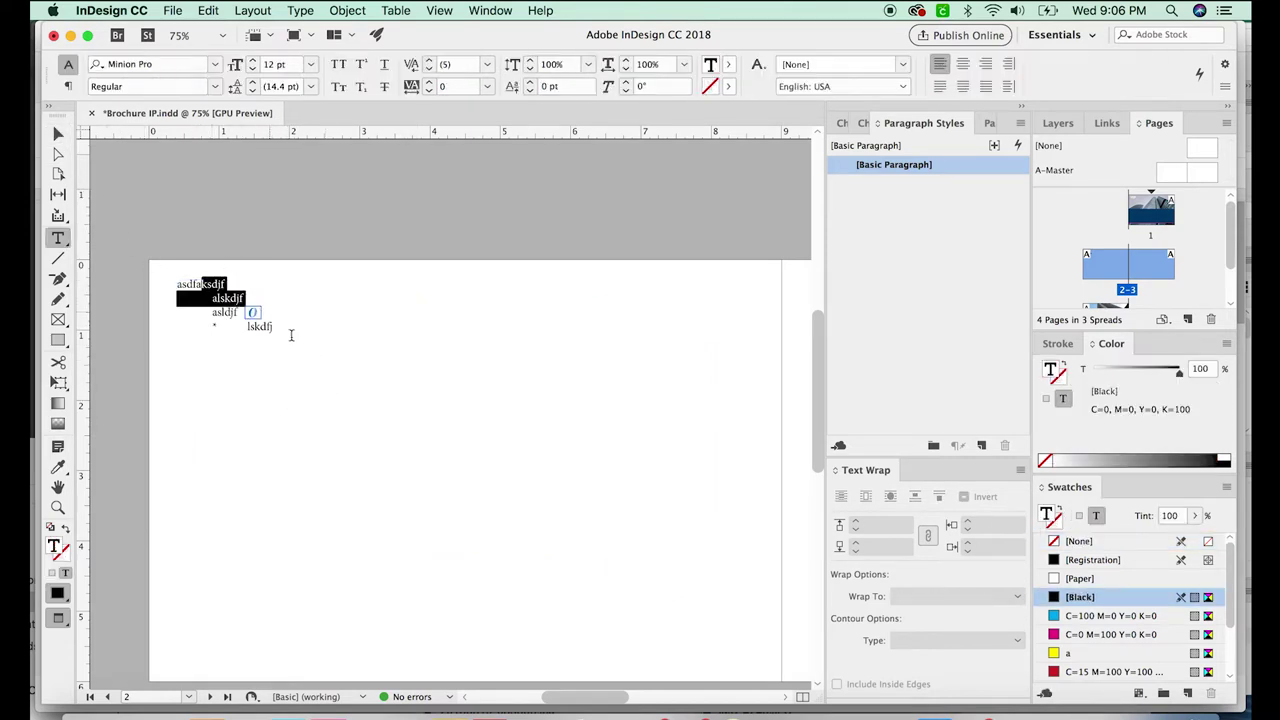
pyautogui.click(61, 137)
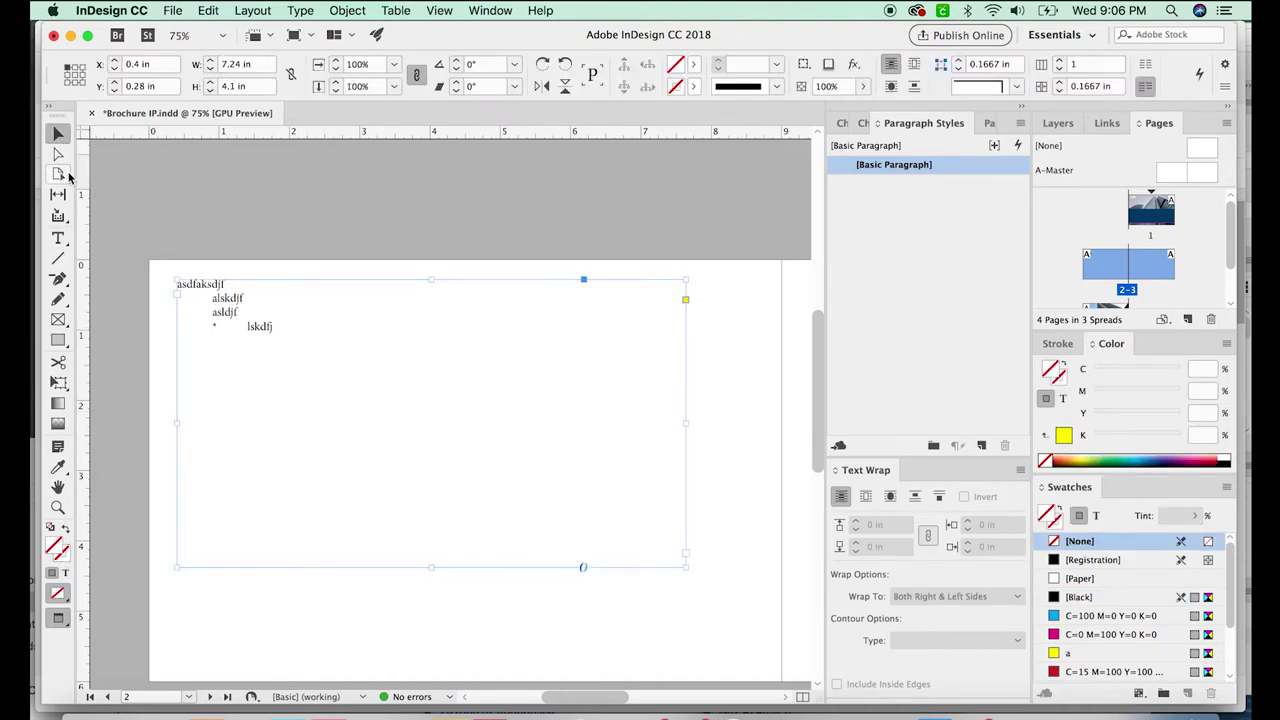
pyautogui.press('Delete')
# Switch to the Google Docs document VCP-Very Corporate People in Chrome and copy all of its text.
pyautogui.moveTo(650, 312); pyautogui.dragTo(385, 650)
pyautogui.moveTo(695, 195); pyautogui.dragTo(257, 577)
pyautogui.moveTo(523, 432); pyautogui.dragTo(457, 351)
pyautogui.click(124, 715)
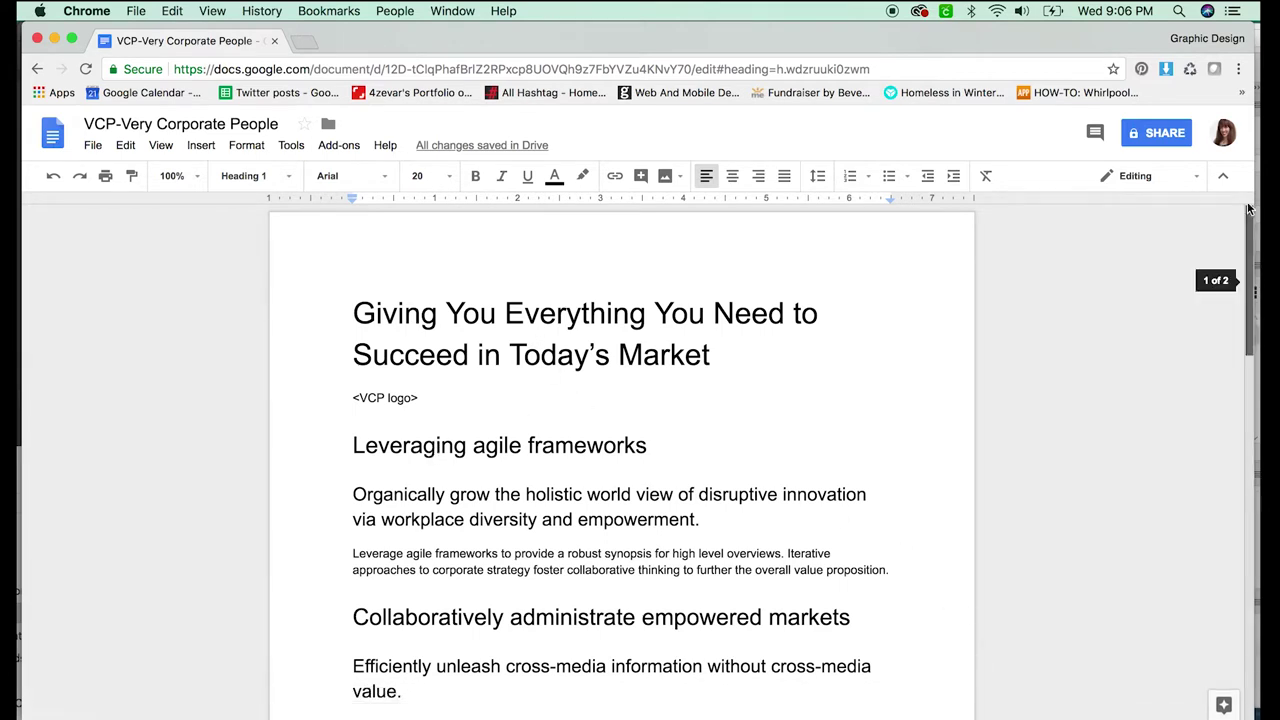
pyautogui.click(440, 330)
pyautogui.press('super+a')
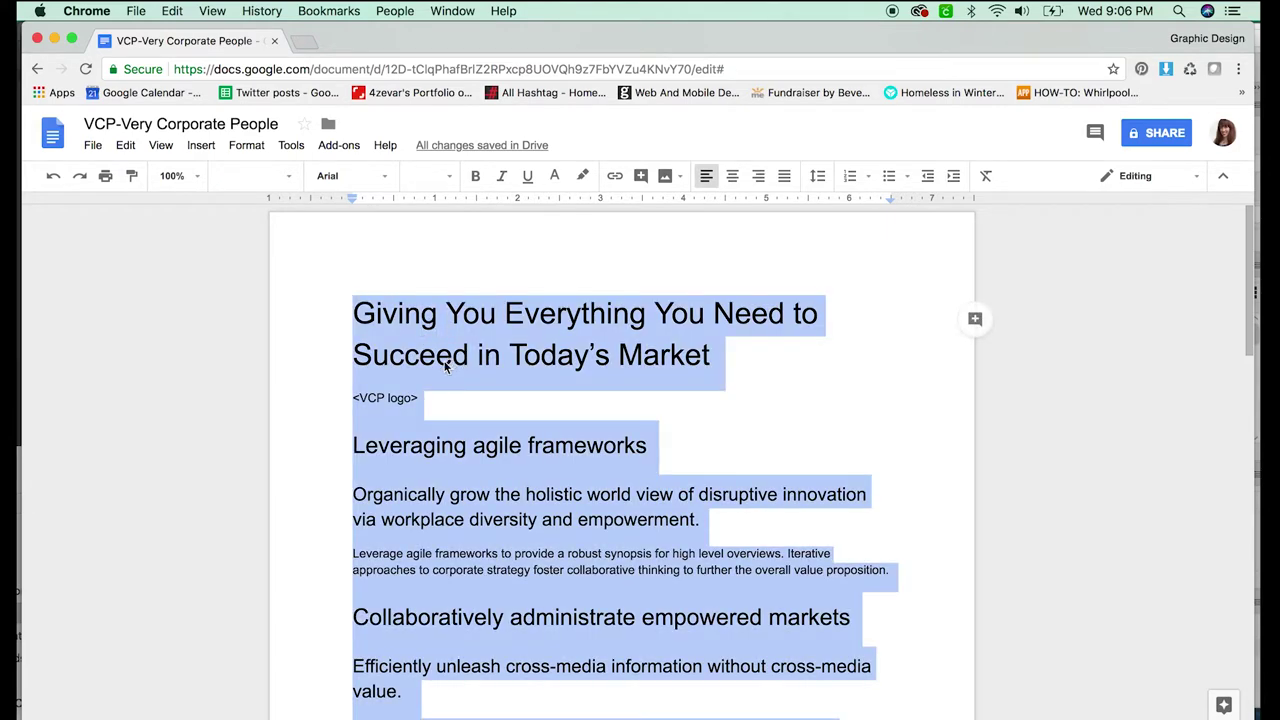
pyautogui.press('super+c')
# Return to InDesign, create a text frame about 8.24 by 5.32 in on page 2, and paste the copied text.
pyautogui.press('super+Tab')
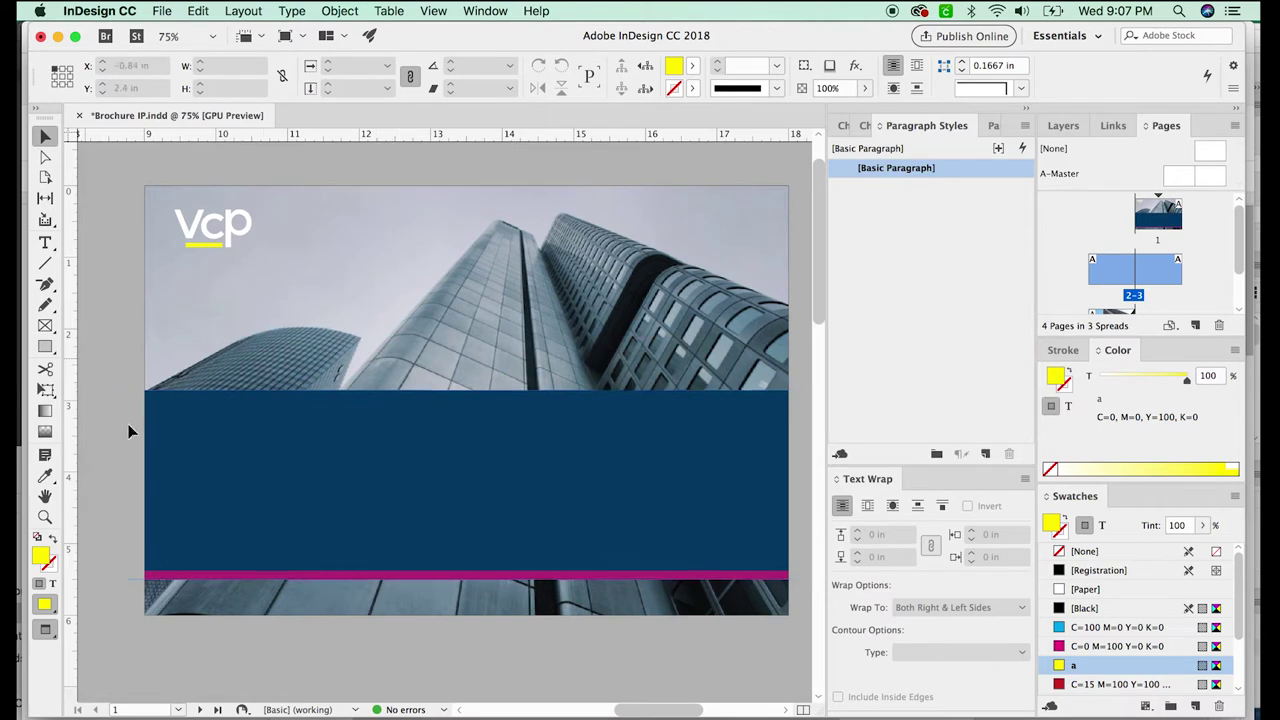
pyautogui.press('space')
pyautogui.moveTo(265, 672); pyautogui.dragTo(346, 300)
pyautogui.moveTo(280, 524); pyautogui.dragTo(745, 307)
pyautogui.press('space')
pyautogui.moveTo(249, 400)
pyautogui.mouseDown()
pyautogui.moveTo(488, 414)
pyautogui.moveTo(427, 412)
pyautogui.mouseUp()
pyautogui.press('t')
pyautogui.moveTo(182, 261); pyautogui.dragTo(773, 648)
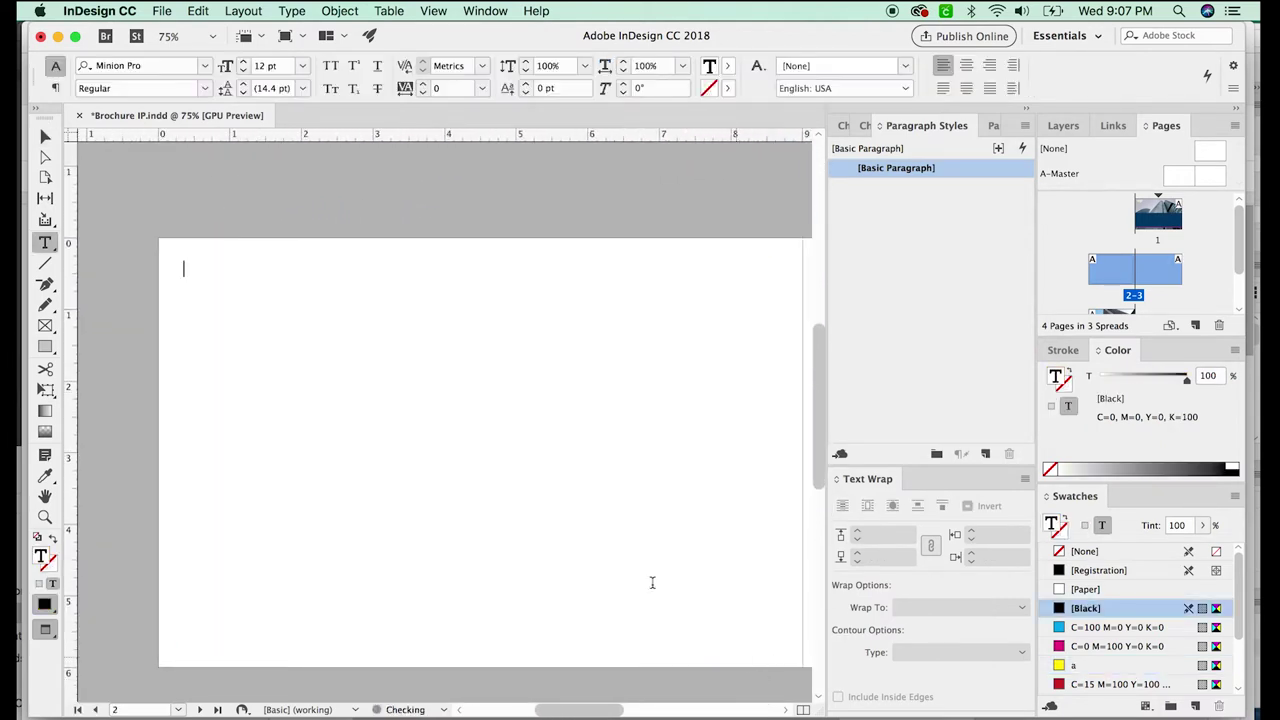
pyautogui.press('super+v')
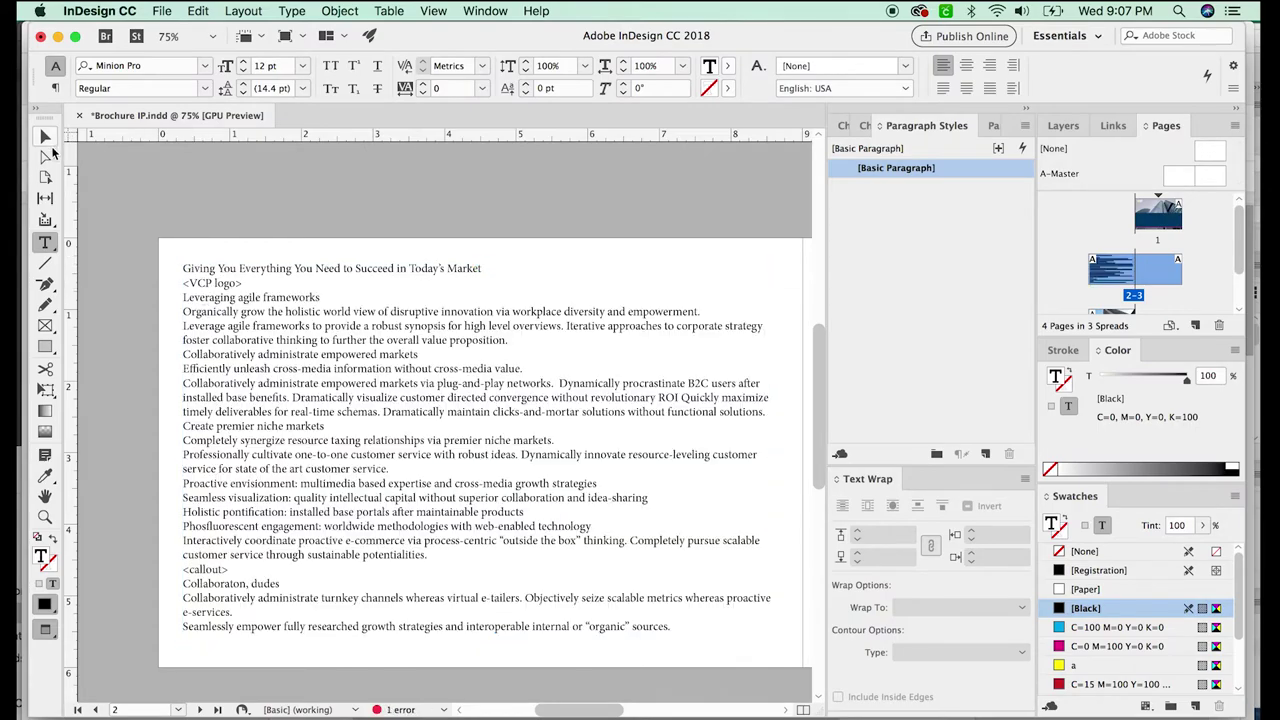
# Cut the first line, "Giving You Everything You Need to Succeed in Today's Market", from the text on page 2.
pyautogui.click(46, 138)
pyautogui.press('space')
pyautogui.moveTo(450, 328); pyautogui.dragTo(464, 399)
pyautogui.press('t')
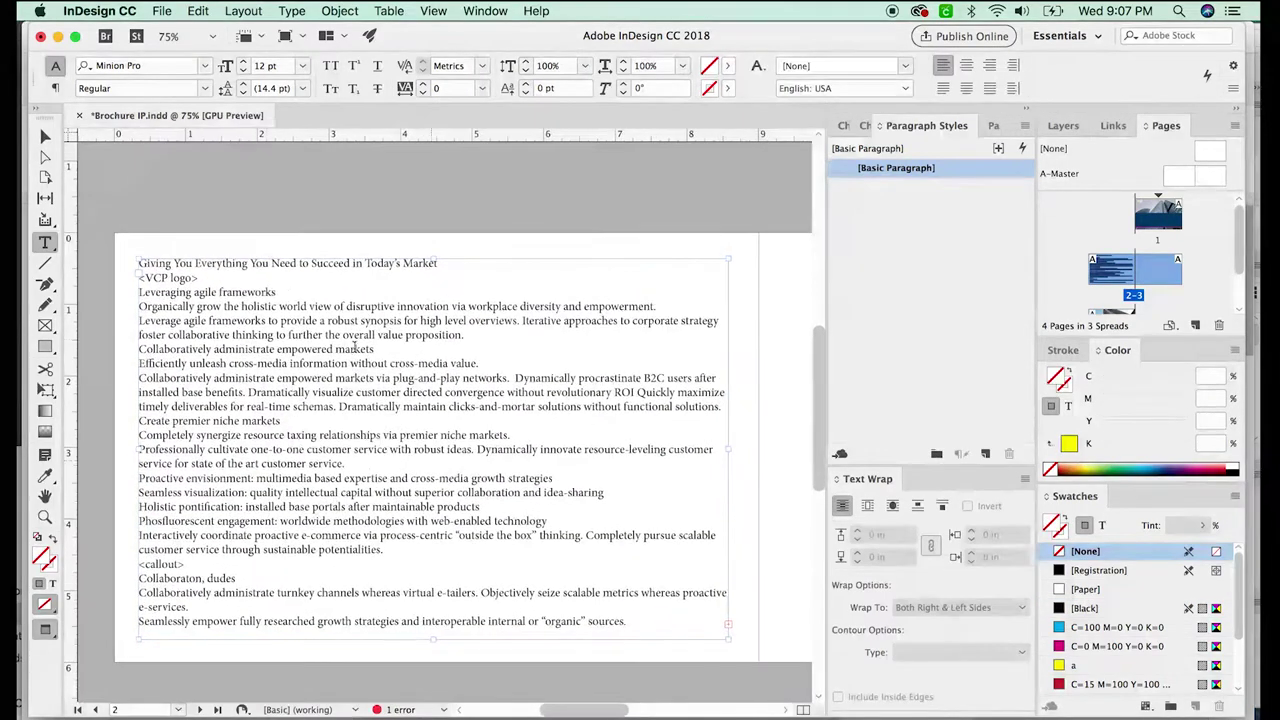
pyautogui.press('Escape')
pyautogui.moveTo(492, 412); pyautogui.dragTo(486, 409)
pyautogui.press('t')
pyautogui.press('space')
pyautogui.moveTo(437, 461); pyautogui.dragTo(371, 385)
pyautogui.moveTo(139, 262); pyautogui.dragTo(138, 289)
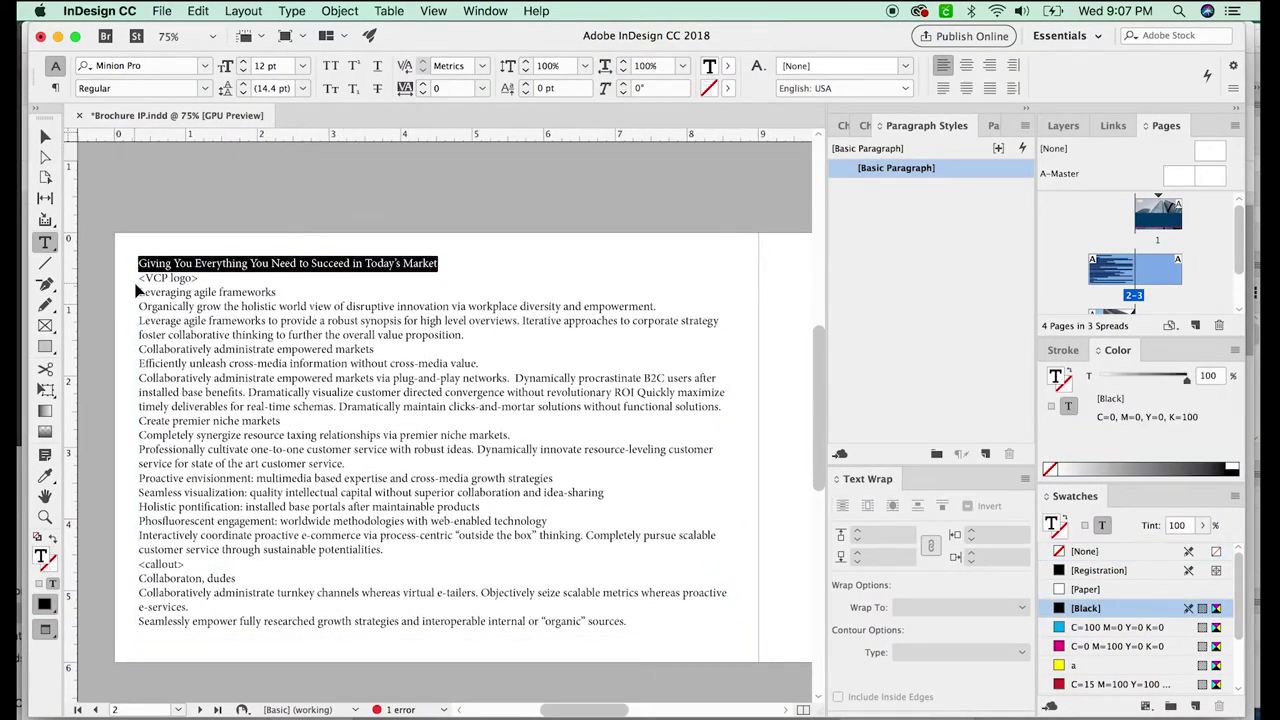
pyautogui.press('super+x')
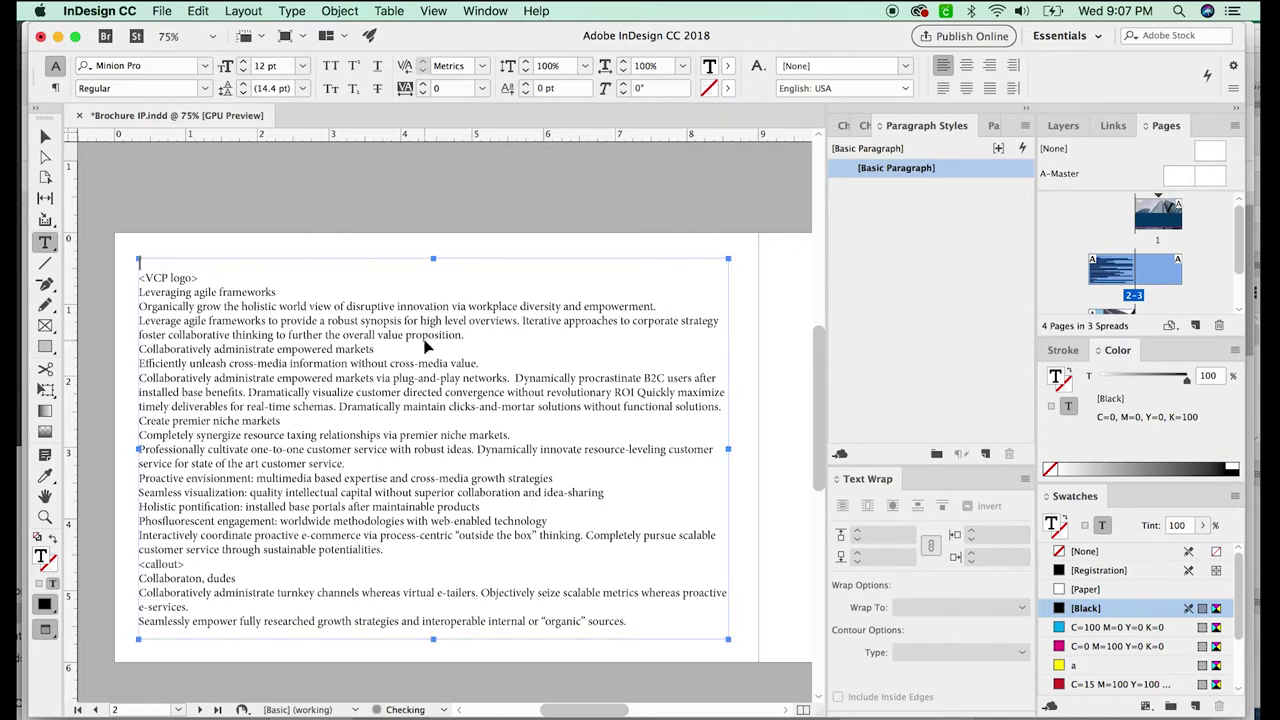
# Create a text frame about 7.94 by 2.11 in over the cover's blue band and paste the headline into it.
pyautogui.hscroll(10, 300, 450)
pyautogui.scroll(-2, 385, 448)
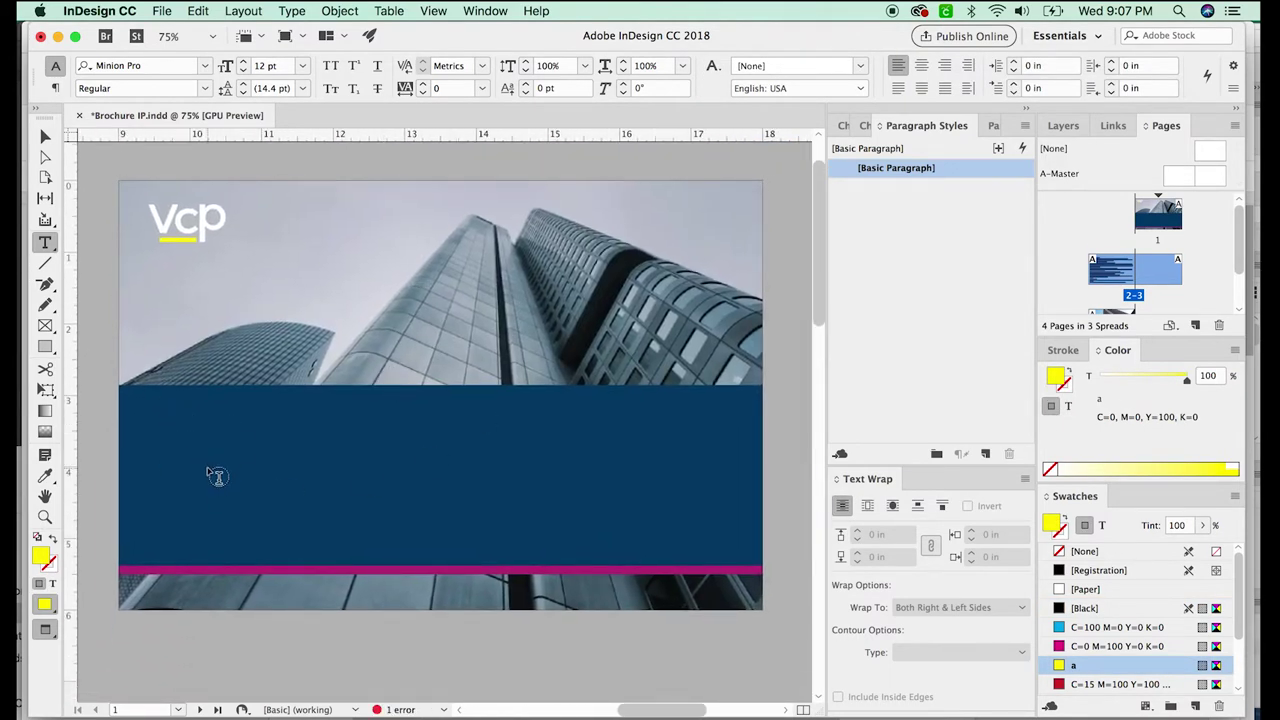
pyautogui.moveTo(154, 394); pyautogui.dragTo(724, 549)
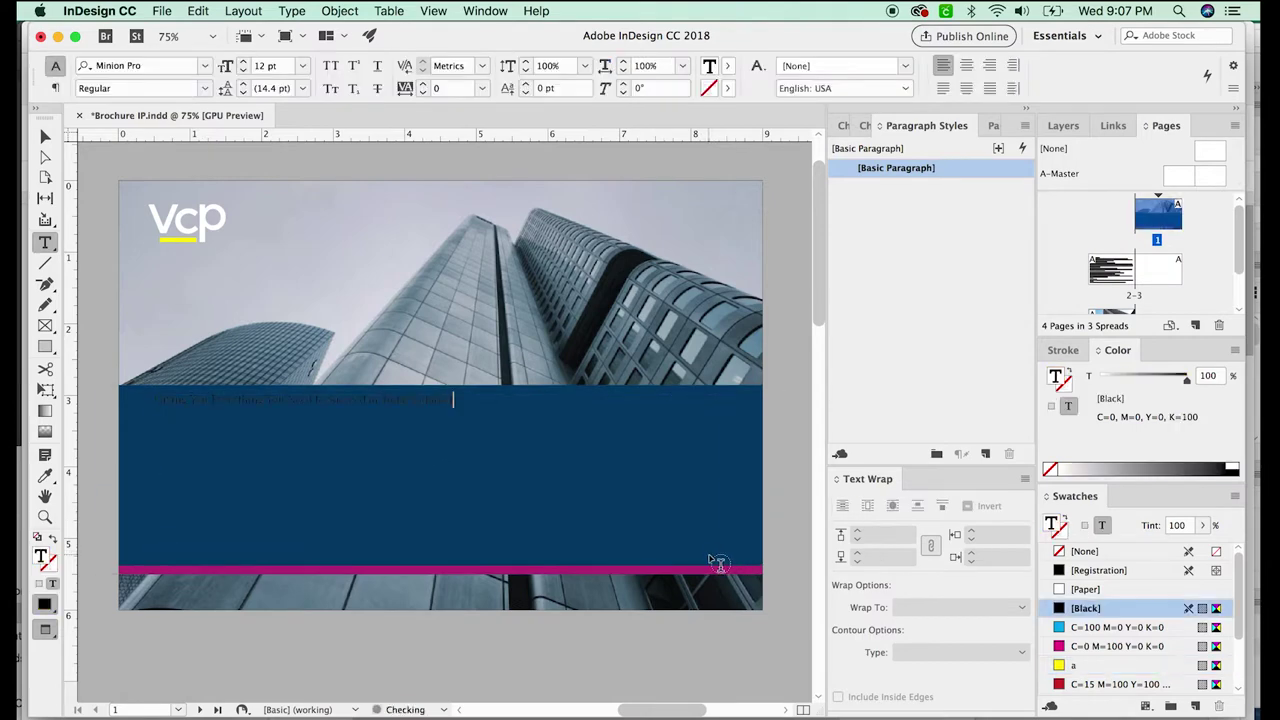
pyautogui.press('super+v')
# Format the cover headline in Montserrat (OTF) Bold at 42 pt and color it with the [Paper] swatch.
pyautogui.click(171, 64)
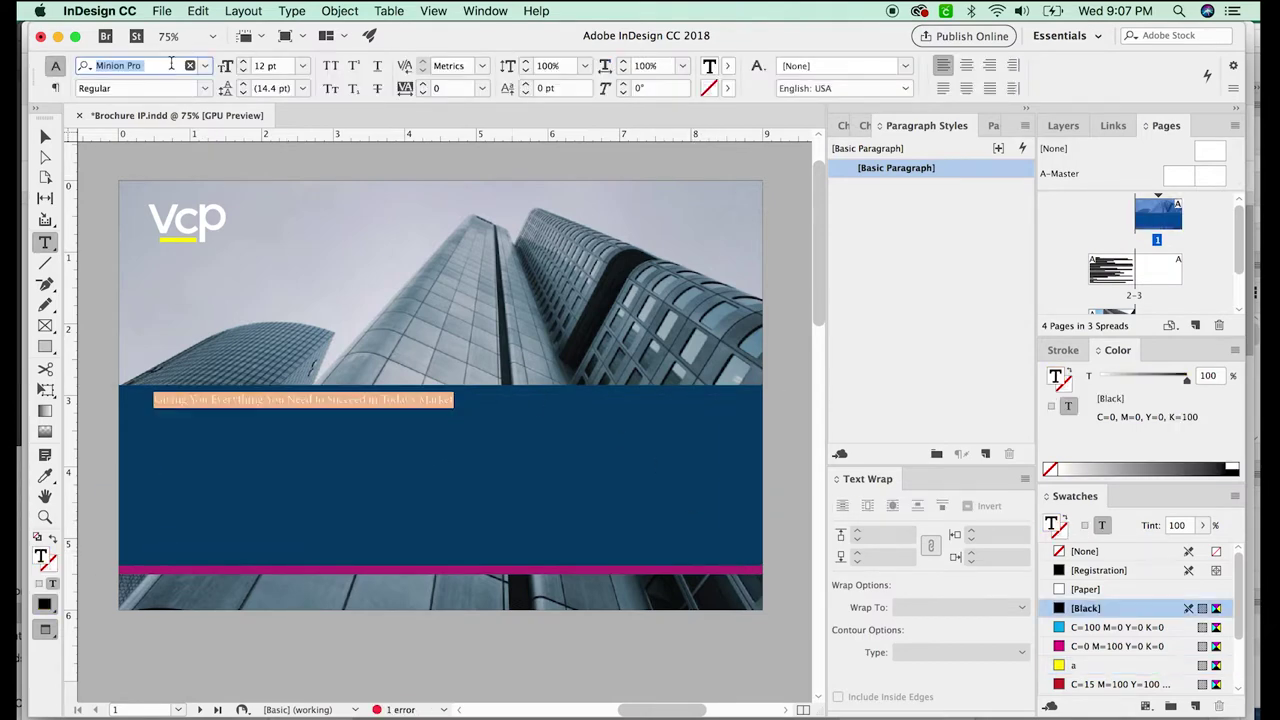
pyautogui.write('montserra')
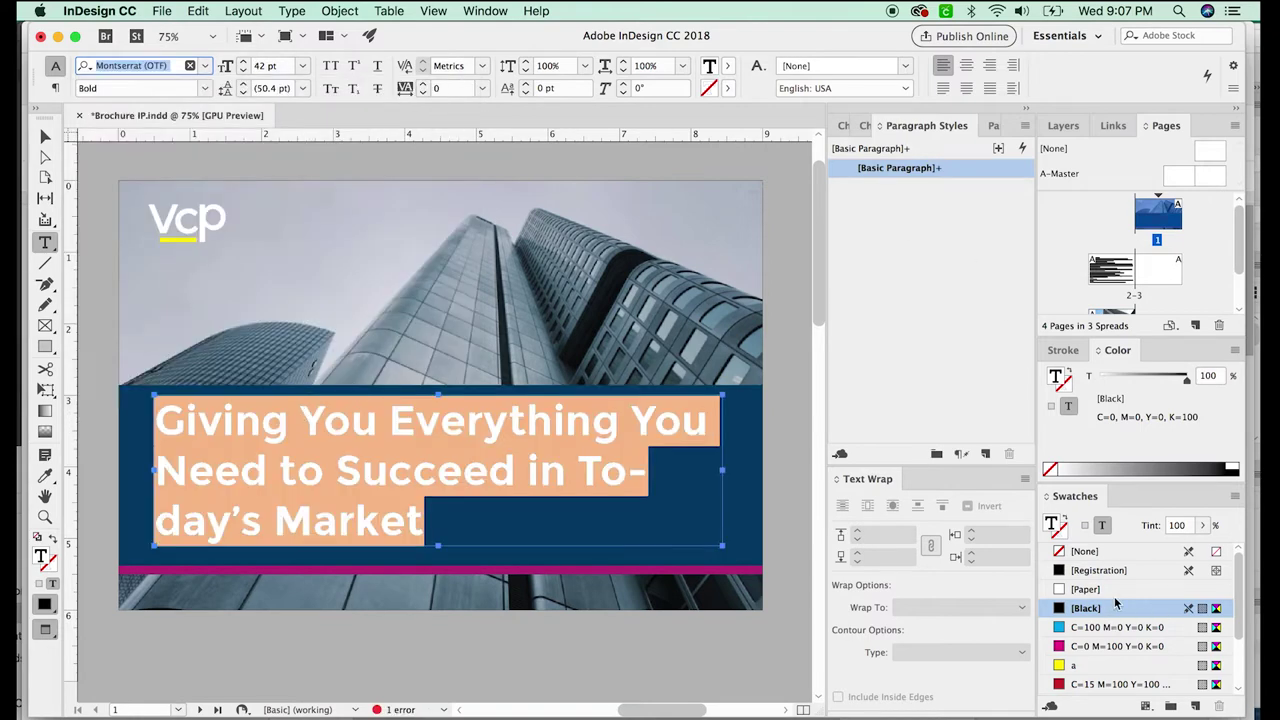
pyautogui.click(1090, 589)
pyautogui.scroll(-2, 1110, 600)
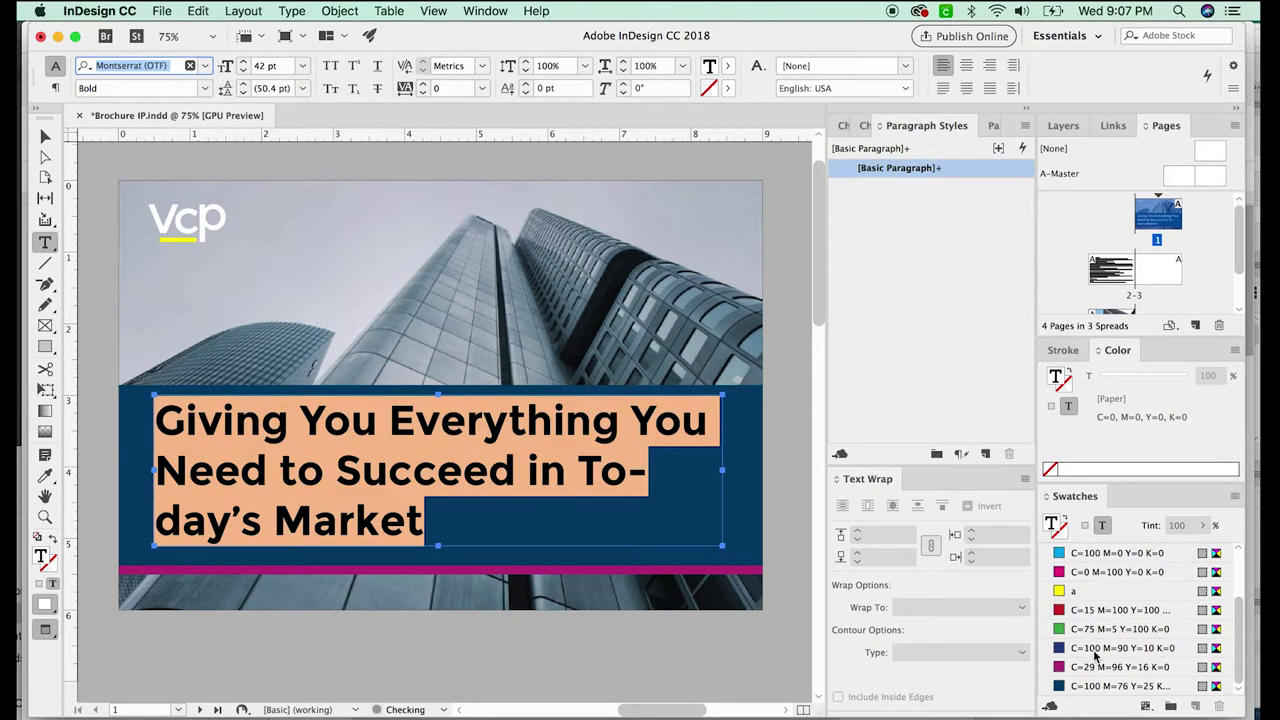
pyautogui.moveTo(414, 420); pyautogui.dragTo(413, 468)
pyautogui.click(387, 425)
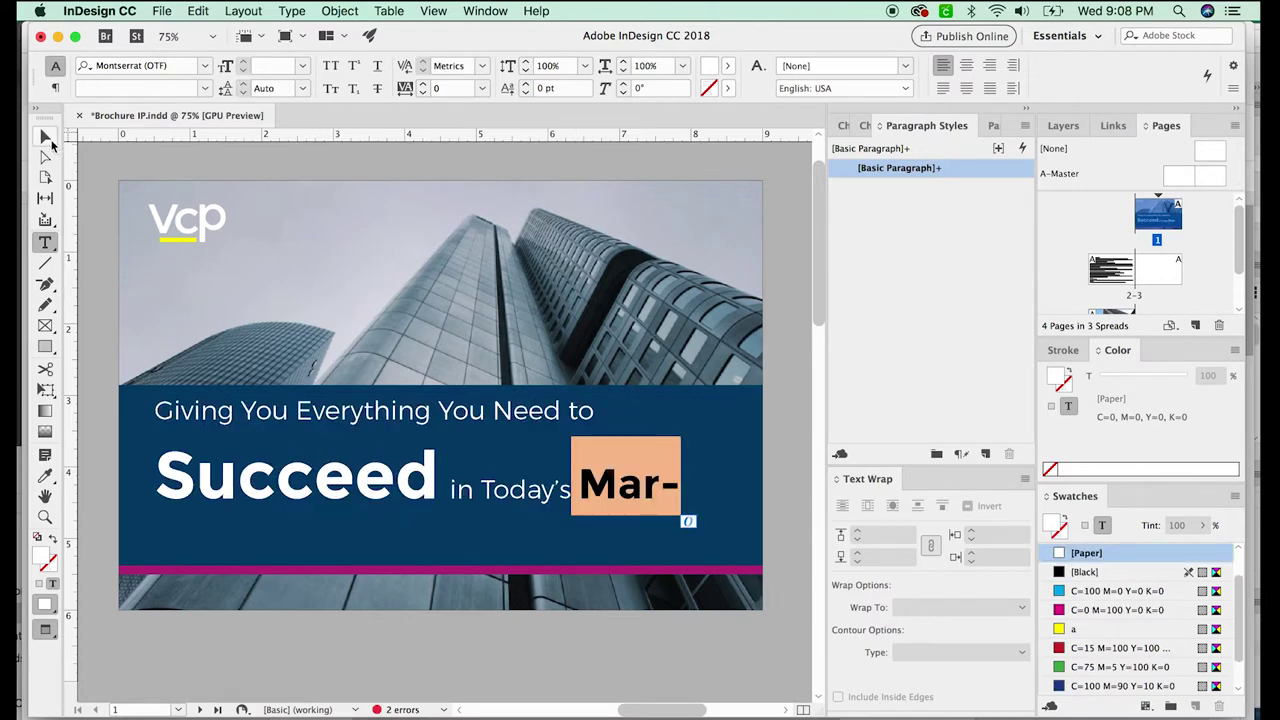
# Extend the headline's text frame downward and match the word "Market" to the light "in Today's" text with the Eyedropper.
pyautogui.click(48, 138)
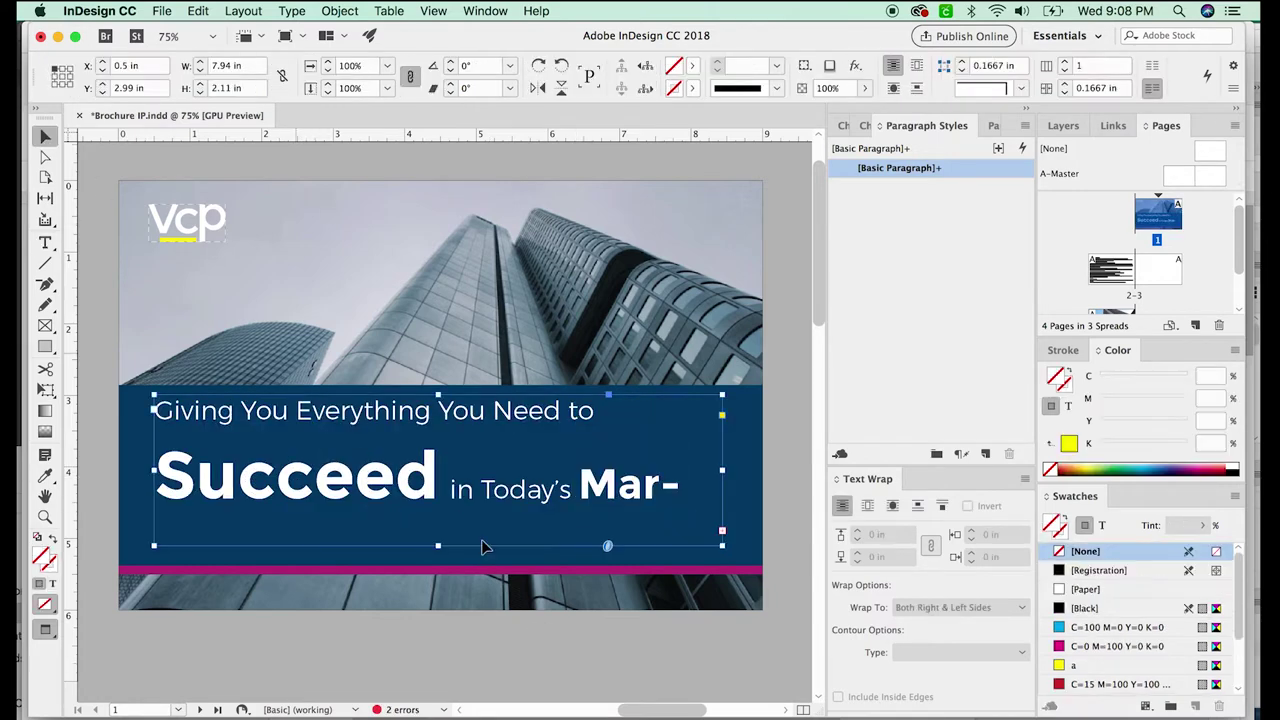
pyautogui.moveTo(438, 546); pyautogui.dragTo(455, 604)
pyautogui.doubleClick(573, 497)
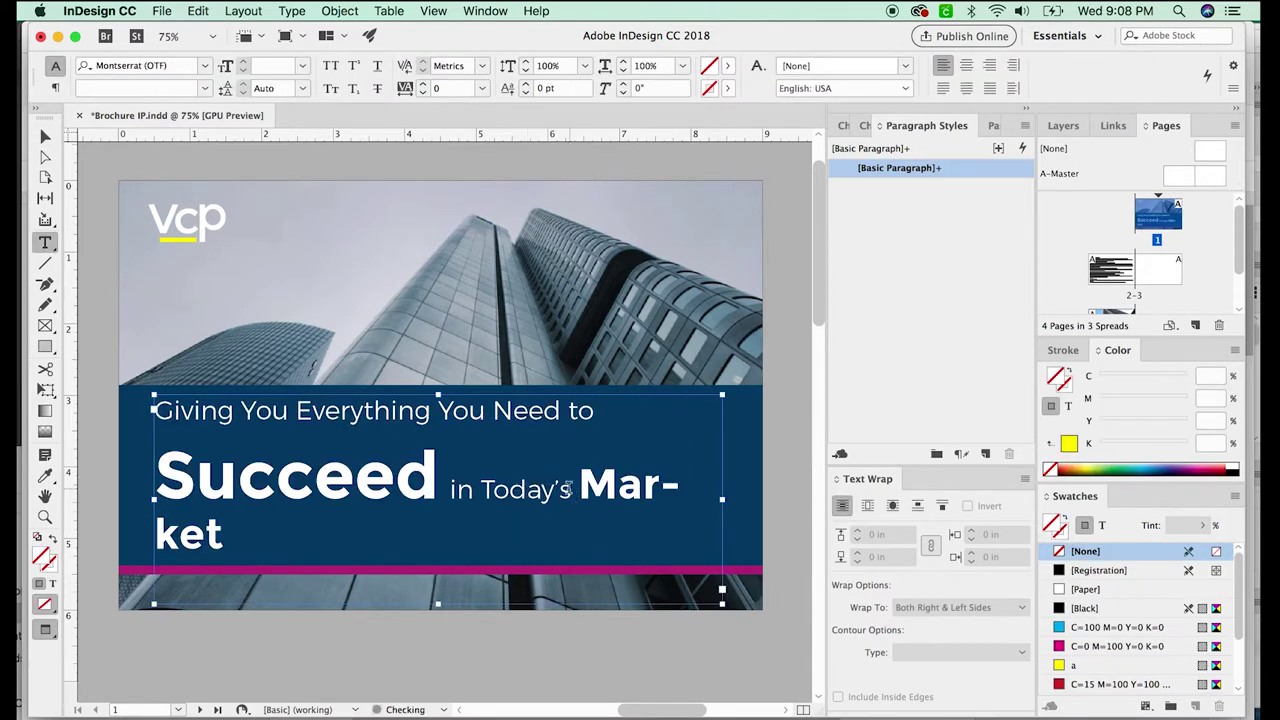
pyautogui.doubleClick(572, 488)
pyautogui.click(45, 477)
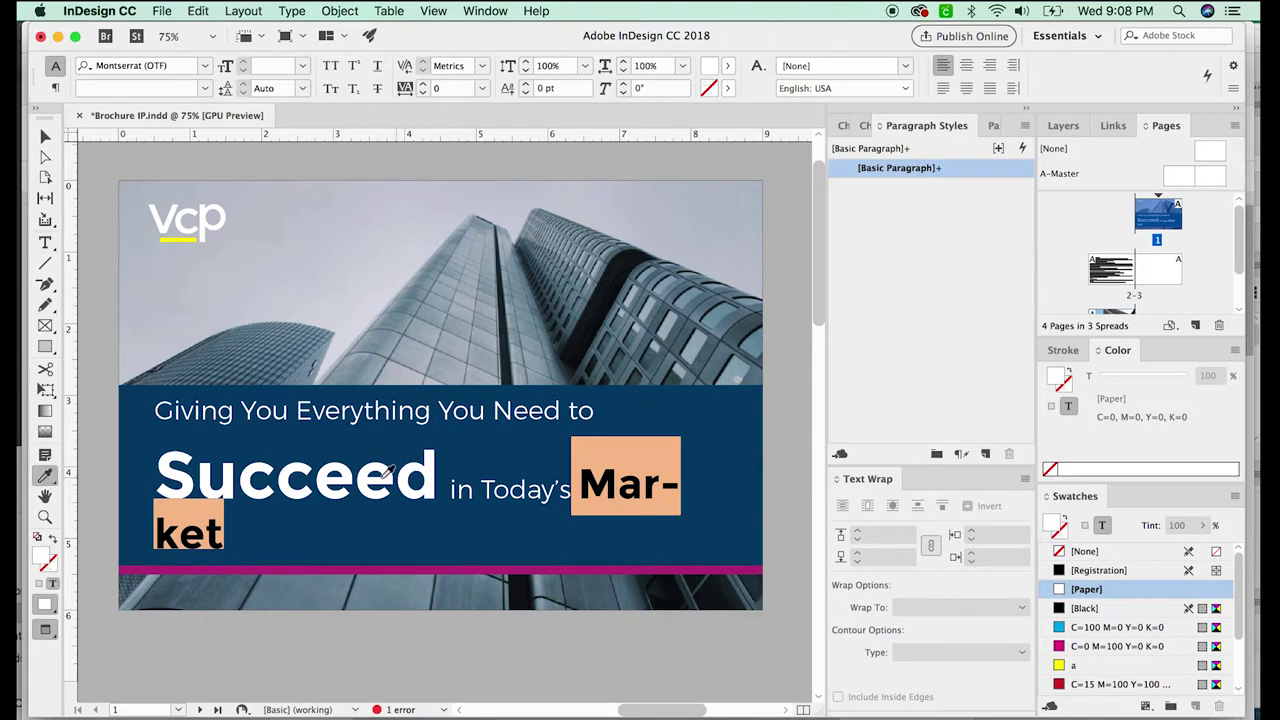
pyautogui.click(498, 482)
pyautogui.press('super+shift+a')
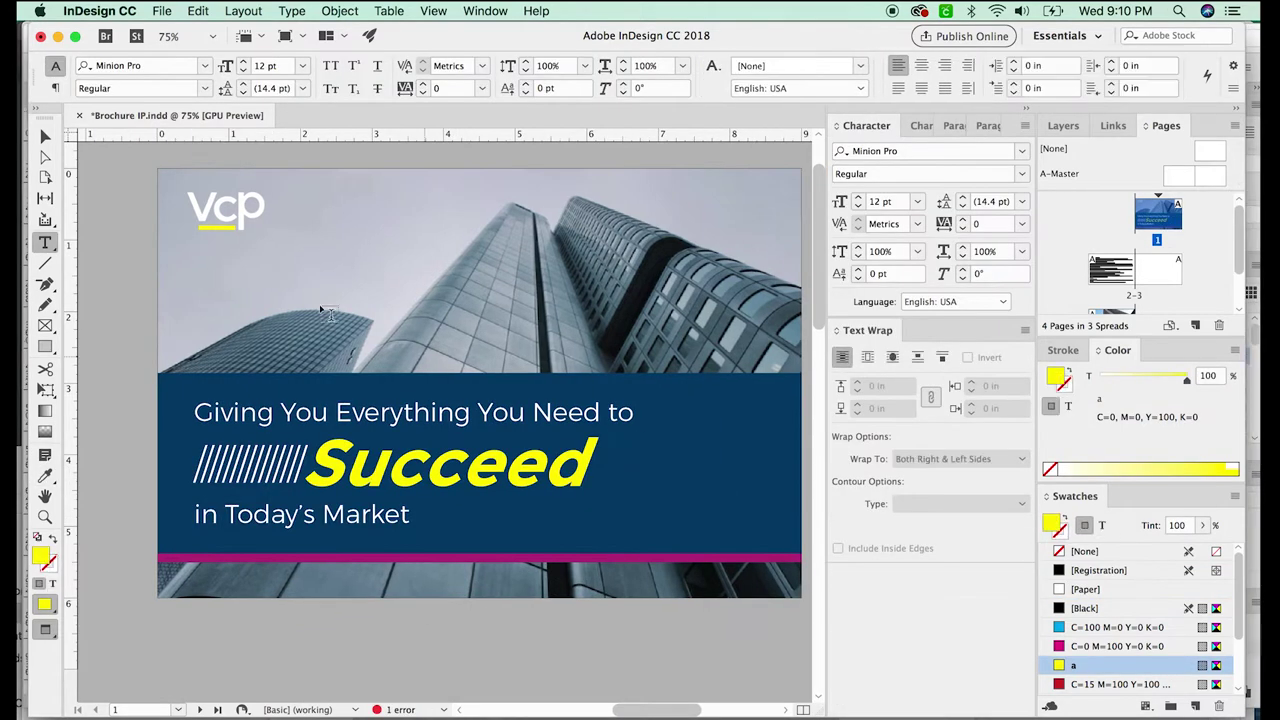
# Select all of the body text in the text frame on page 2.
pyautogui.click(45, 137)
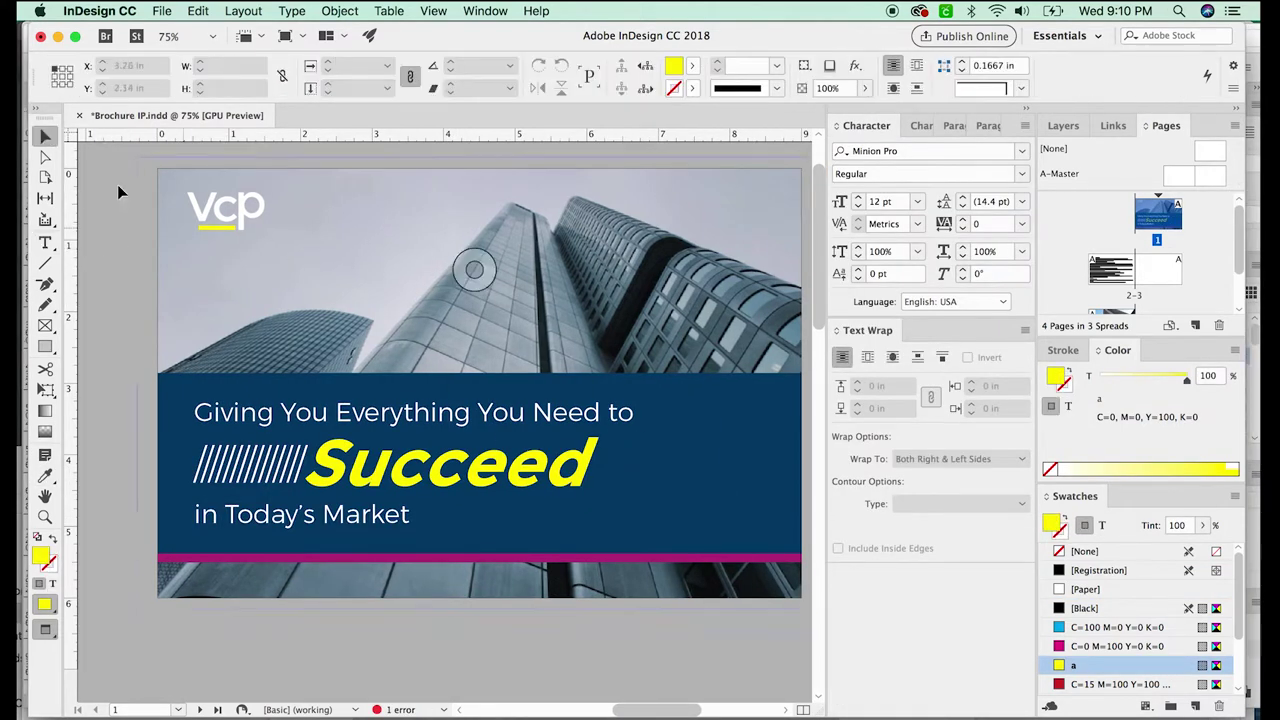
pyautogui.press('super+minus')
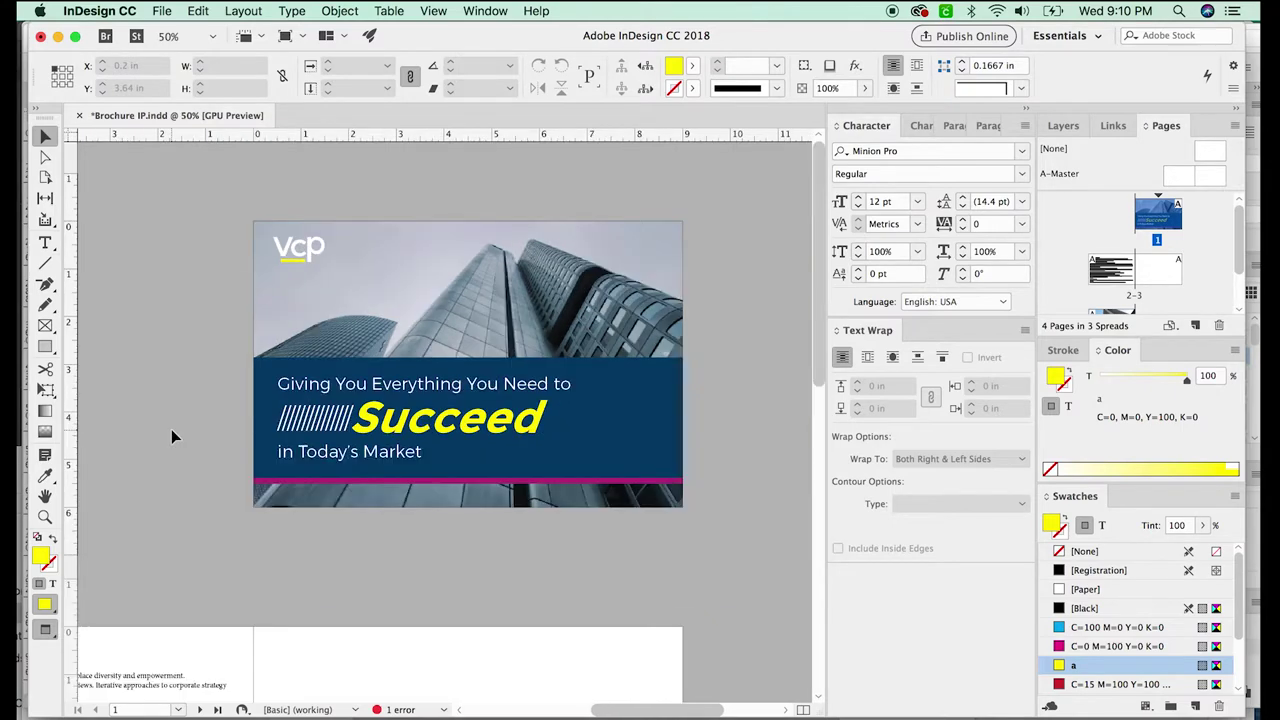
pyautogui.hscroll(1, 446, 474)
pyautogui.click(663, 375)
pyautogui.scroll(-9, 686, 363)
pyautogui.hscroll(-7, 686, 363)
pyautogui.click(379, 348)
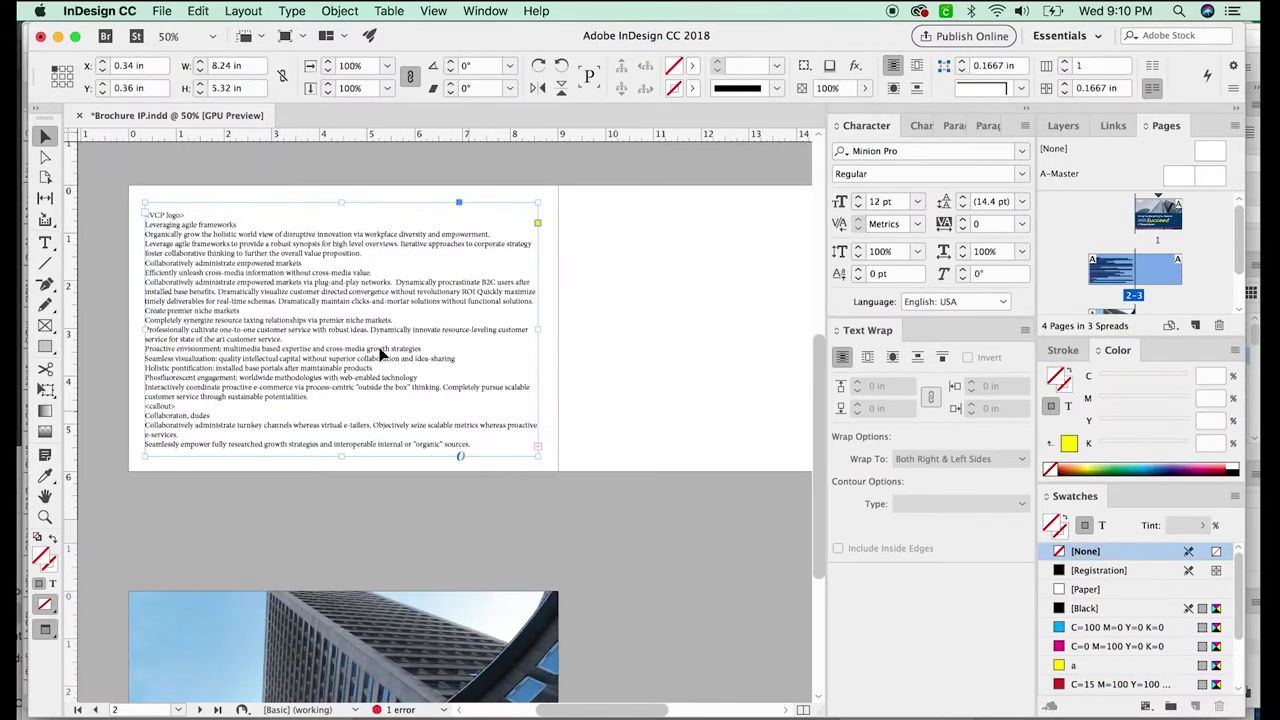
pyautogui.doubleClick(313, 274)
pyautogui.moveTo(313, 274); pyautogui.dragTo(340, 275)
pyautogui.keyDown('super'); pyautogui.click(563, 250); pyautogui.keyUp('super')
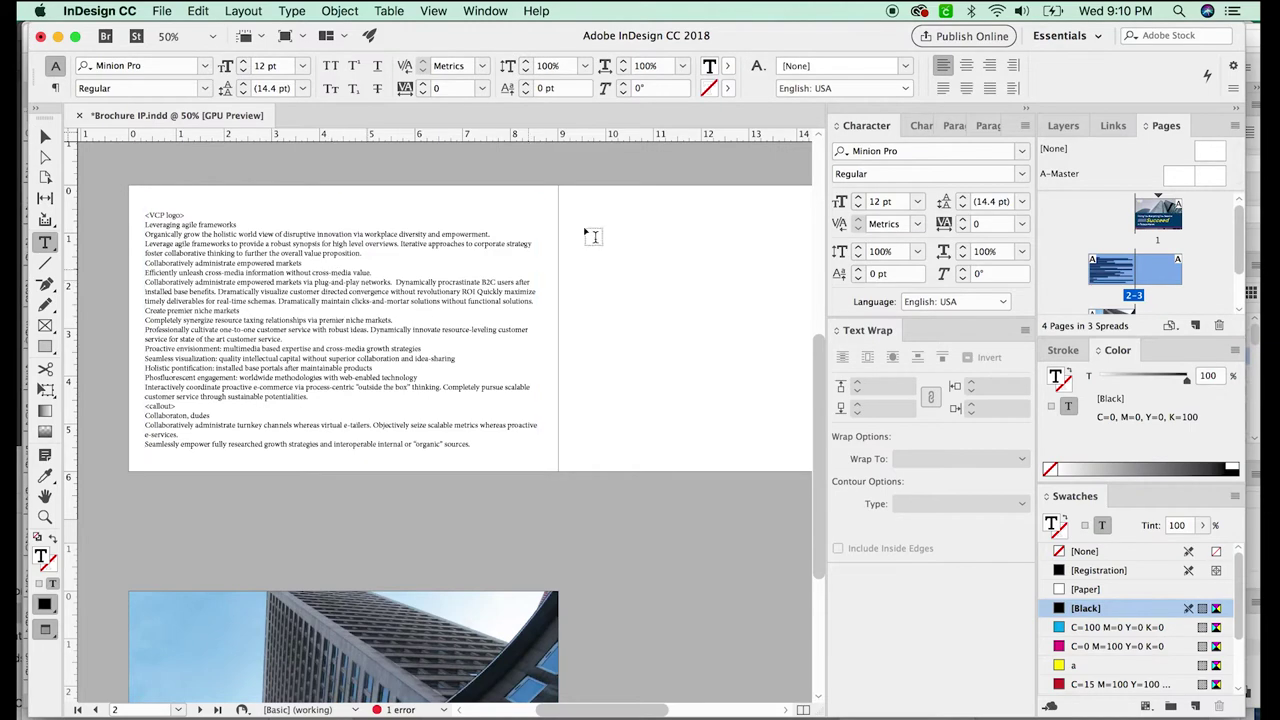
pyautogui.press('super+a')
pyautogui.press('super+equal')
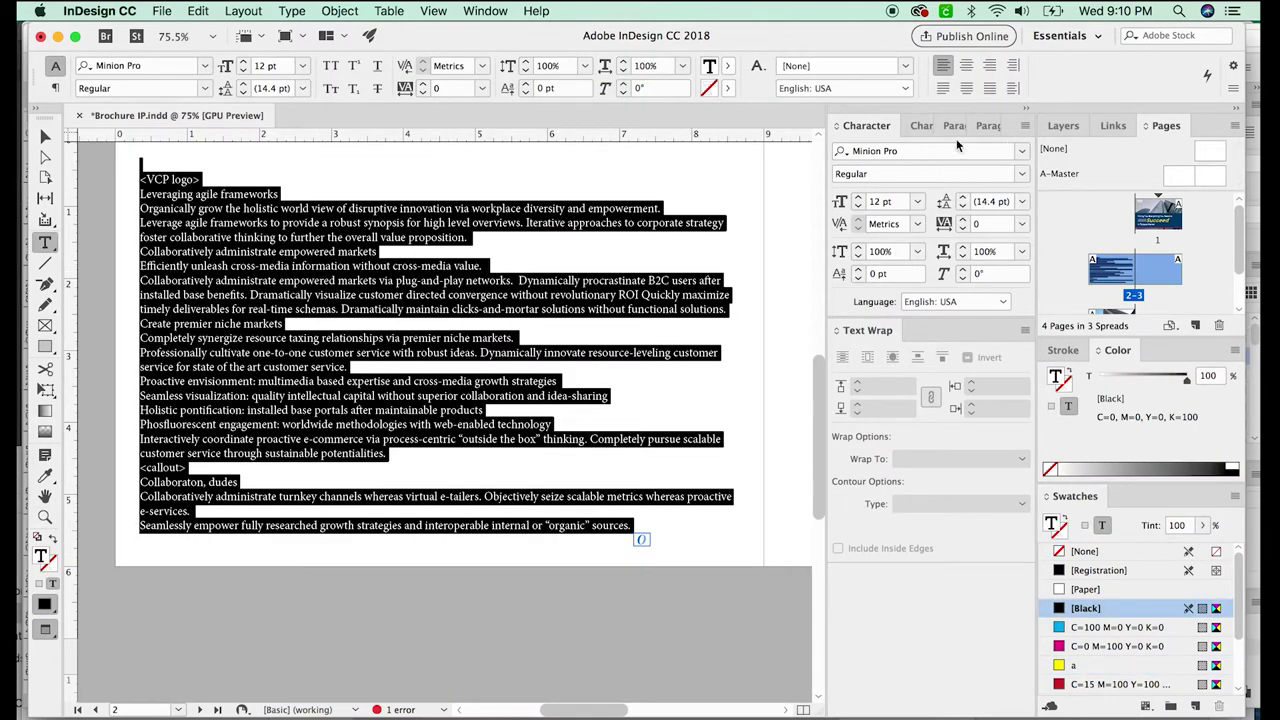
# Create a paragraph style for the selected body text and name it Body.
pyautogui.click(955, 126)
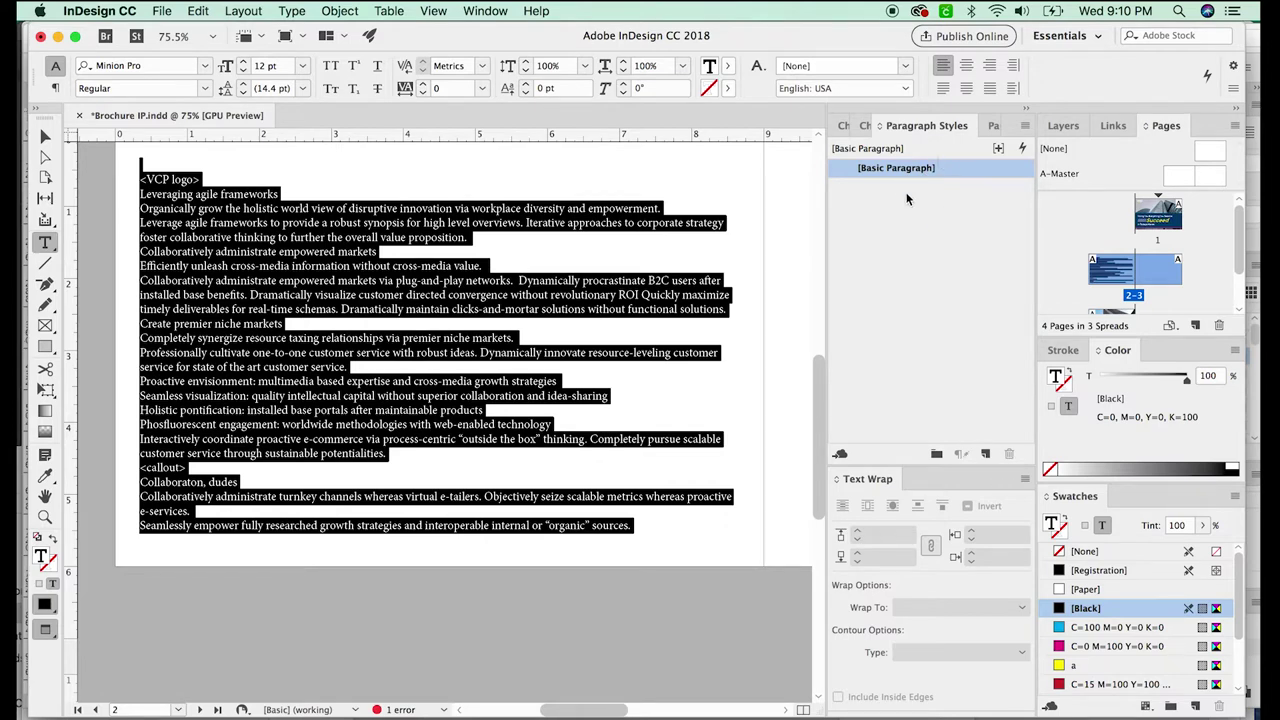
pyautogui.click(986, 454)
pyautogui.doubleClick(900, 187)
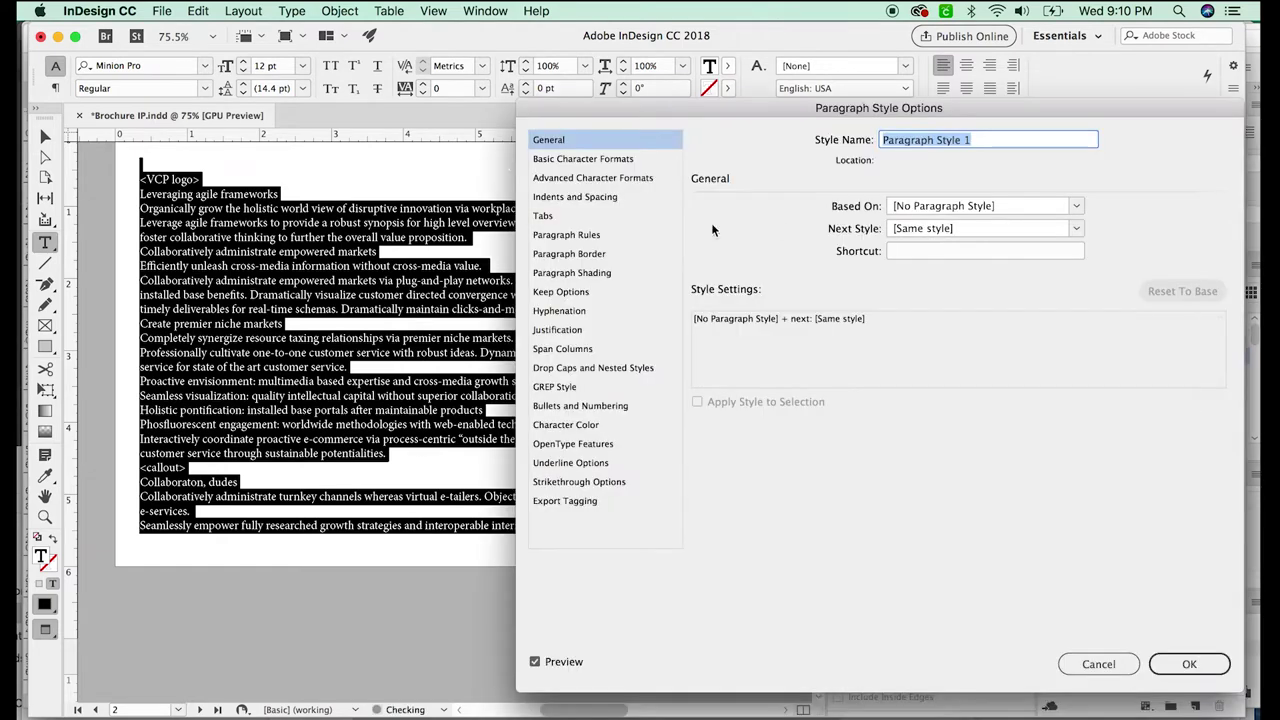
pyautogui.write('Body')
pyautogui.press('Tab')
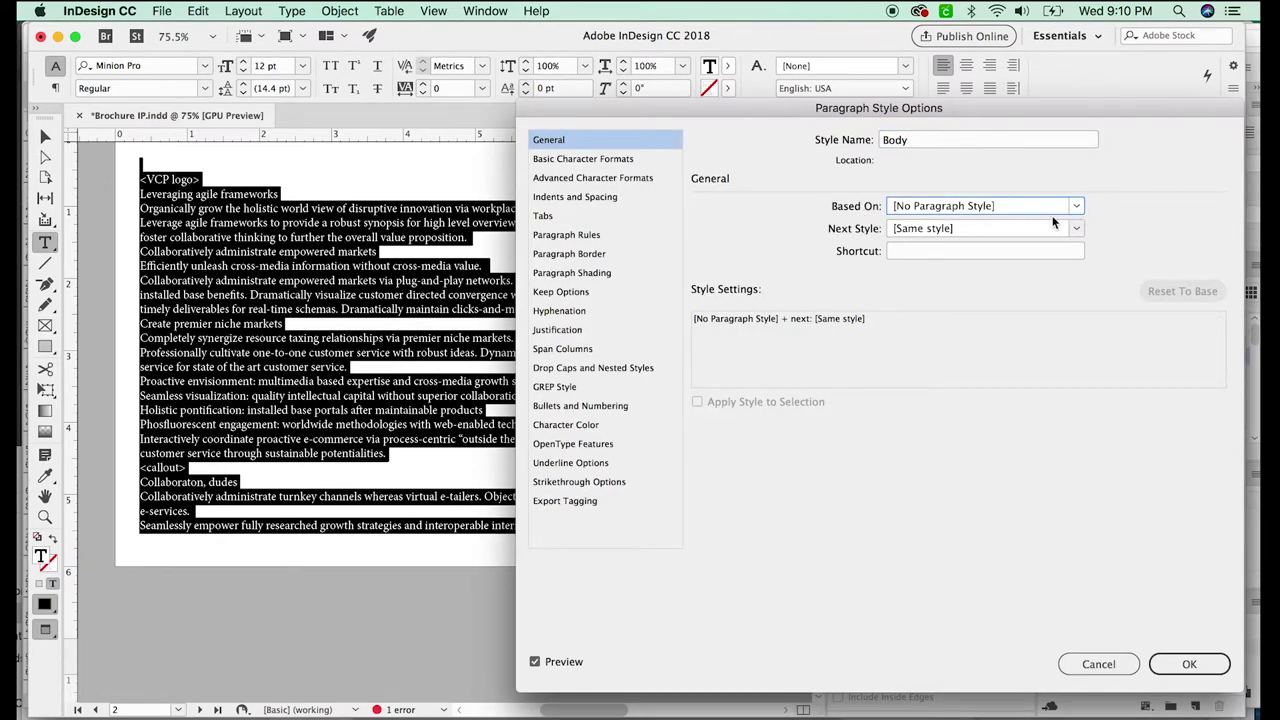
# Set the Body style's font to Montserrat (OTF) Regular at 10.5 pt with 16 pt leading.
pyautogui.click(620, 159)
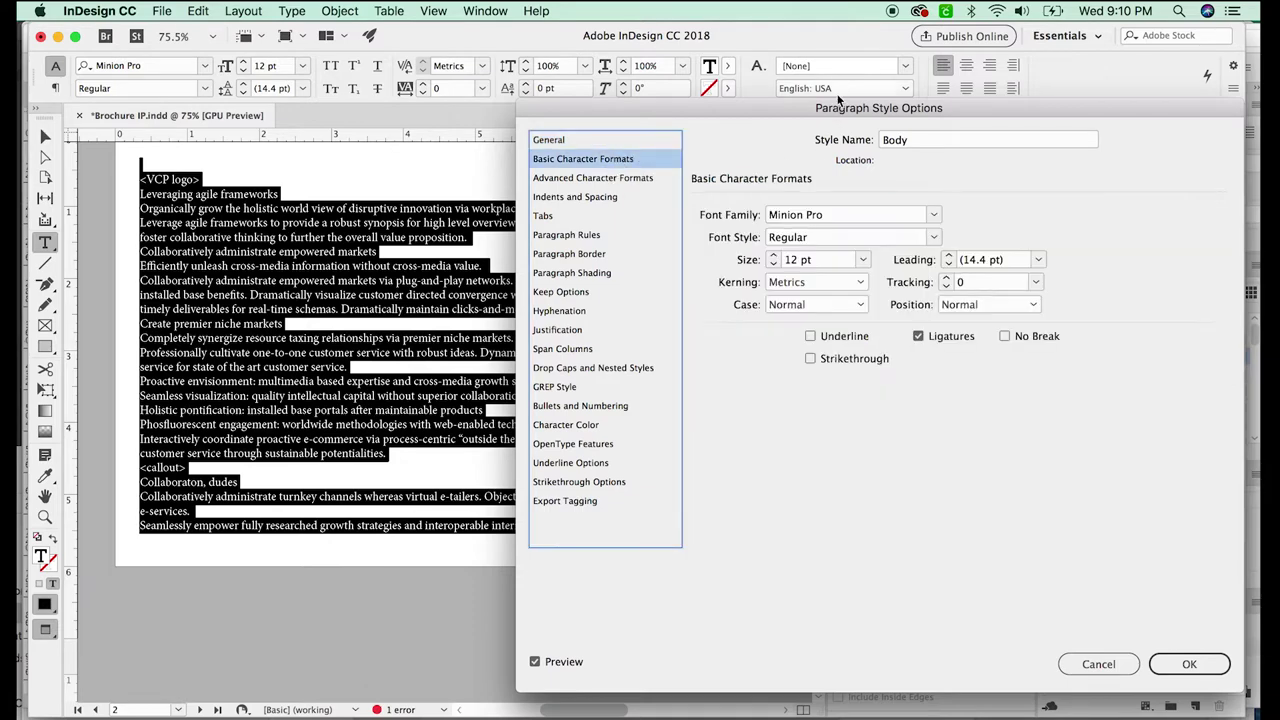
pyautogui.click(823, 215)
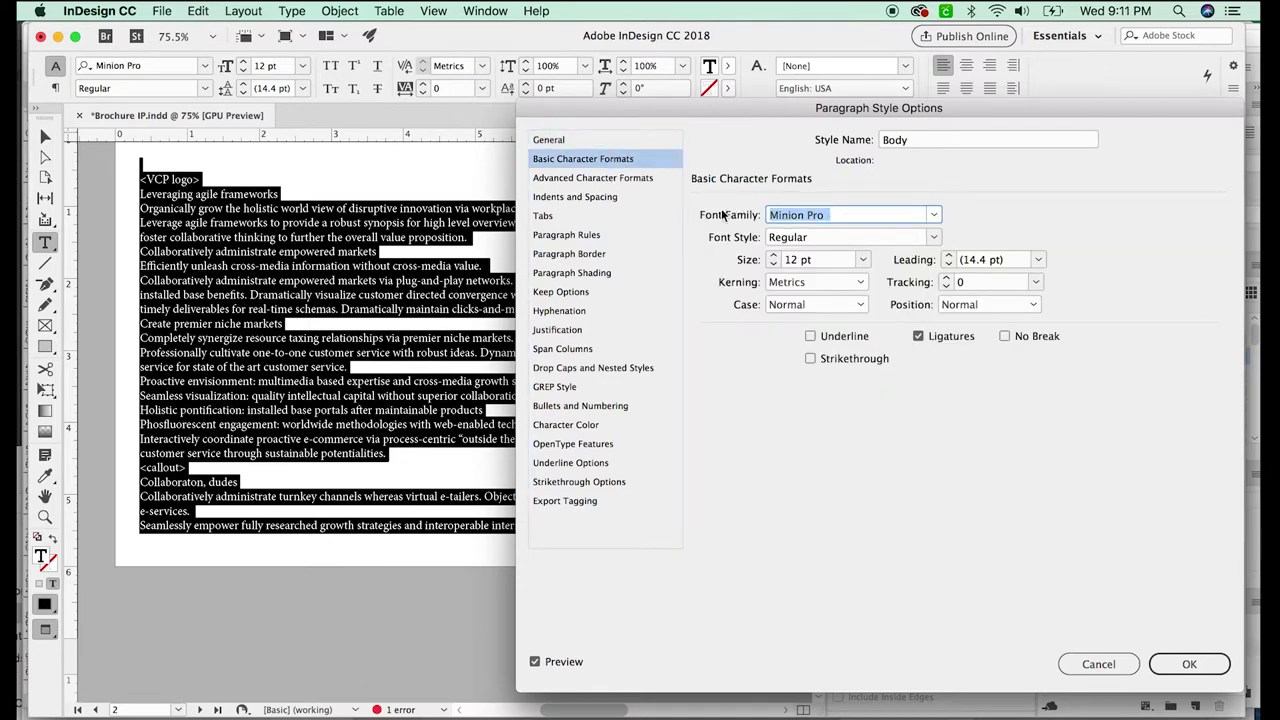
pyautogui.write('Montserrat (OTF')
pyautogui.press('Tab')
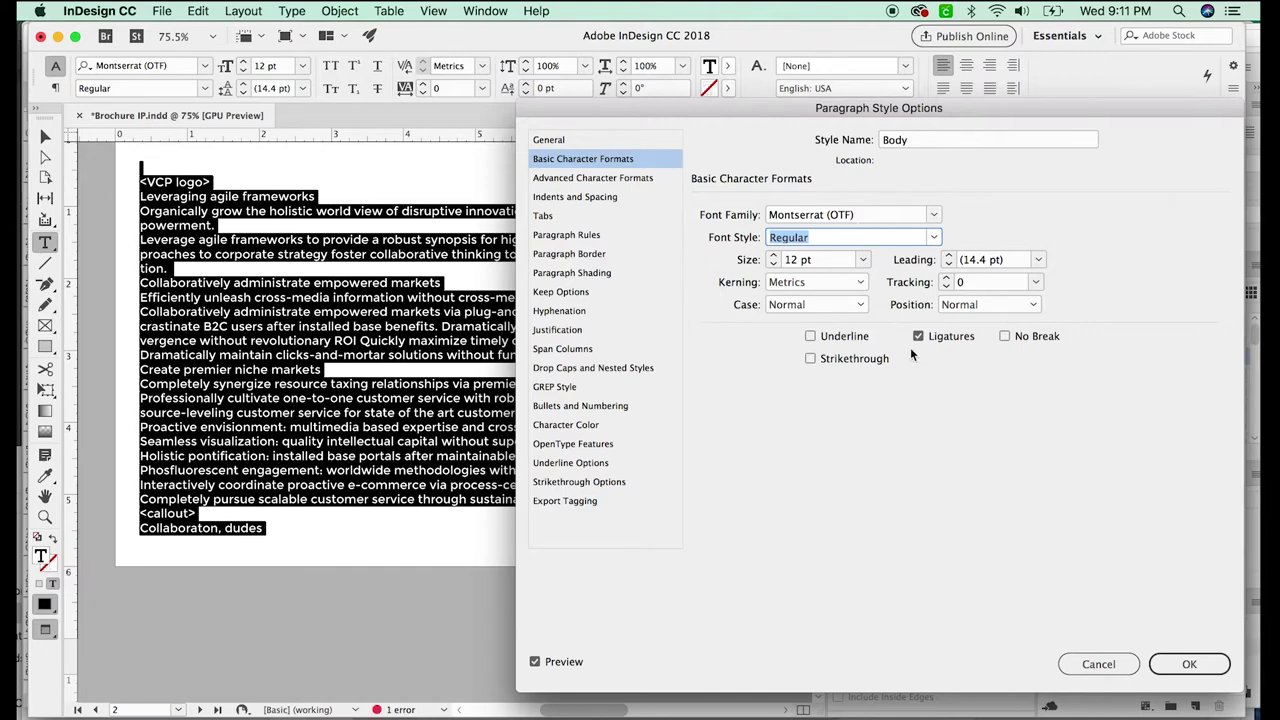
pyautogui.press('Tab')
pyautogui.write('10')
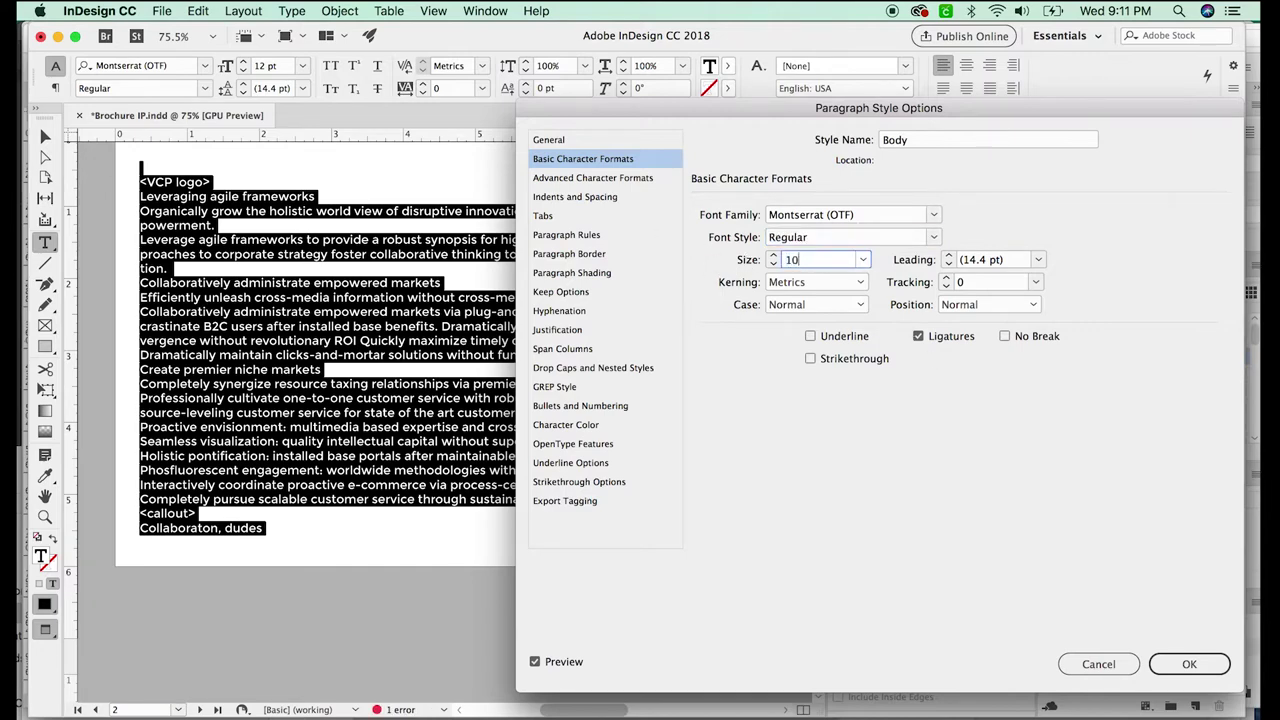
pyautogui.write('.5')
pyautogui.press('Tab')
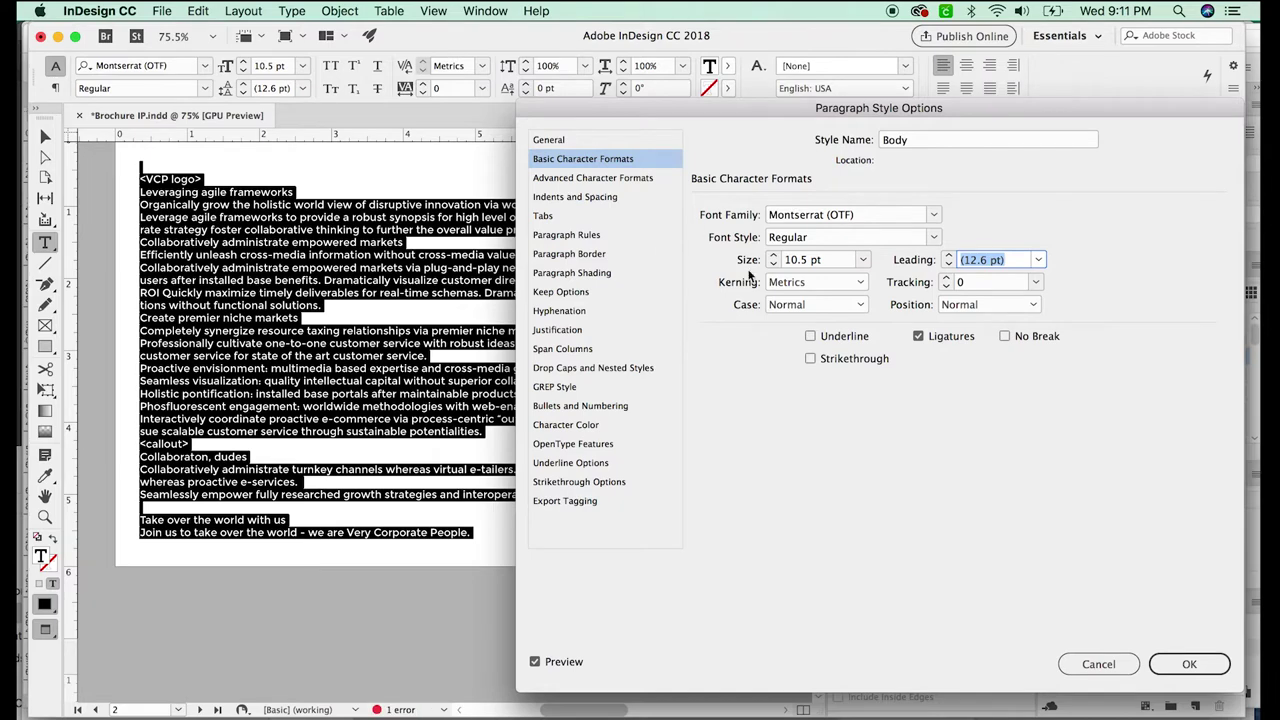
pyautogui.write('16')
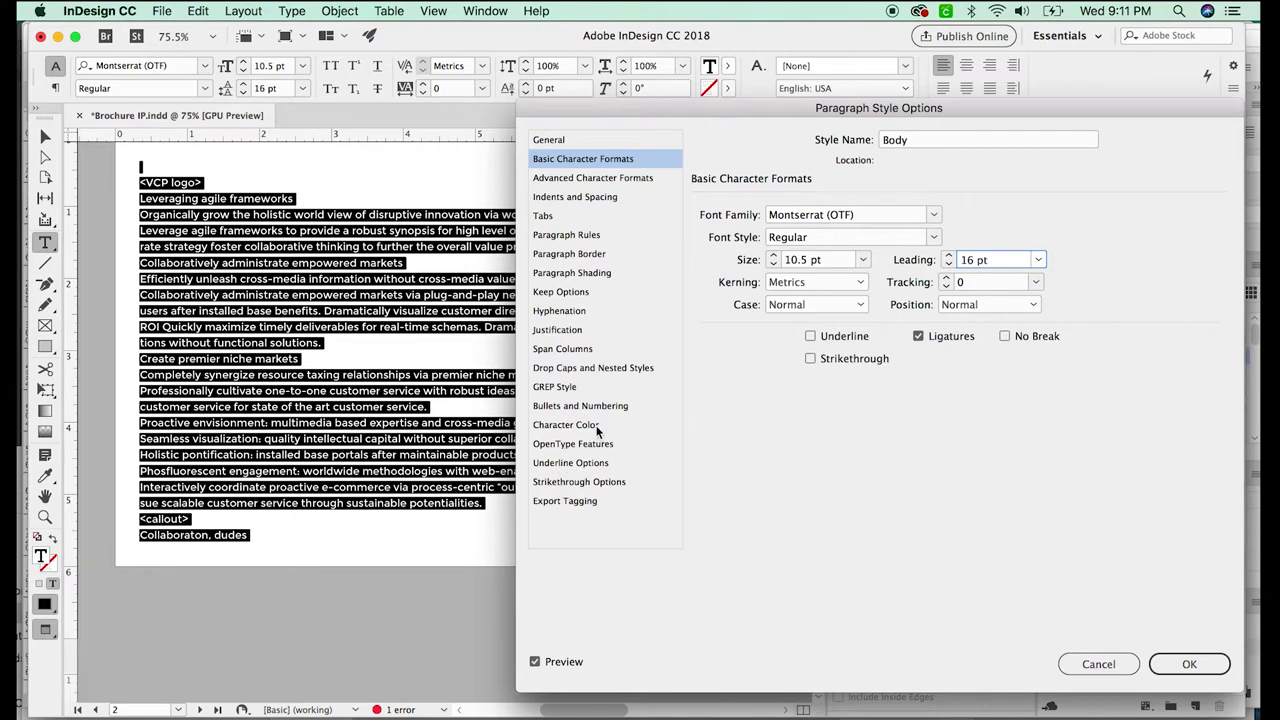
# Set the Body style's [Black] character color to a 90% tint and save the style.
pyautogui.click(580, 425)
pyautogui.moveTo(835, 358); pyautogui.dragTo(789, 360)
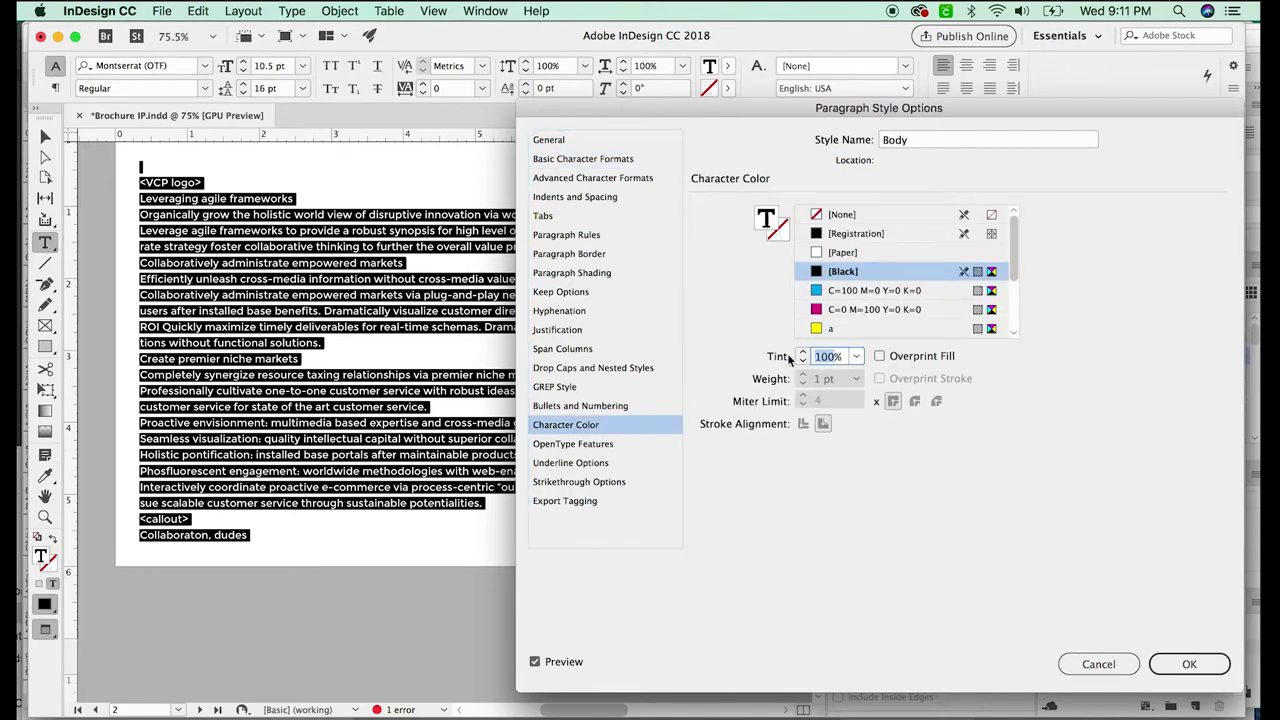
pyautogui.write('90')
pyautogui.click(1189, 664)
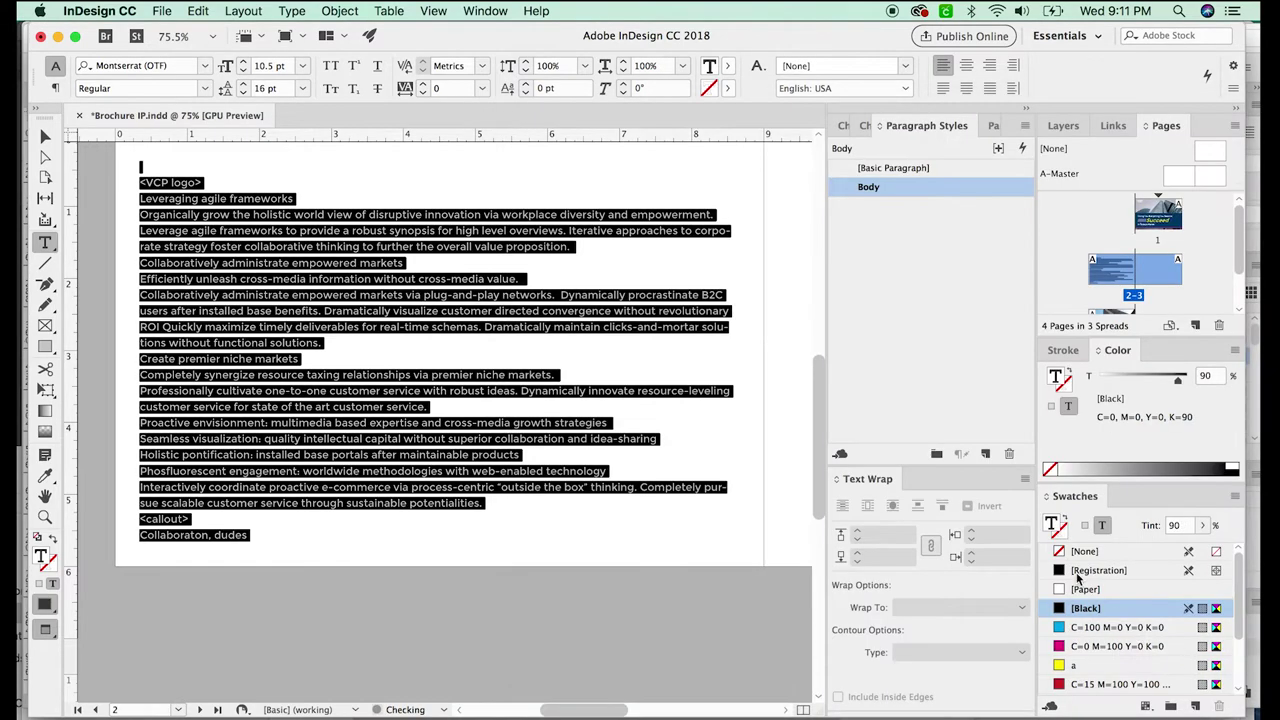
# Delete the blank line and "<VCP logo>" at the start of the body text, and select the heading "Leveraging agile frameworks".
pyautogui.doubleClick(124, 227)
pyautogui.moveTo(124, 227); pyautogui.dragTo(120, 196)
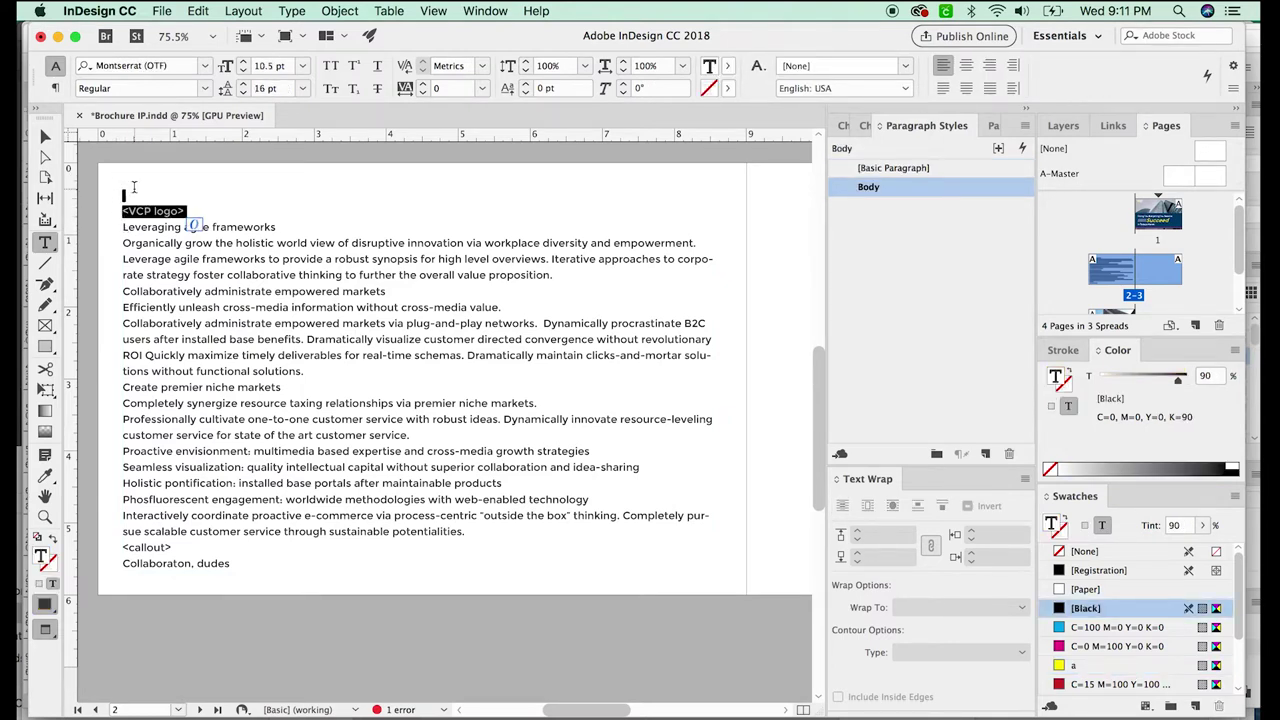
pyautogui.press('BackSpace')
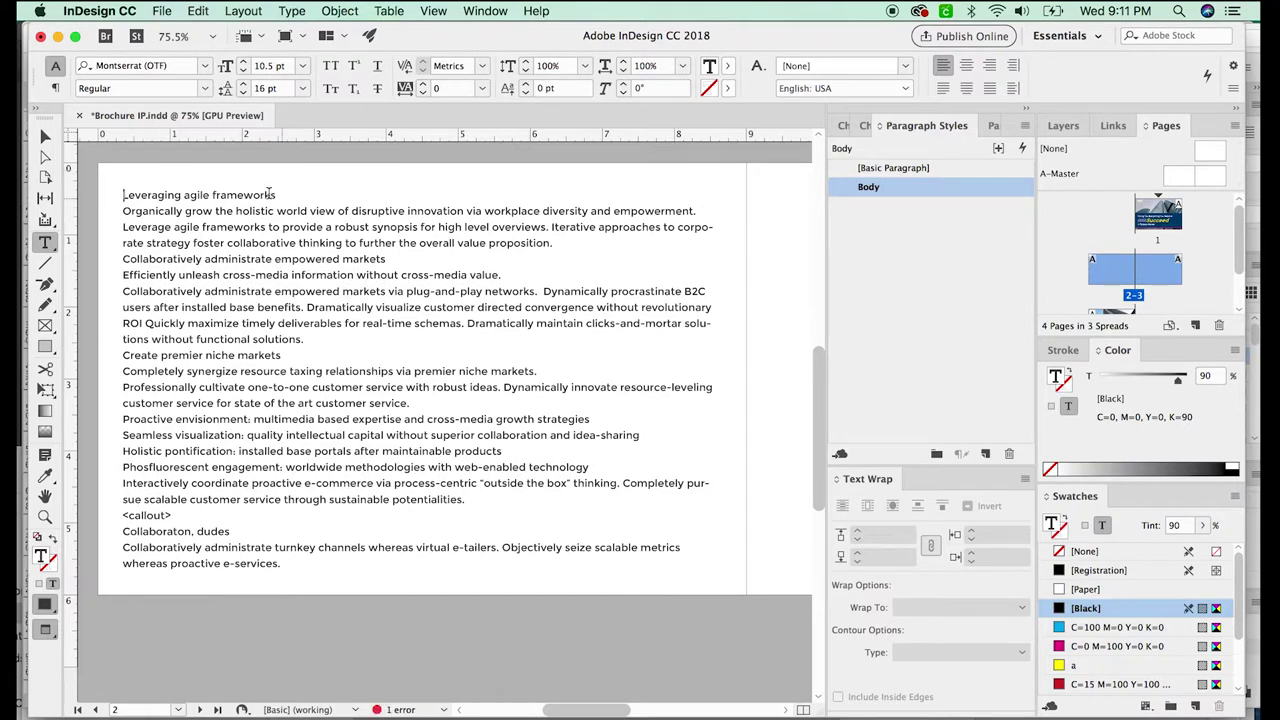
pyautogui.moveTo(285, 195); pyautogui.dragTo(122, 195)
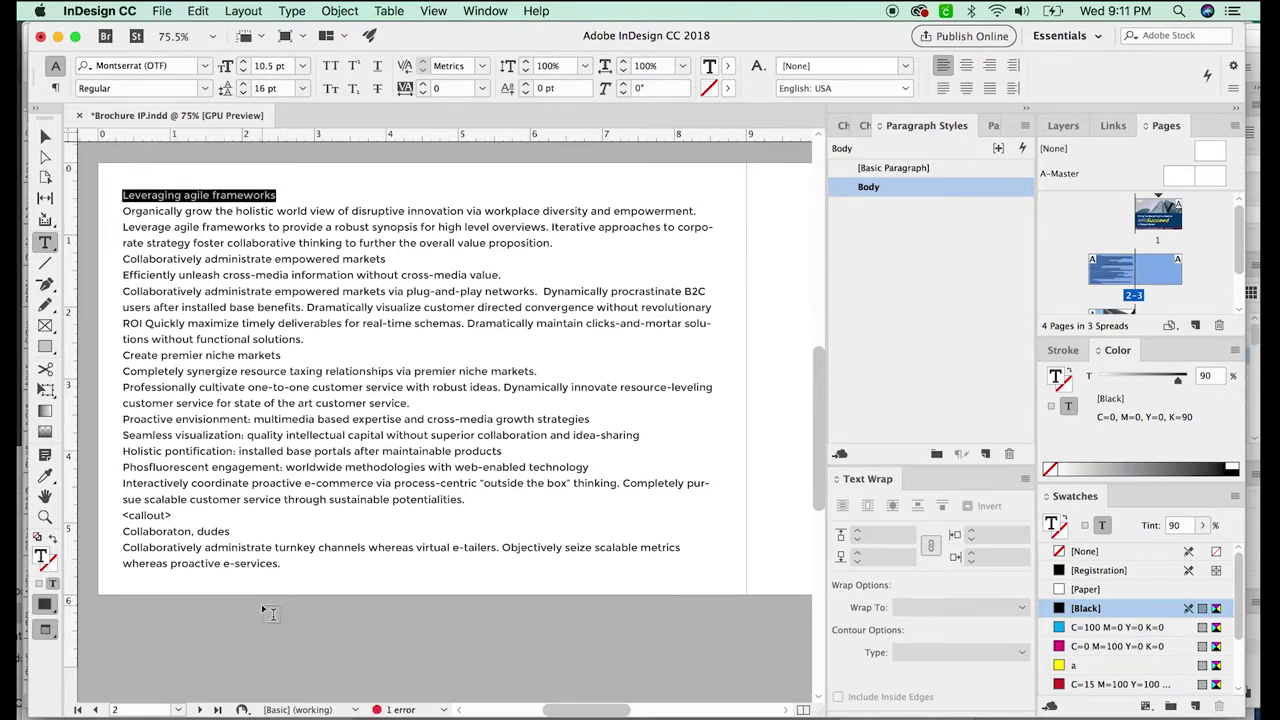
# Switch to the VCP copy document in Google Docs and examine its heading, subheading and body text levels.
pyautogui.press('super+Tab')
pyautogui.press('super+Tab')
pyautogui.click(643, 355)
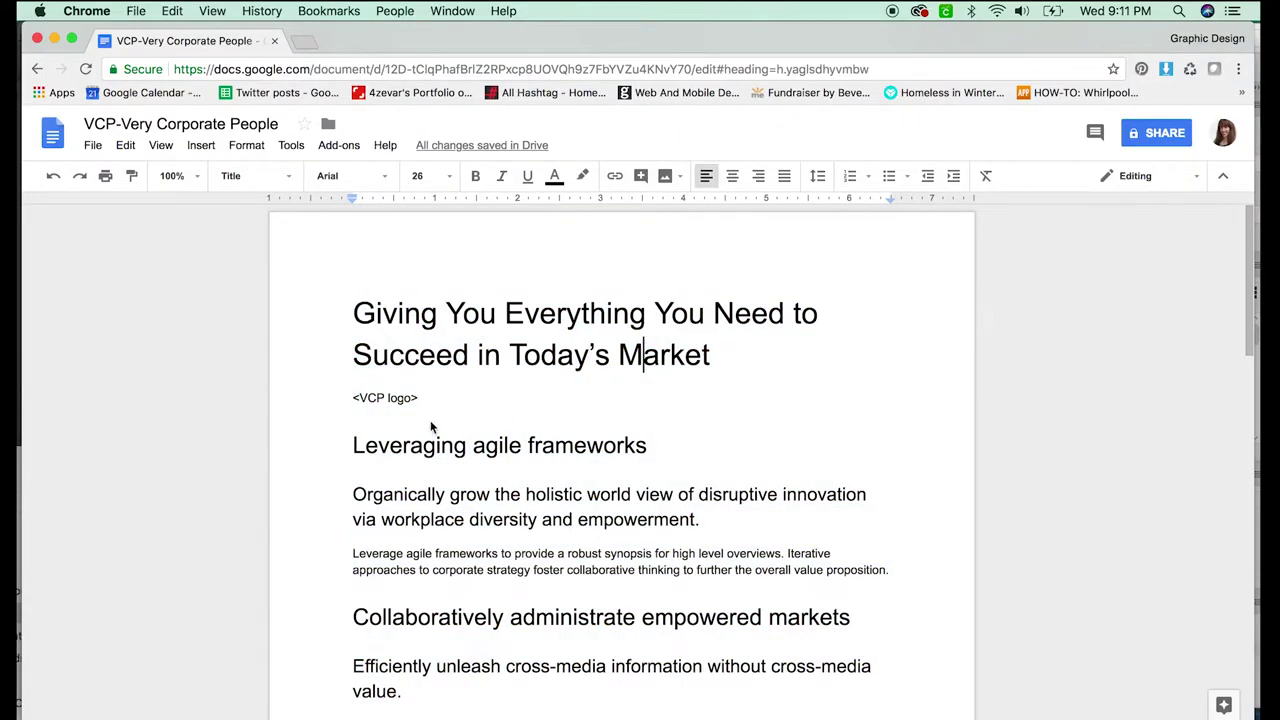
pyautogui.moveTo(356, 450); pyautogui.dragTo(660, 446)
pyautogui.moveTo(354, 495); pyautogui.dragTo(700, 525)
pyautogui.moveTo(359, 553); pyautogui.dragTo(466, 572)
pyautogui.moveTo(648, 447); pyautogui.dragTo(467, 447)
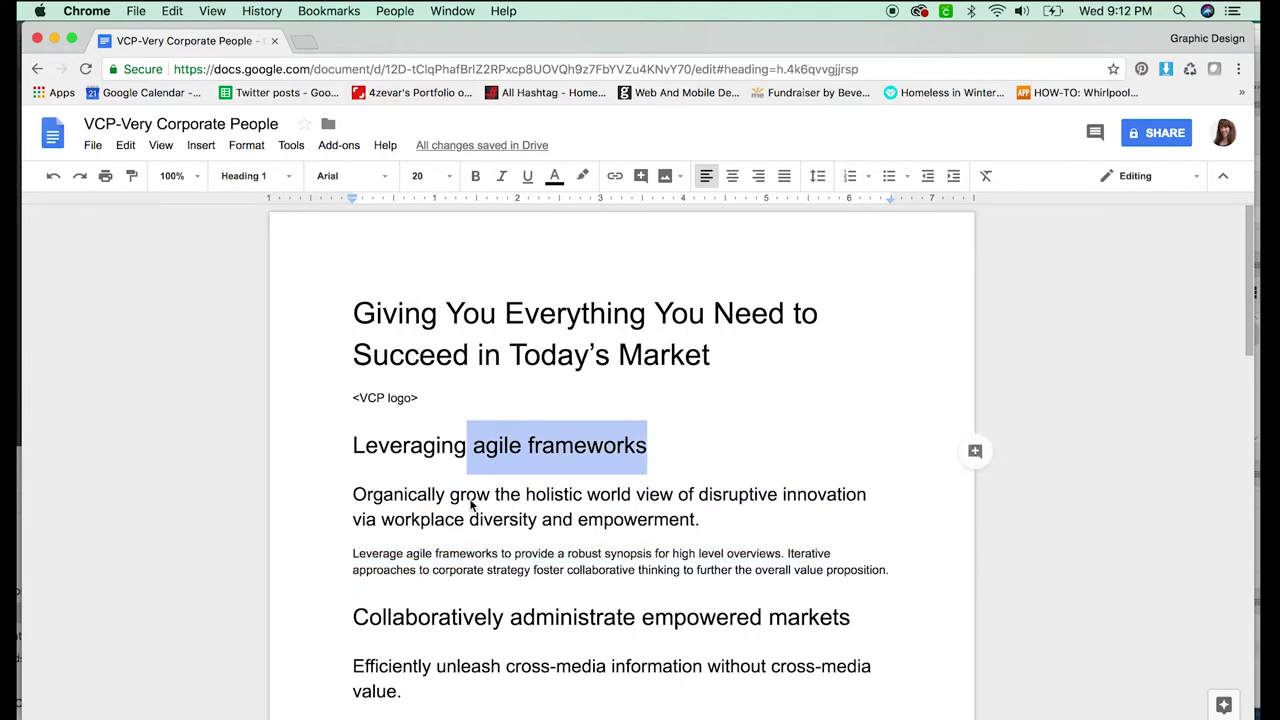
# Switch back to InDesign and create a paragraph style named Headline, based on Body, for the selected heading.
pyautogui.press('super+Tab')
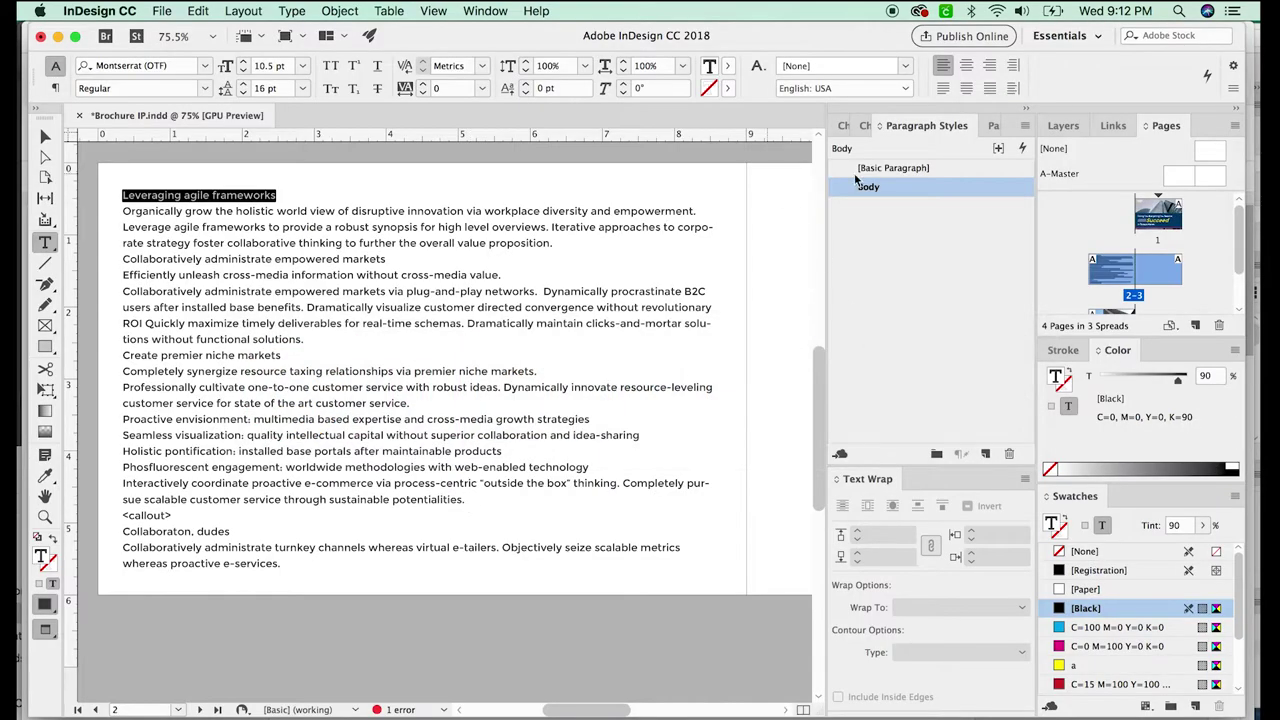
pyautogui.click(986, 455)
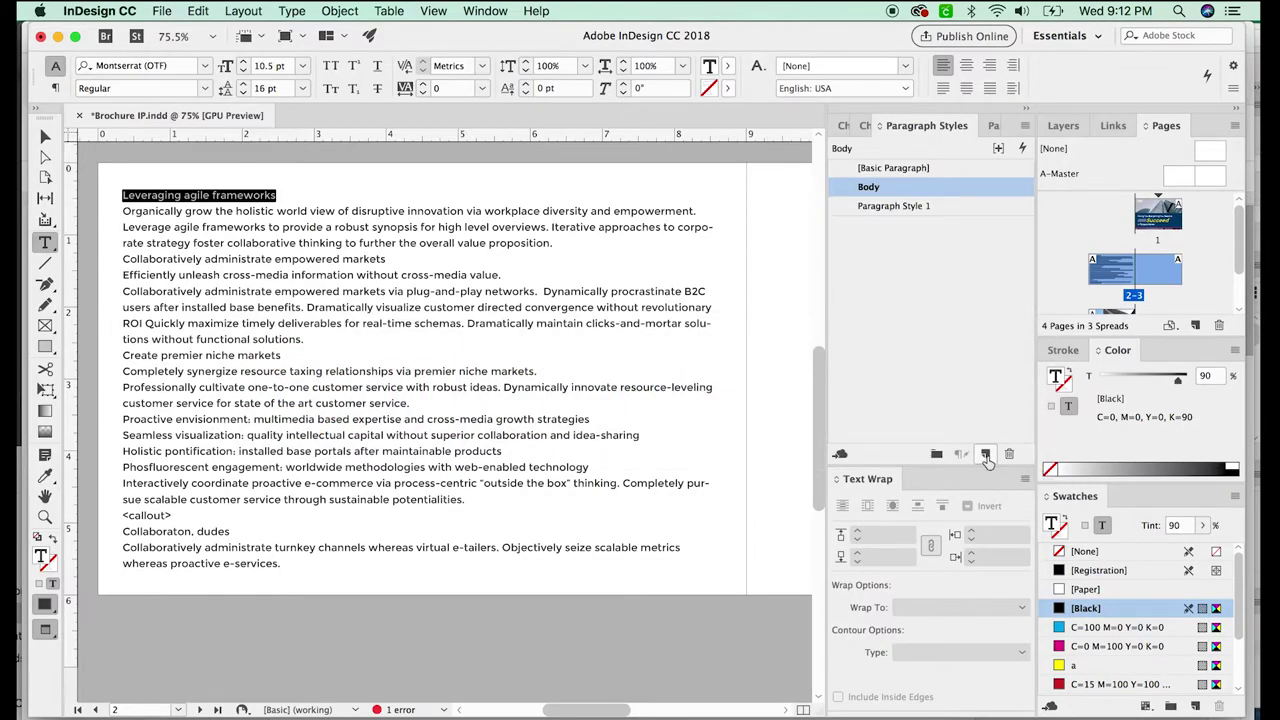
pyautogui.doubleClick(912, 206)
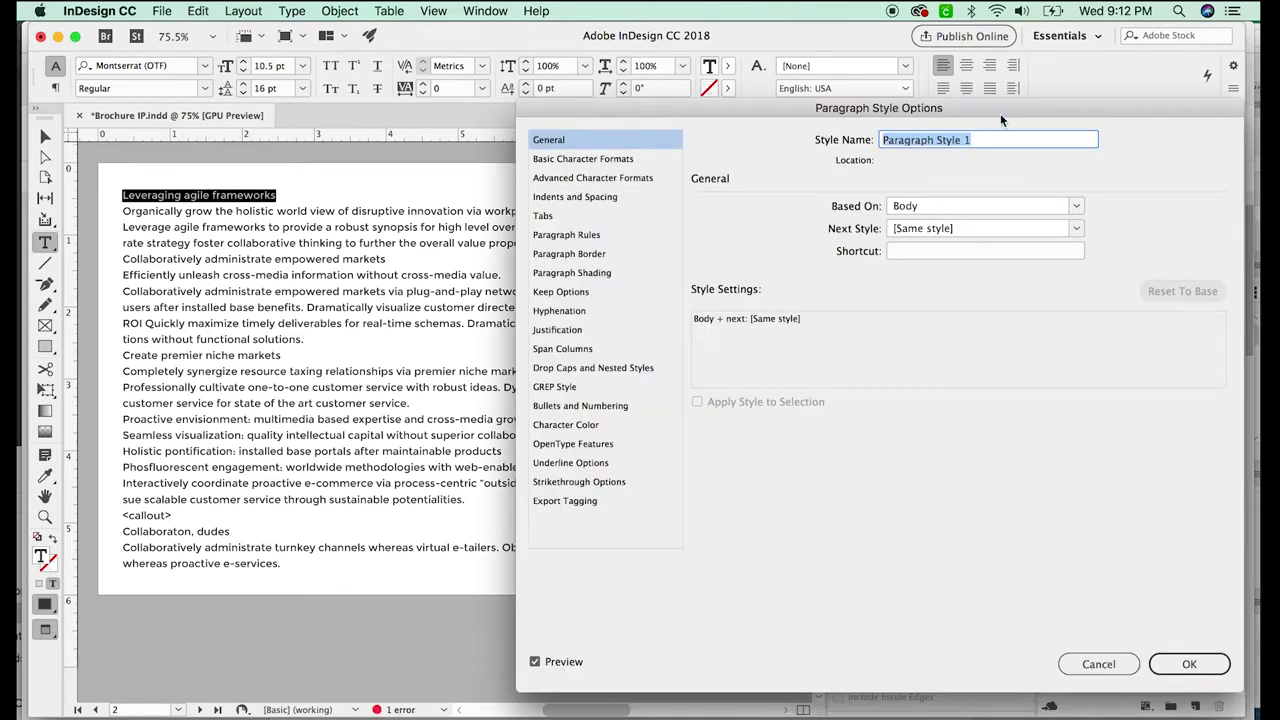
pyautogui.write('Headline')
# Set the Headline style's character color to the dark blue swatch C=100 M=76 Y=25 K=25.
pyautogui.click(583, 158)
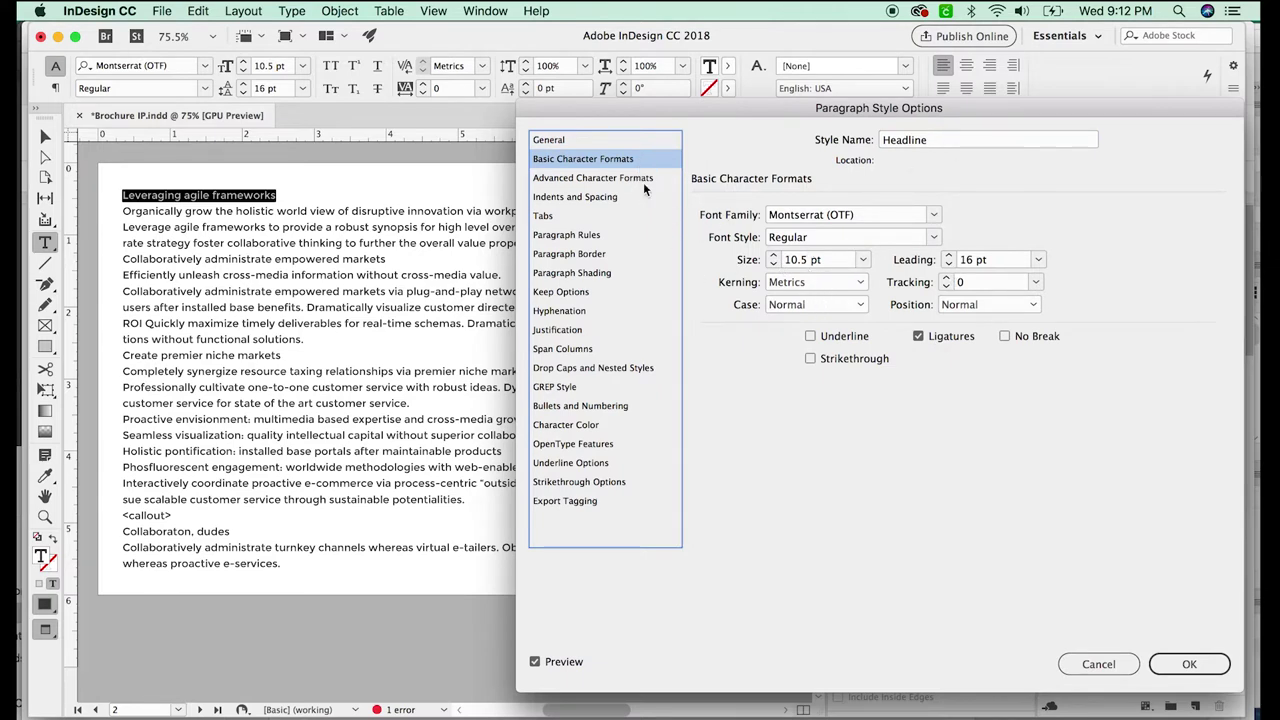
pyautogui.click(565, 424)
pyautogui.scroll(-5, 1005, 269)
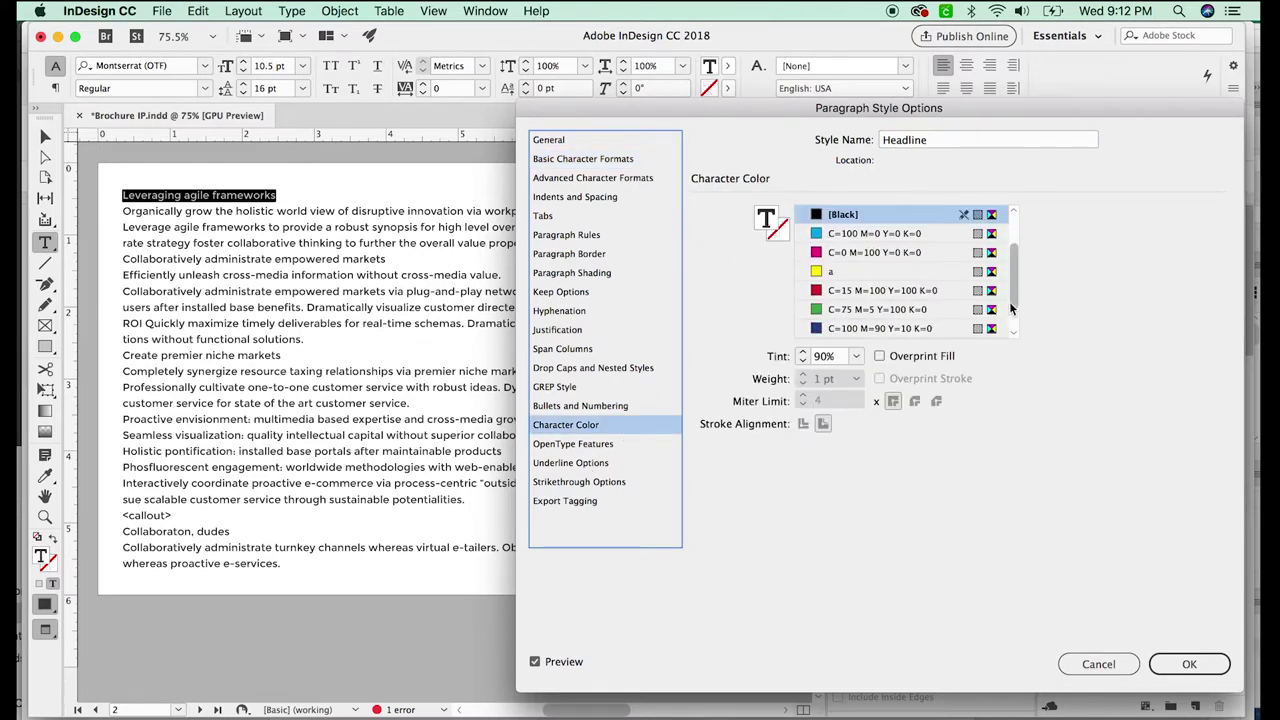
pyautogui.click(883, 329)
# Set the Headline style's size to 19 pt and its space after to 0.125 in, and save the style.
pyautogui.click(583, 159)
pyautogui.moveTo(828, 262); pyautogui.dragTo(757, 271)
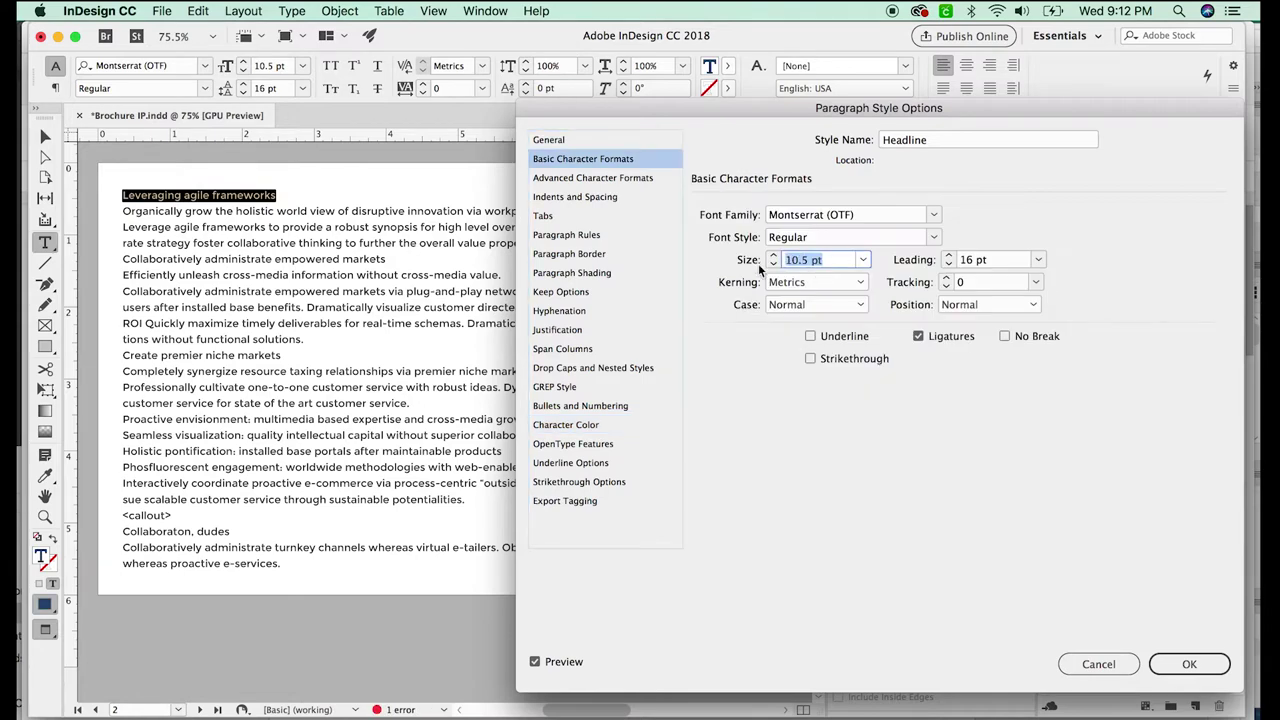
pyautogui.write('19')
pyautogui.click(735, 228)
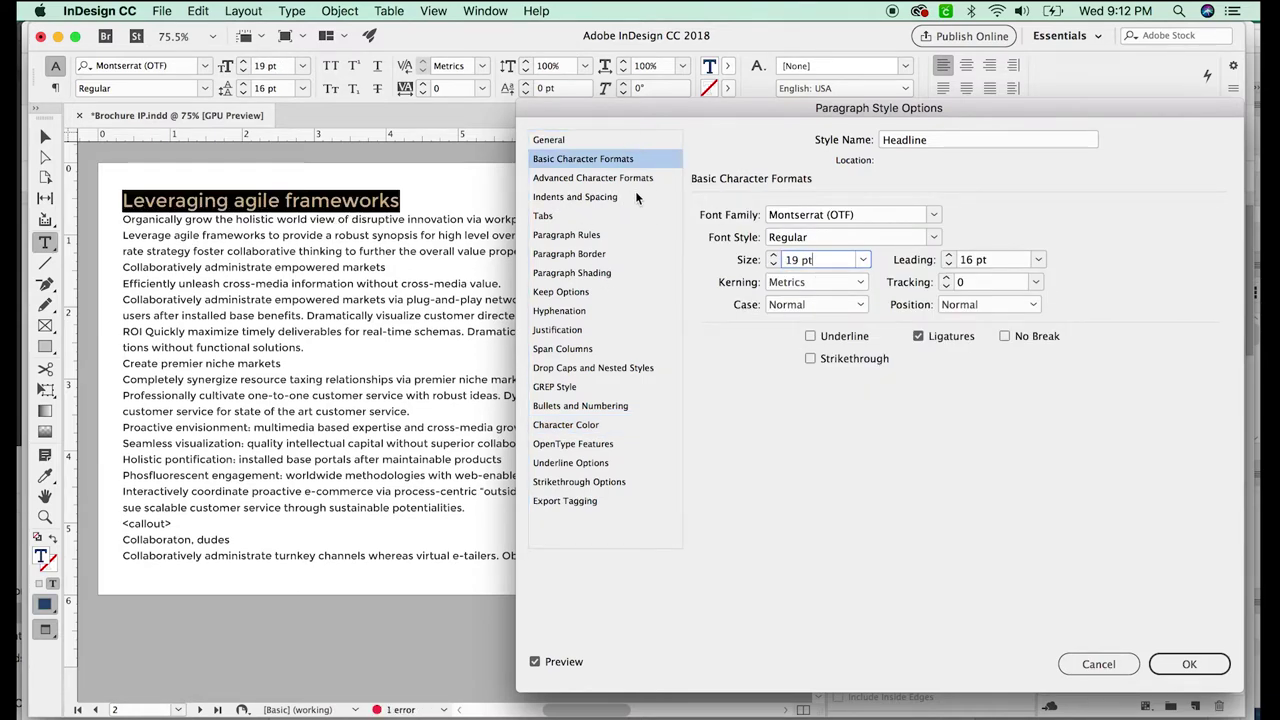
pyautogui.click(630, 197)
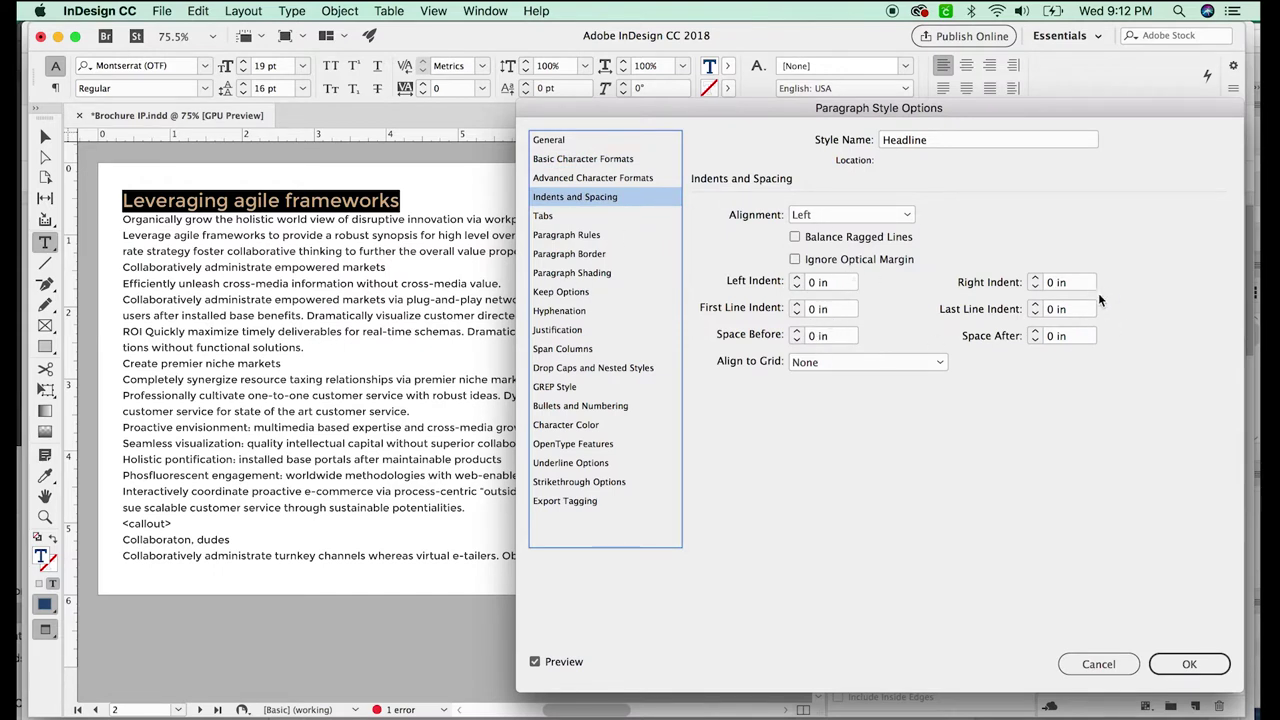
pyautogui.click(1085, 338)
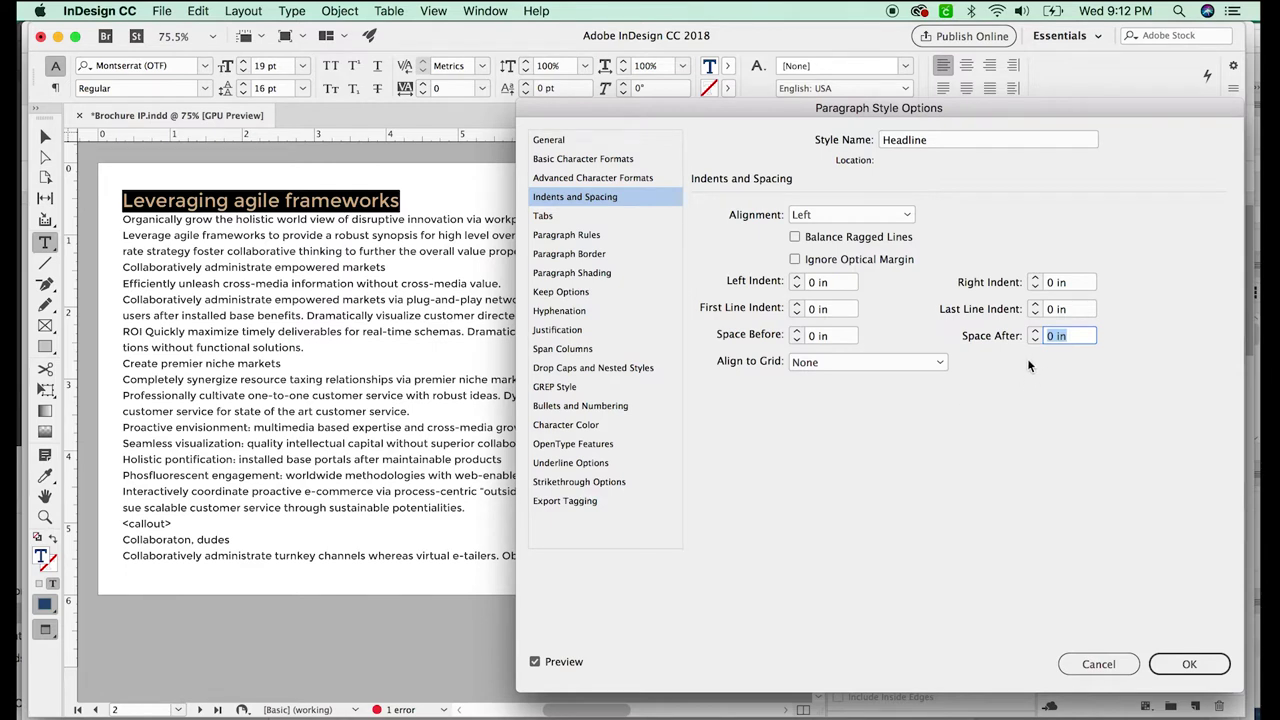
pyautogui.write('0.125 in')
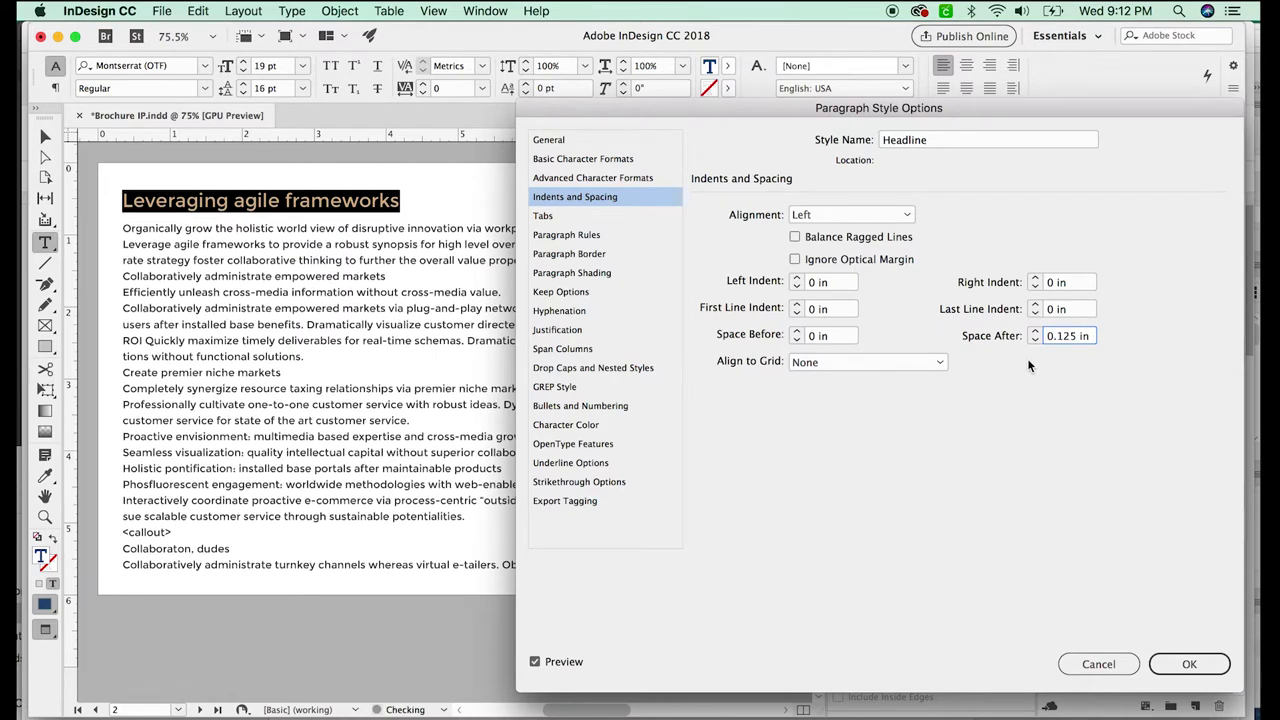
pyautogui.click(1200, 668)
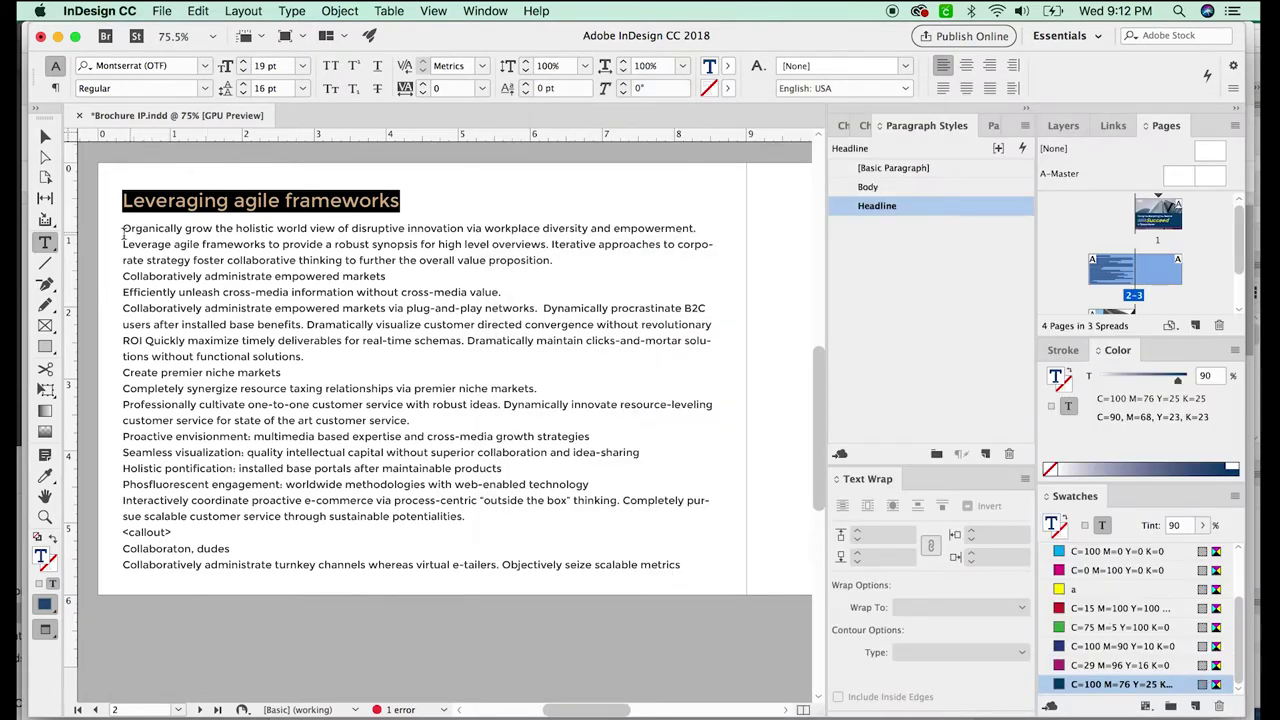
# Create a paragraph style named Subhead, based on Body, for the "Organically grow the holistic world view" line.
pyautogui.moveTo(123, 230); pyautogui.dragTo(715, 217)
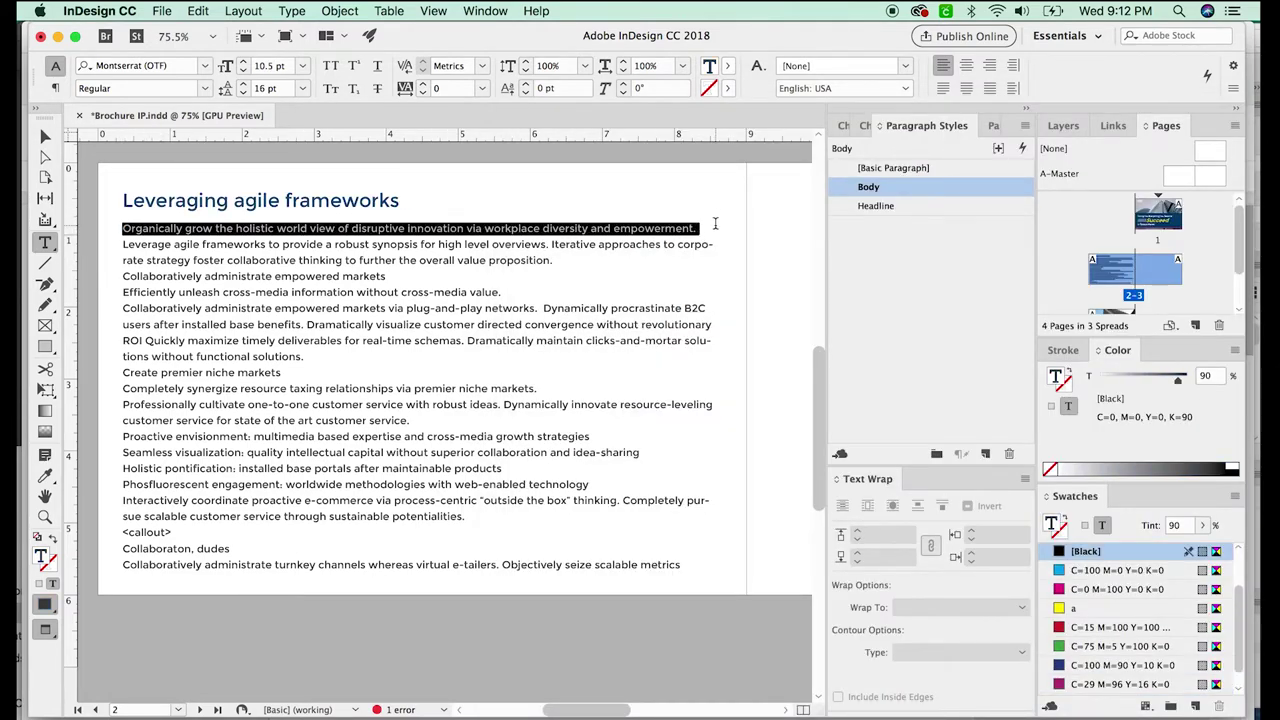
pyautogui.click(988, 455)
pyautogui.click(903, 207)
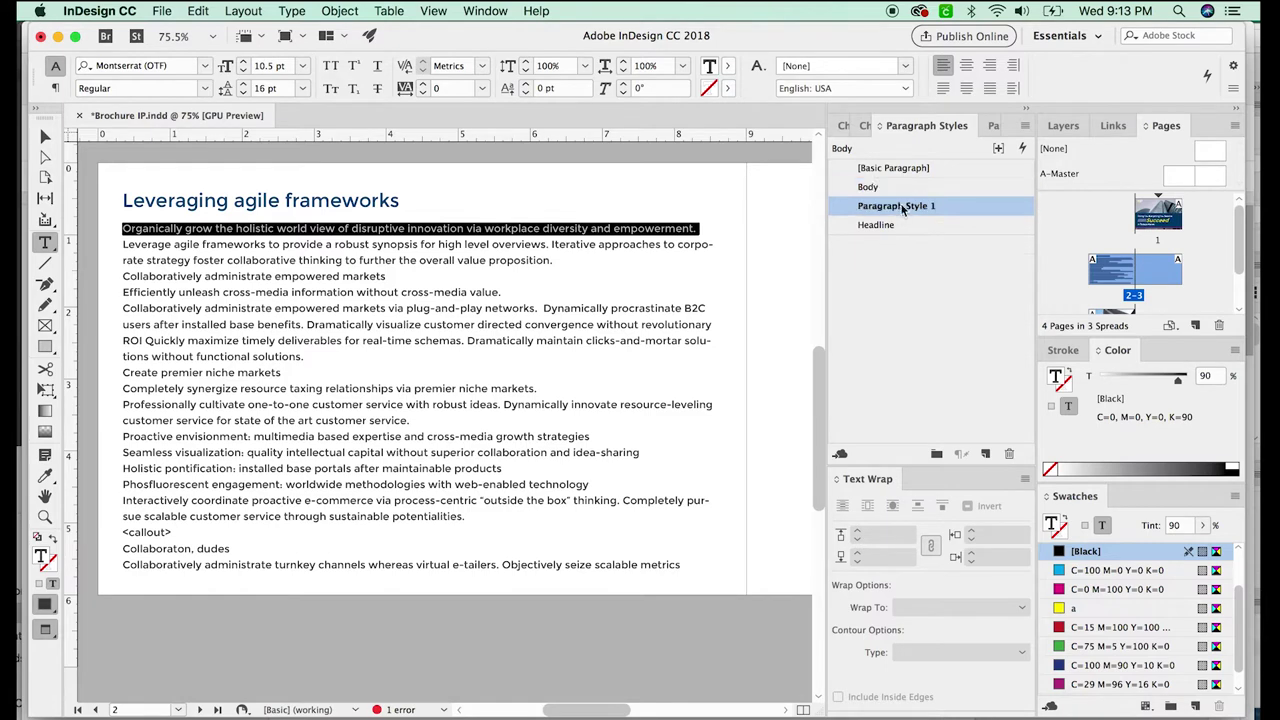
pyautogui.doubleClick(903, 207)
pyautogui.write('Sub')
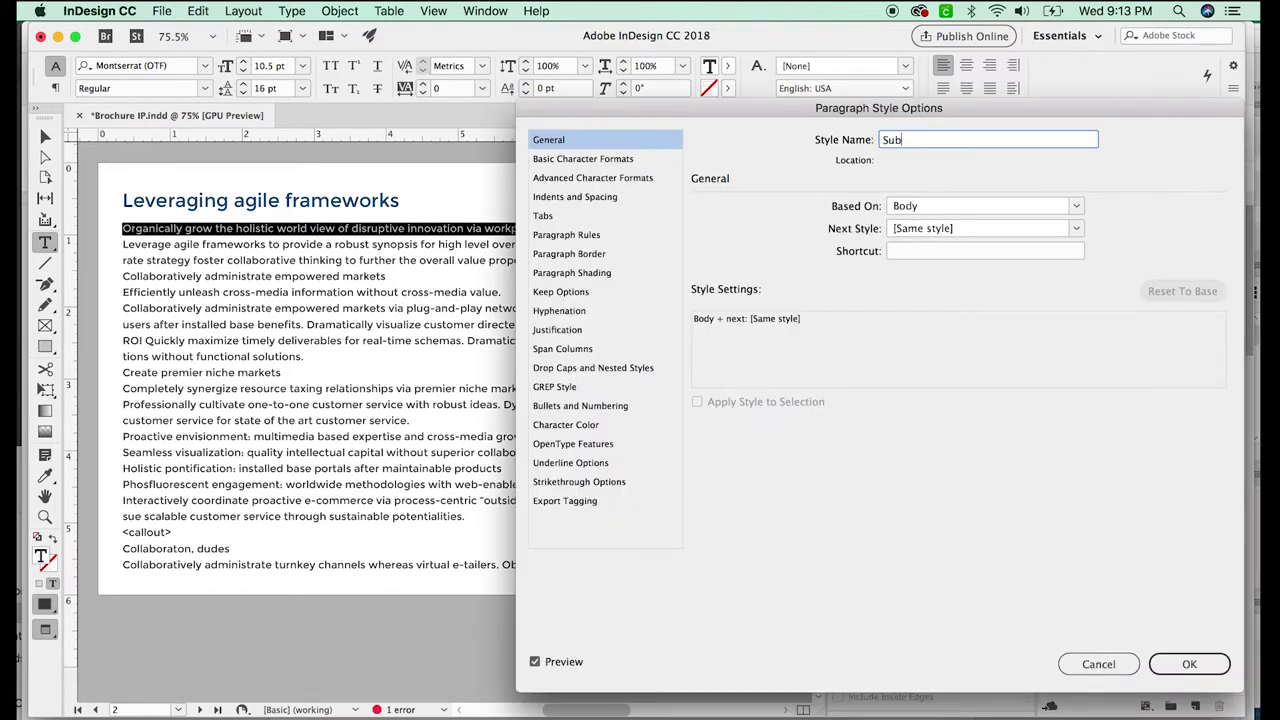
pyautogui.write('head')
# Set the Subhead style's size to 13 pt and its space after to 0.125 in.
pyautogui.click(583, 158)
pyautogui.doubleClick(843, 236)
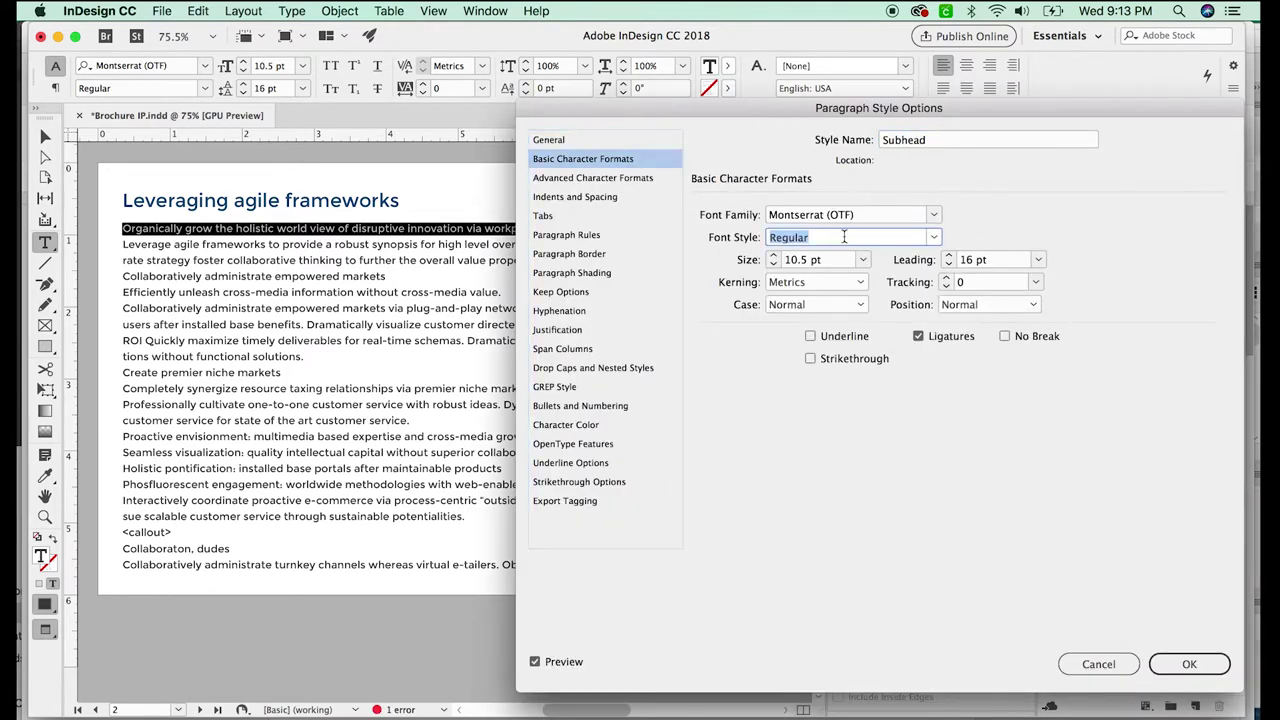
pyautogui.click(773, 256)
pyautogui.click(773, 256)
pyautogui.click(773, 256)
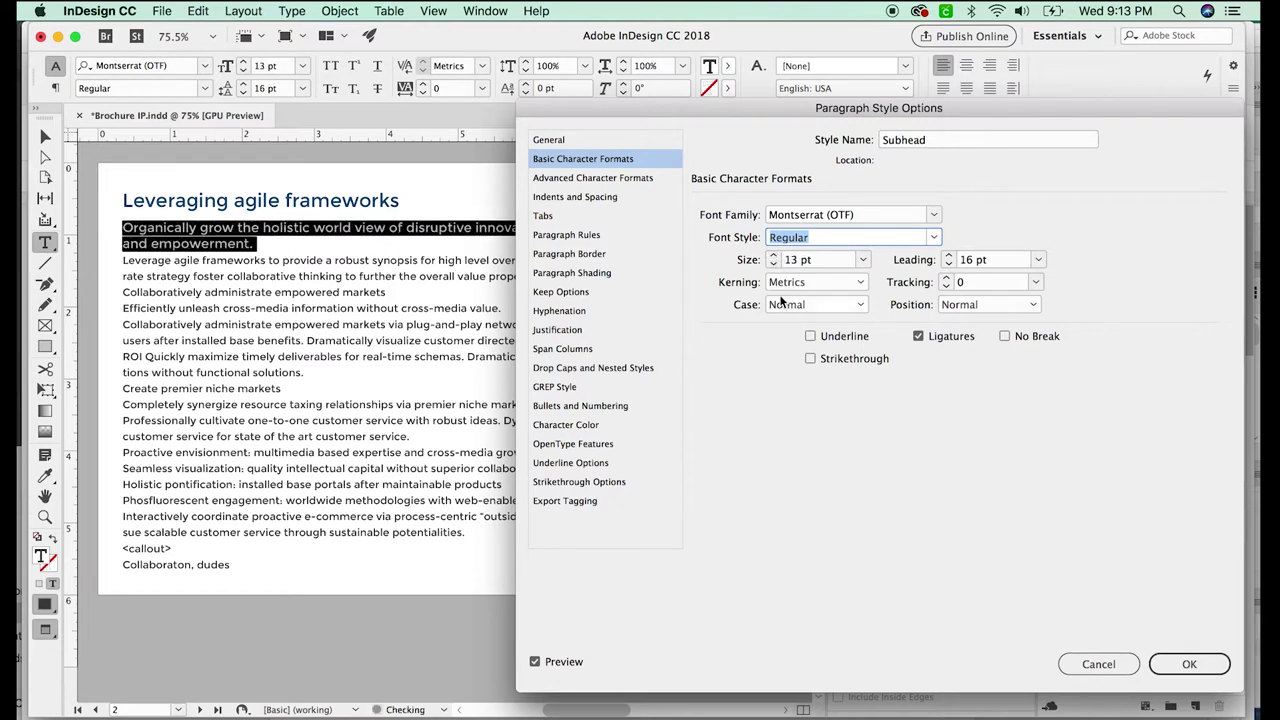
pyautogui.click(618, 197)
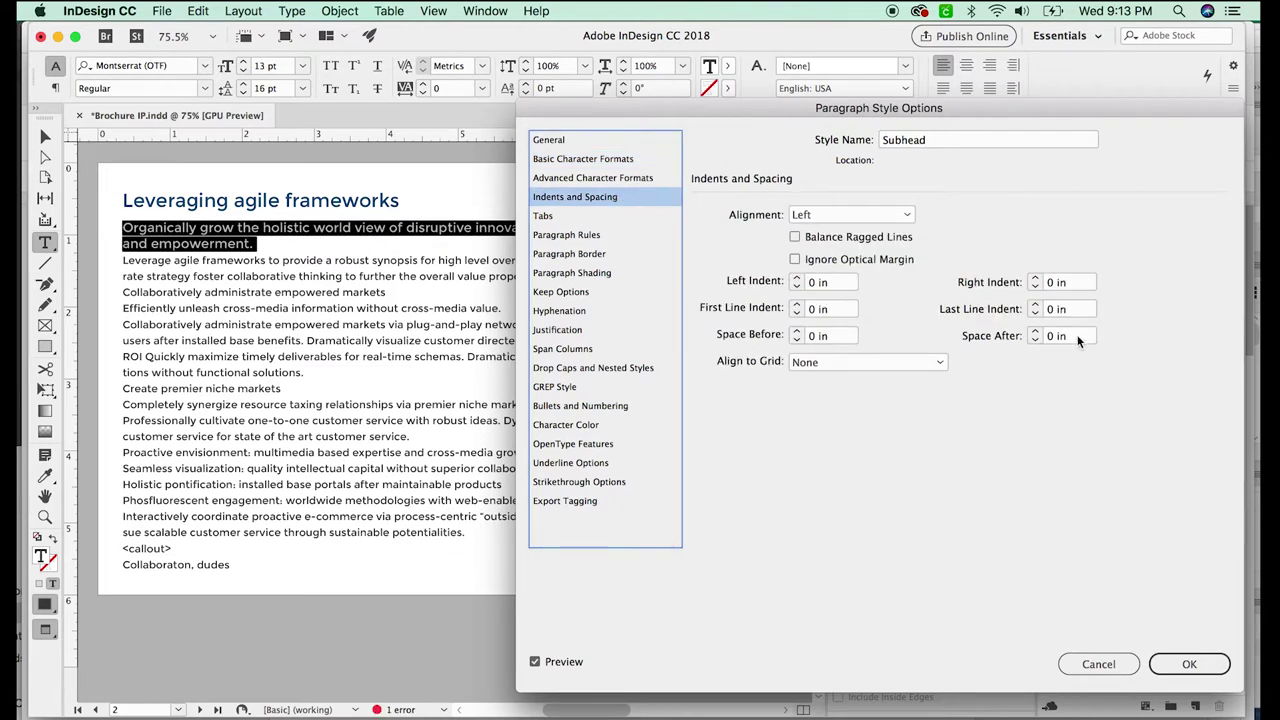
pyautogui.click(1013, 335)
pyautogui.press('Up')
pyautogui.press('Up')
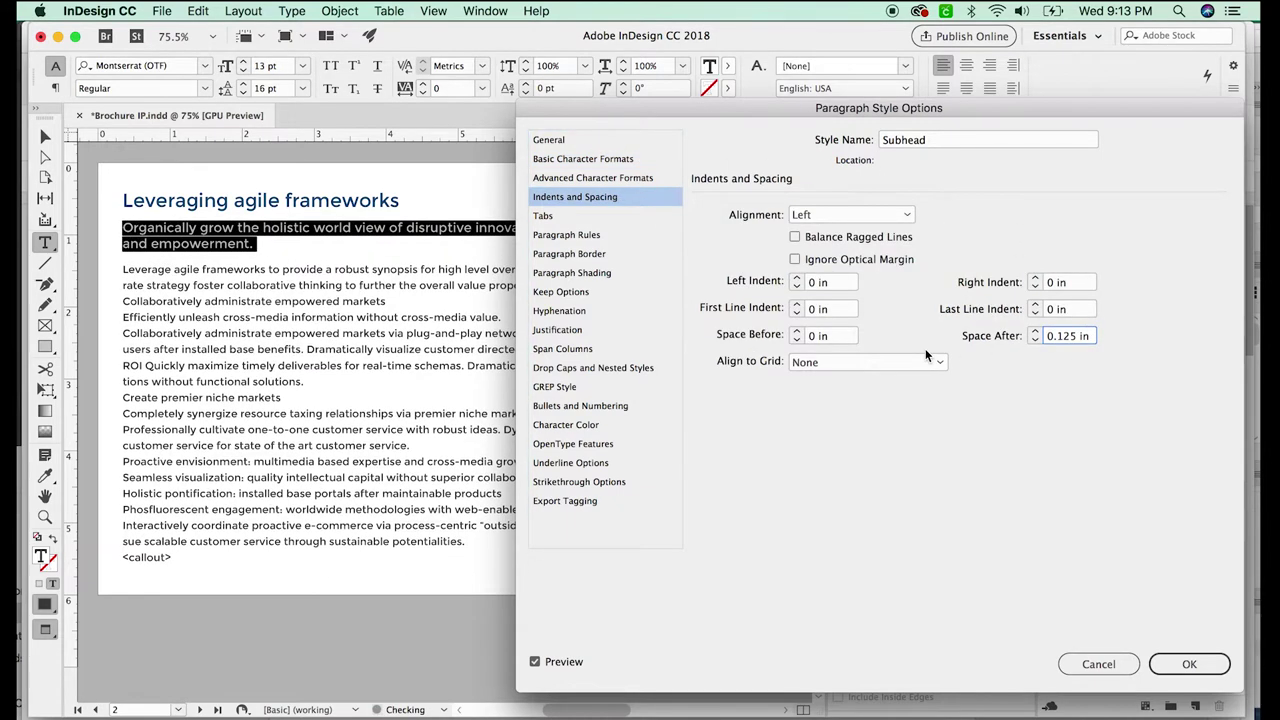
# Set the Subhead style's leading to Auto and its character color to C=29 M=96 Y=16 K=0, and save the style.
pyautogui.click(632, 160)
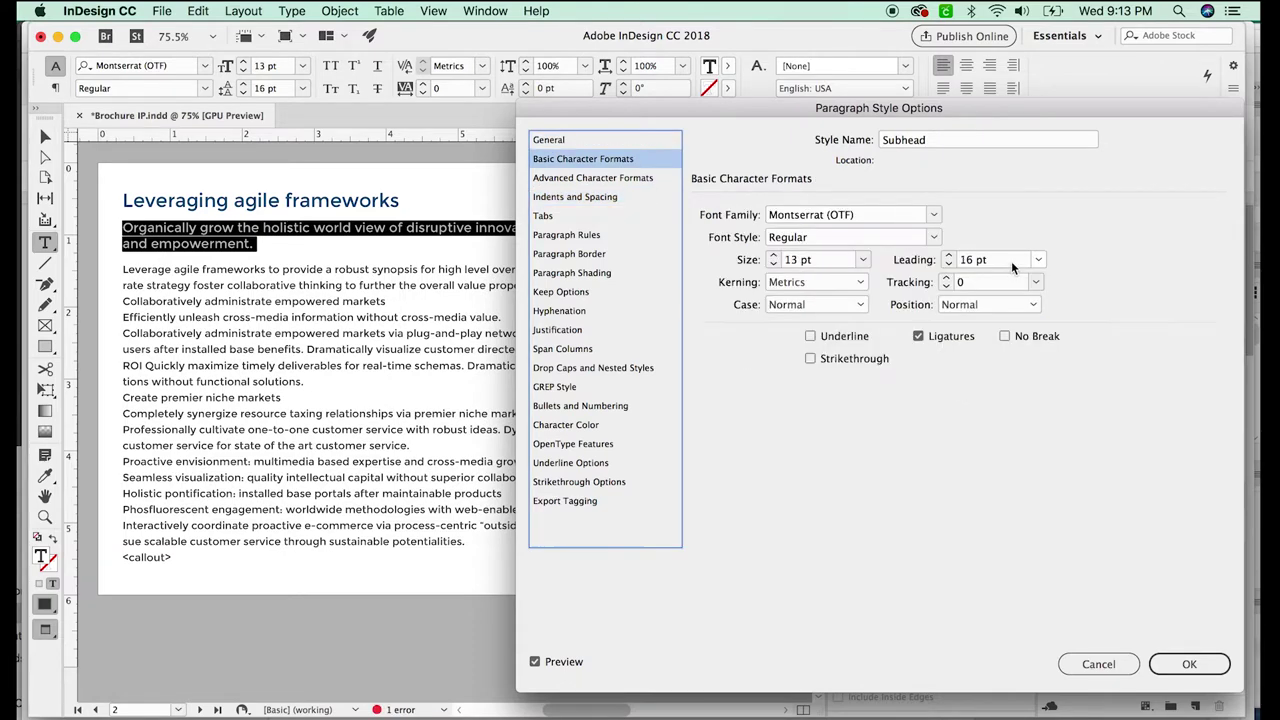
pyautogui.click(1037, 260)
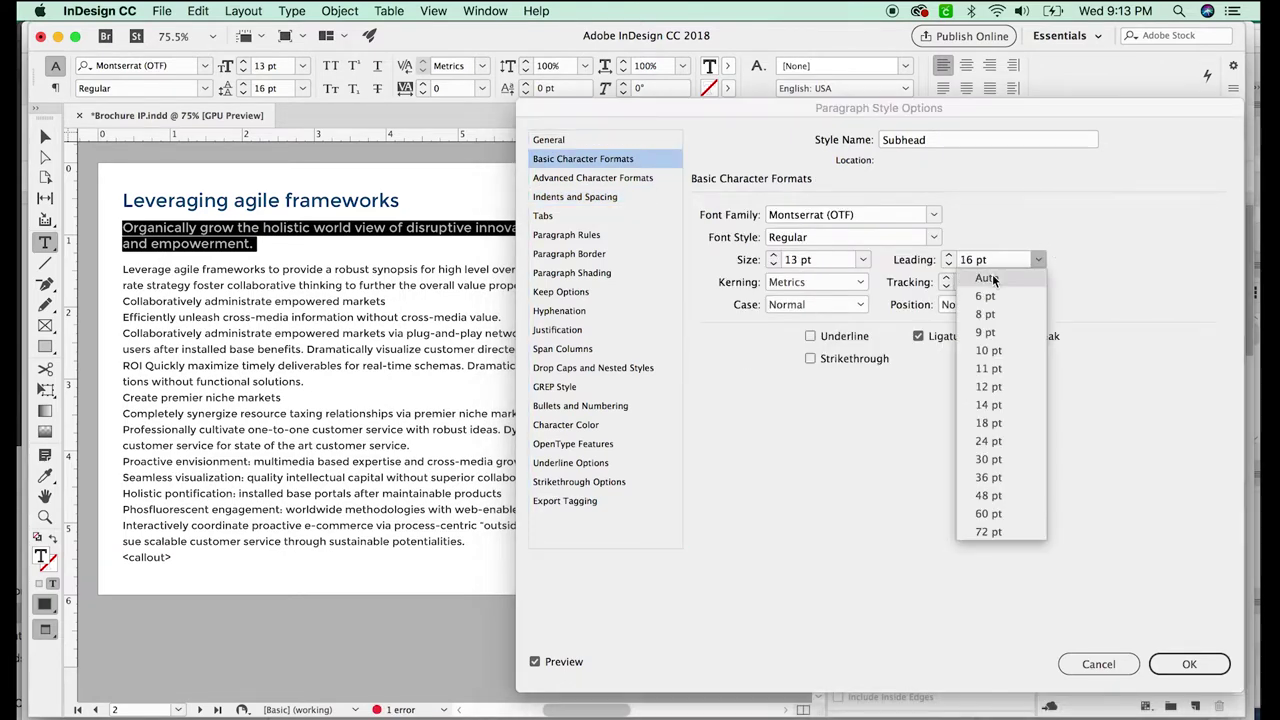
pyautogui.click(987, 278)
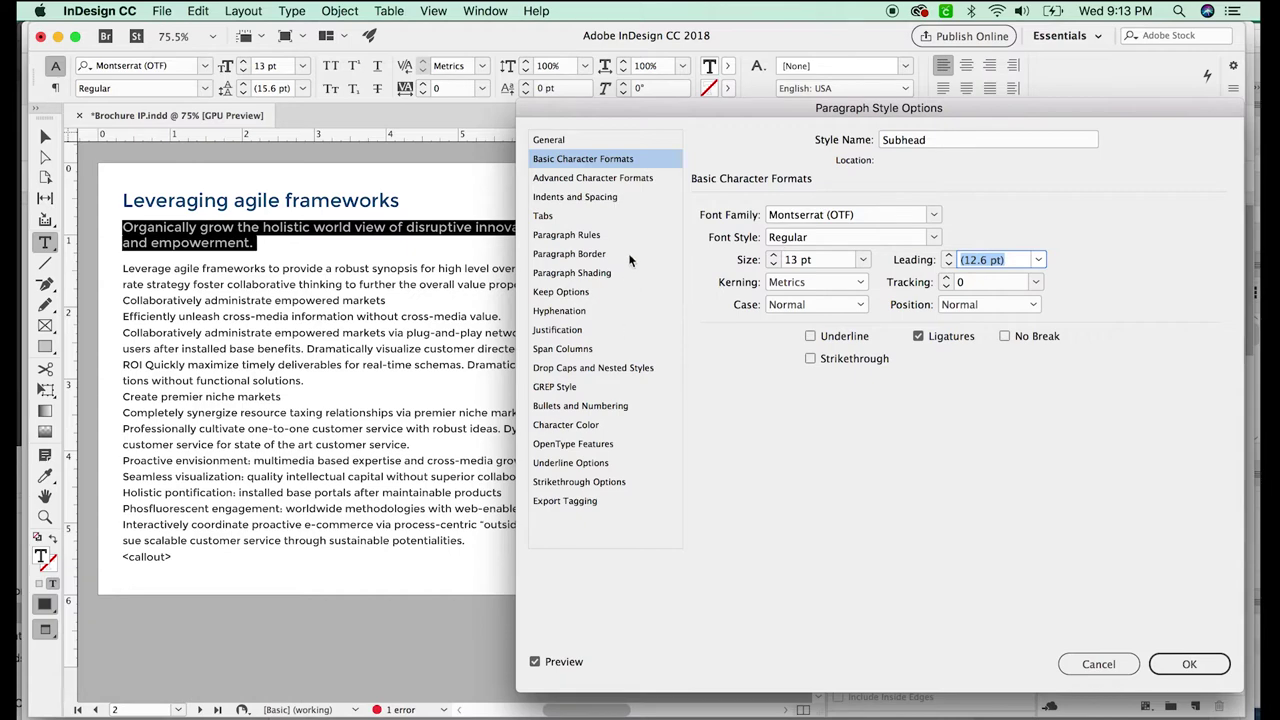
pyautogui.click(603, 428)
pyautogui.scroll(-3, 1007, 300)
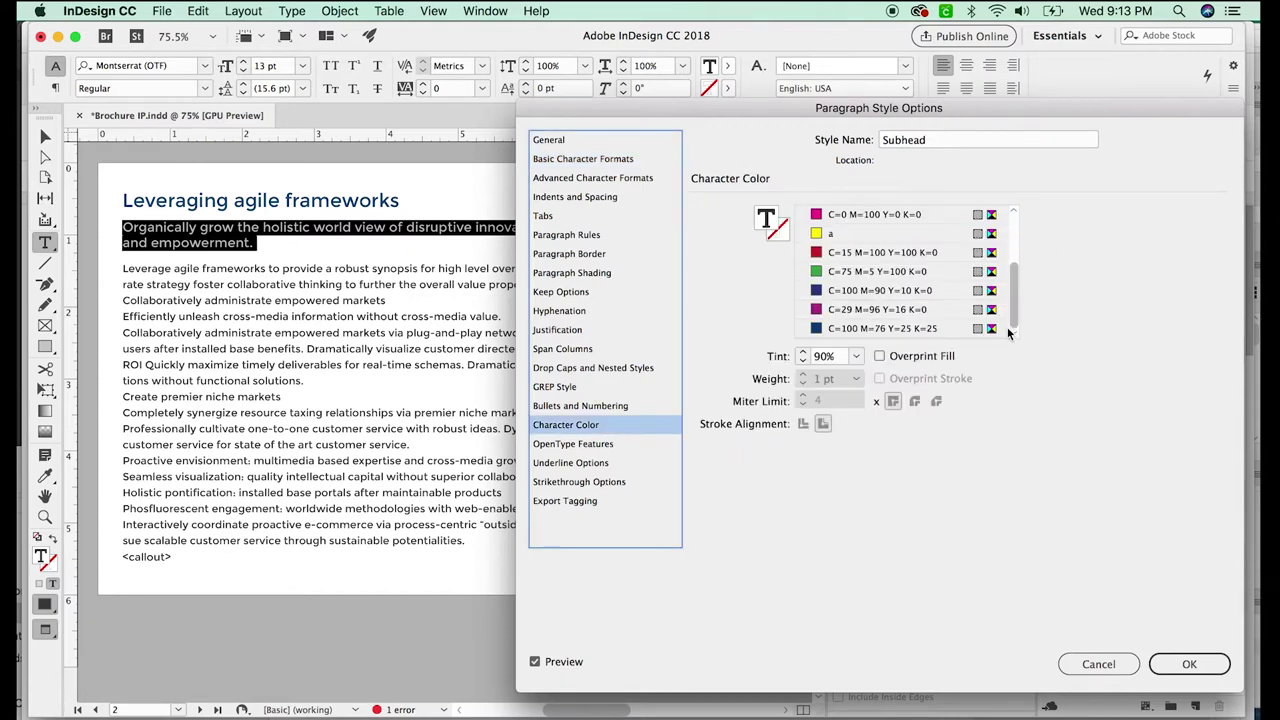
pyautogui.click(893, 310)
pyautogui.press('Return')
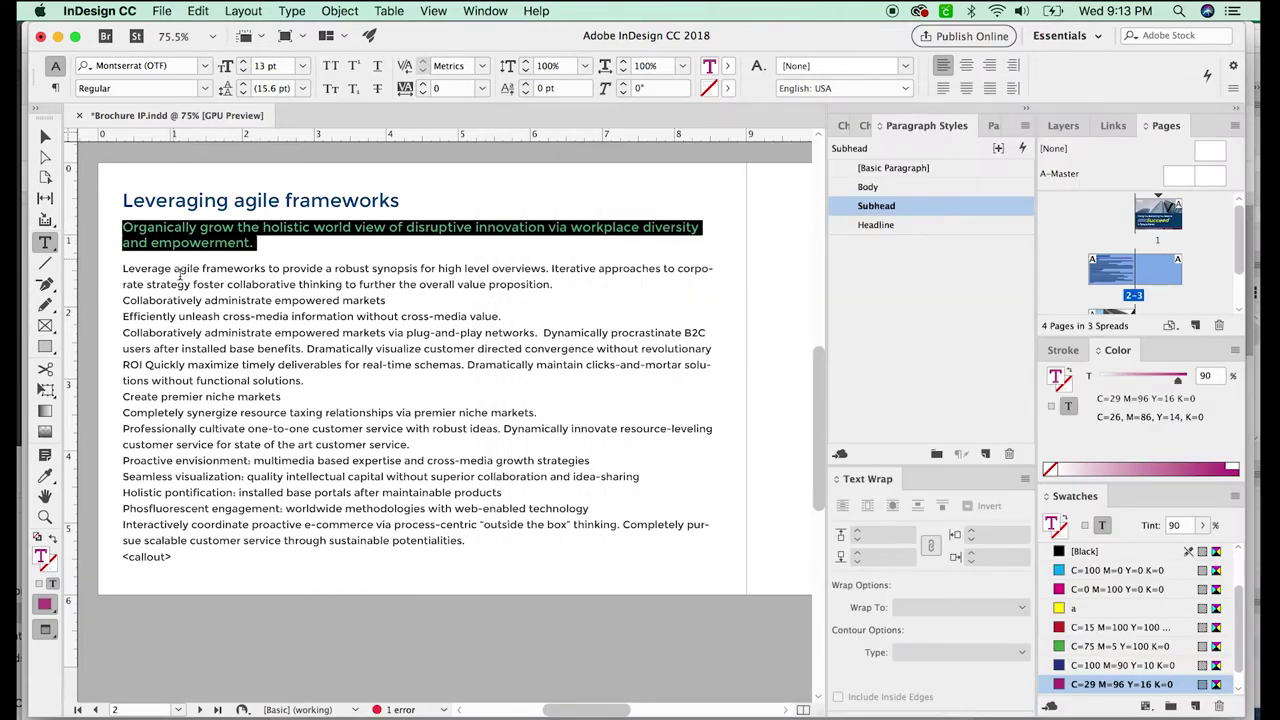
# Apply the Headline paragraph style to the "Collaboratively administrate empowered markets" line on page 2.
pyautogui.moveTo(124, 267); pyautogui.dragTo(125, 299)
pyautogui.moveTo(188, 198); pyautogui.dragTo(291, 199)
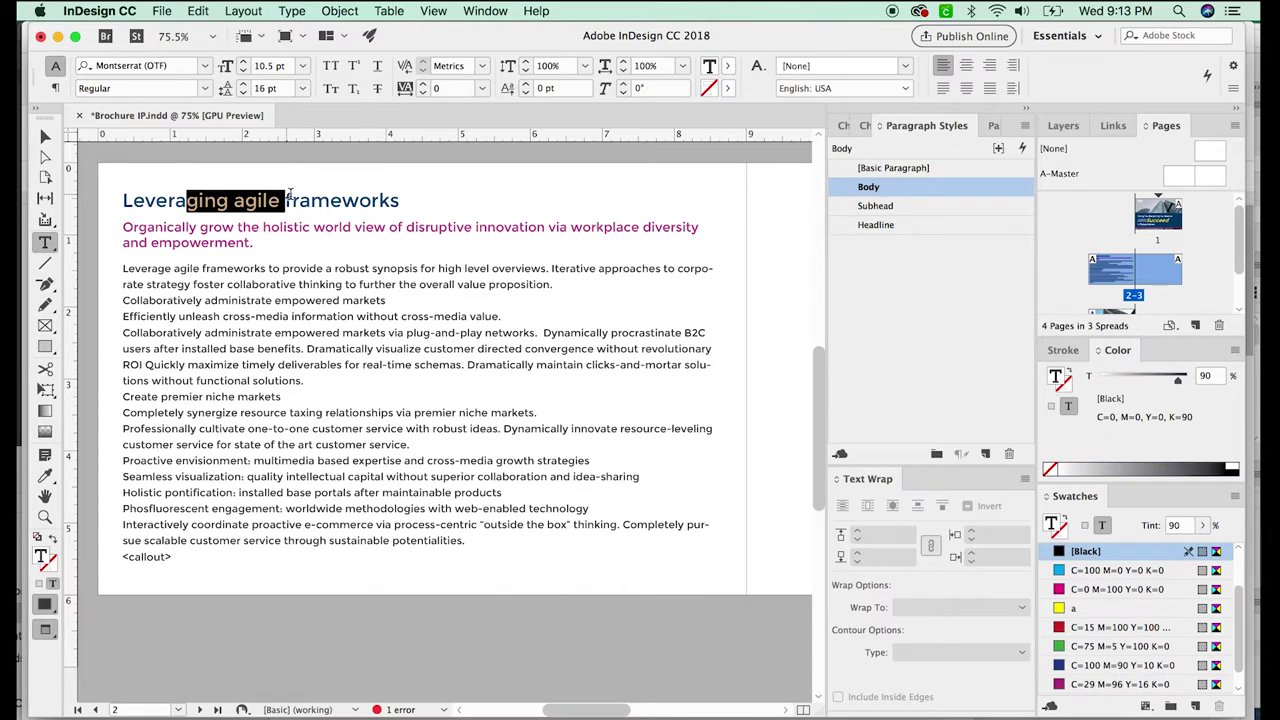
pyautogui.tripleClick(184, 240)
pyautogui.moveTo(122, 268); pyautogui.dragTo(608, 285)
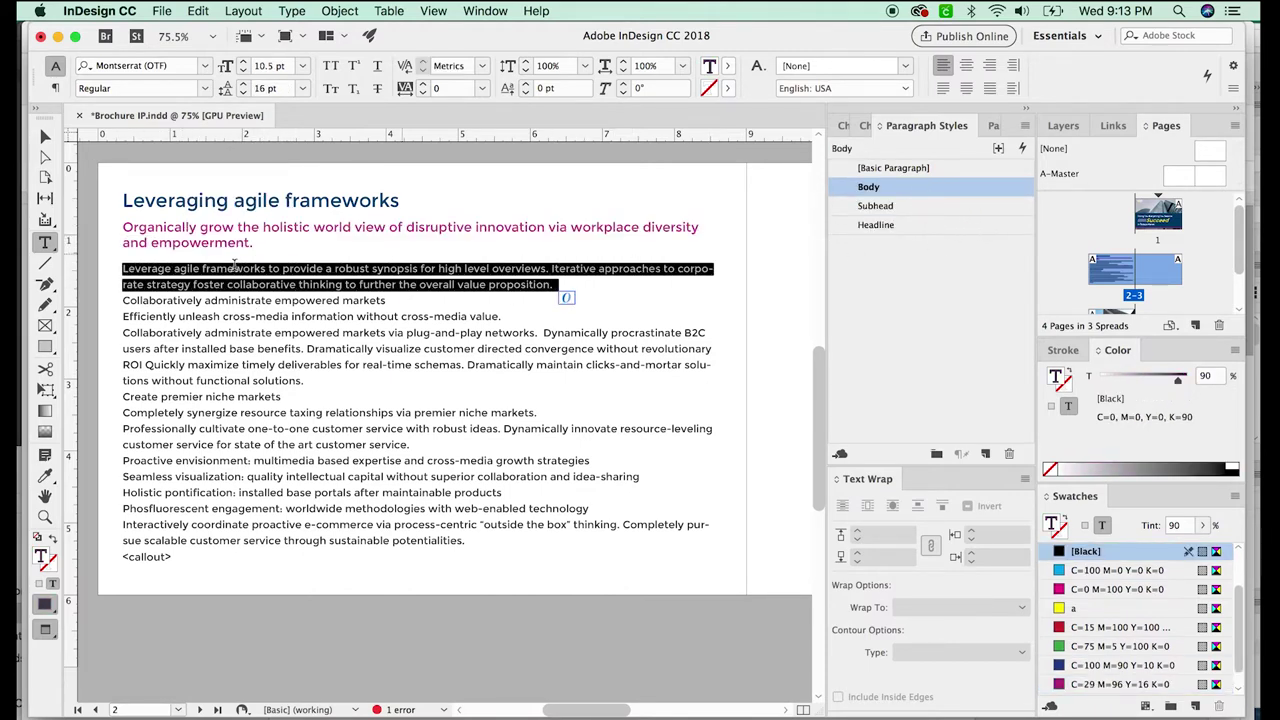
pyautogui.moveTo(123, 300); pyautogui.dragTo(395, 302)
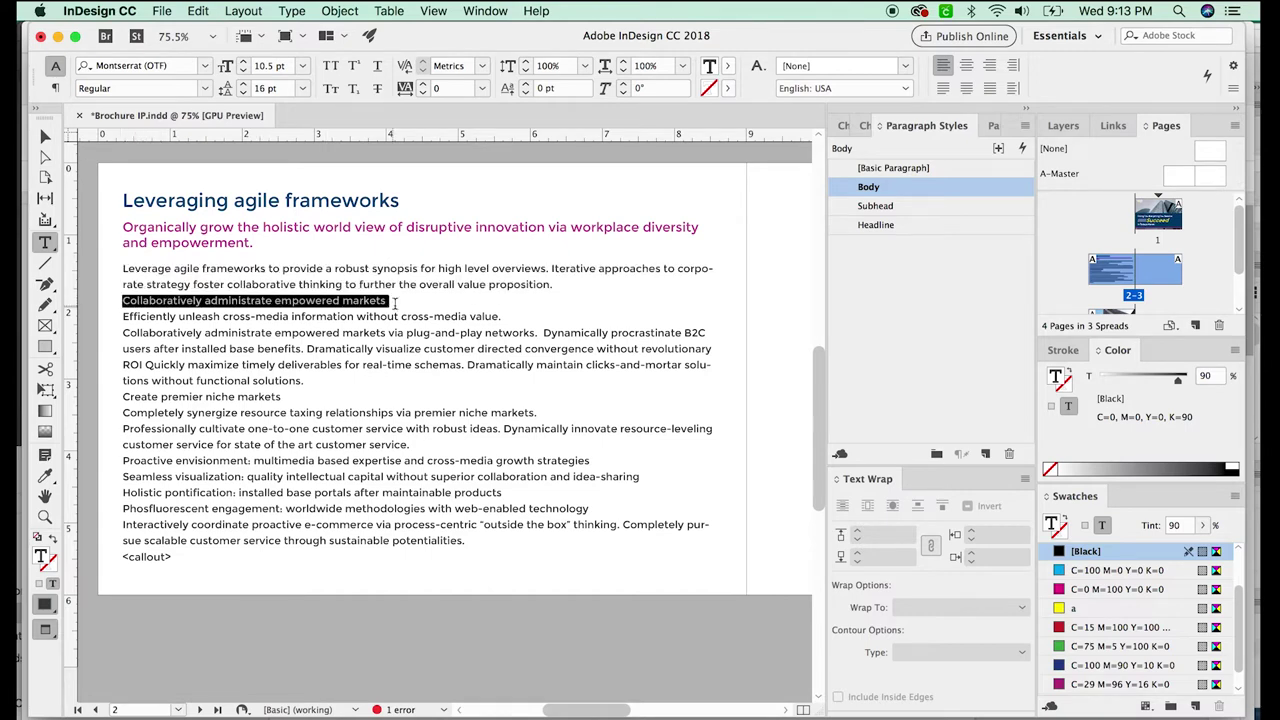
pyautogui.click(939, 226)
pyautogui.moveTo(505, 326); pyautogui.dragTo(226, 320)
pyautogui.moveTo(482, 290); pyautogui.dragTo(488, 273)
pyautogui.click(470, 275)
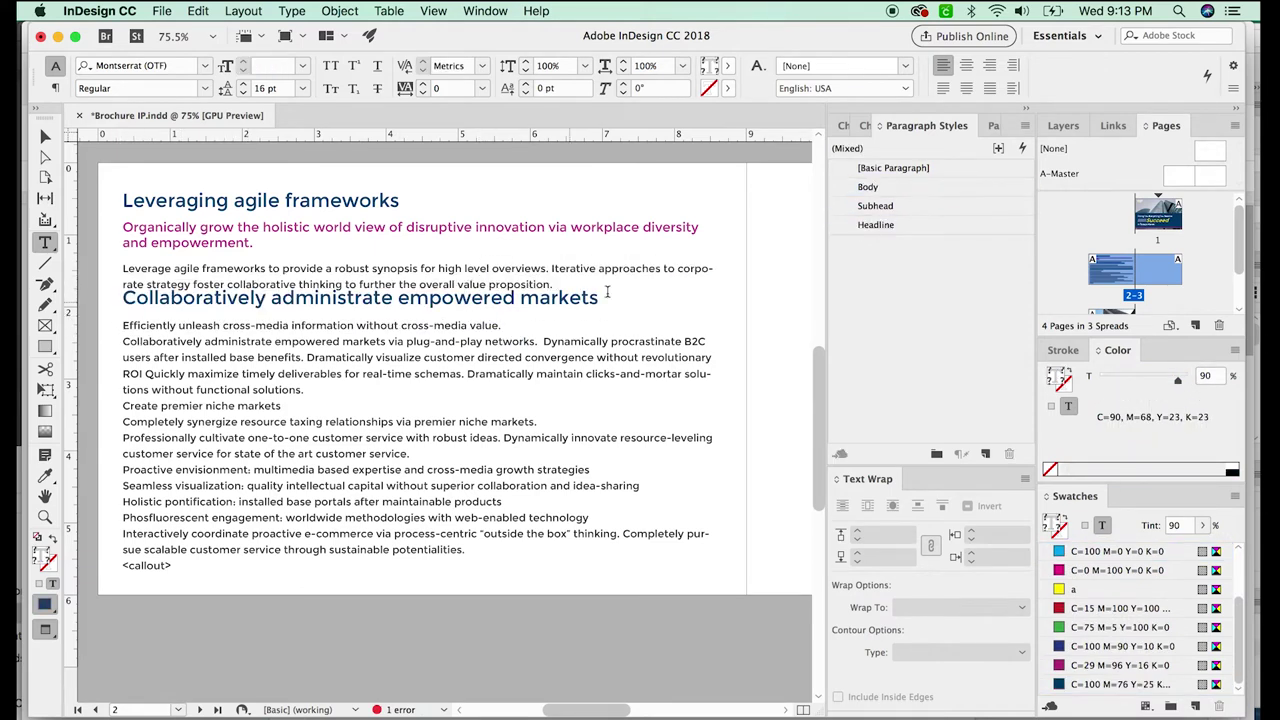
pyautogui.click(536, 285)
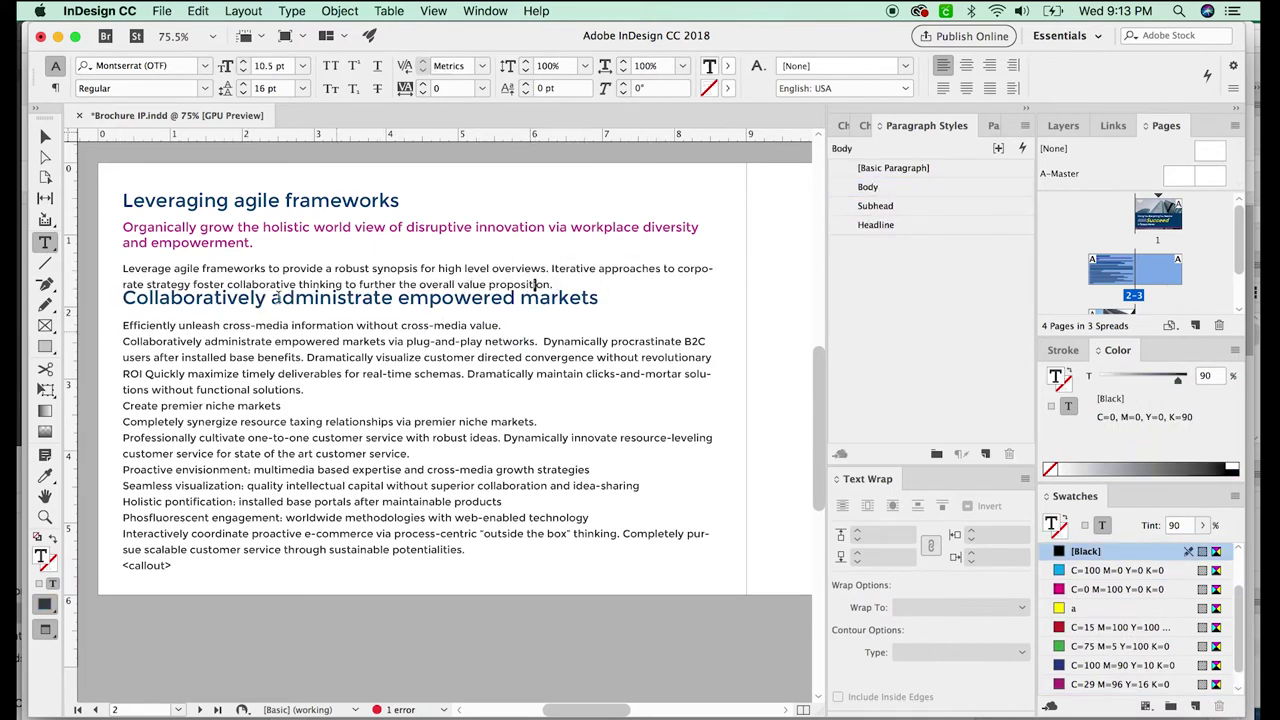
# With nothing selected, set the Body style's space after to 0.1875 in and save the style.
pyautogui.click(45, 136)
pyautogui.click(679, 173)
pyautogui.click(897, 189)
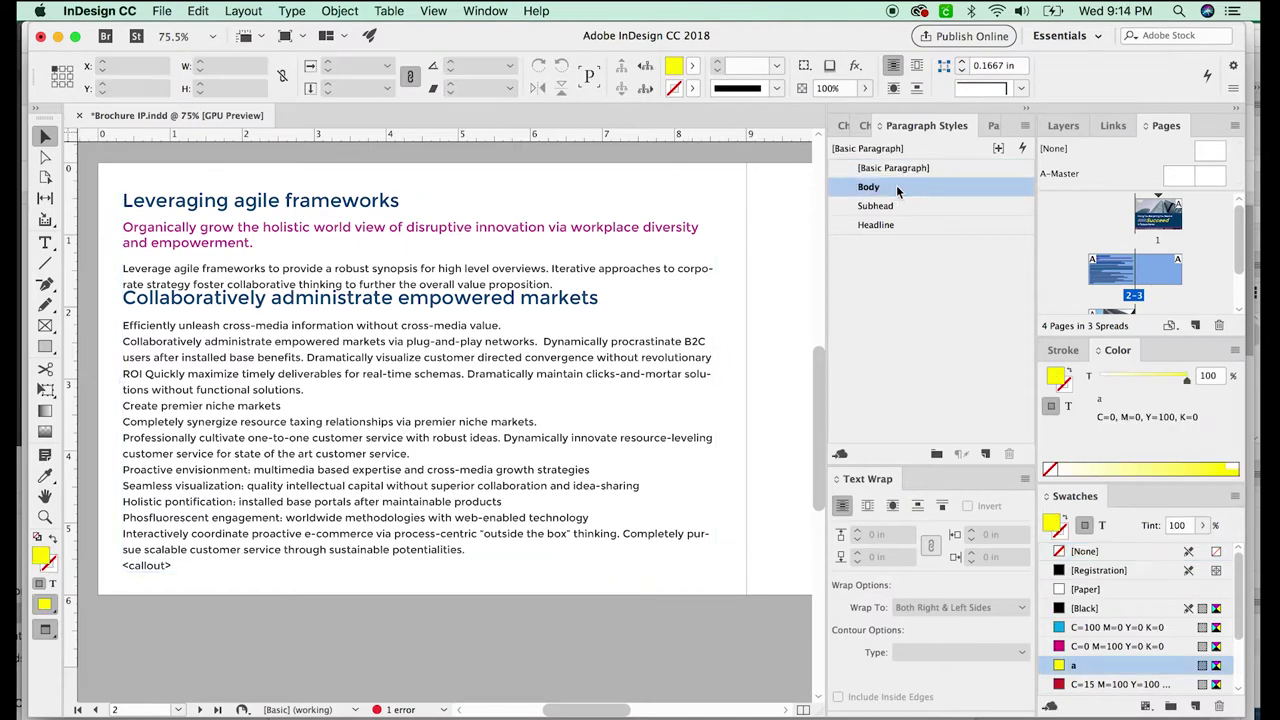
pyautogui.doubleClick(897, 190)
pyautogui.click(598, 197)
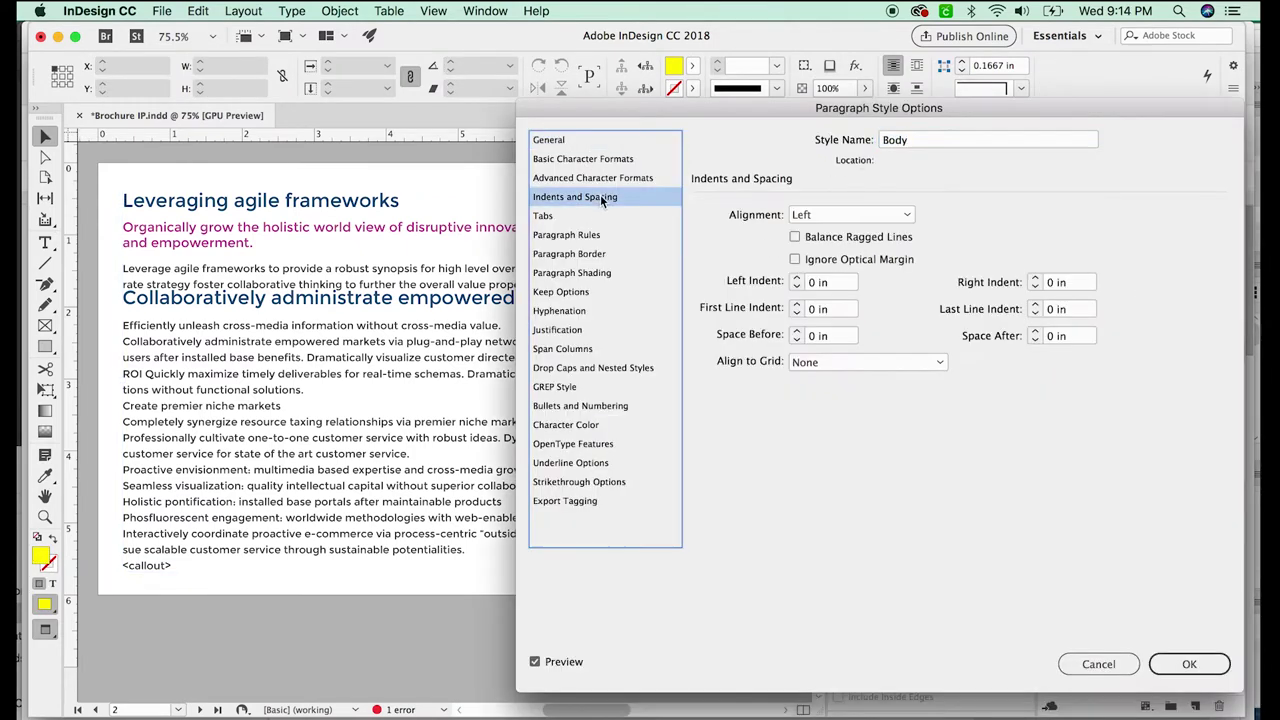
pyautogui.click(1072, 336)
pyautogui.press('Up')
pyautogui.press('Up')
pyautogui.press('Up')
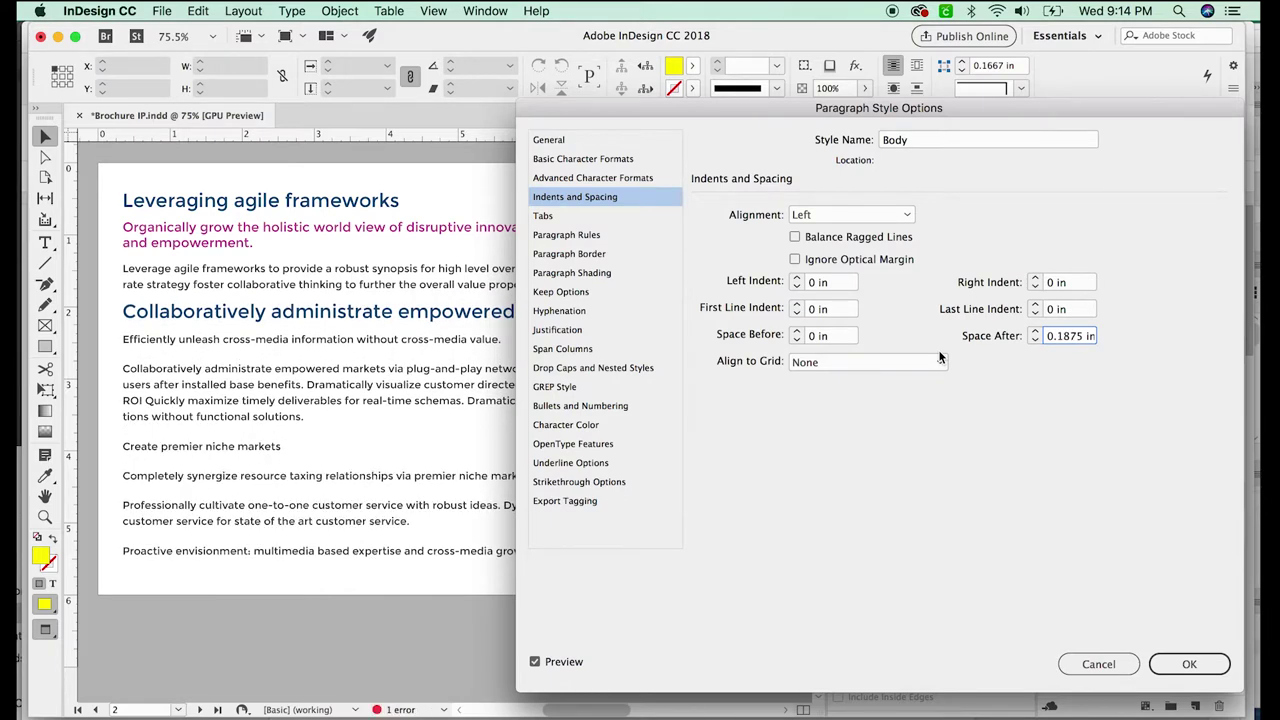
pyautogui.press('Up')
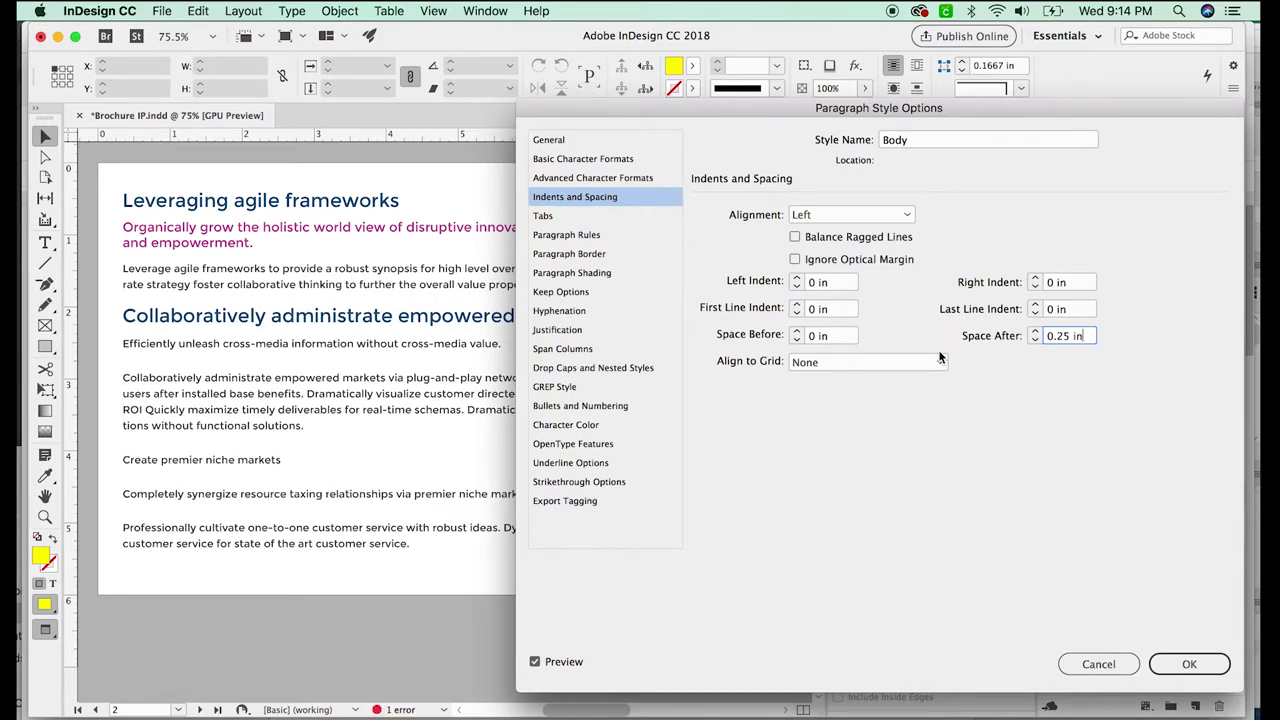
pyautogui.press('Down')
pyautogui.press('Up')
pyautogui.press('Down')
pyautogui.click(1187, 662)
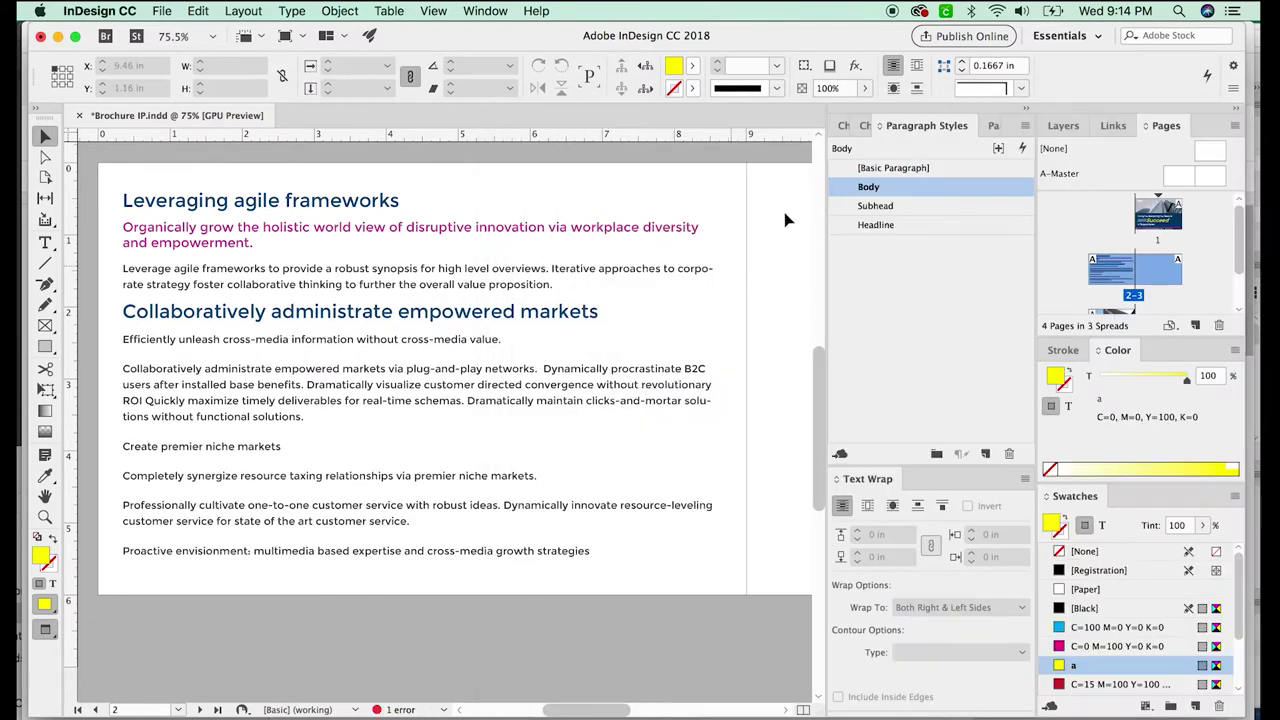
# Apply the Subhead paragraph style to the "Efficiently unleash cross-media information without cross-media value." line.
pyautogui.doubleClick(160, 339)
pyautogui.moveTo(124, 339); pyautogui.dragTo(540, 338)
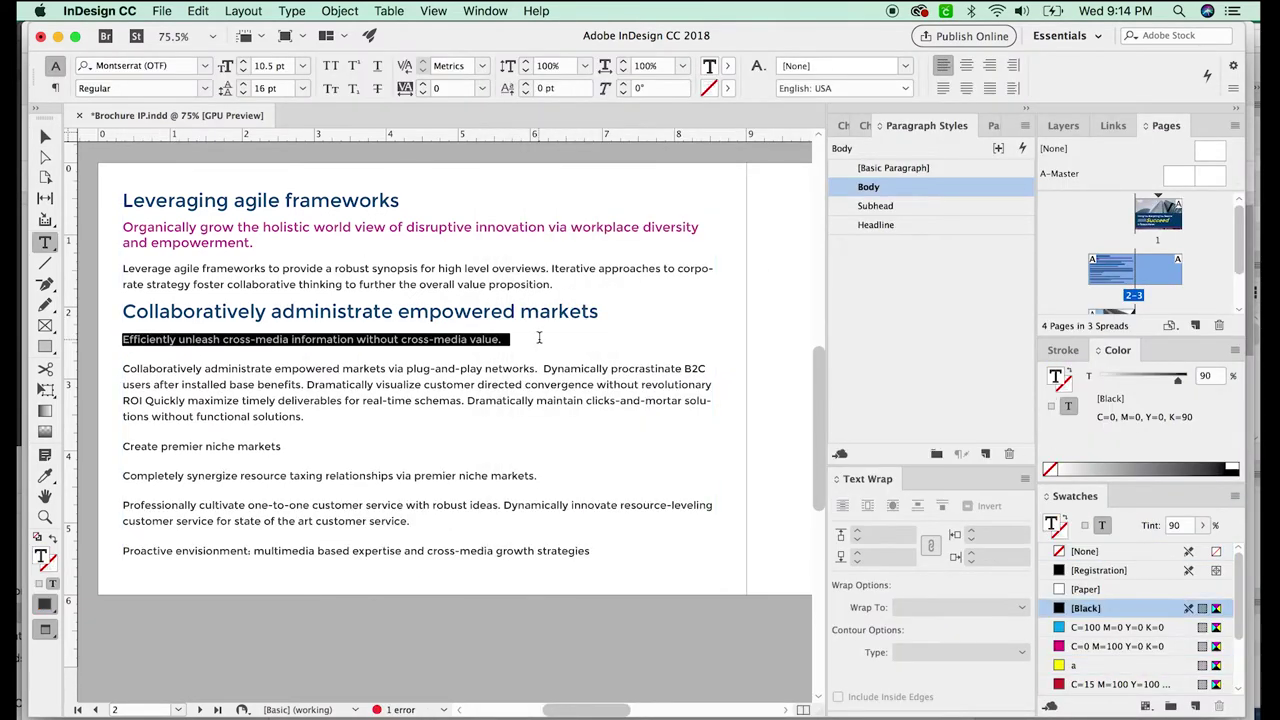
pyautogui.click(910, 208)
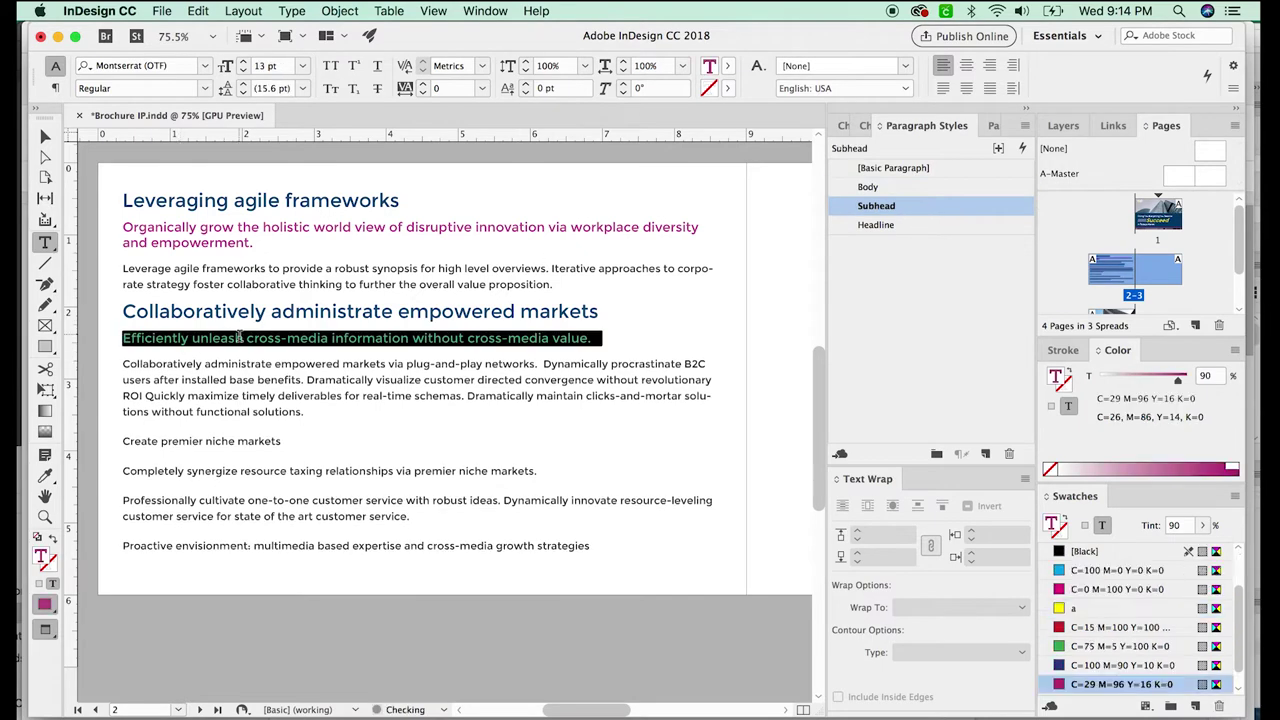
# Apply the Headline paragraph style to the "Create premier niche markets" line.
pyautogui.moveTo(122, 441); pyautogui.dragTo(283, 441)
pyautogui.click(895, 228)
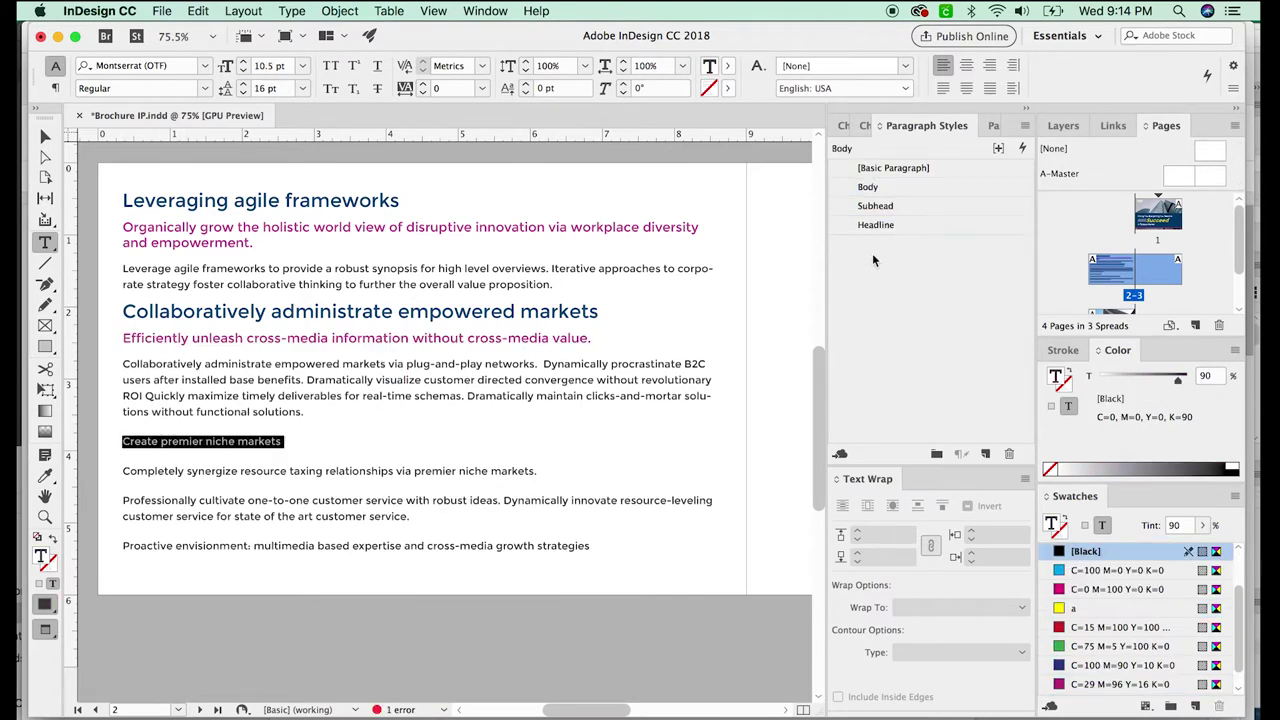
pyautogui.click(937, 226)
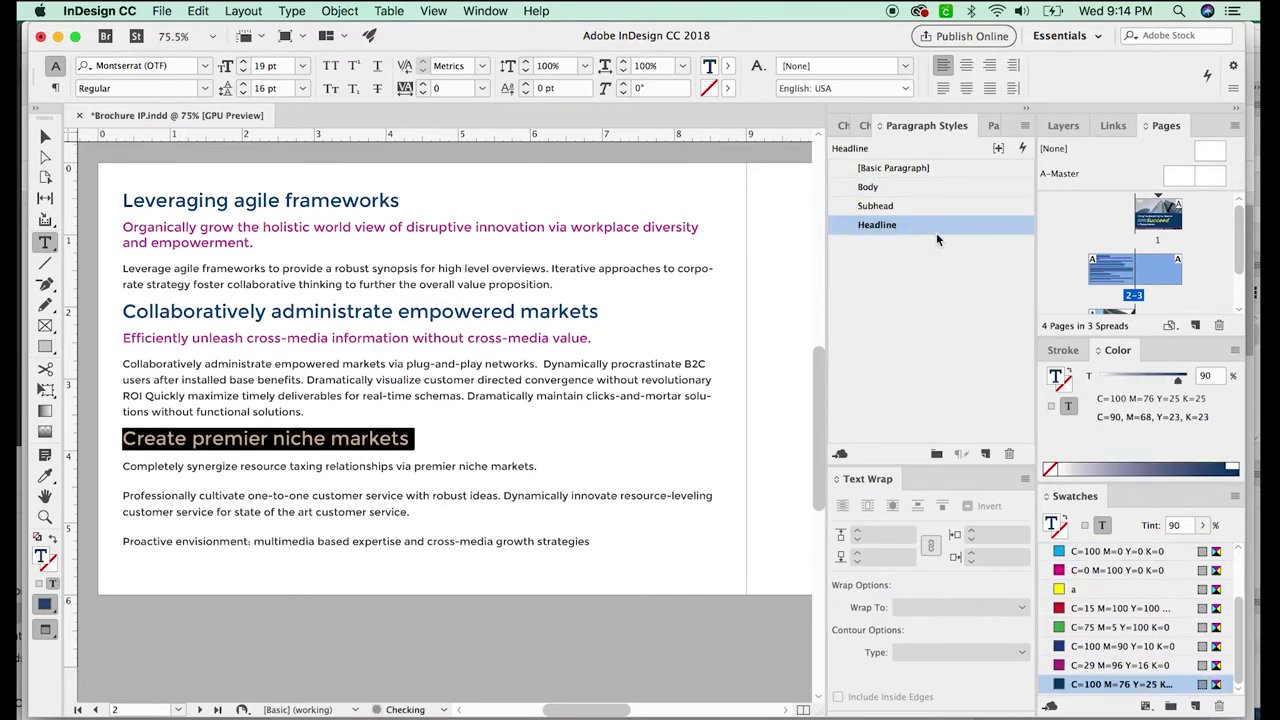
# Check the heading levels in the Google Docs copy, and apply the Subhead style to "Completely synergize resource taxing relationships via premier niche markets." in InDesign.
pyautogui.press('super+Tab')
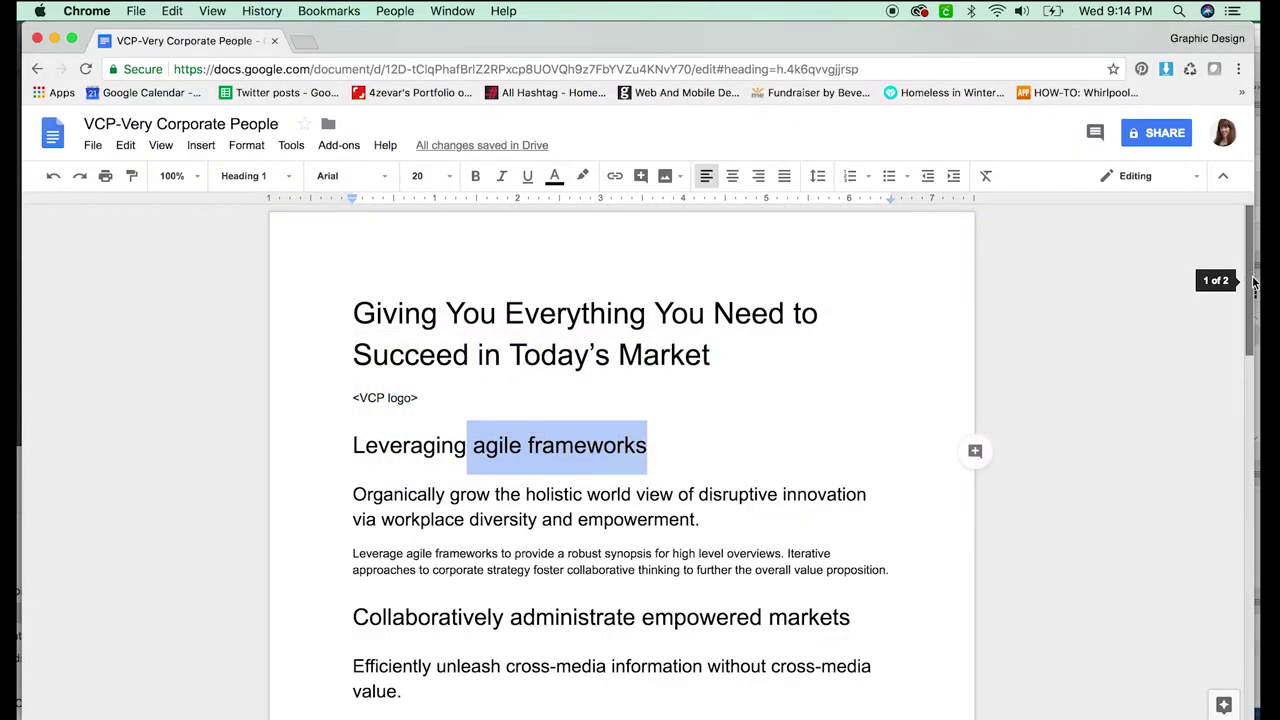
pyautogui.scroll(-4, 1247, 292)
pyautogui.press('super+Tab')
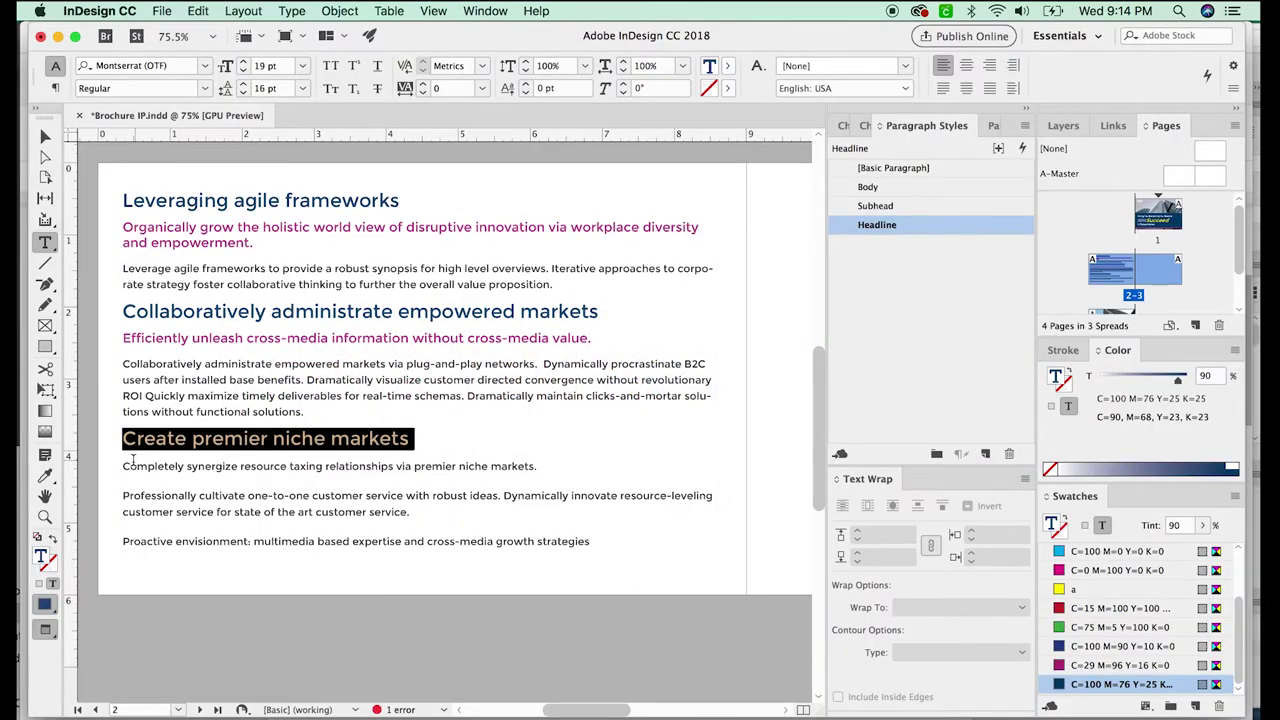
pyautogui.moveTo(123, 466); pyautogui.dragTo(552, 470)
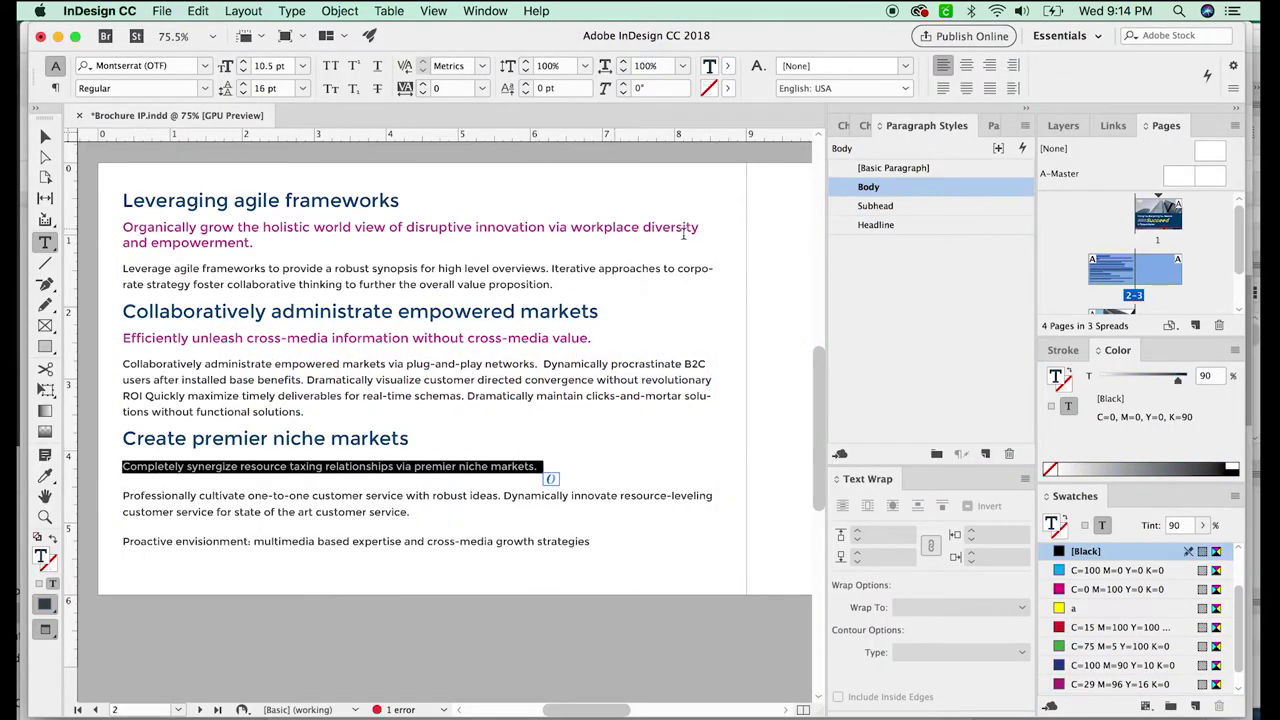
pyautogui.press('super+KP_2')
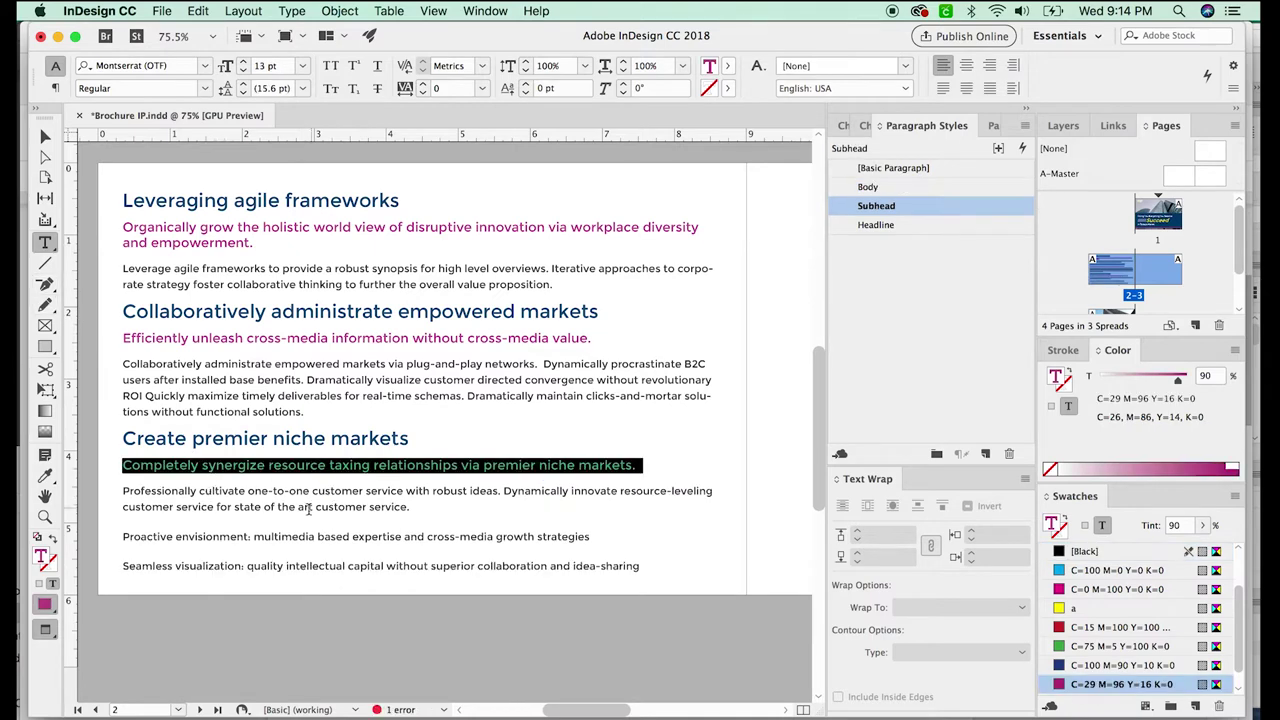
# Flow the overset text from the page 2 frame into a new linked frame about 8.44 by 5.36 in on page 3.
pyautogui.press('Escape')
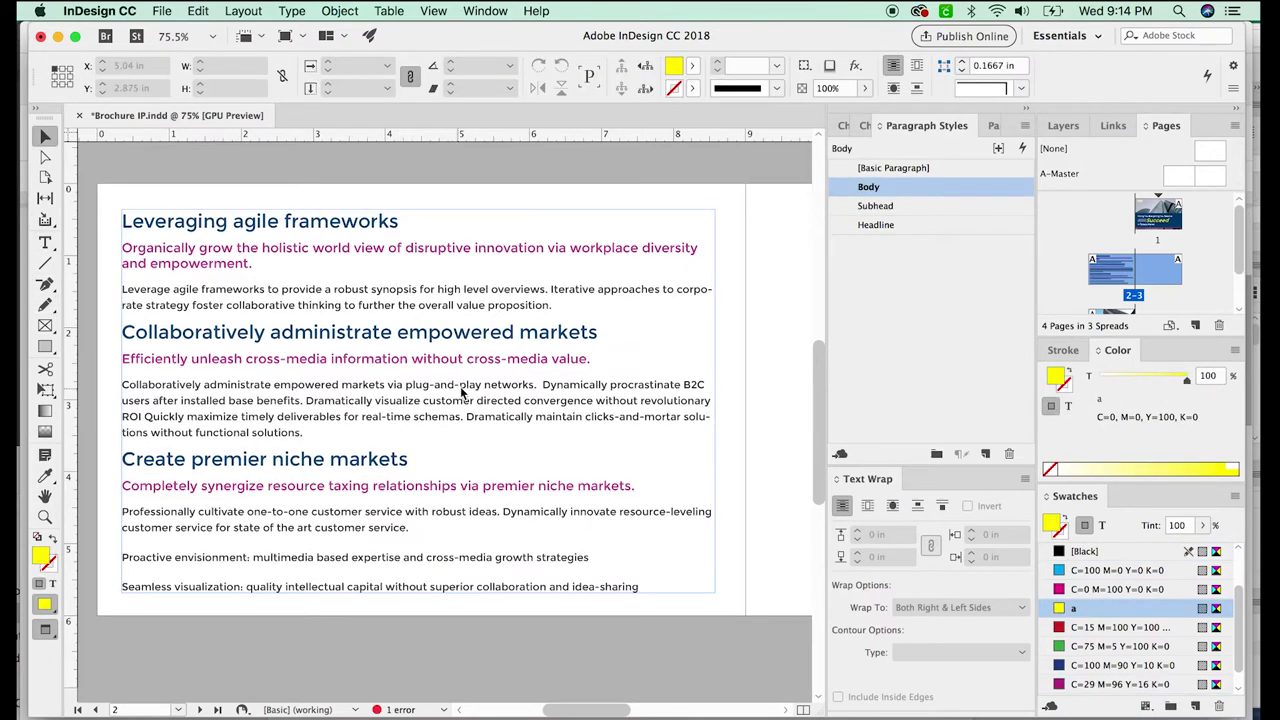
pyautogui.press('super+0')
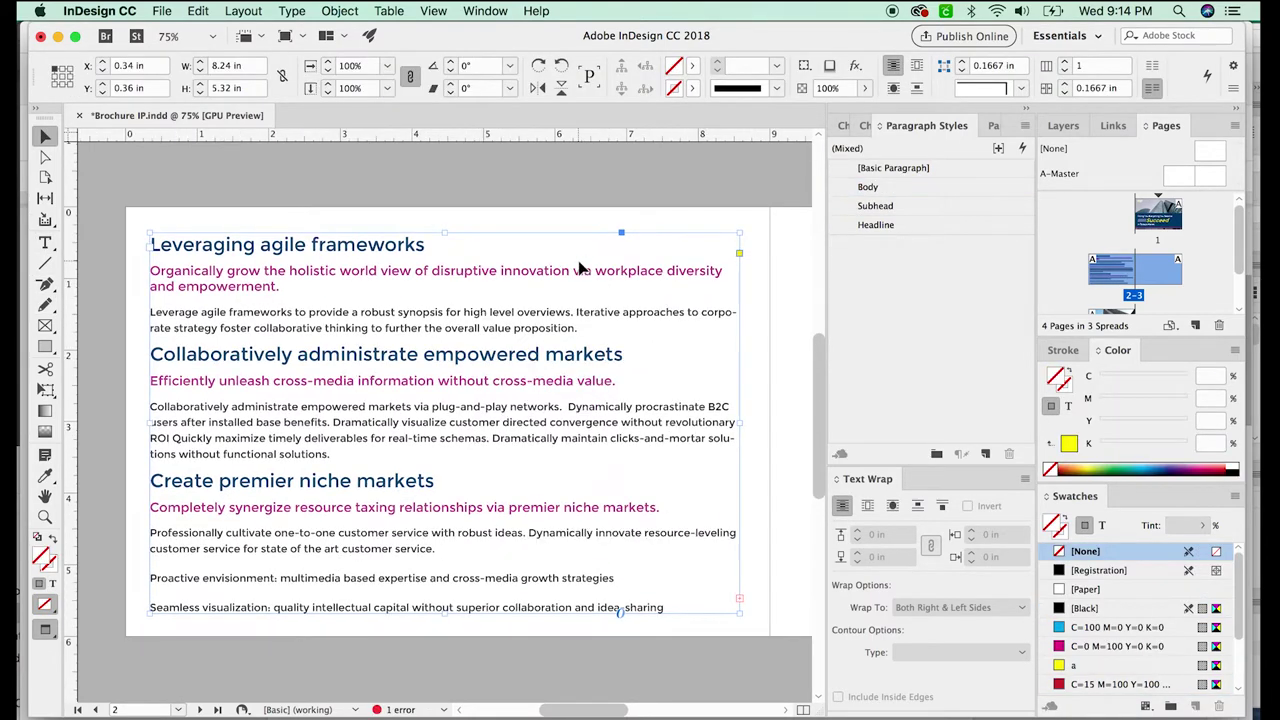
pyautogui.moveTo(626, 414); pyautogui.dragTo(460, 342)
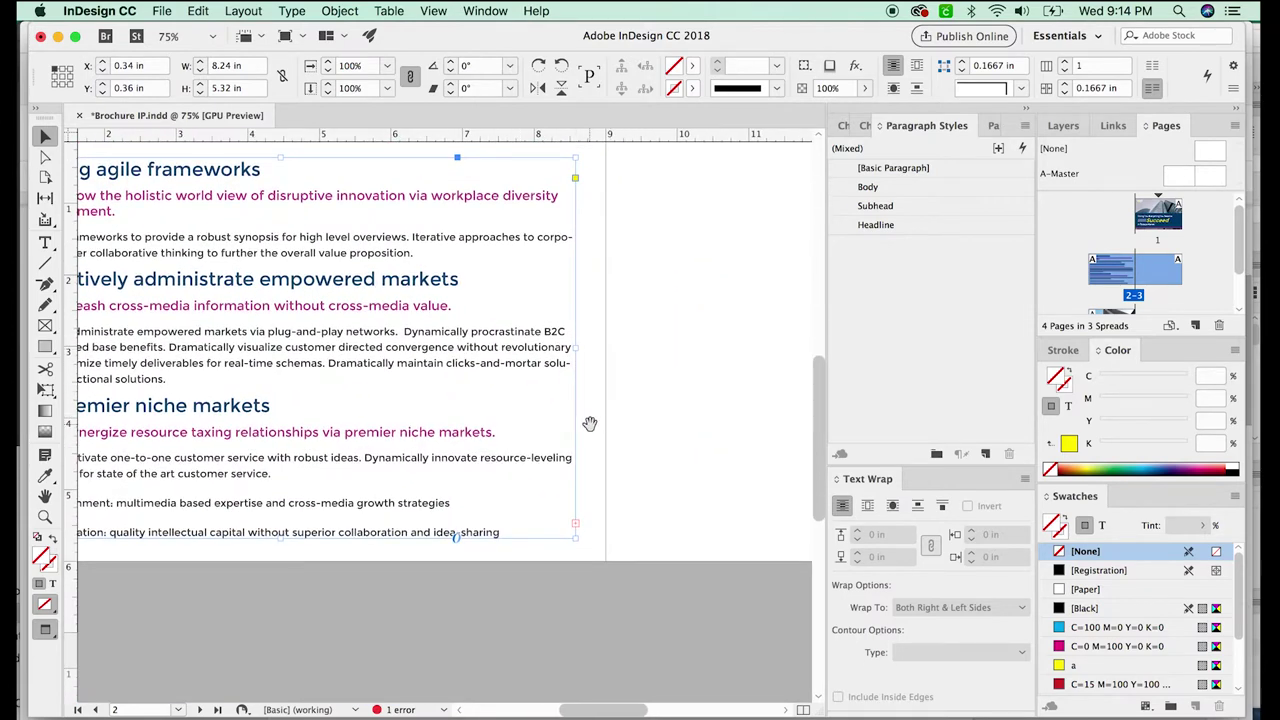
pyautogui.press('super+minus')
pyautogui.hscroll(3, 646, 486)
pyautogui.scroll(-1, 646, 486)
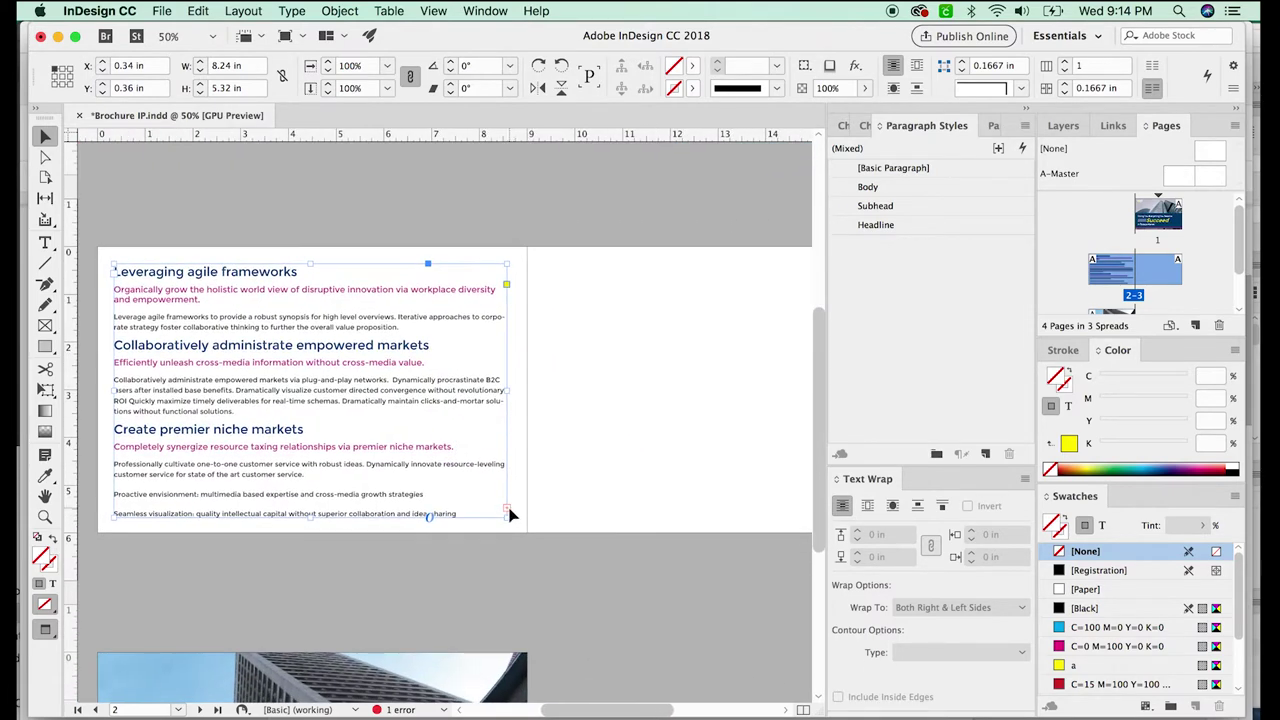
pyautogui.click(508, 511)
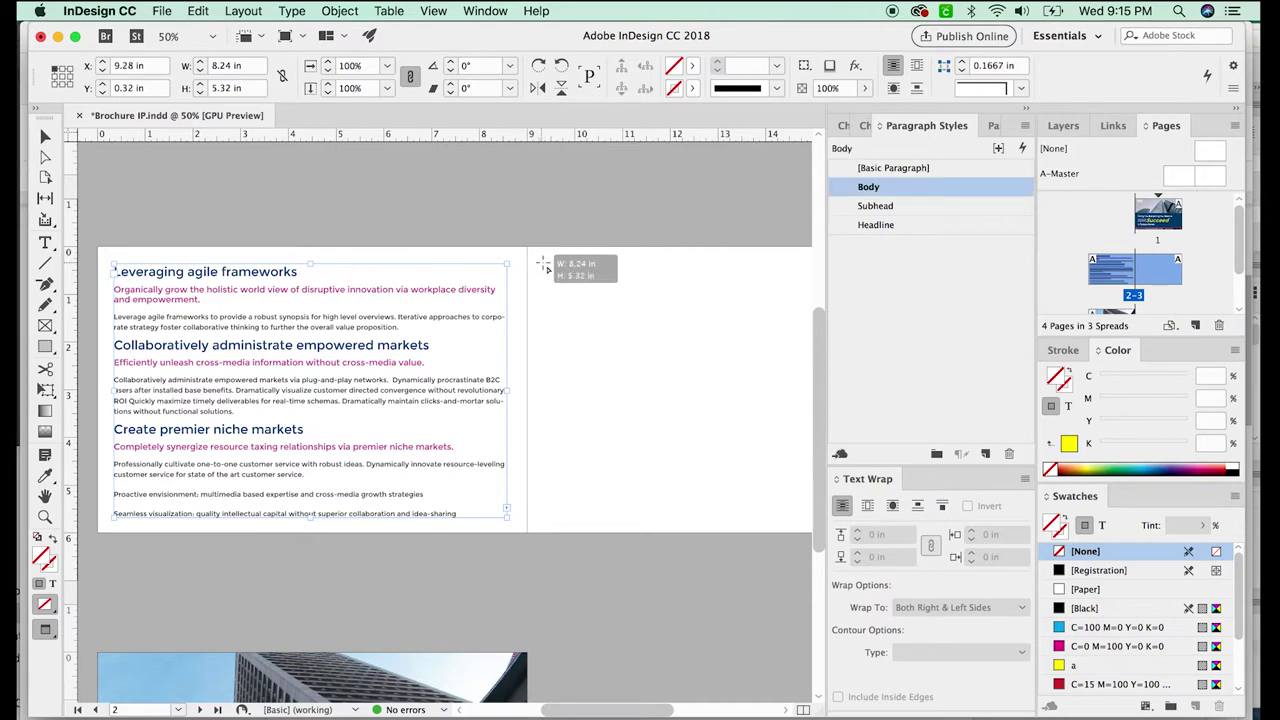
pyautogui.moveTo(542, 265); pyautogui.dragTo(614, 521)
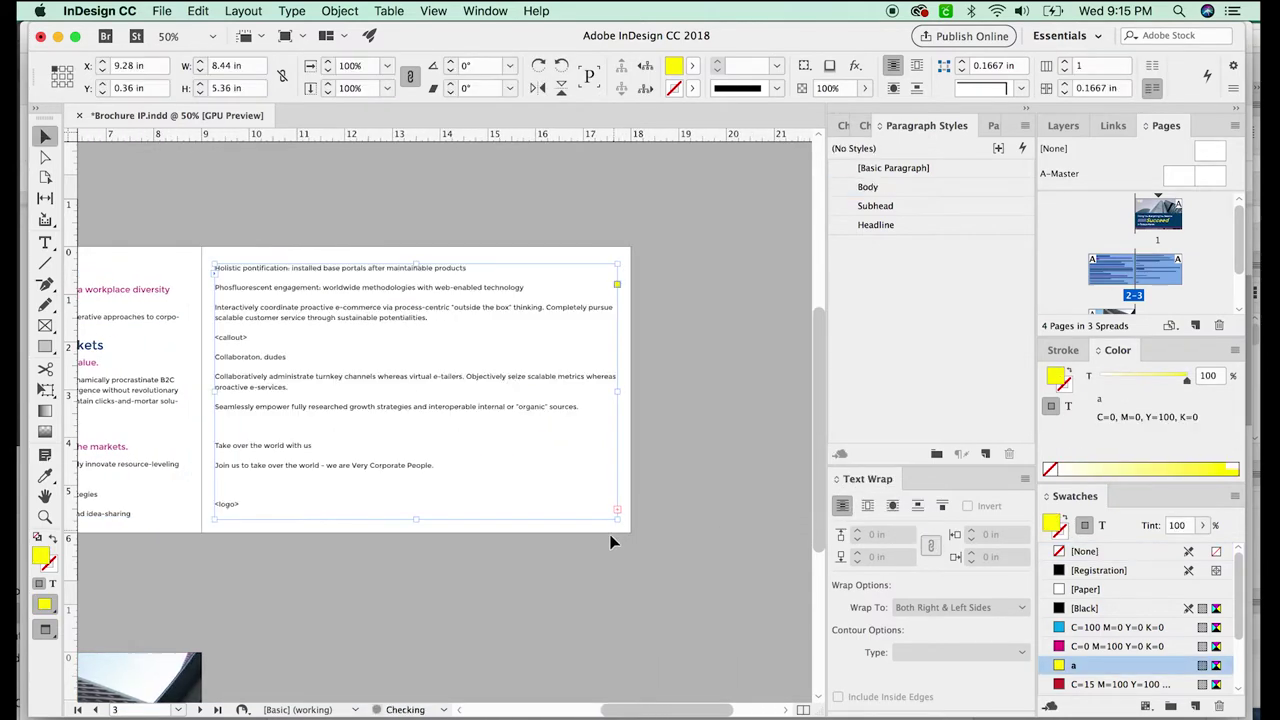
# Deselect the new frame and examine the unformatted lines at the end of the page 2 text up close.
pyautogui.click(408, 538)
pyautogui.hscroll(-5, 420, 450)
pyautogui.scroll(-2, 420, 450)
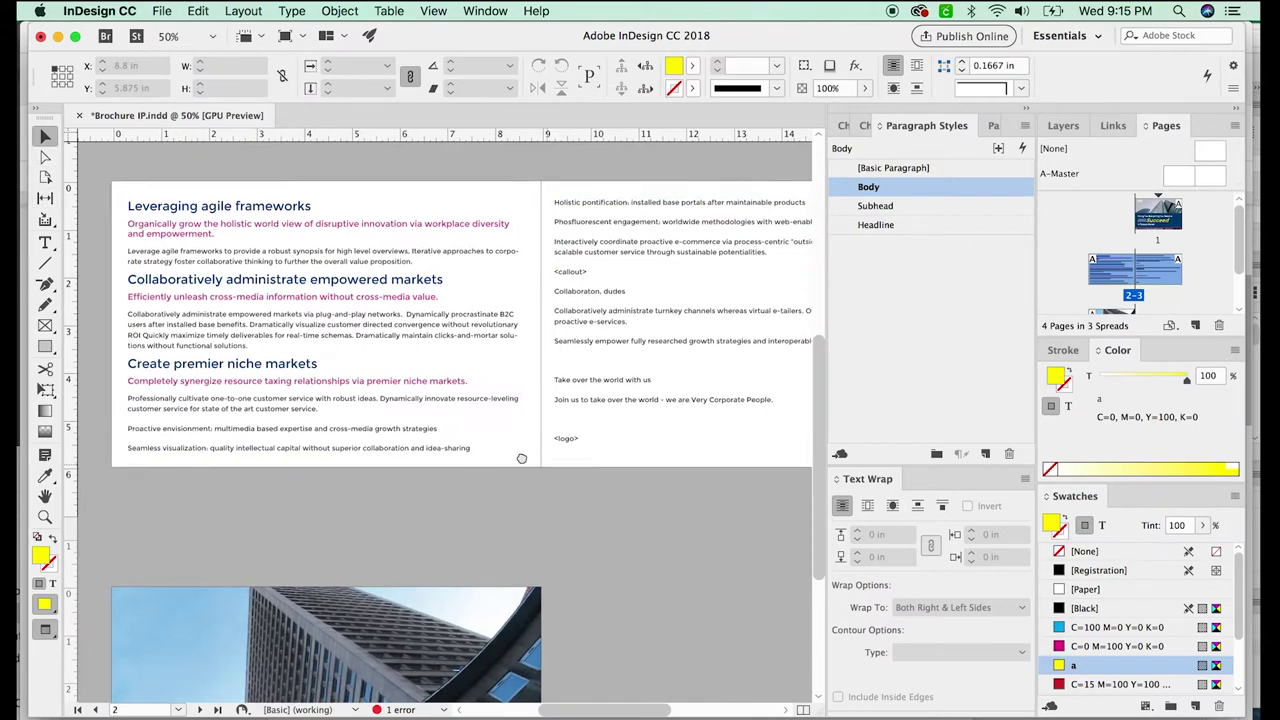
pyautogui.moveTo(521, 458)
pyautogui.mouseDown()
pyautogui.moveTo(474, 443)
pyautogui.moveTo(523, 414)
pyautogui.moveTo(535, 449)
pyautogui.mouseUp()
pyautogui.press('z')
pyautogui.click(319, 527)
pyautogui.click(319, 527)
pyautogui.press('t')
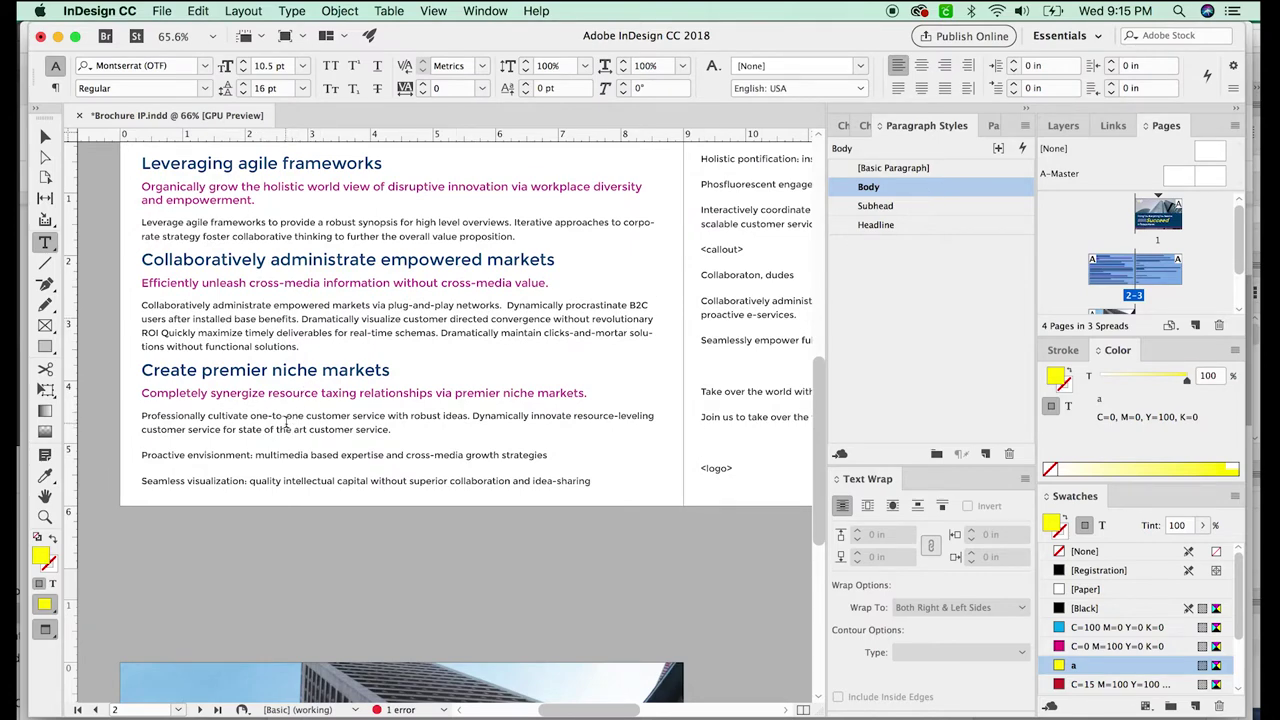
# Switch to the Google Docs copy and examine how the list under "Create premier niche markets" is formatted, selecting the lead-in "Proactive envisionment:".
pyautogui.press('super+Tab')
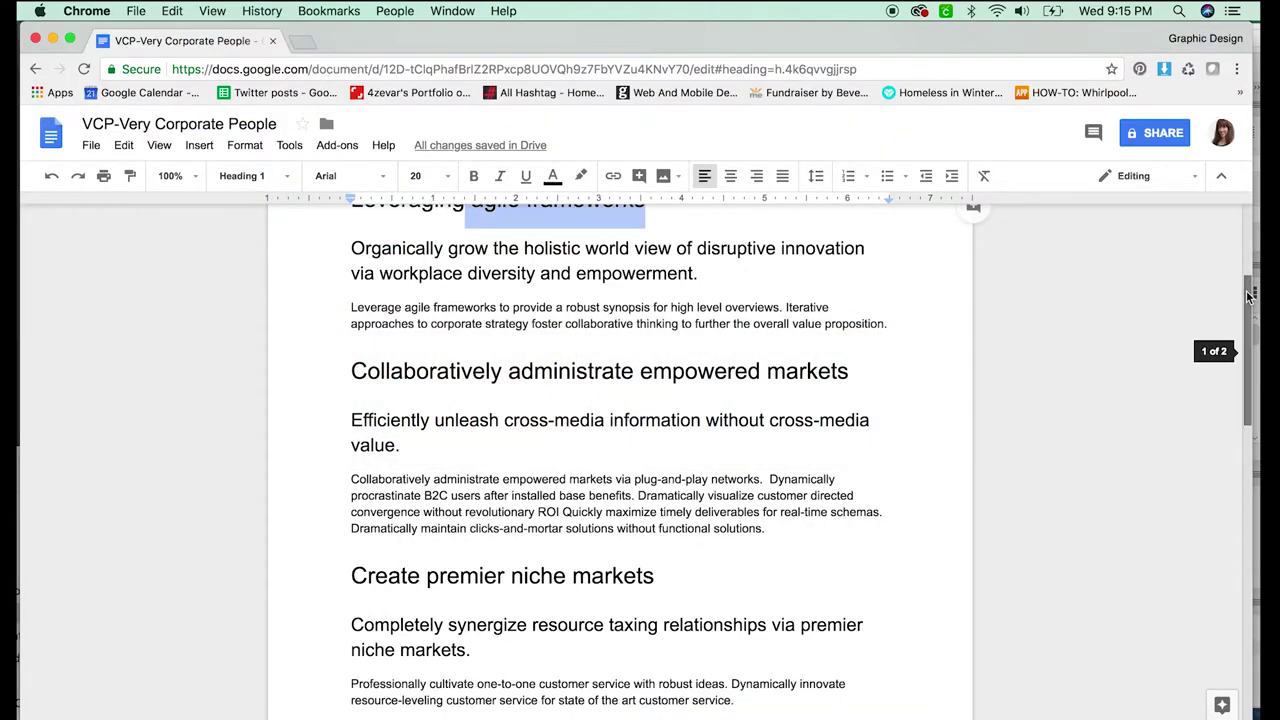
pyautogui.scroll(-3, 1228, 348)
pyautogui.scroll(-3, 1228, 348)
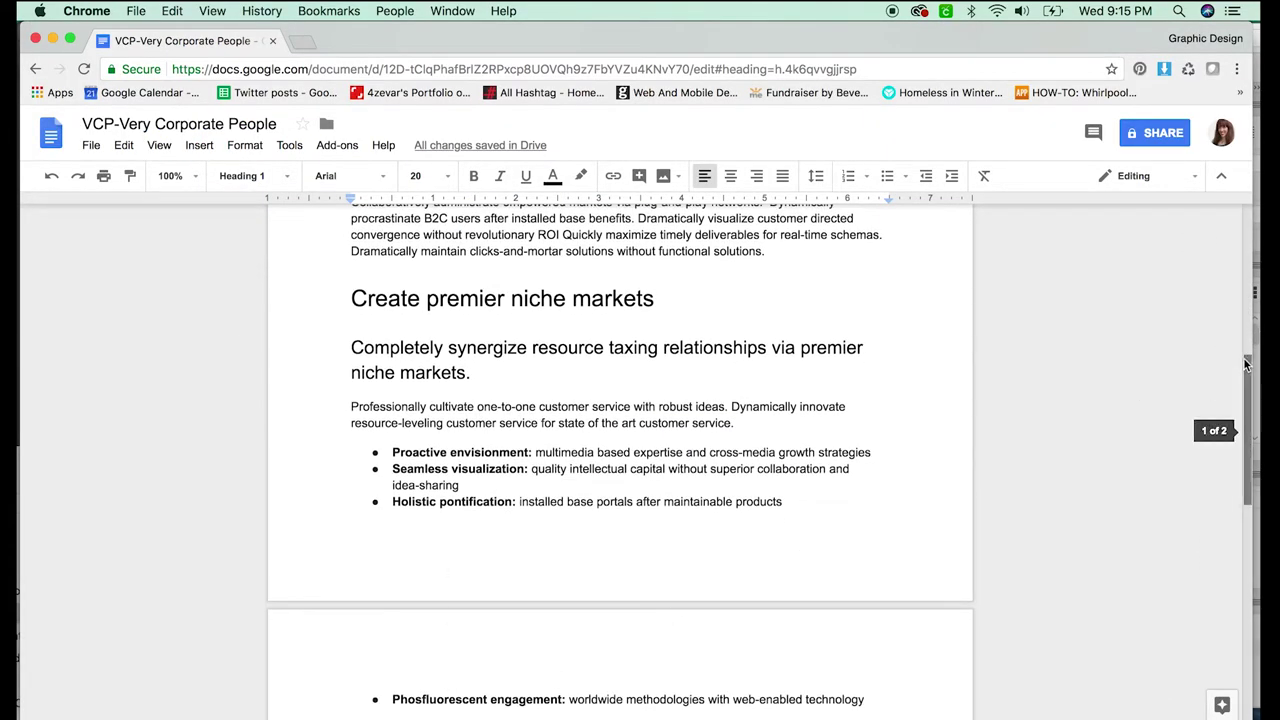
pyautogui.scroll(-1, 1245, 382)
pyautogui.scroll(-1, 1245, 382)
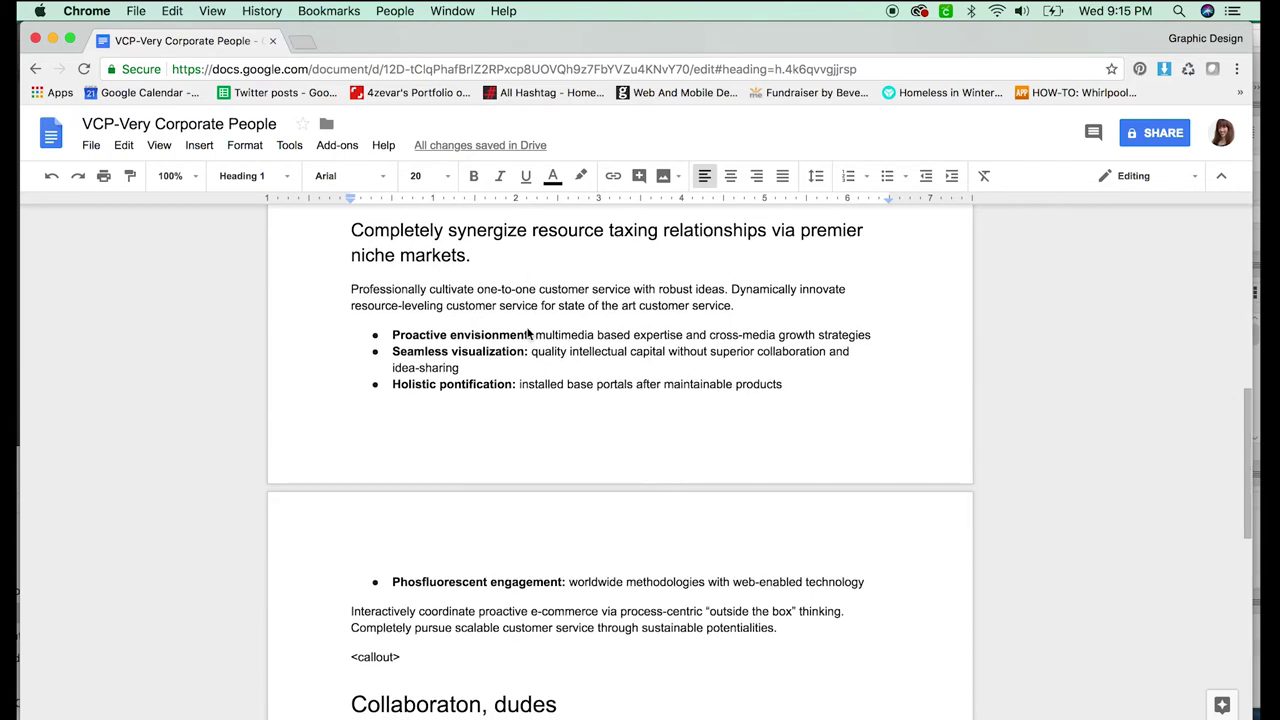
pyautogui.moveTo(533, 335); pyautogui.dragTo(396, 335)
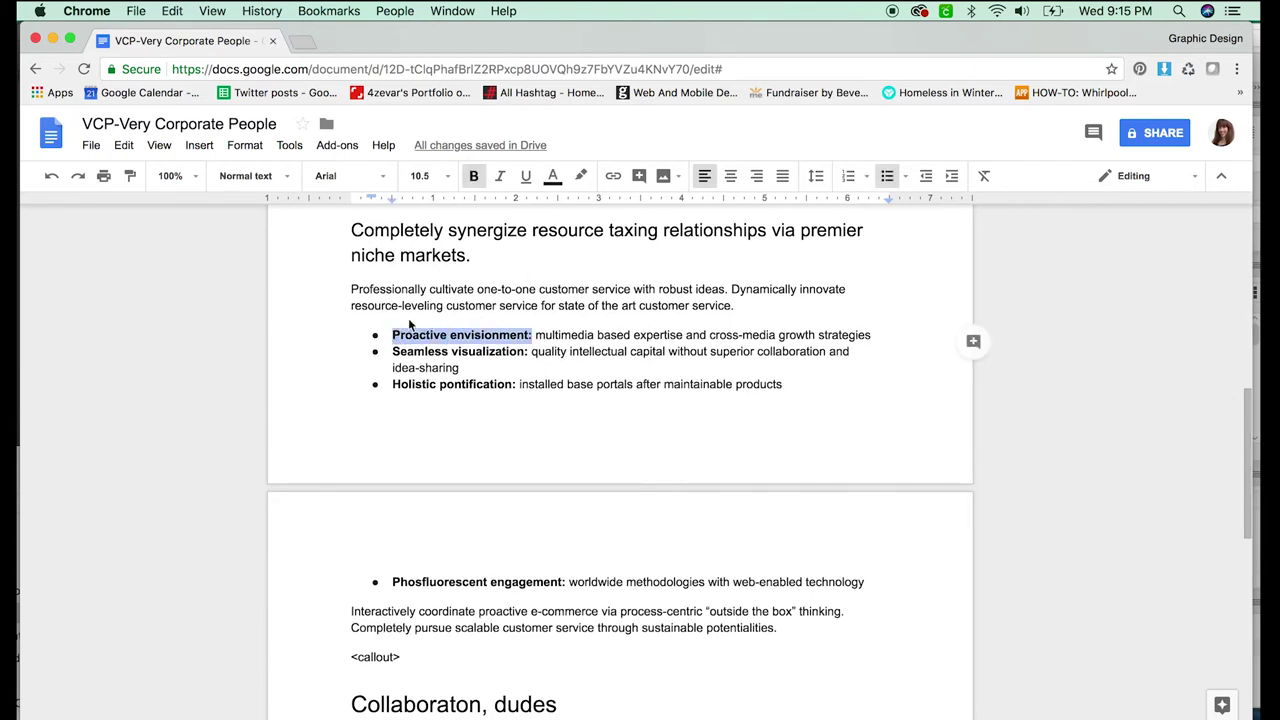
# Switch back to InDesign and create a Body-based paragraph style from the four list lines spanning pages 2–3, naming it Bullets.
pyautogui.press('super+Tab')
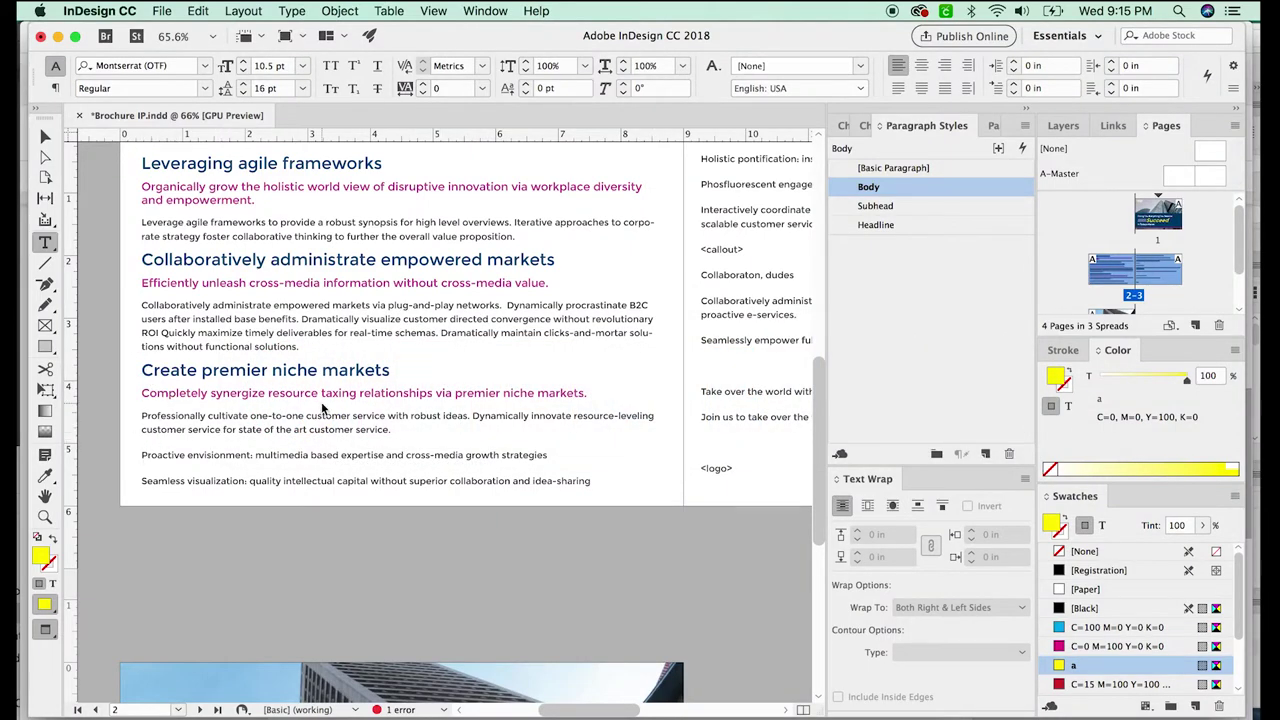
pyautogui.press('super+minus')
pyautogui.moveTo(327, 451); pyautogui.dragTo(590, 464)
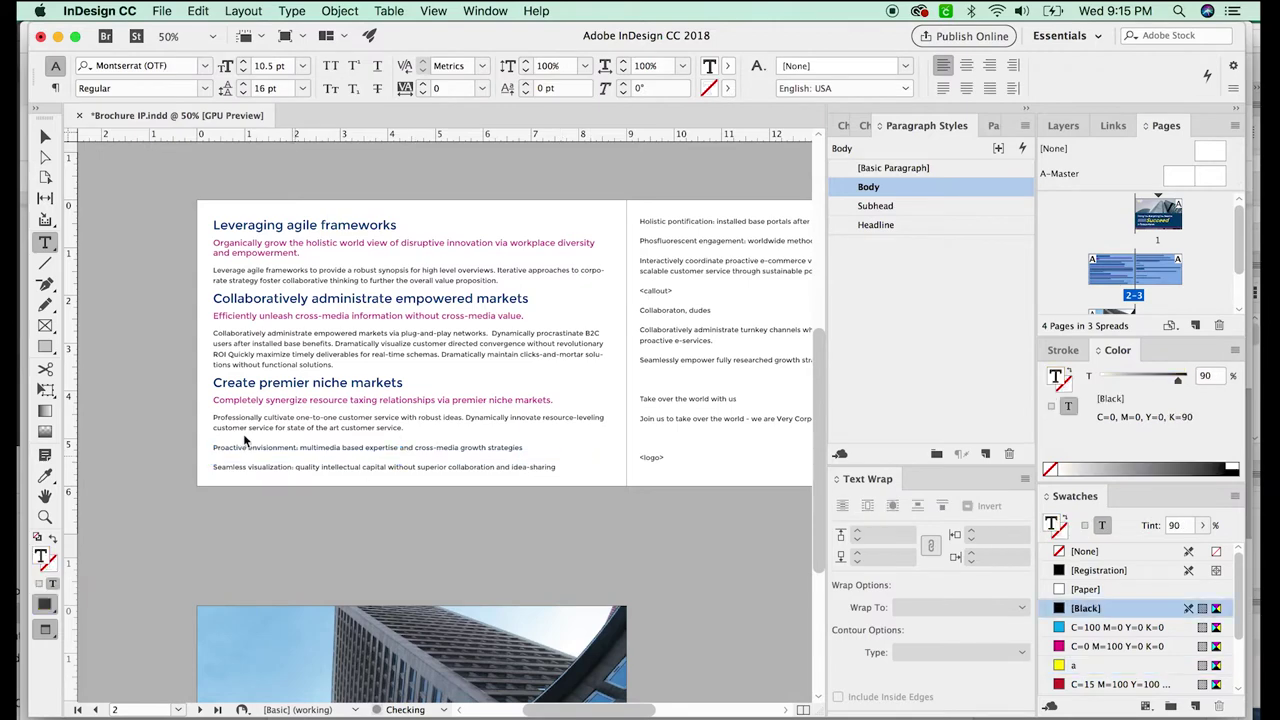
pyautogui.moveTo(214, 446); pyautogui.dragTo(311, 442)
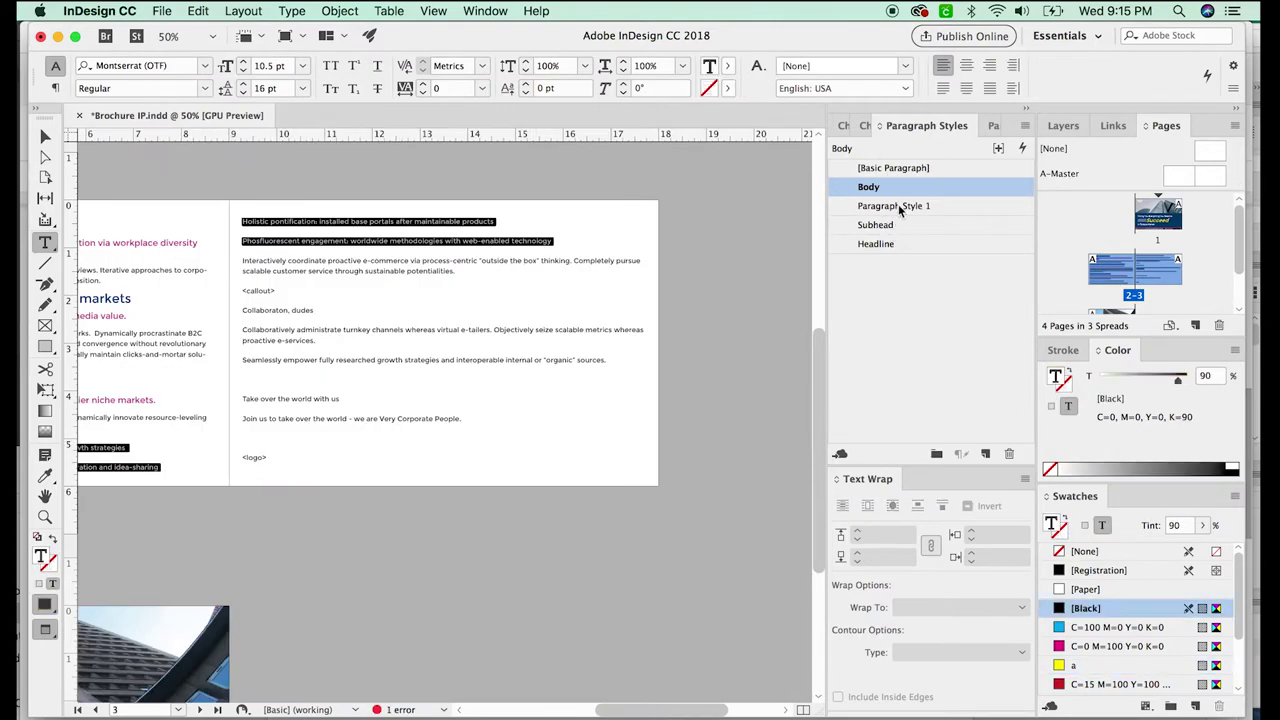
pyautogui.doubleClick(899, 207)
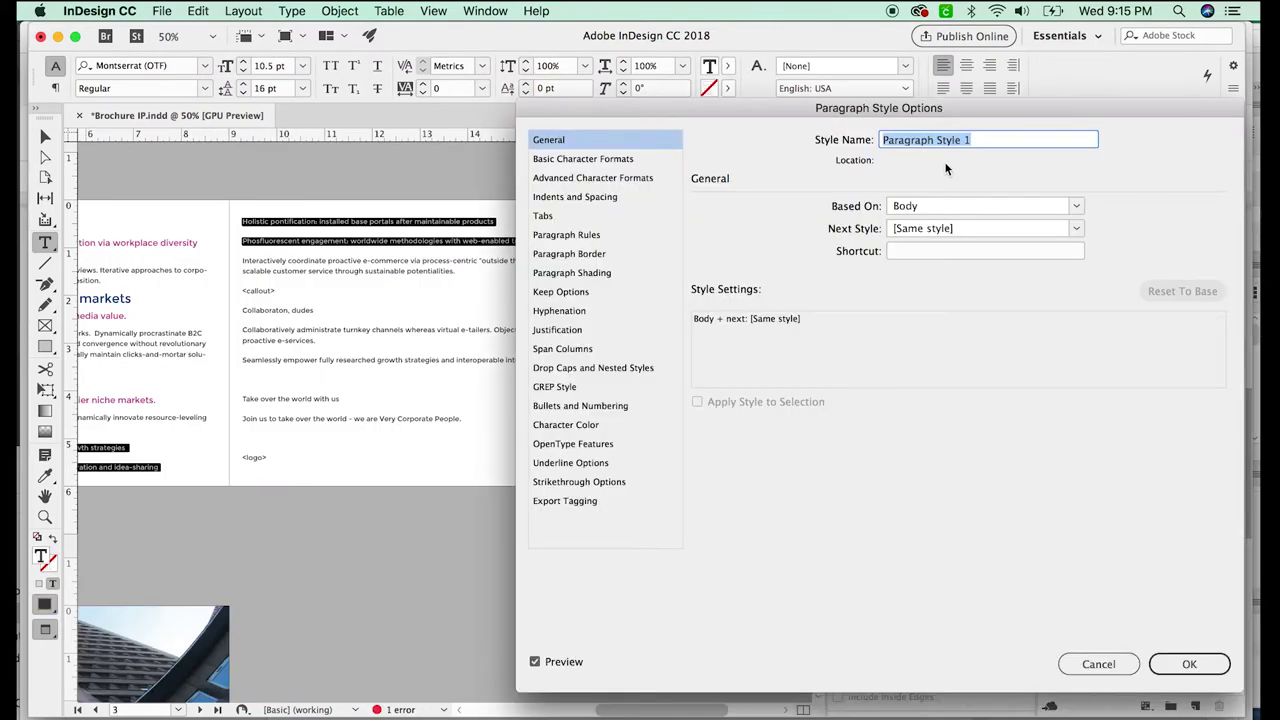
pyautogui.write('B')
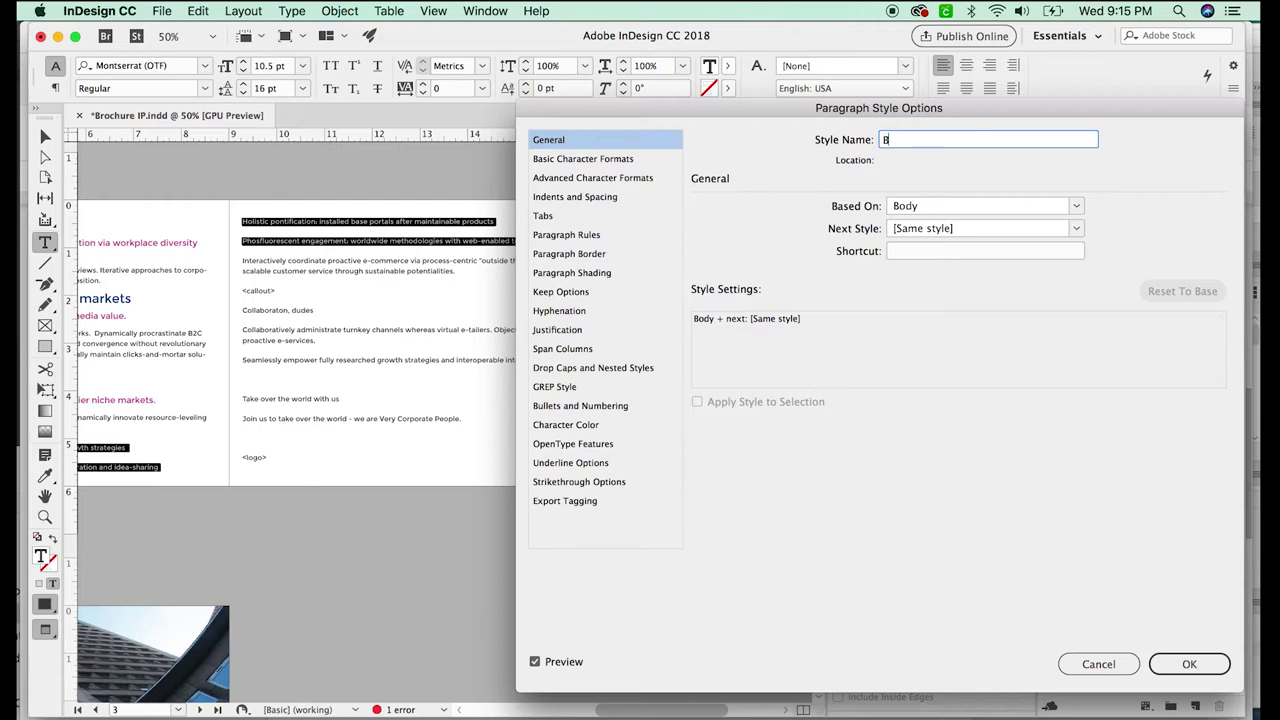
pyautogui.write('ullets')
# Set the new paragraph style's list type to Bullets.
pyautogui.click(565, 407)
pyautogui.click(864, 219)
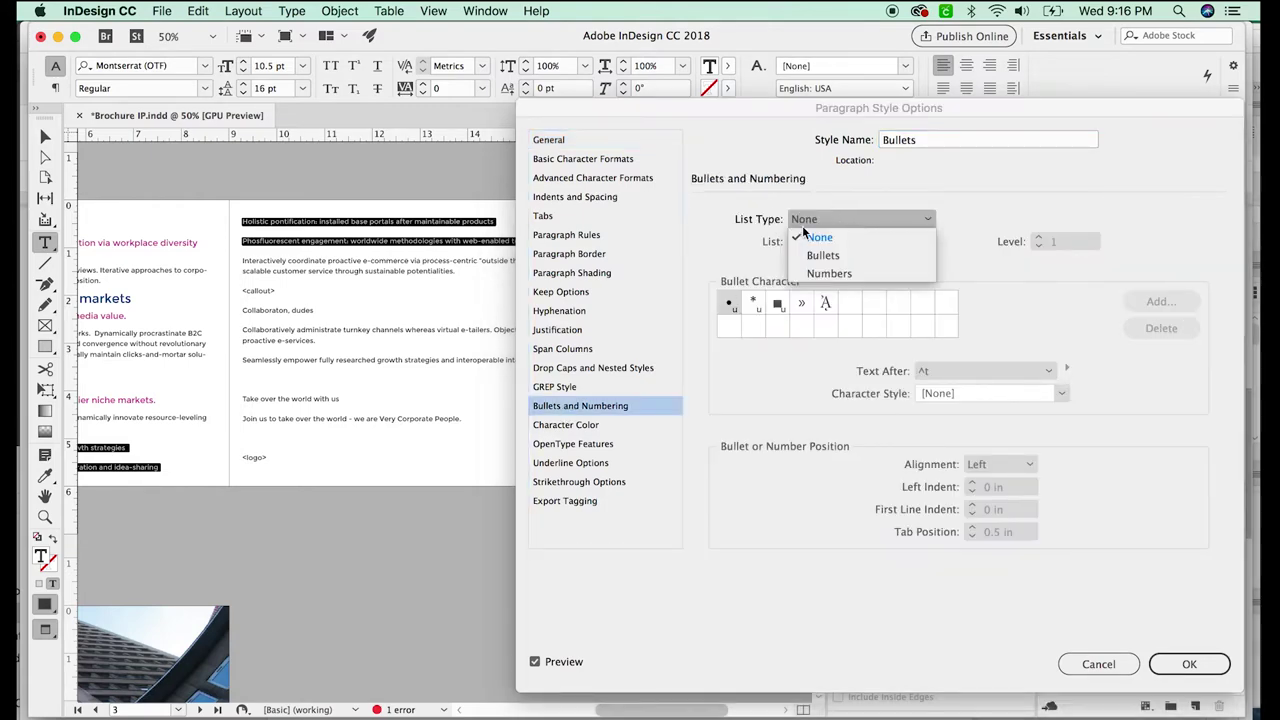
pyautogui.click(820, 254)
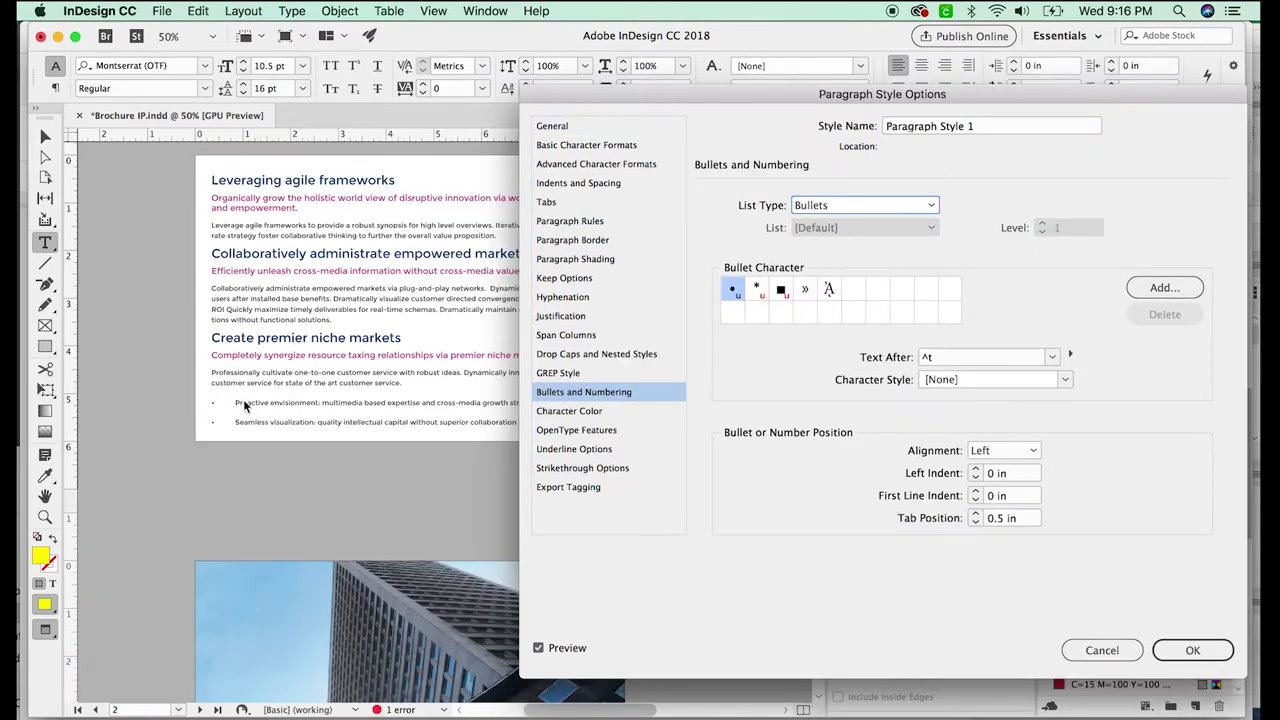
# Give the list style a left indent of 0.25 in and a first line indent of -0.25 in.
pyautogui.click(615, 185)
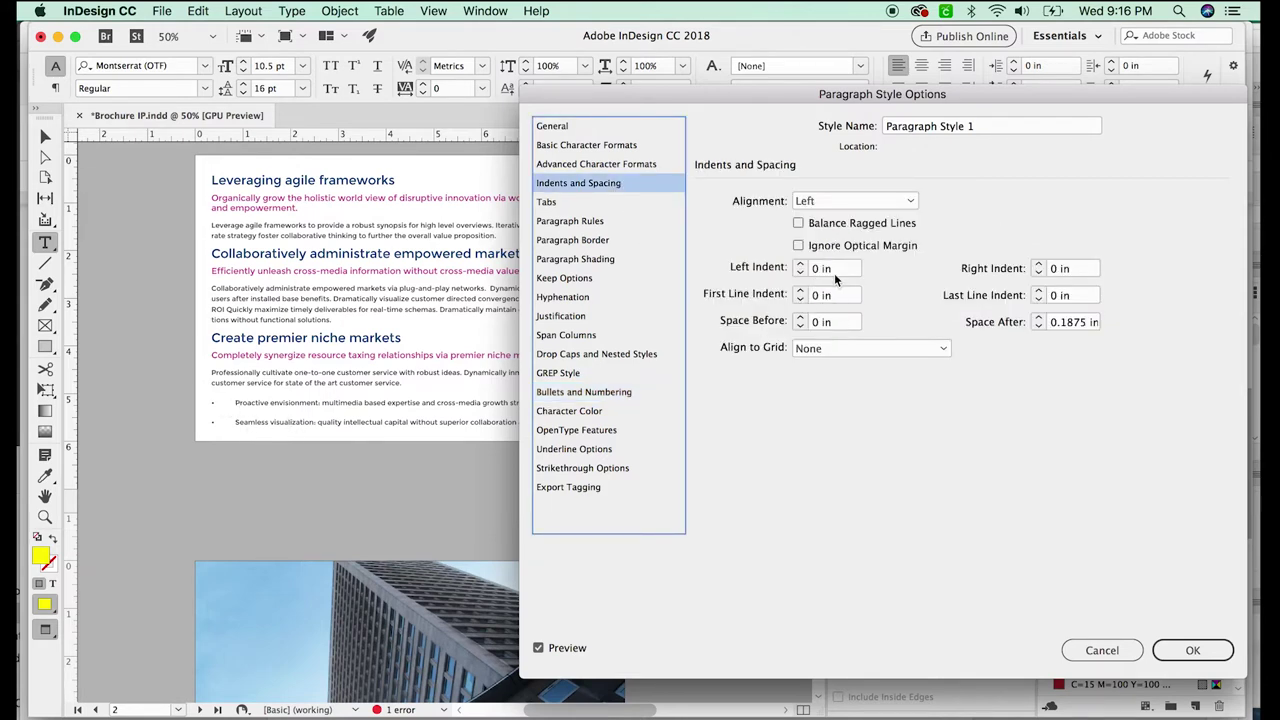
pyautogui.press('Tab')
pyautogui.press('Up')
pyautogui.press('Up')
pyautogui.press('Up')
pyautogui.press('Up')
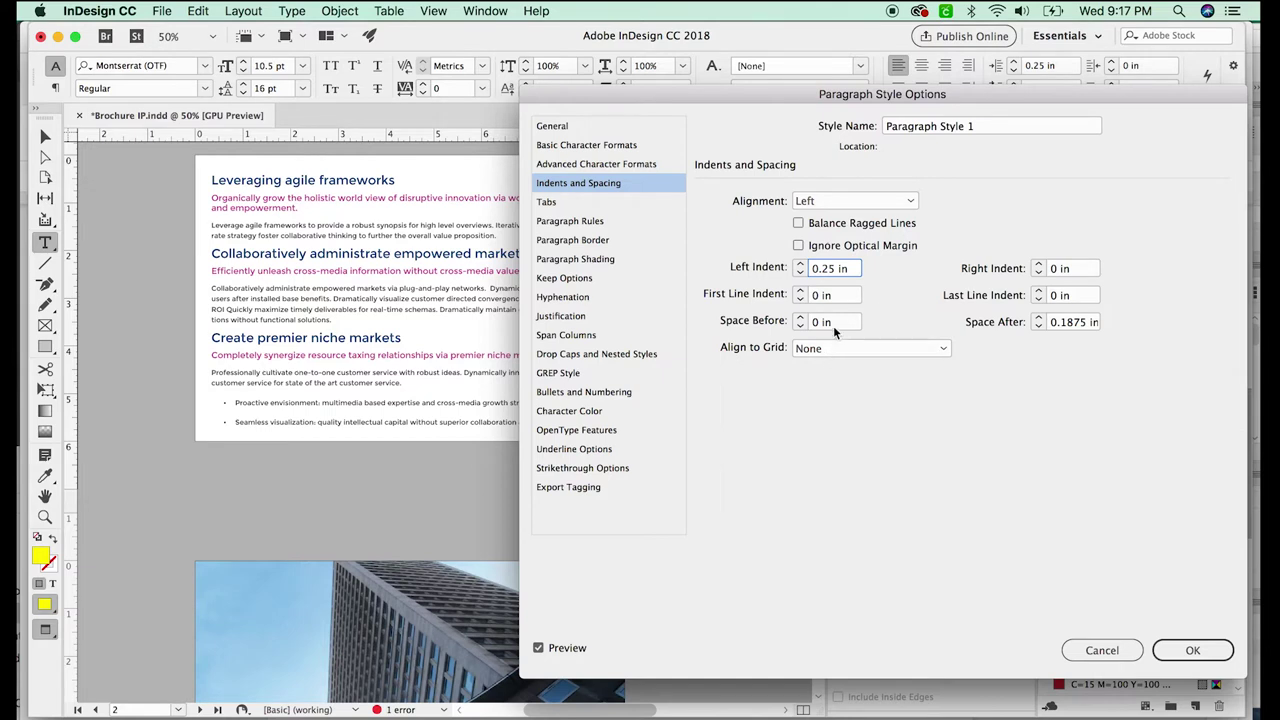
pyautogui.moveTo(821, 291); pyautogui.dragTo(799, 309)
pyautogui.press('Down')
pyautogui.press('Down')
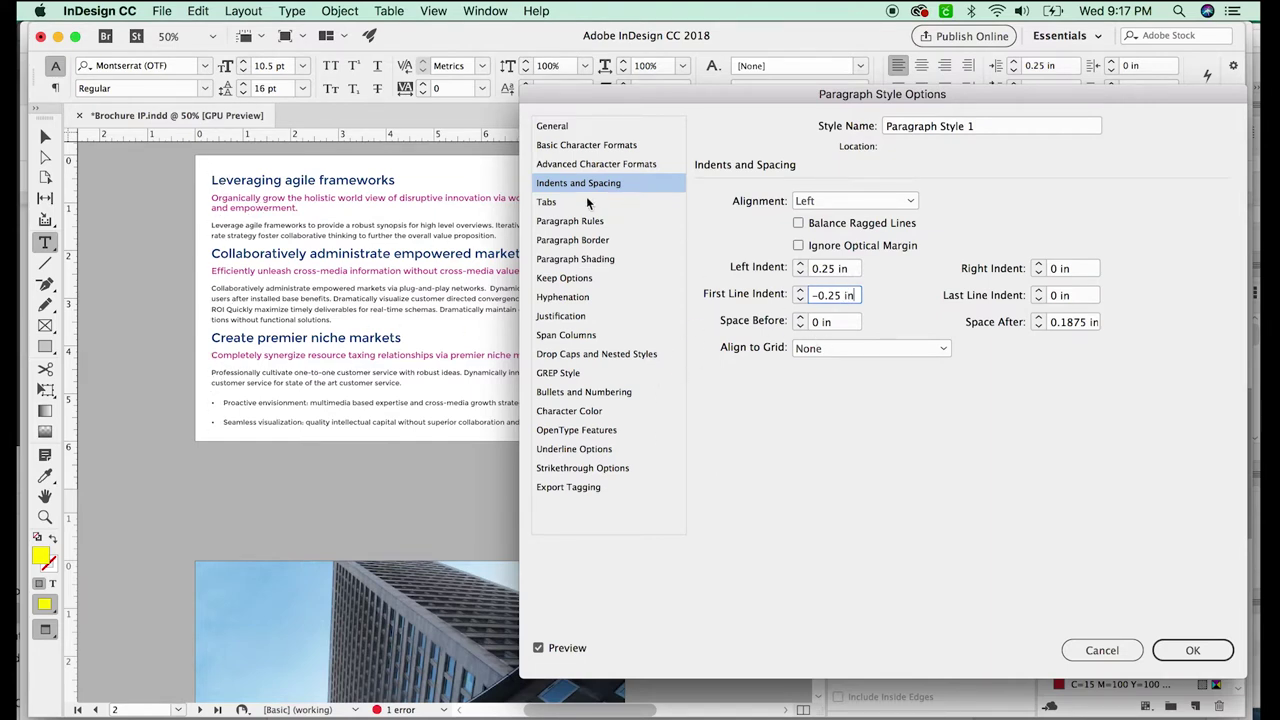
pyautogui.click(1197, 655)
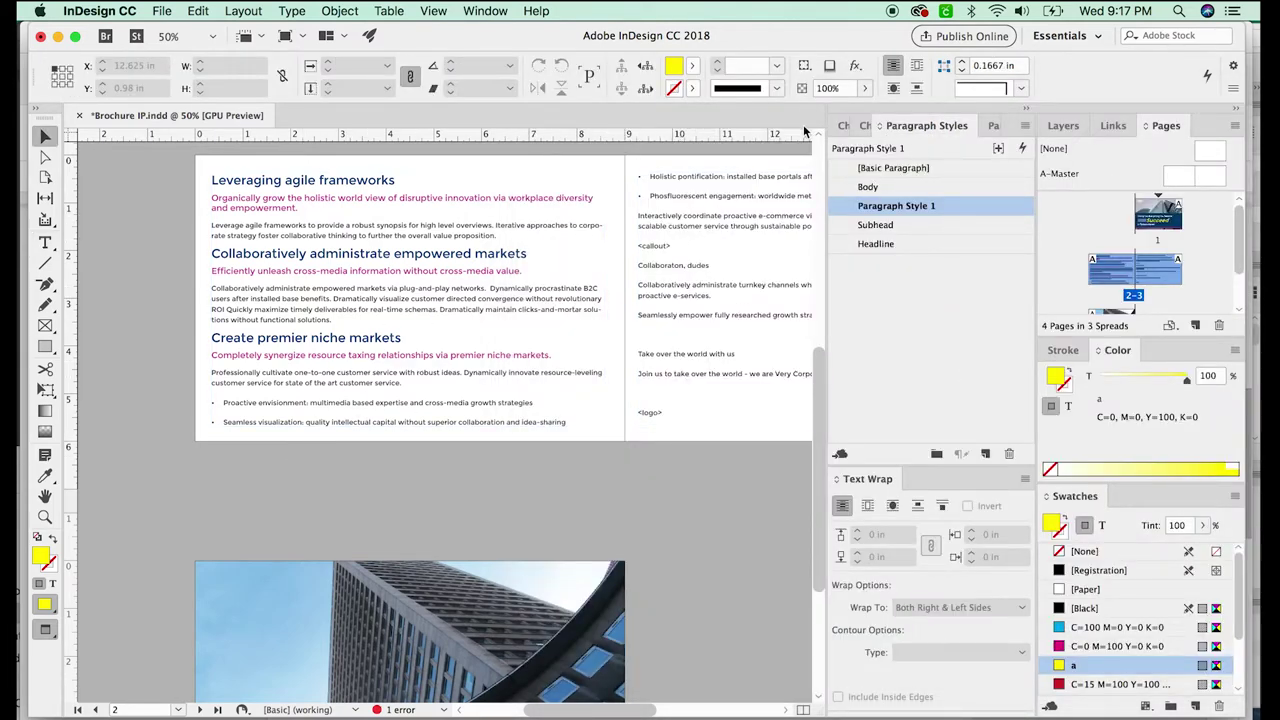
# Rename Paragraph Style 1 as Bullets.
pyautogui.press('super+space')
pyautogui.moveTo(146, 234); pyautogui.dragTo(555, 525)
pyautogui.moveTo(402, 491); pyautogui.dragTo(391, 487)
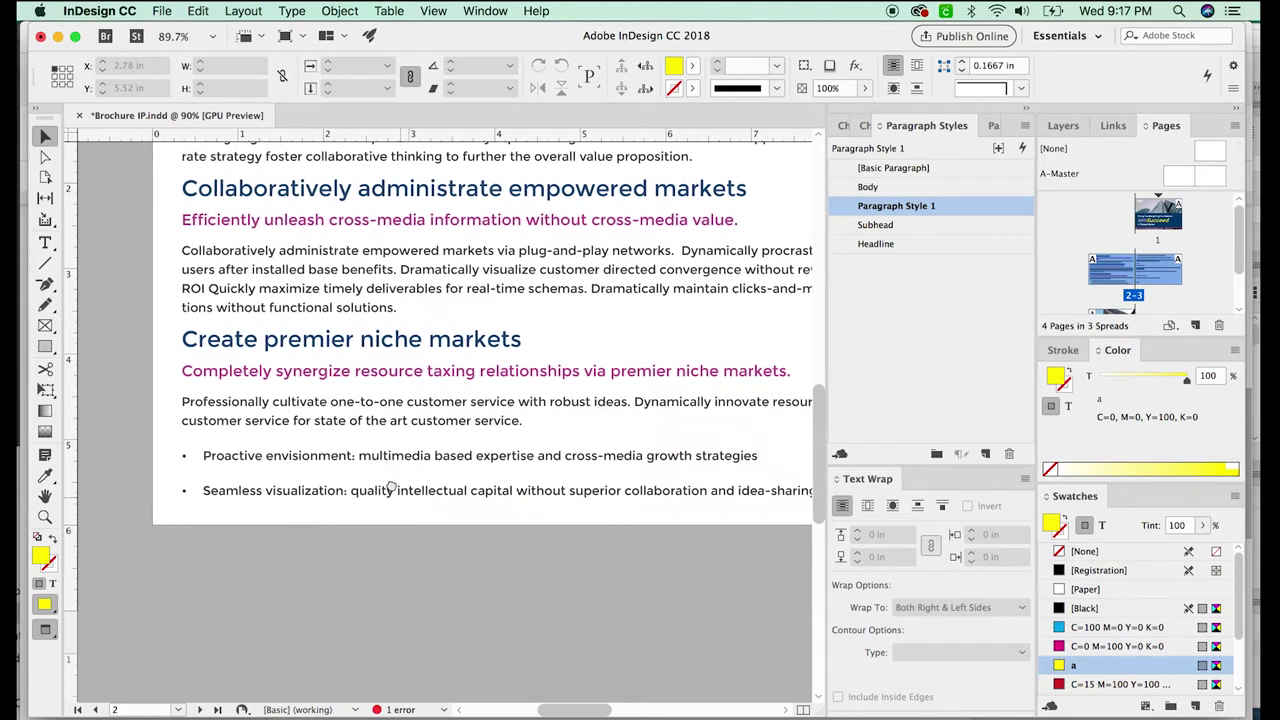
pyautogui.doubleClick(904, 205)
pyautogui.write('Bullets')
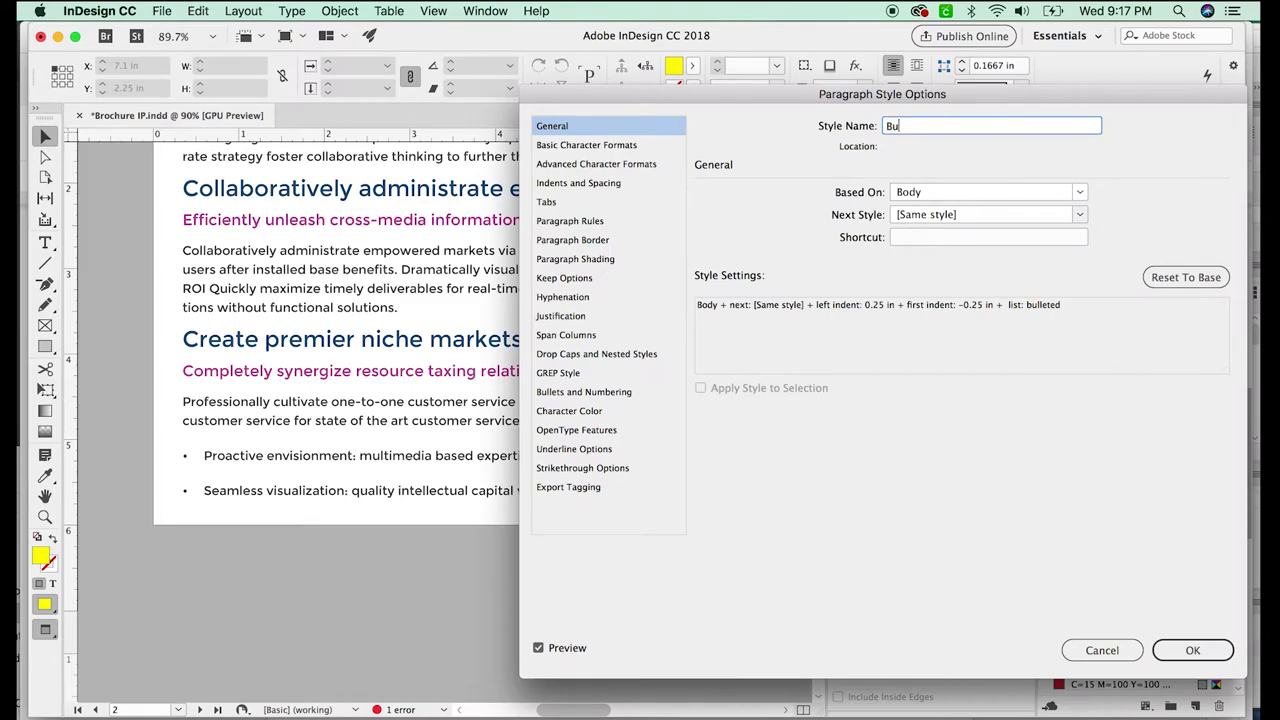
pyautogui.press('Return')
# Create a character style from the lead-in "Proactive envisionment:" and name it Bullet start text.
pyautogui.click(852, 126)
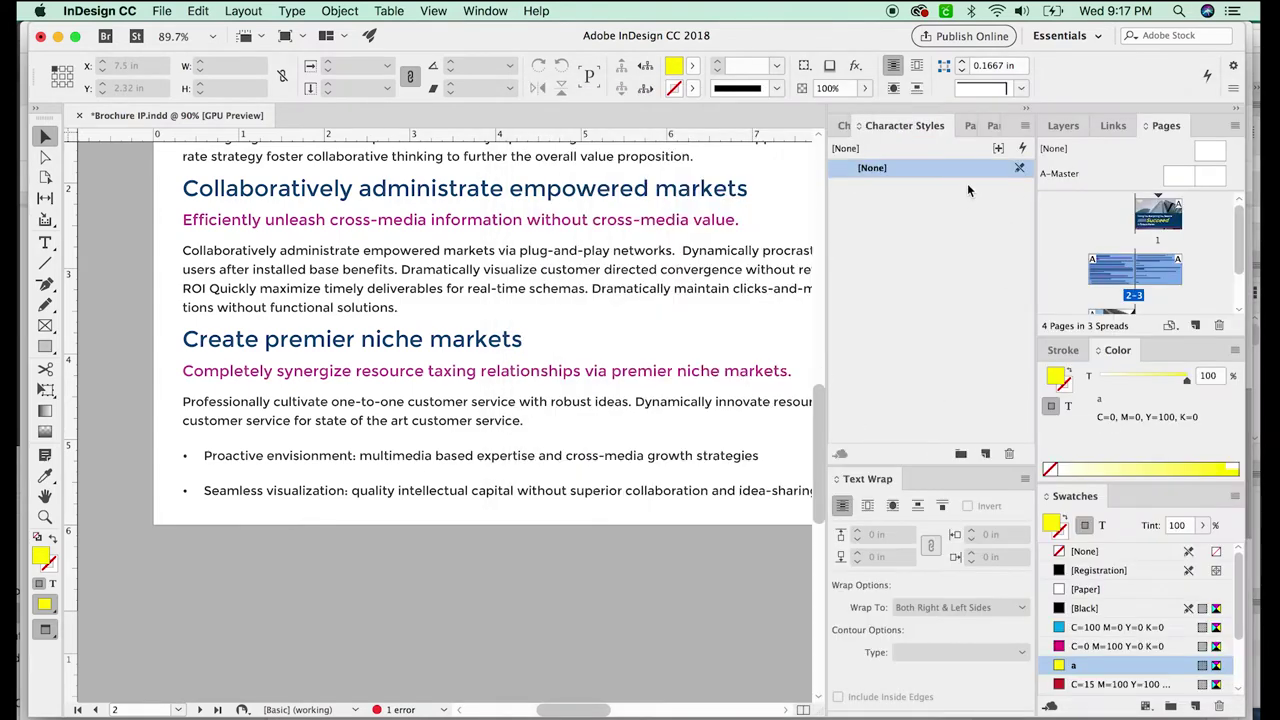
pyautogui.doubleClick(358, 456)
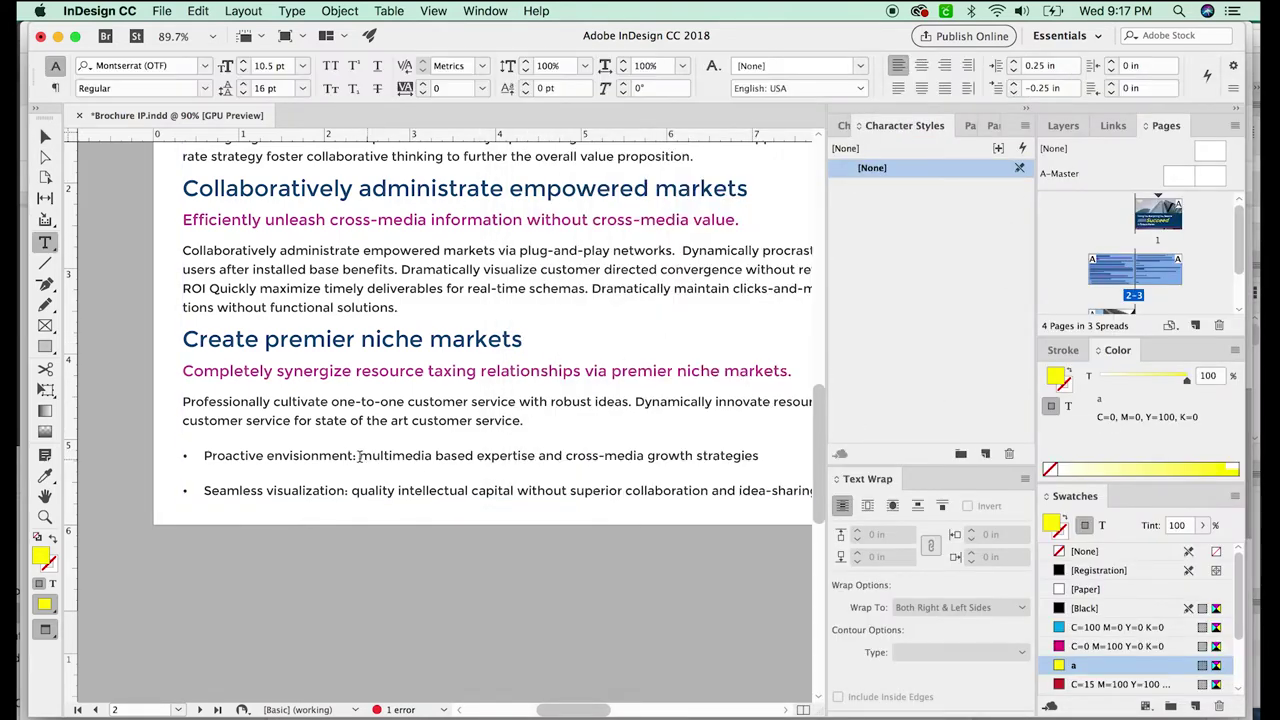
pyautogui.moveTo(358, 456); pyautogui.dragTo(199, 452)
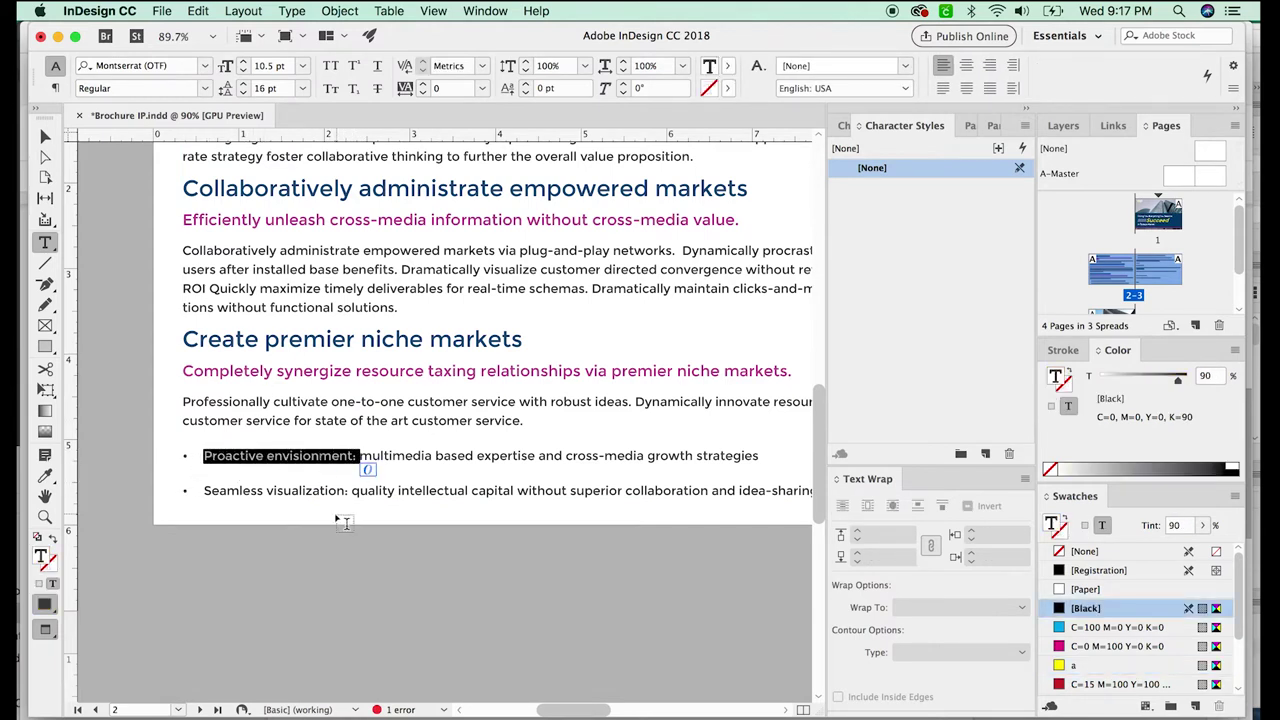
pyautogui.click(986, 455)
pyautogui.doubleClick(902, 186)
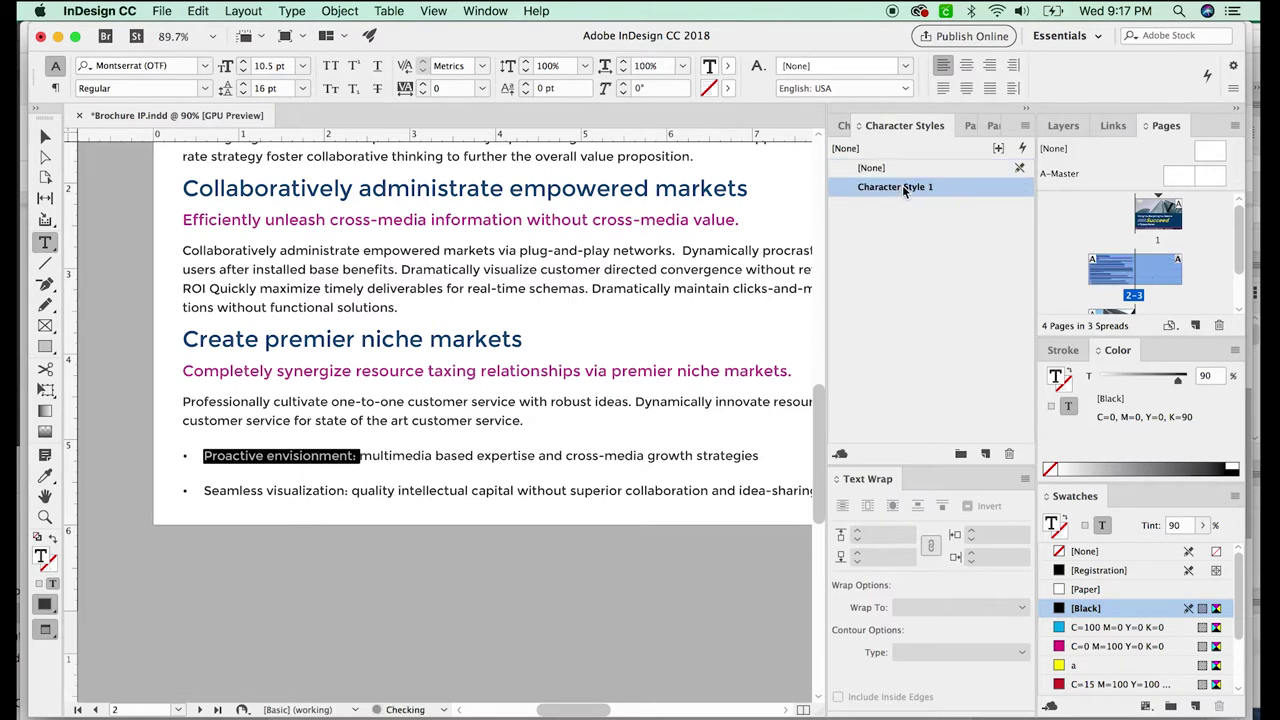
pyautogui.write('Bullet')
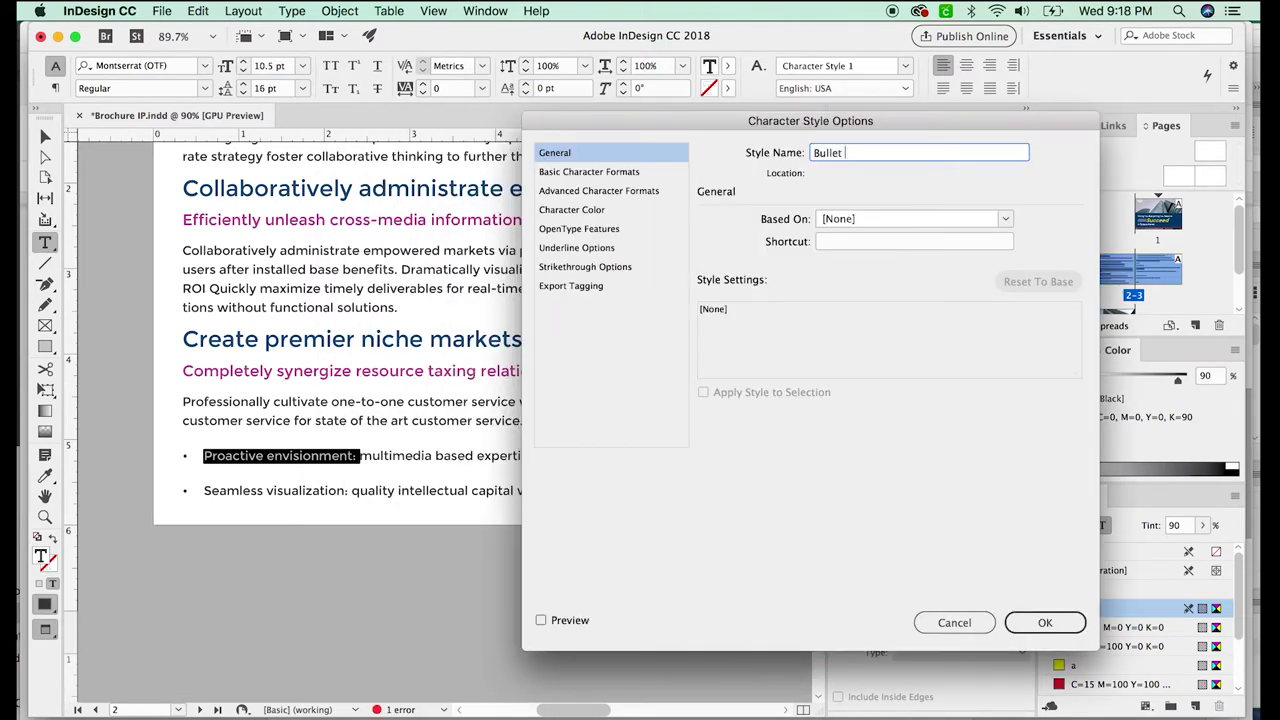
pyautogui.write(' start text')
# Set the Bullet start text style's font to Montserrat (OTF) Bold at 10.5 pt.
pyautogui.click(589, 171)
pyautogui.click(878, 228)
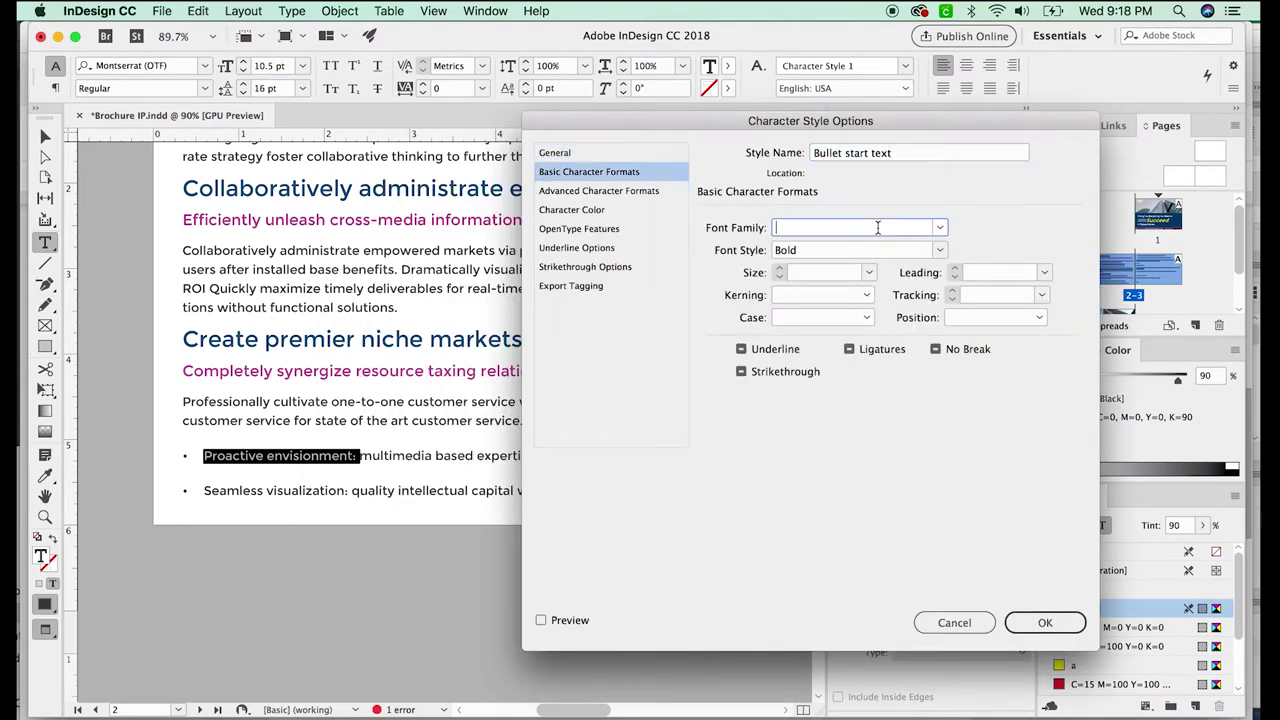
pyautogui.write('Montserrat (OTF')
pyautogui.press('Tab')
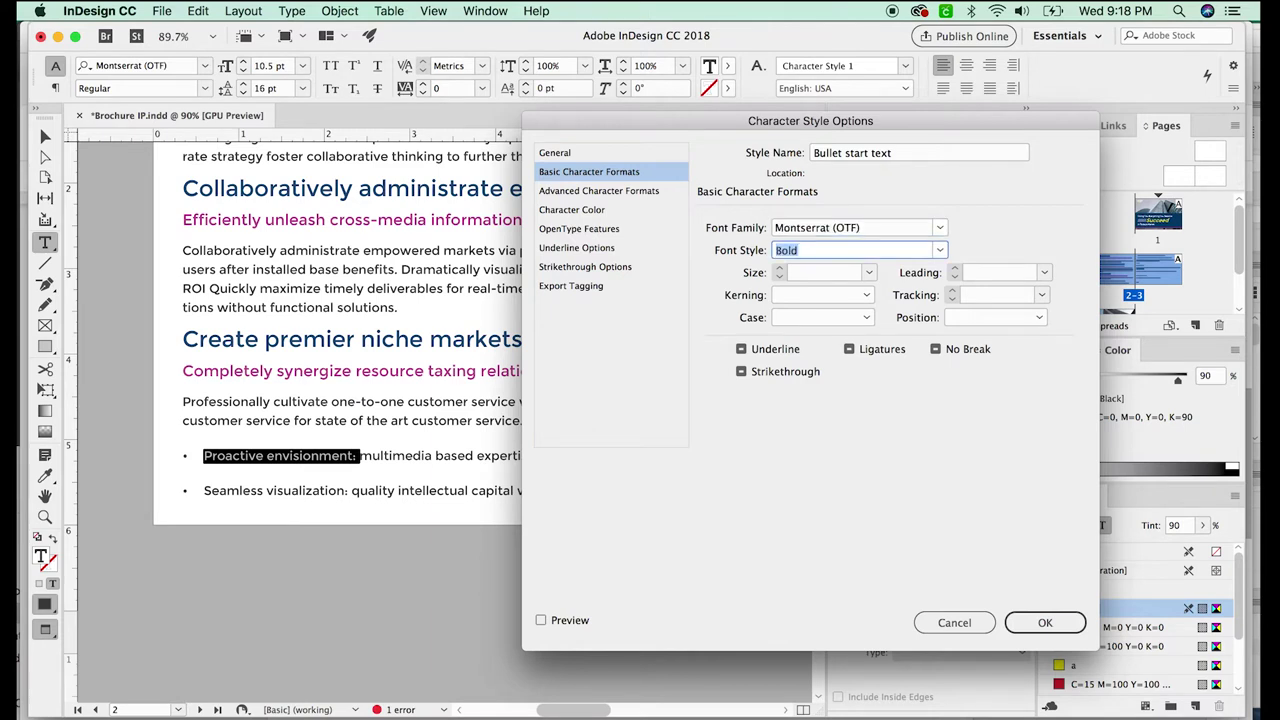
pyautogui.press('Tab')
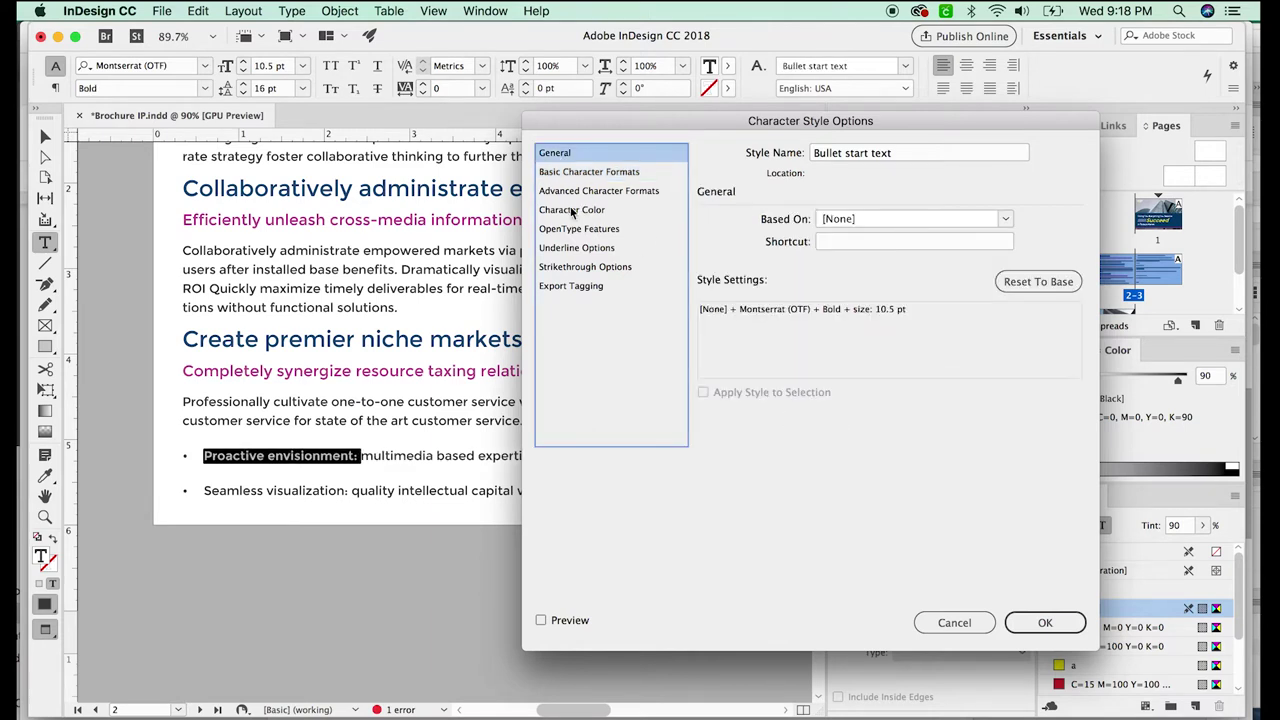
# Set the Bullet start text style's character color to the magenta swatch C=29 M=96 Y=16 K=0.
pyautogui.click(573, 211)
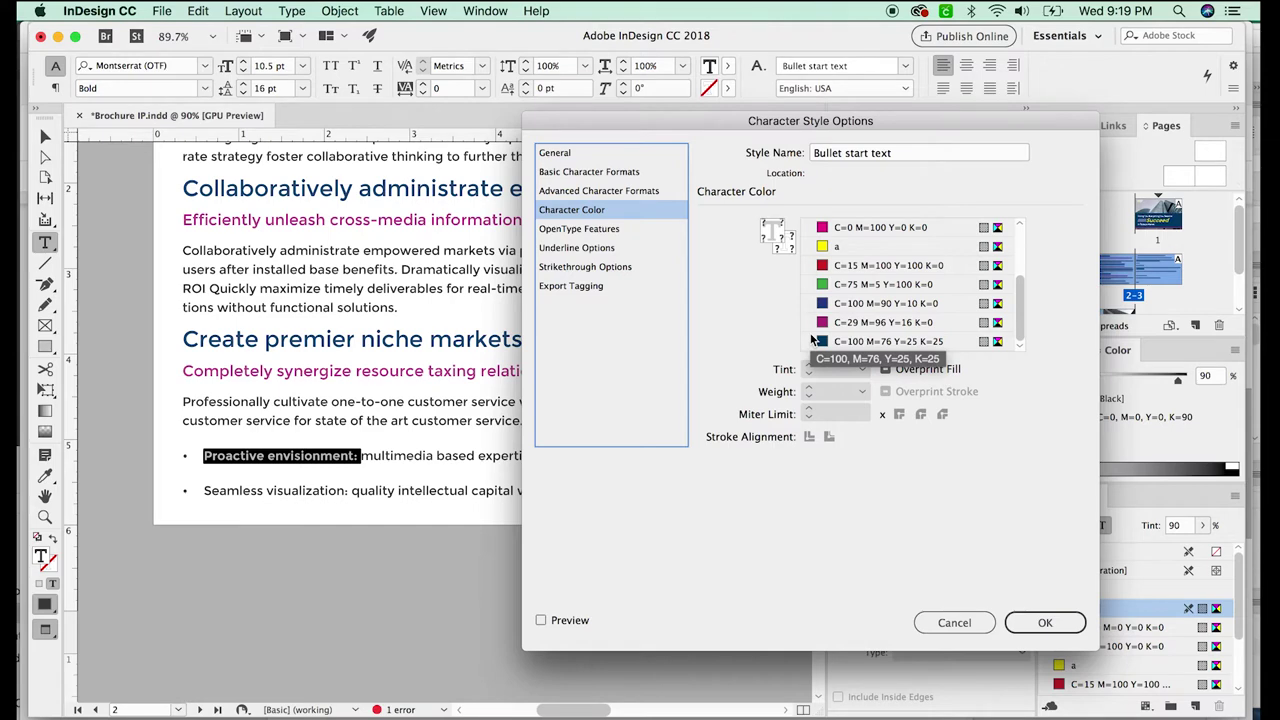
pyautogui.click(866, 323)
pyautogui.press('Return')
pyautogui.click(355, 424)
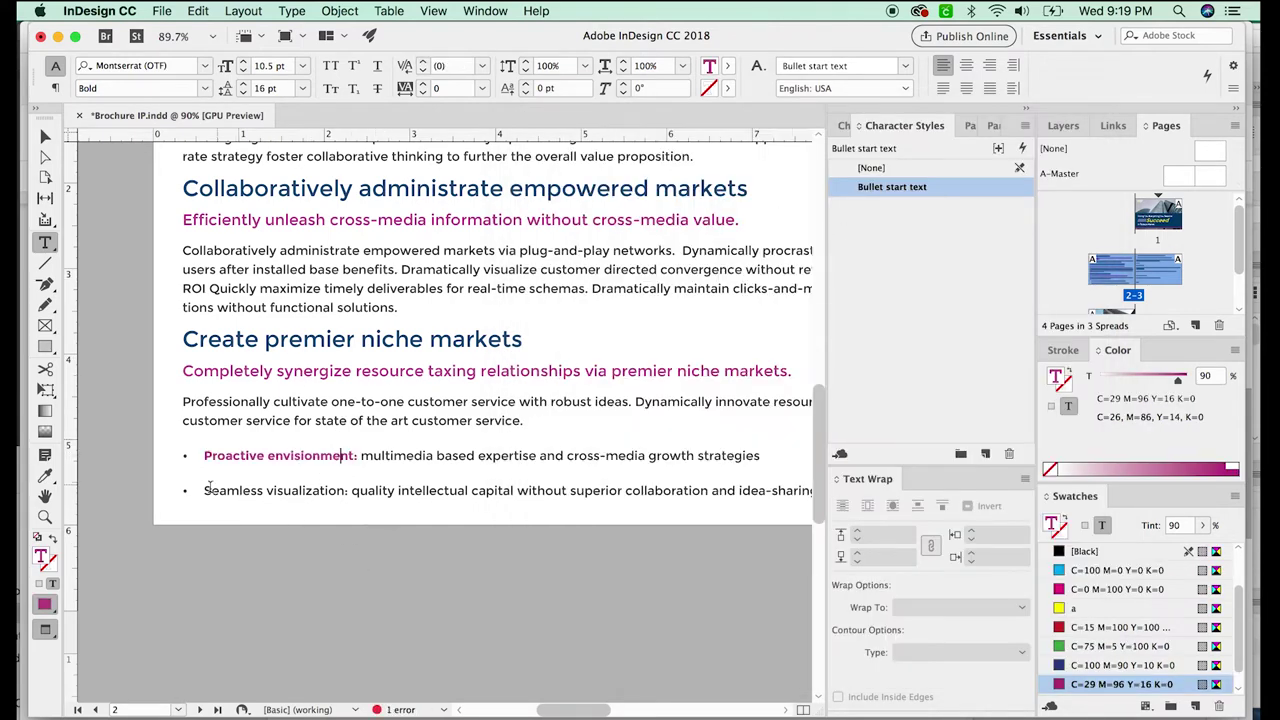
# Apply the Bullet start text character style to "Seamless visualization:", "Holistic pontification:" and "Phosfluorescent engagement:".
pyautogui.moveTo(205, 490); pyautogui.dragTo(352, 490)
pyautogui.click(885, 187)
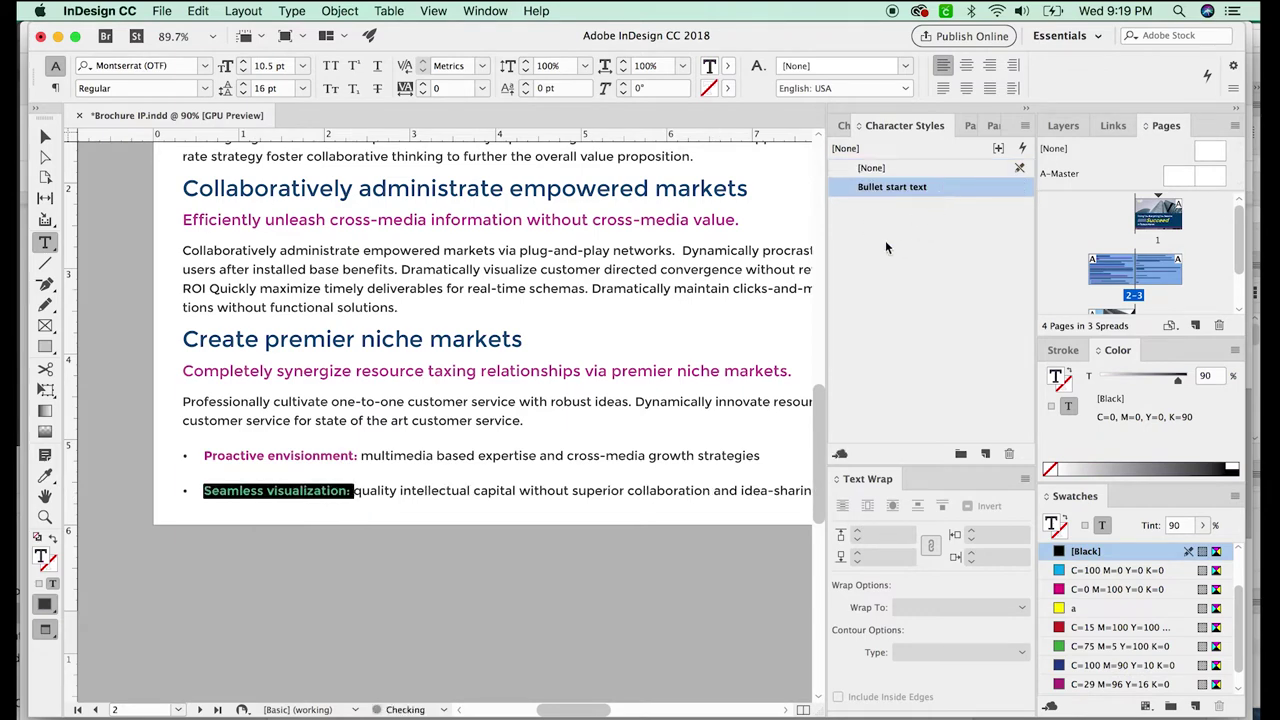
pyautogui.press('super+shift+a')
pyautogui.moveTo(640, 423); pyautogui.dragTo(229, 600)
pyautogui.moveTo(606, 397); pyautogui.dragTo(494, 428)
pyautogui.keyDown('shift'); pyautogui.click(577, 254); pyautogui.keyUp('shift')
pyautogui.click(889, 187)
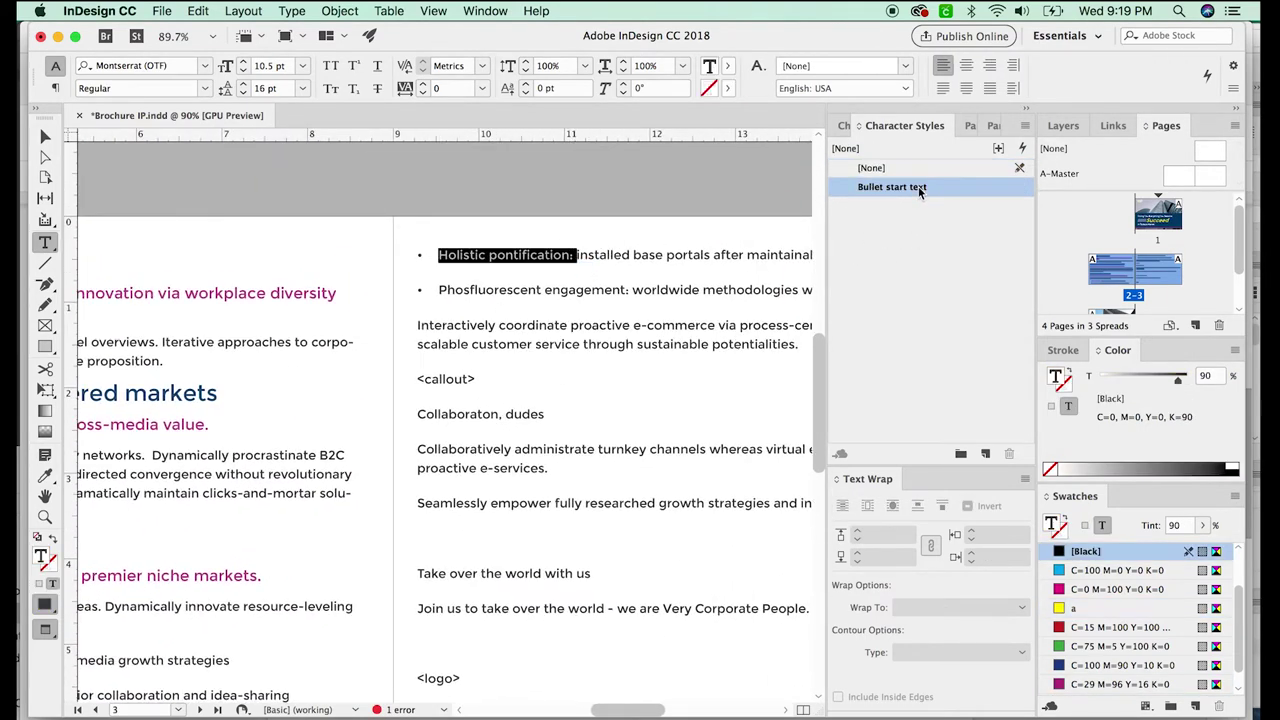
pyautogui.moveTo(438, 290); pyautogui.dragTo(632, 290)
# Edit the Bullets paragraph style so its bullet characters use the Bullet start text character style.
pyautogui.hscroll(-10, 633, 290)
pyautogui.scroll(-4, 633, 290)
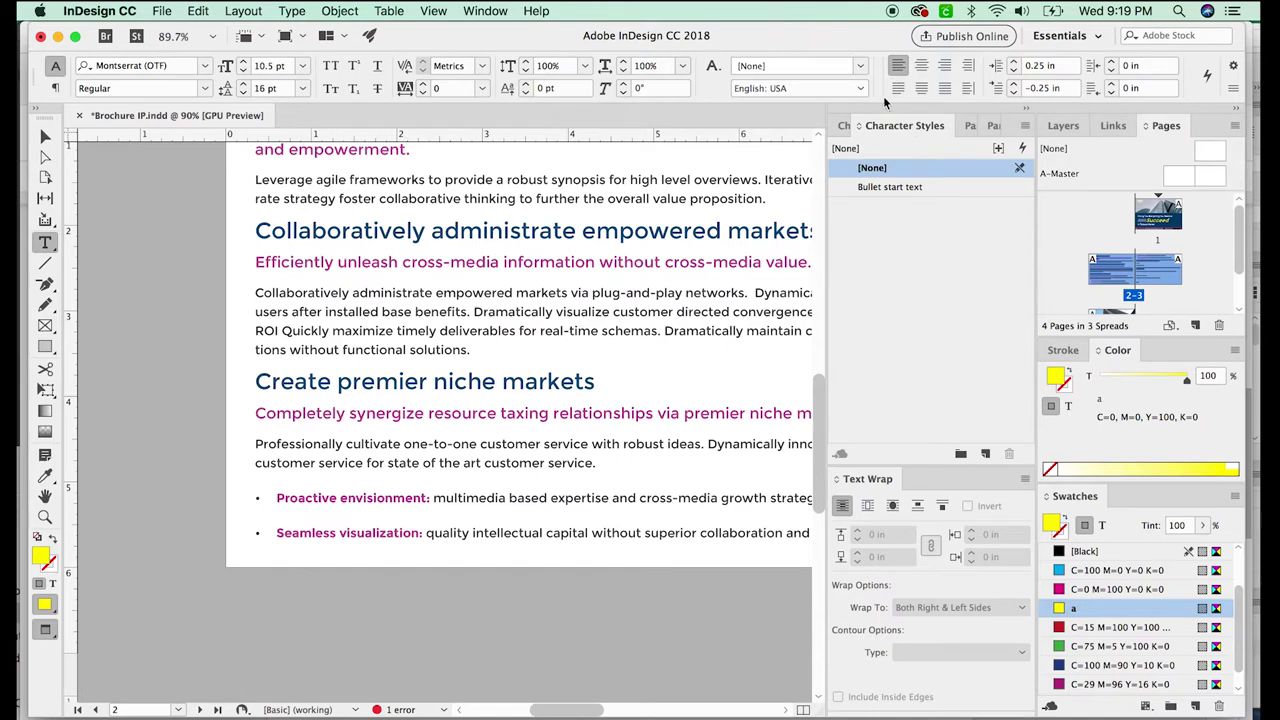
pyautogui.click(968, 127)
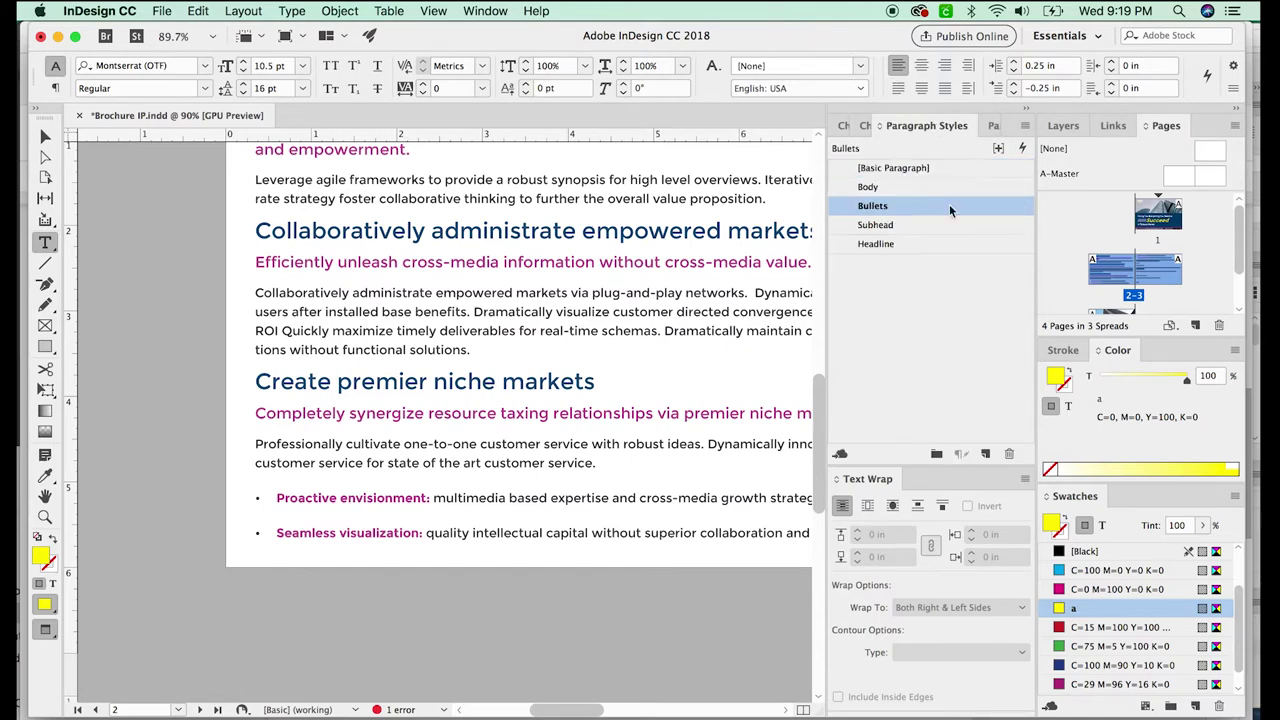
pyautogui.doubleClick(909, 201)
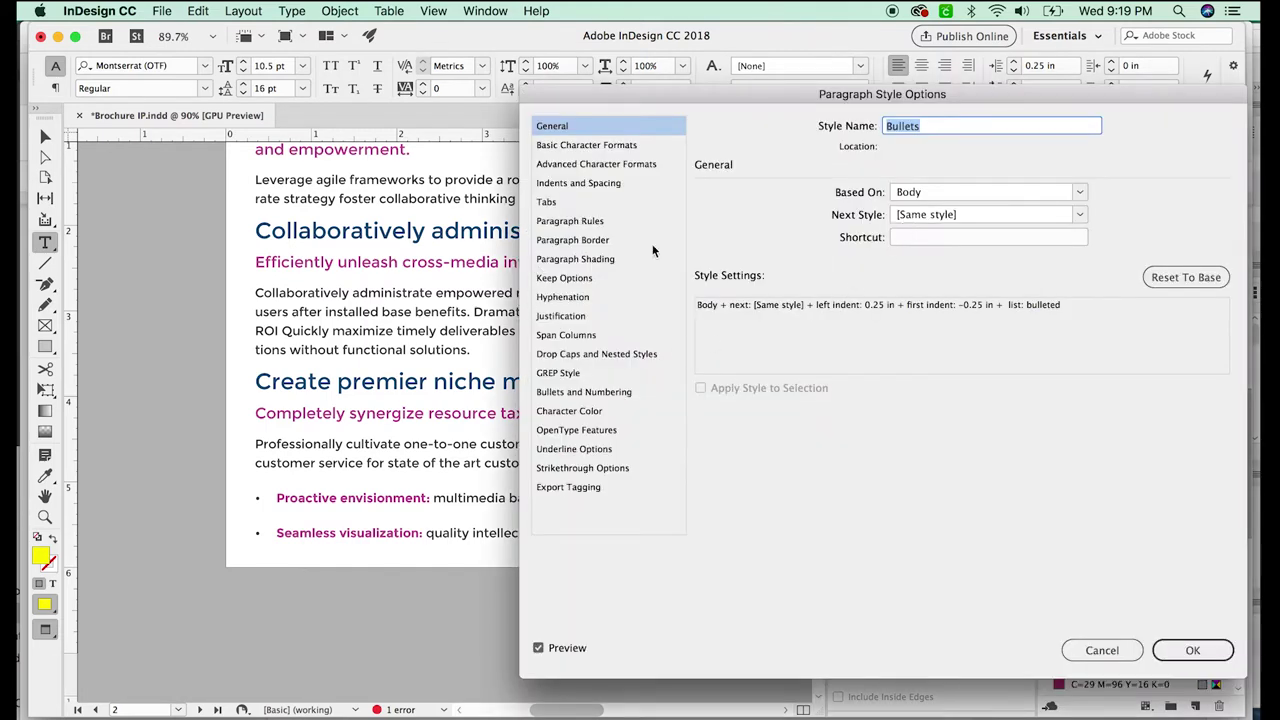
pyautogui.click(614, 393)
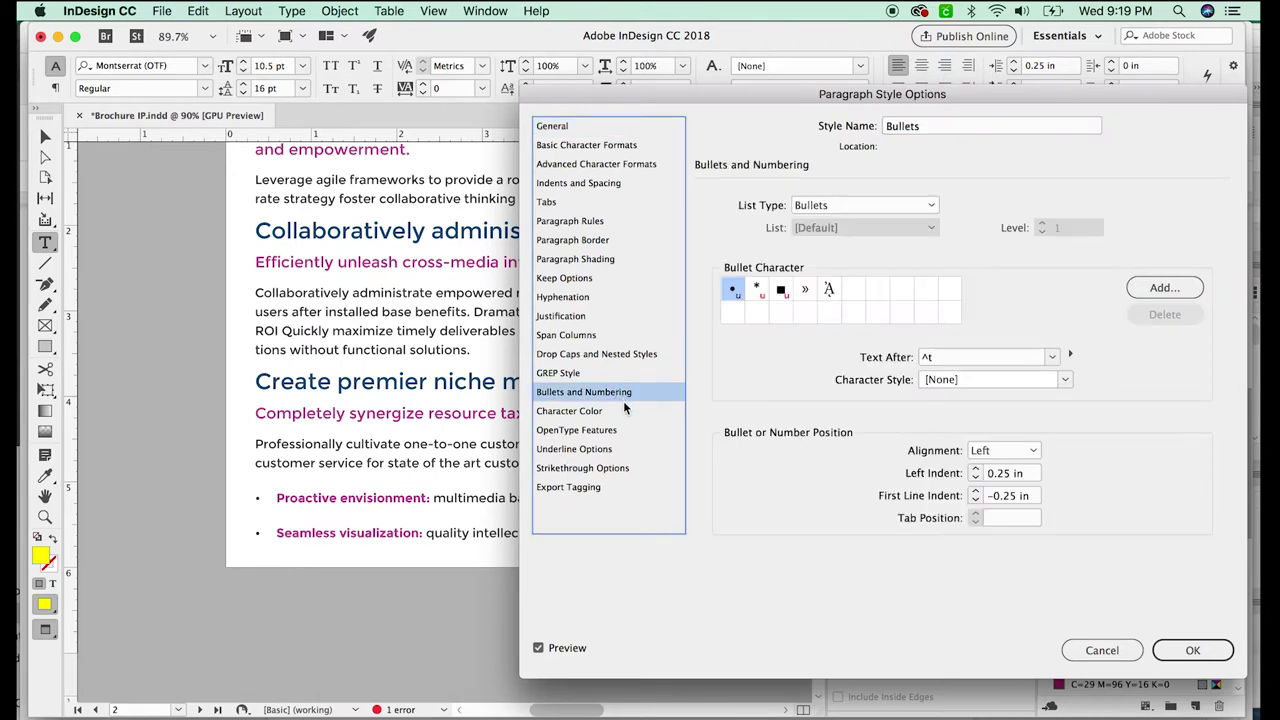
pyautogui.click(1061, 379)
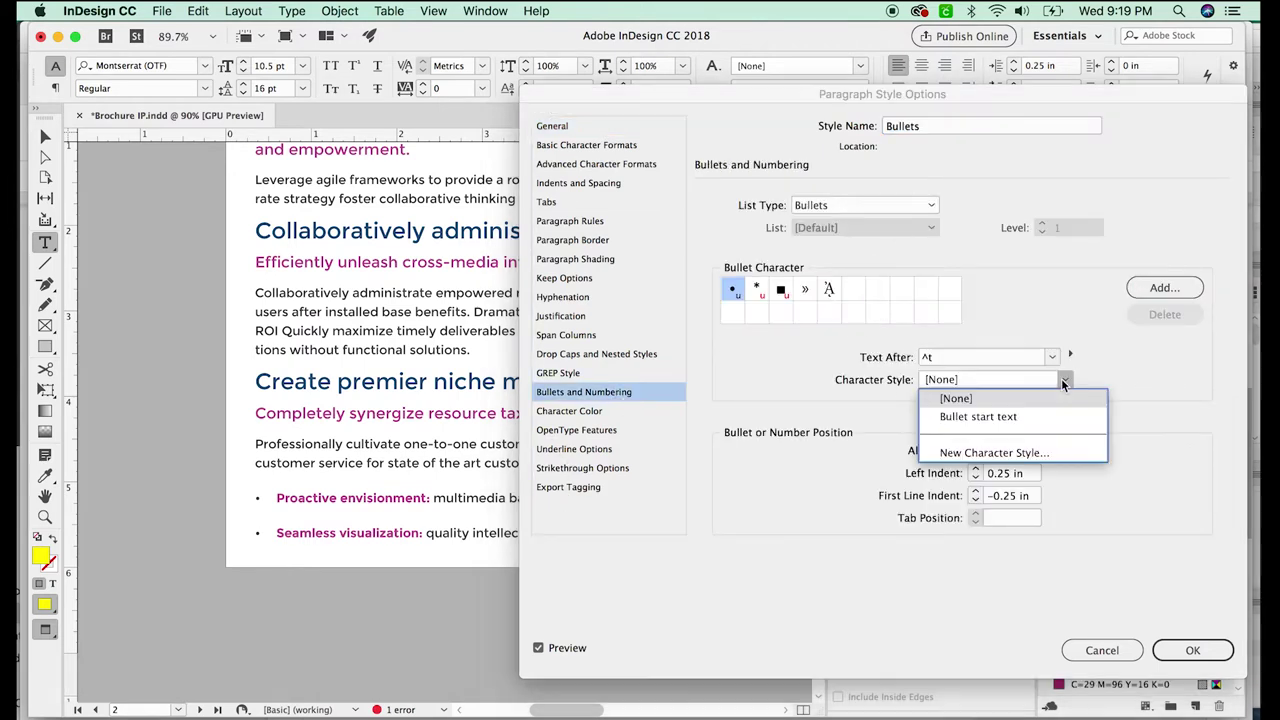
pyautogui.click(1000, 418)
pyautogui.click(1191, 648)
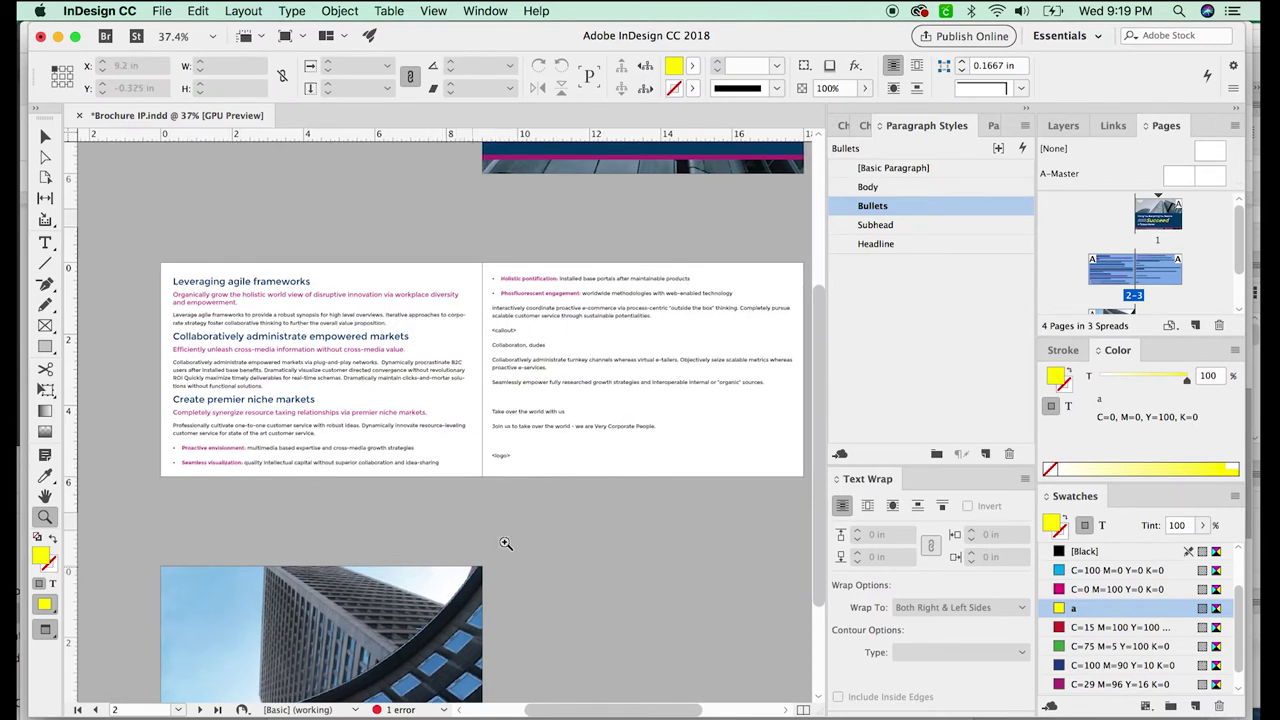
pyautogui.scroll(3, 530, 520)
pyautogui.hscroll(1, 530, 520)
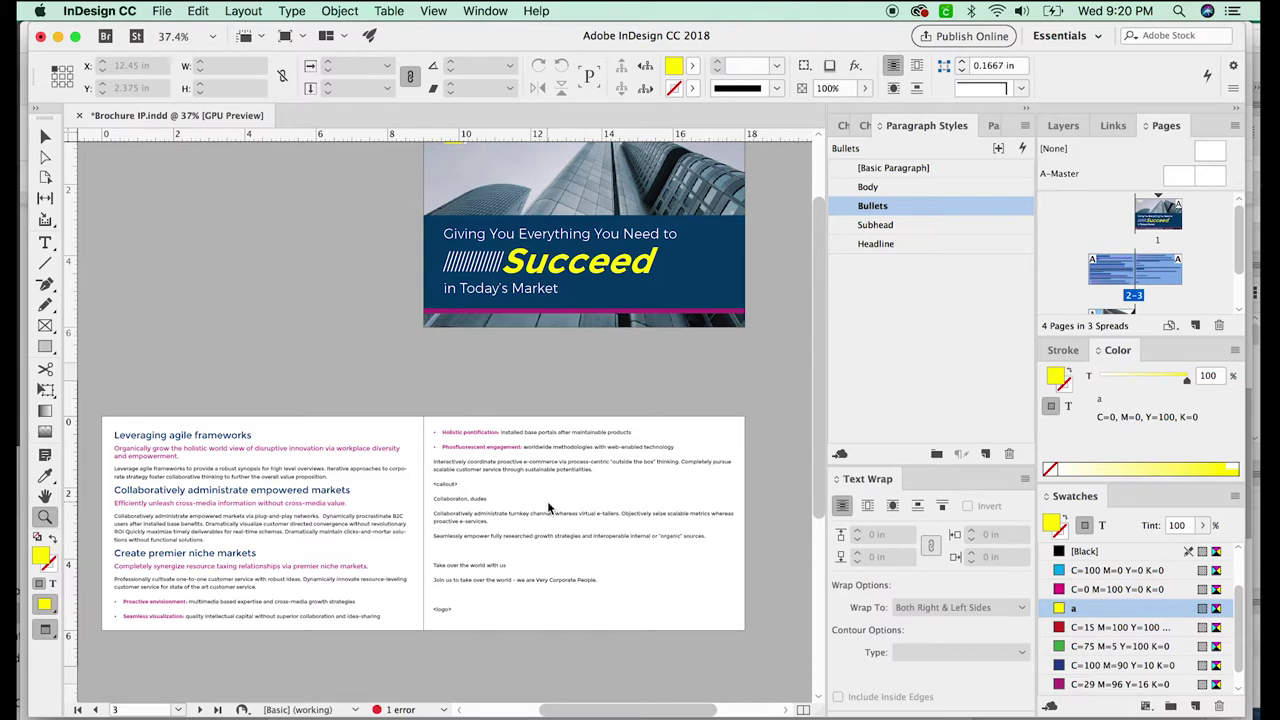
pyautogui.moveTo(570, 466); pyautogui.dragTo(580, 437)
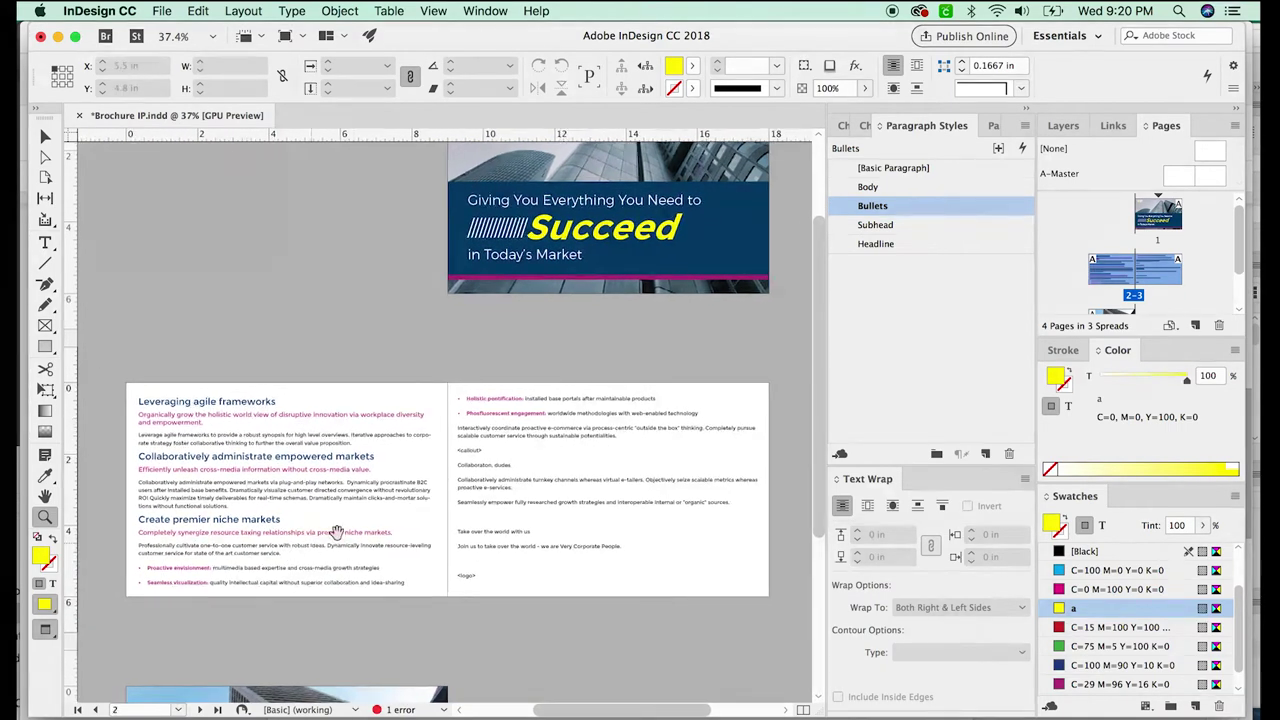
pyautogui.scroll(-1, 369, 591)
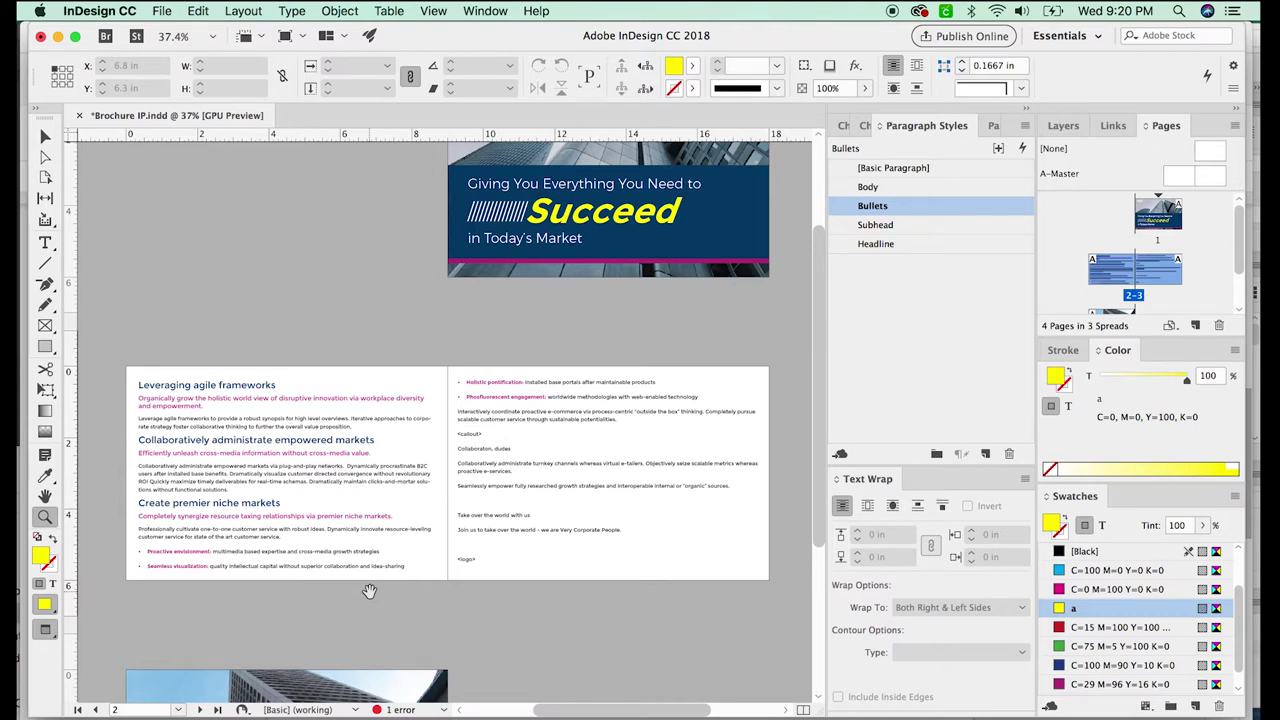
pyautogui.click(44, 136)
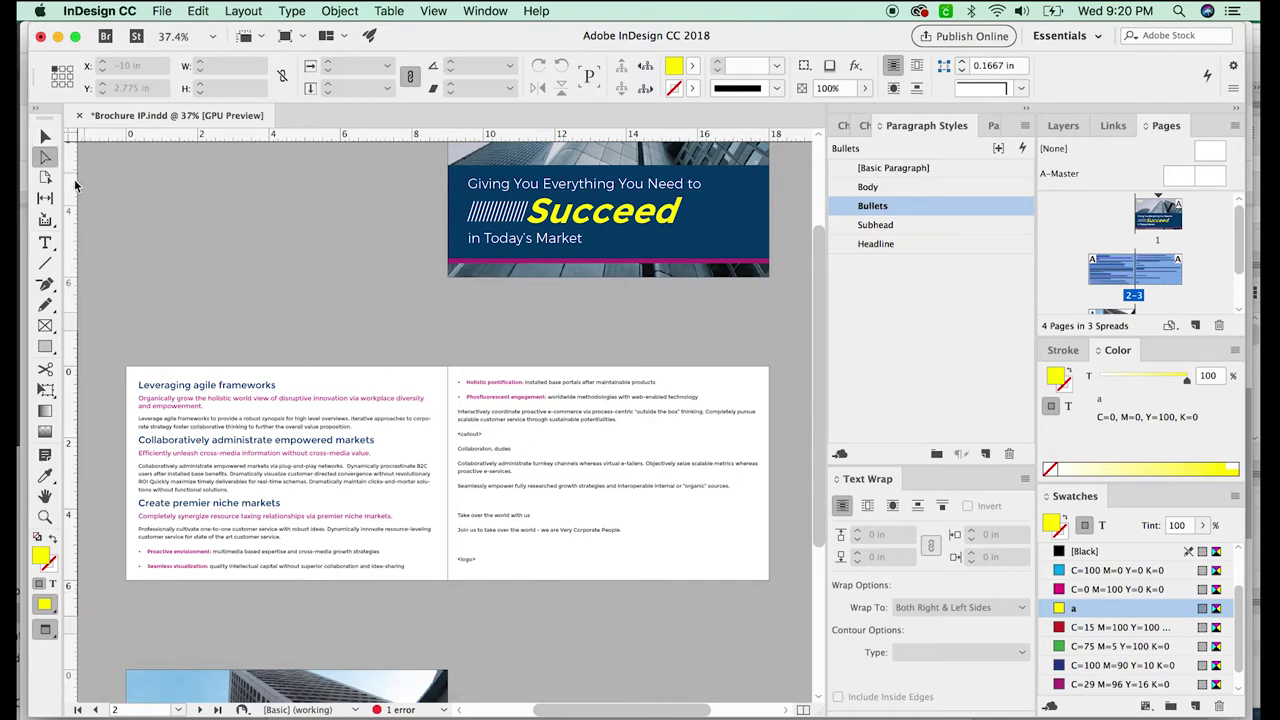
# Add a yellow rectangle for the callout over the lower outer part of page 3 and leave it deselected.
pyautogui.press('z')
pyautogui.moveTo(511, 386); pyautogui.dragTo(467, 519)
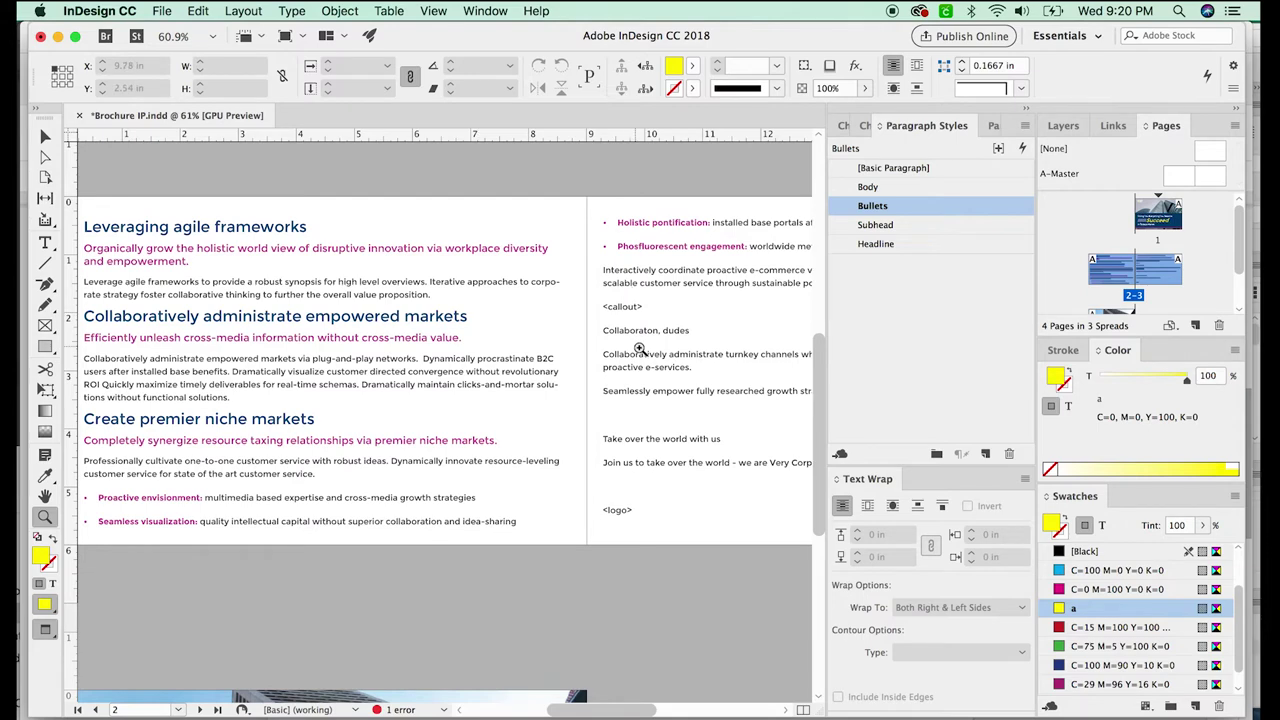
pyautogui.moveTo(638, 430); pyautogui.dragTo(429, 431)
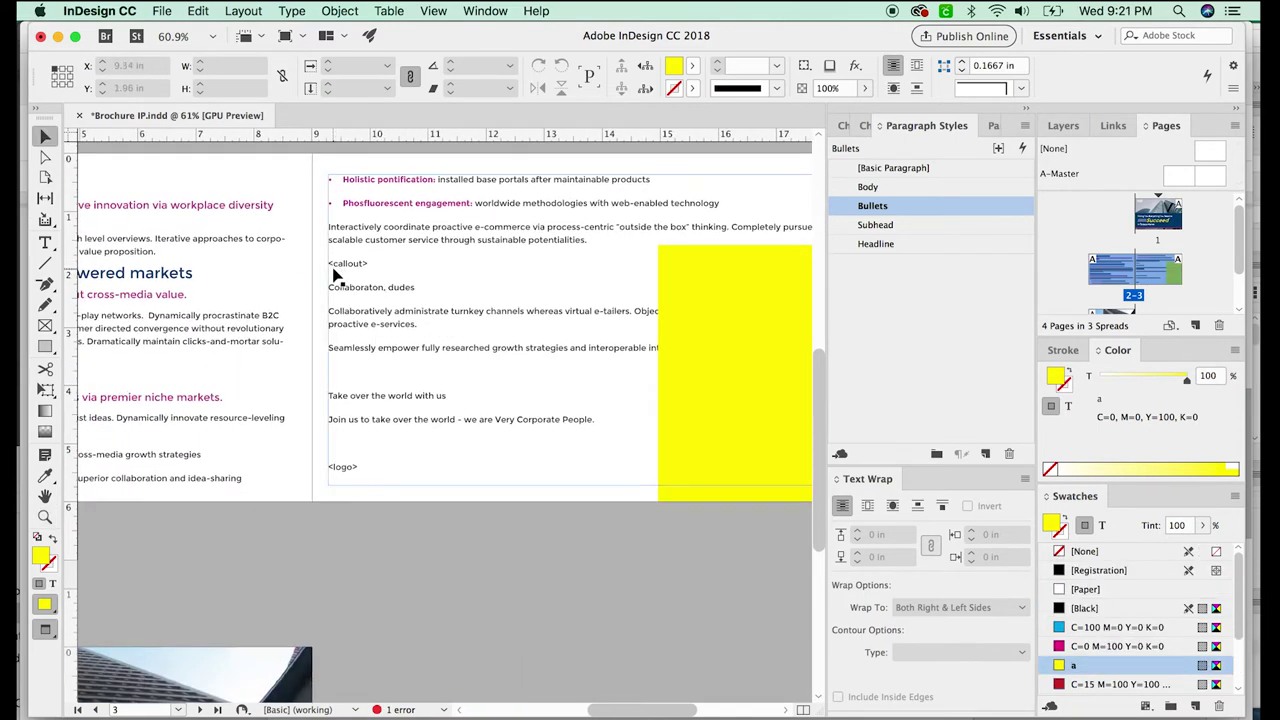
pyautogui.press('t')
pyautogui.moveTo(329, 285); pyautogui.dragTo(367, 262)
pyautogui.press('super+shift+a')
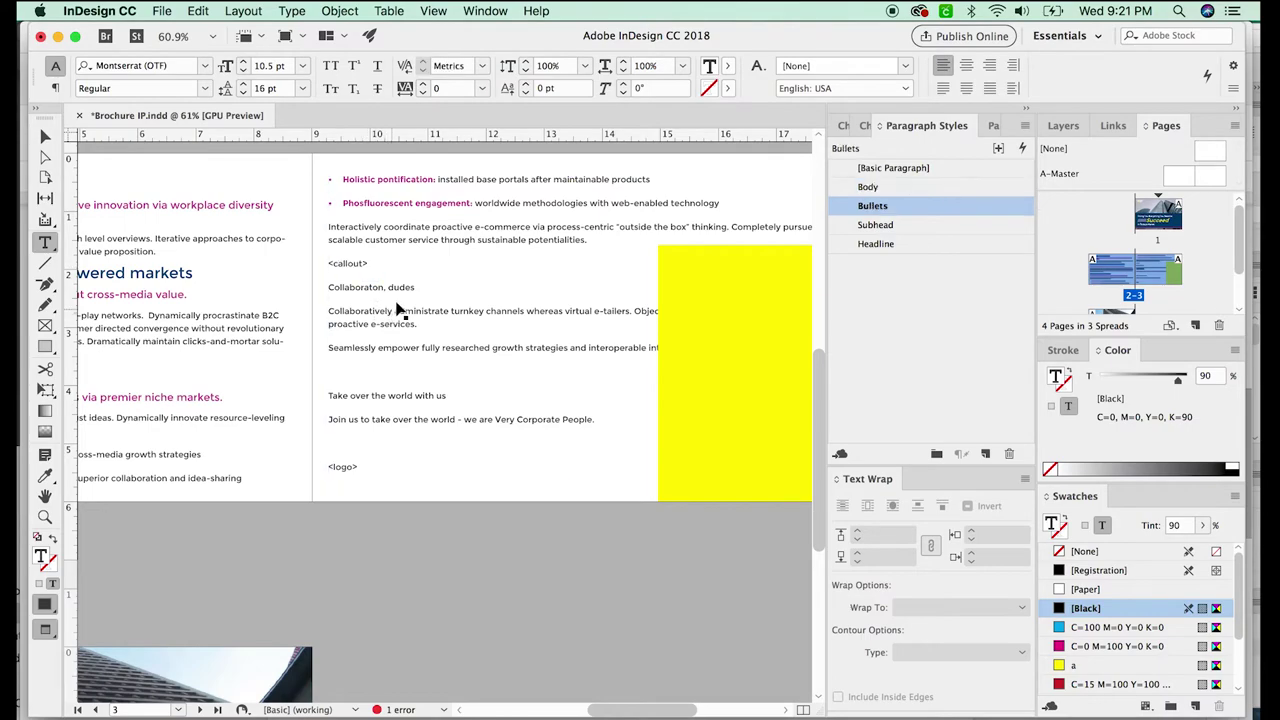
pyautogui.moveTo(367, 347); pyautogui.dragTo(582, 341)
pyautogui.click(44, 135)
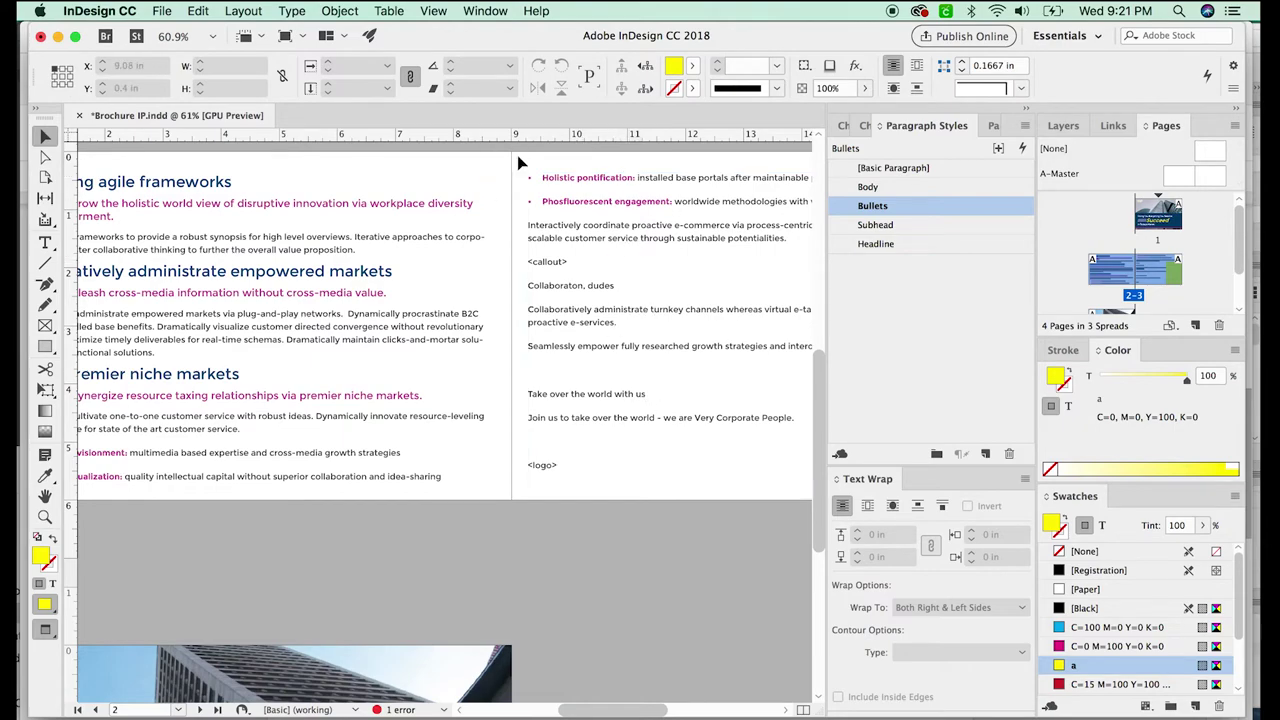
# Narrow page 2's text frame to the side margins, with its X position at 0.5 in and width at 8 in.
pyautogui.moveTo(325, 333); pyautogui.dragTo(457, 394)
pyautogui.hscroll(-2, 456, 393)
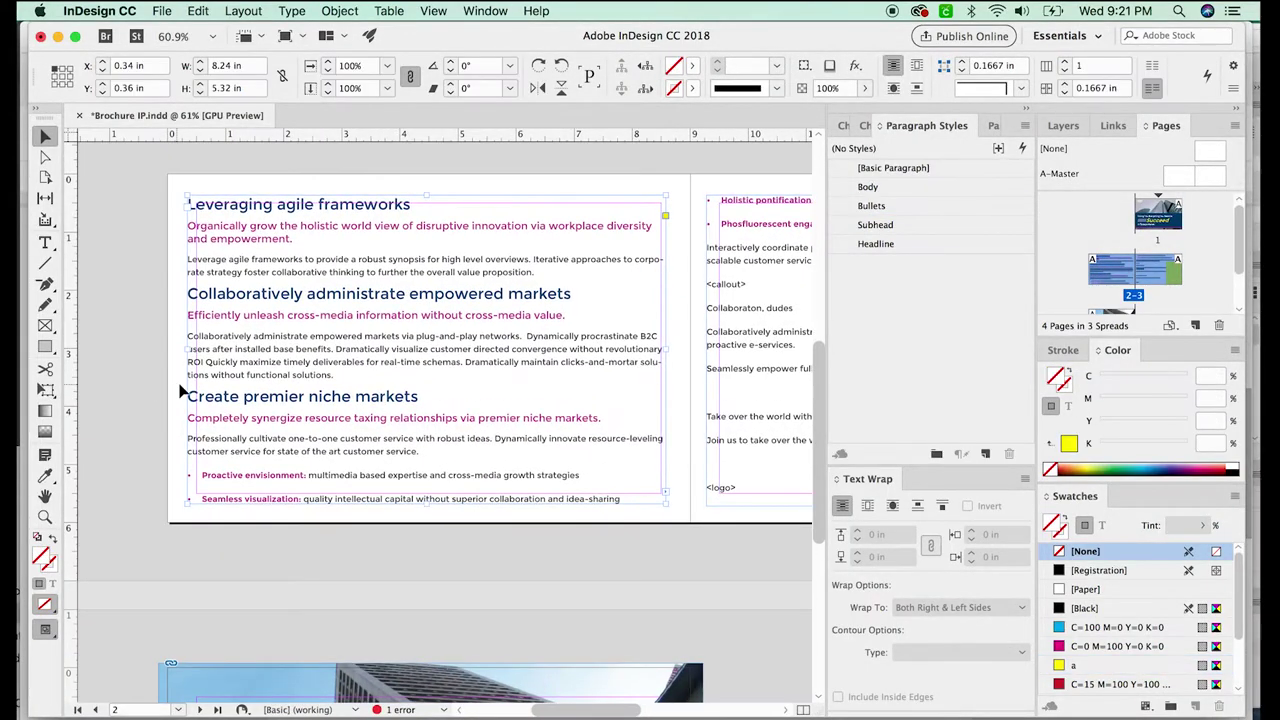
pyautogui.moveTo(188, 347); pyautogui.dragTo(197, 345)
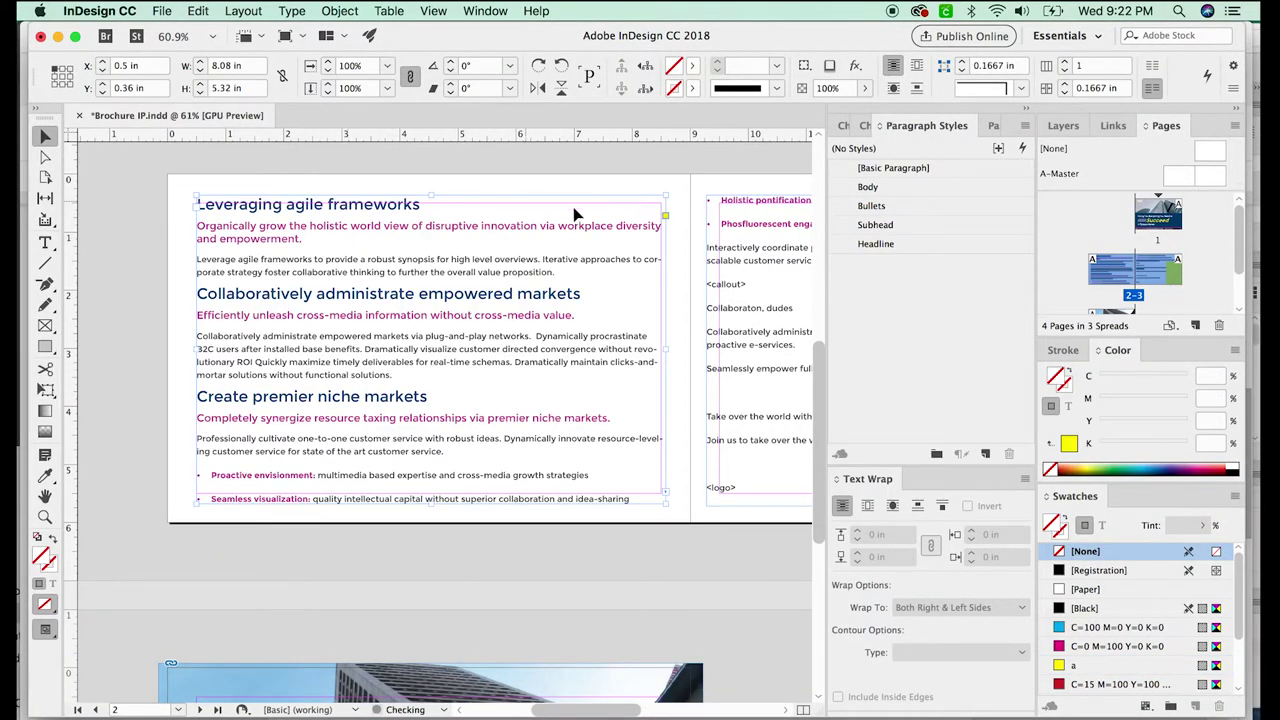
pyautogui.moveTo(667, 352); pyautogui.dragTo(663, 353)
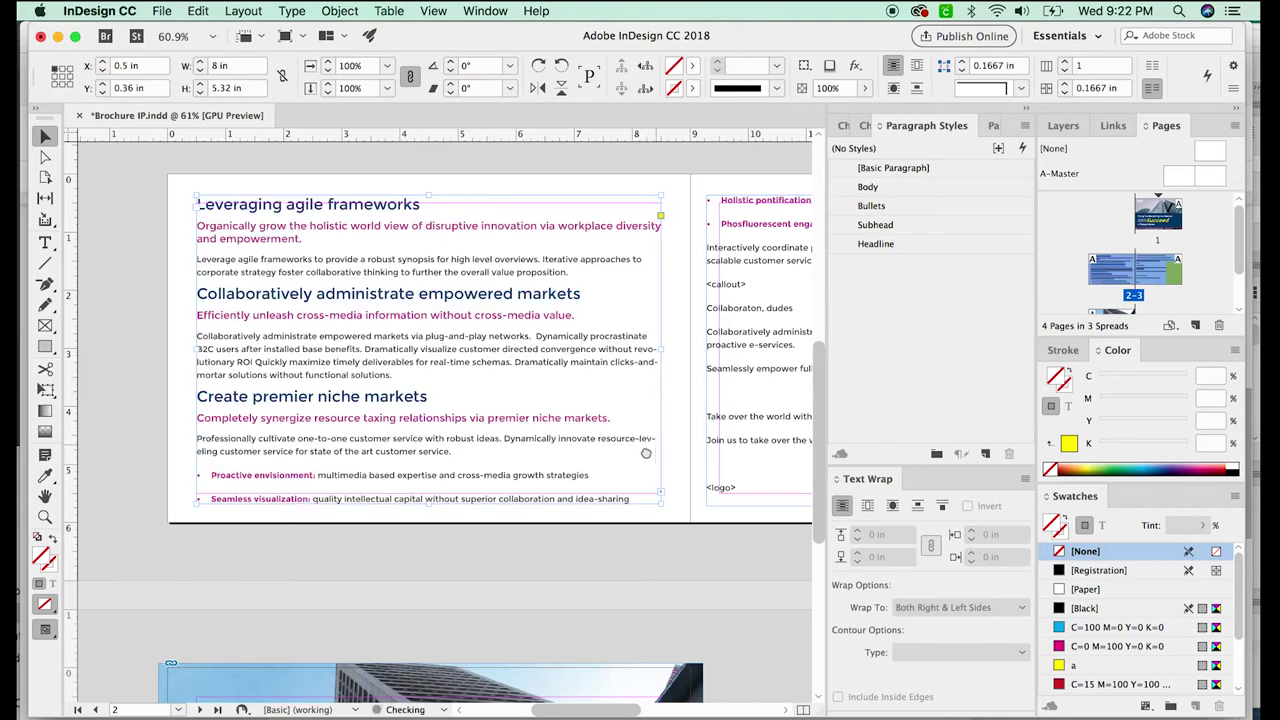
# Draw an unfilled rectangular frame about 4.64 by 3.725 in at page 2's upper inner corner, extending past the top edge.
pyautogui.moveTo(648, 453); pyautogui.dragTo(397, 566)
pyautogui.press('m')
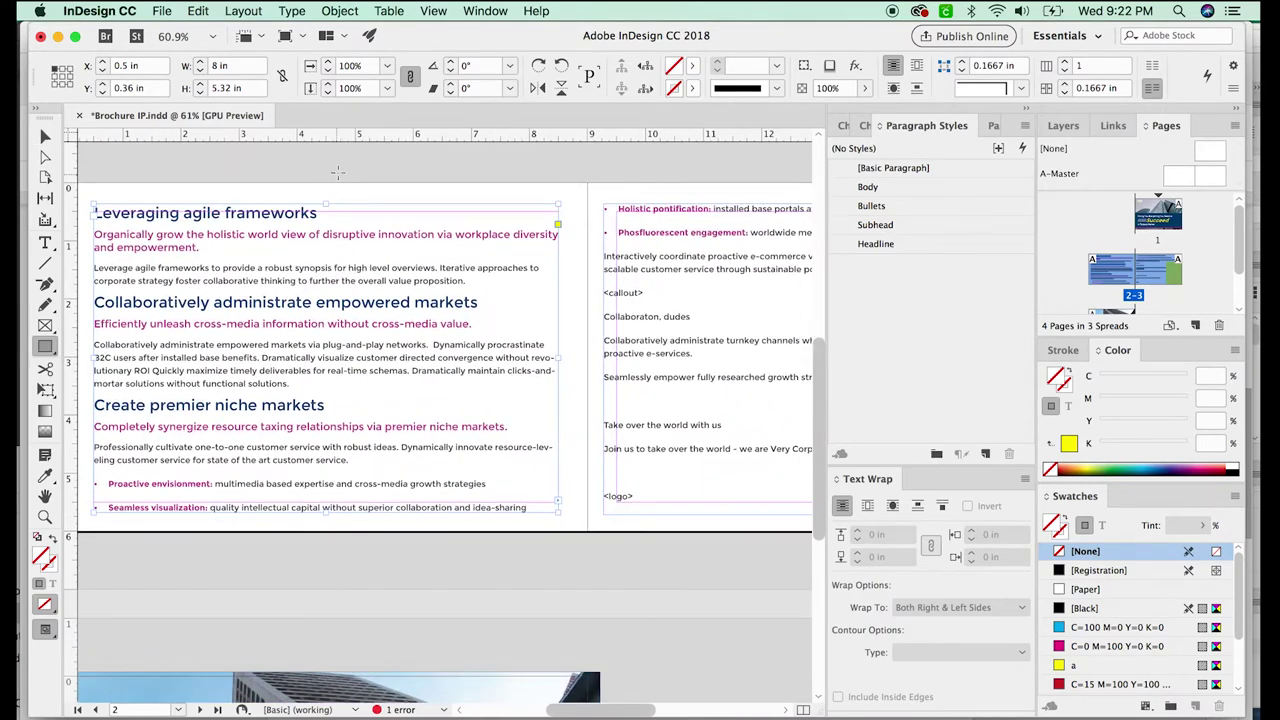
pyautogui.moveTo(318, 179); pyautogui.dragTo(594, 400)
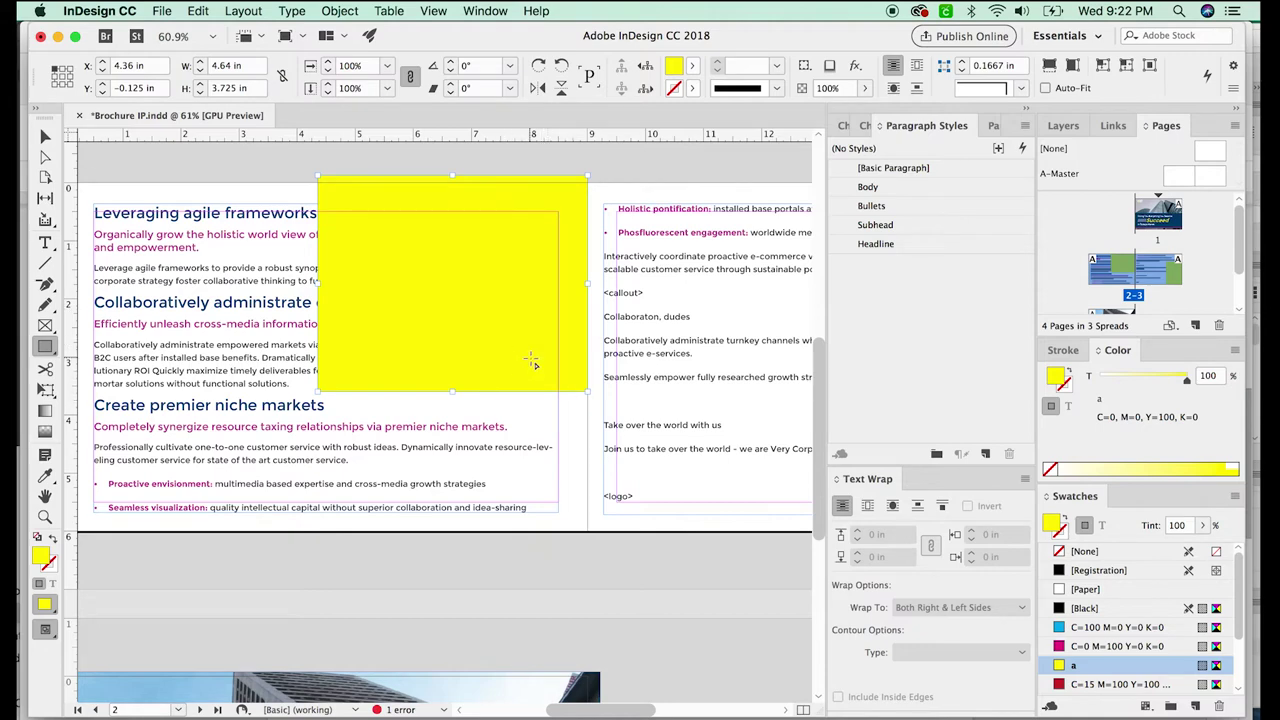
pyautogui.press('/')
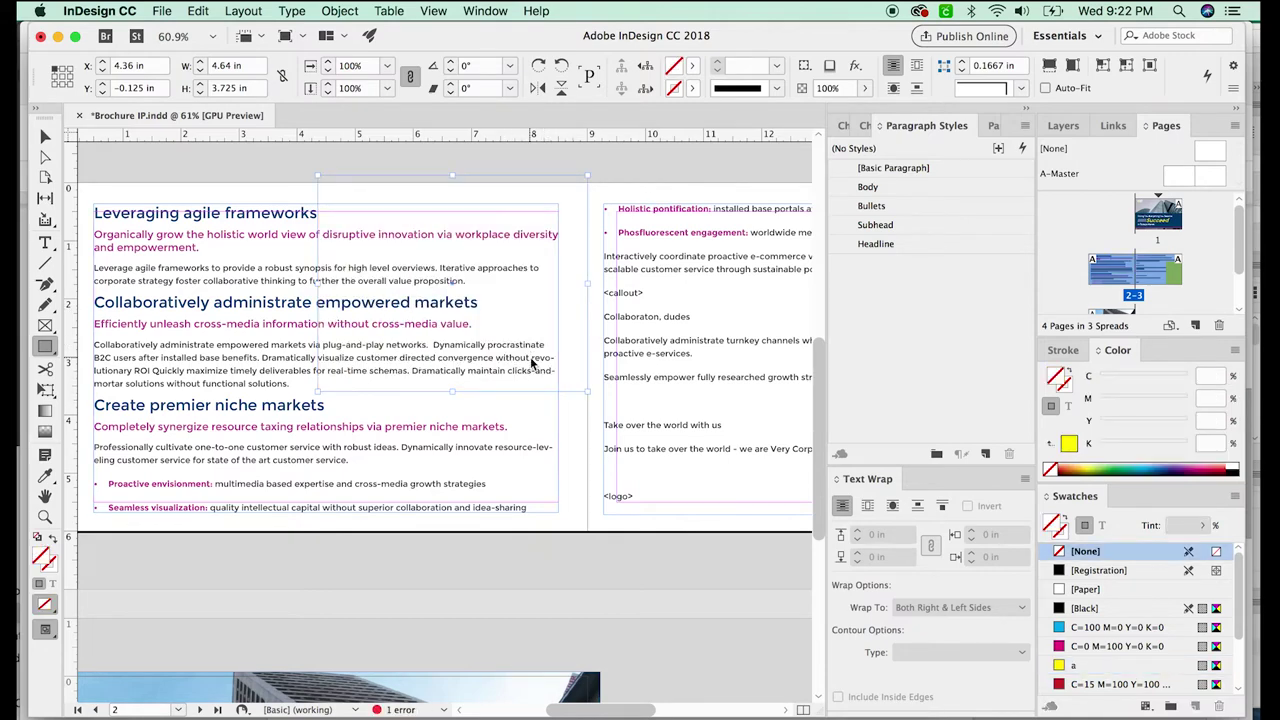
# Place the image "Screen Shot 2018-03-21 at 7.24.58 PM" into the empty frame on page 2.
pyautogui.press('super+d')
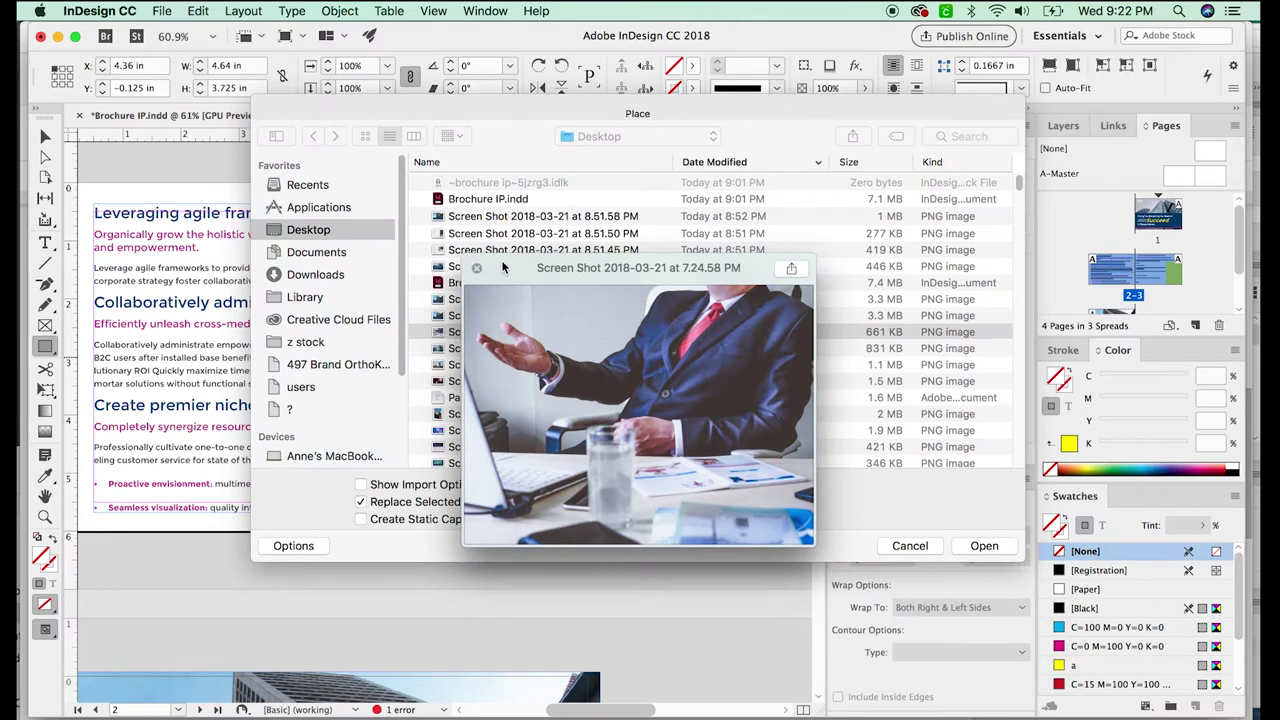
pyautogui.press('space')
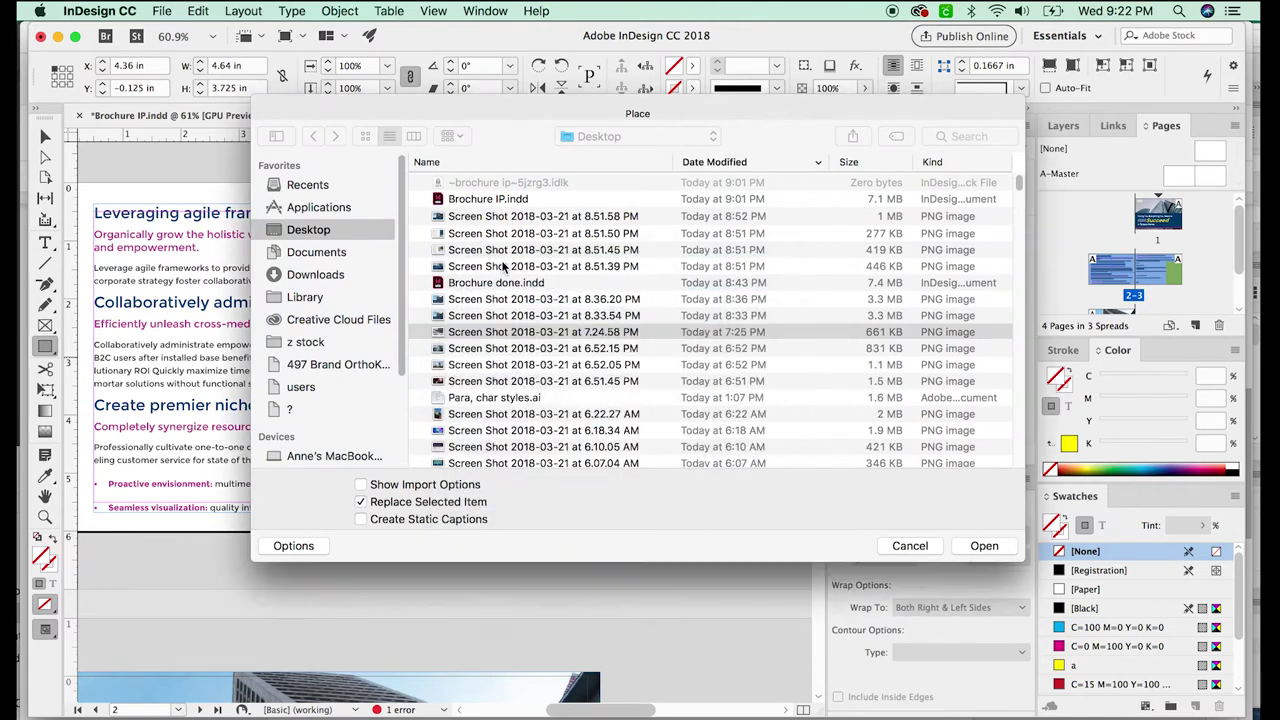
pyautogui.press('Return')
pyautogui.press('v')
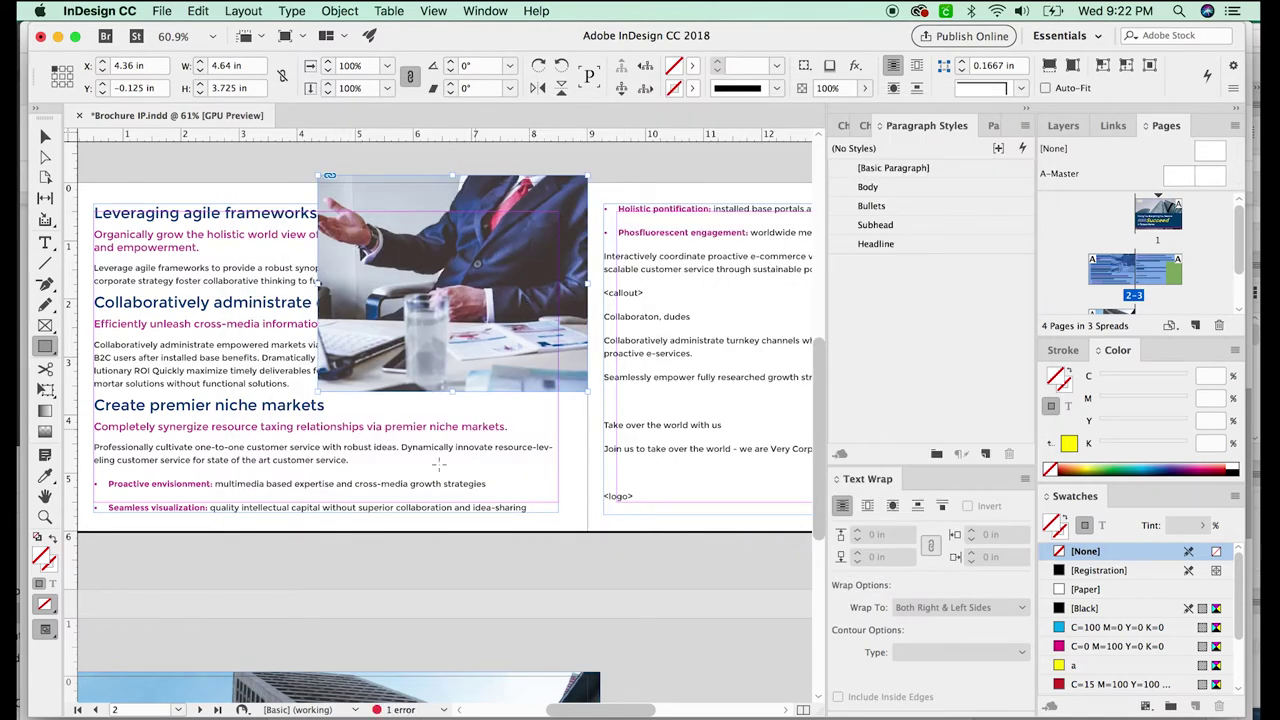
# Wrap the text around the photo's bounding box with a 0.1875 in offset on all sides.
pyautogui.hscroll(-2, 526, 236)
pyautogui.scroll(1, 526, 236)
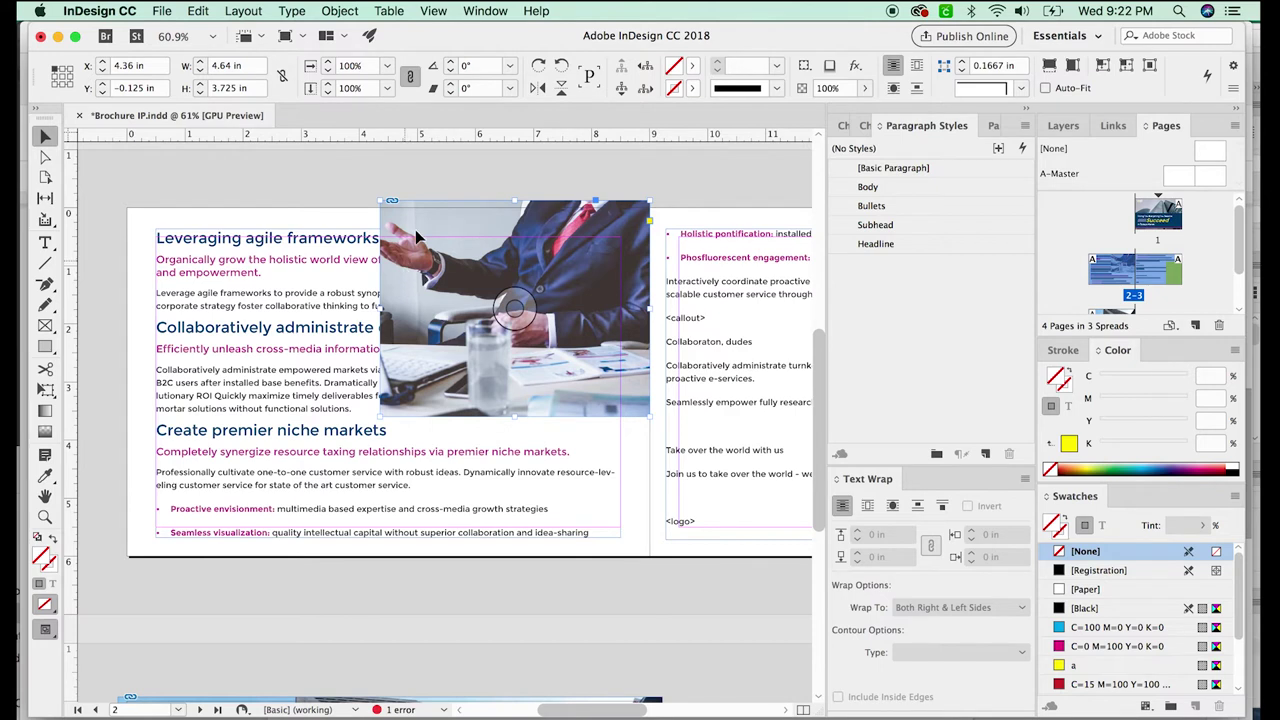
pyautogui.click(917, 66)
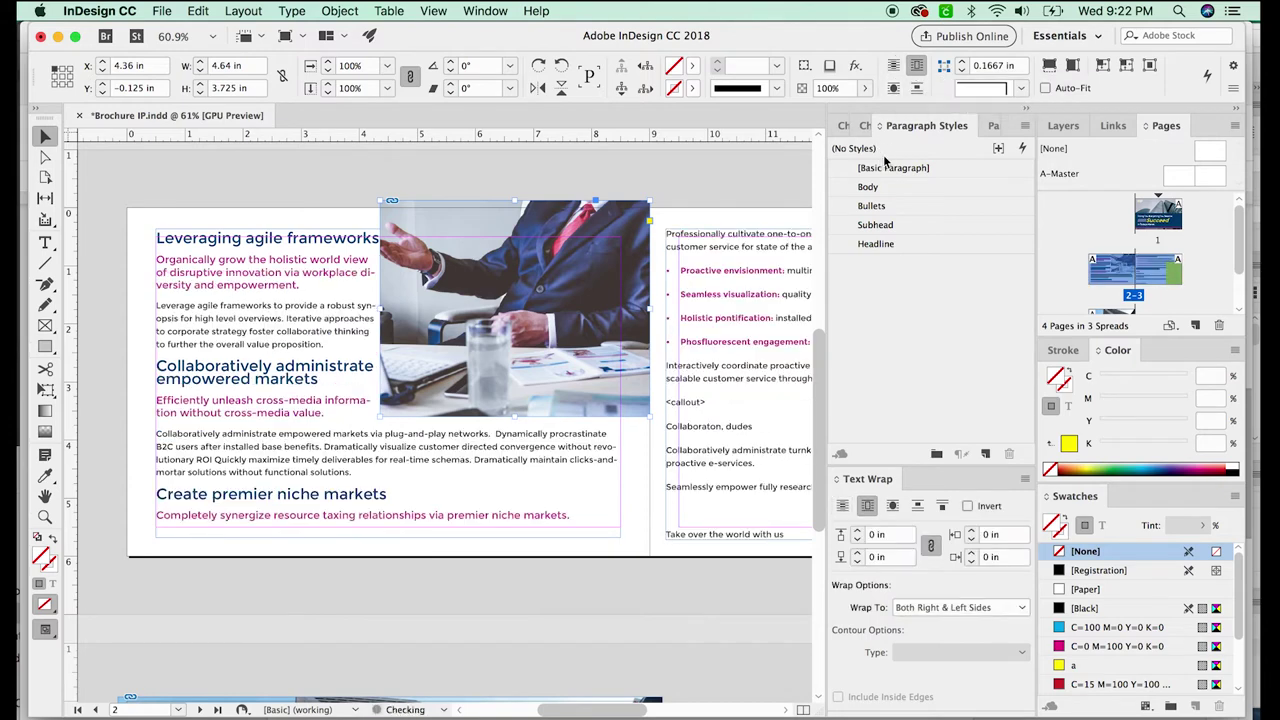
pyautogui.press('alt+super+w')
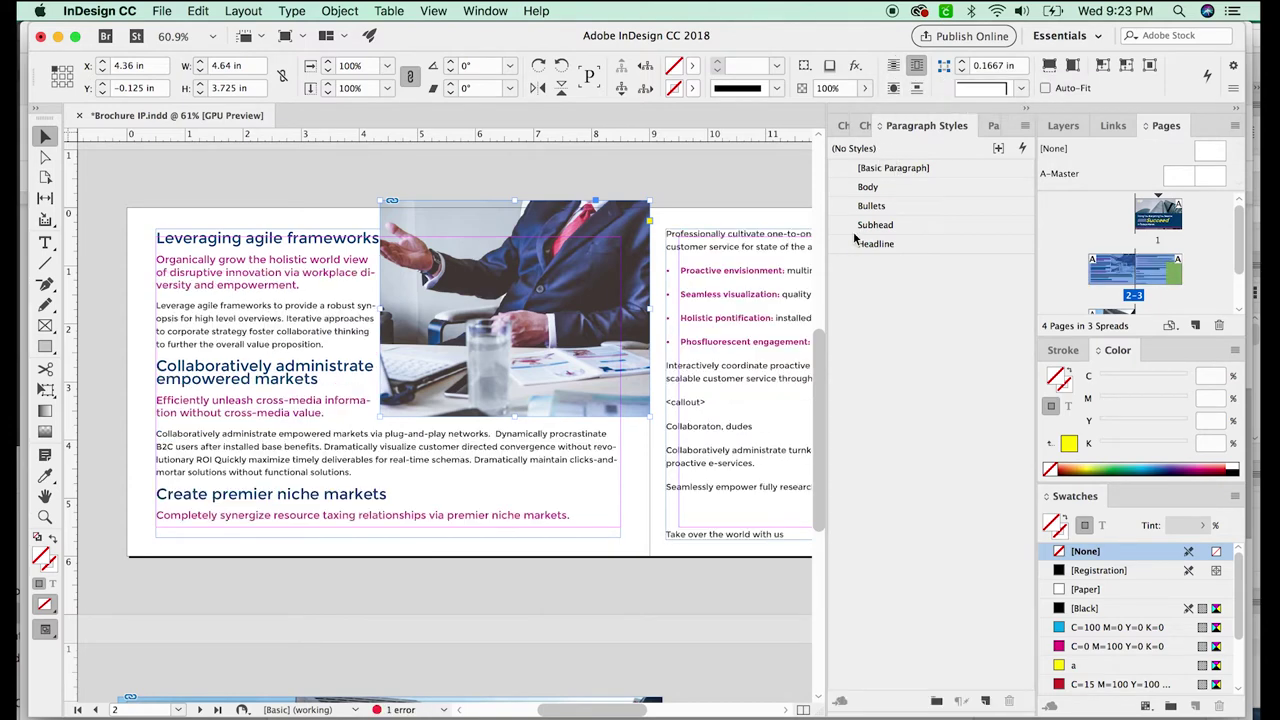
pyautogui.press('super+alt+w')
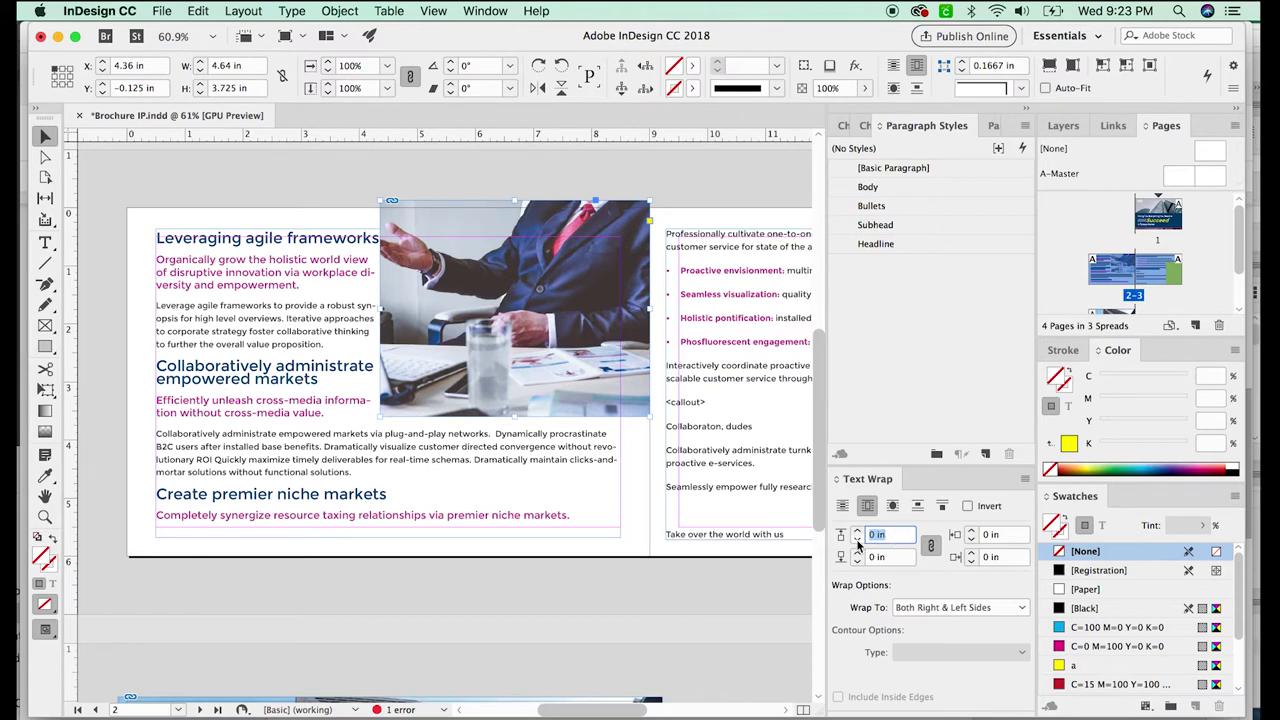
pyautogui.press('Up')
pyautogui.press('Up')
pyautogui.press('Up')
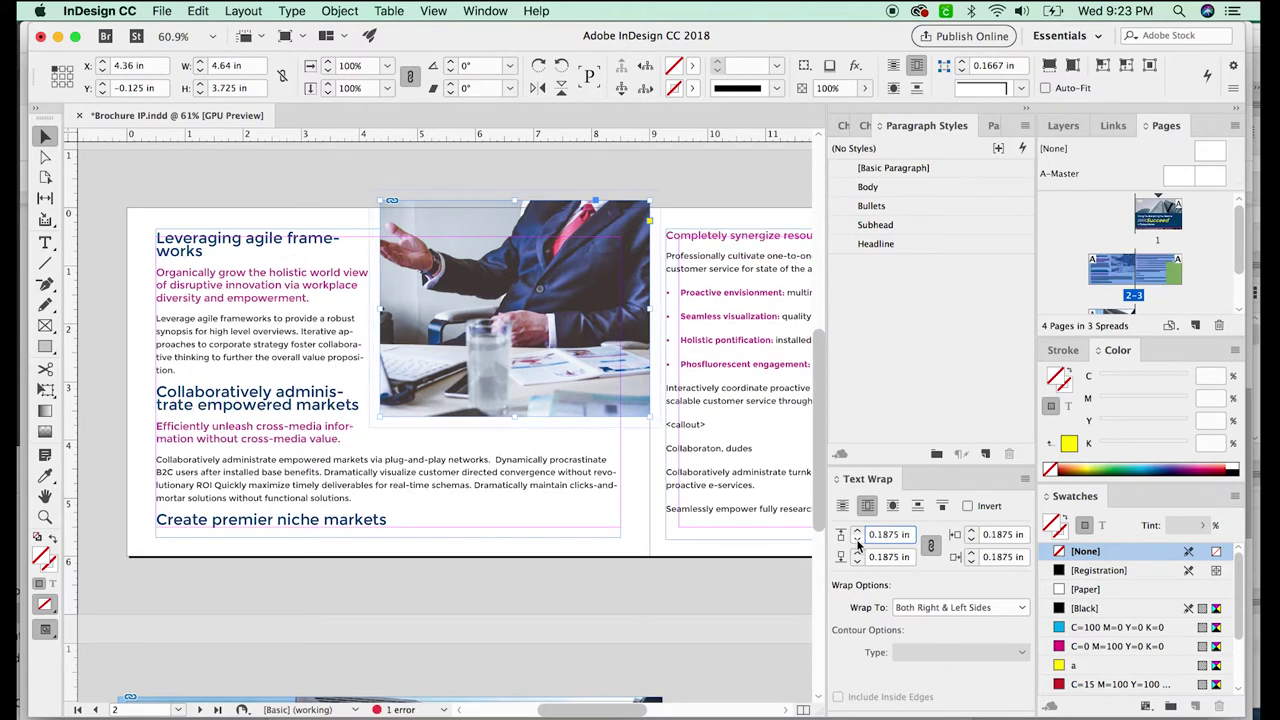
pyautogui.click(240, 189)
# Draw a yellow bar about 0.14 in wide and 3.72 in tall against the photo's left edge and extend it to the photo's bottom.
pyautogui.scroll(-1, 417, 506)
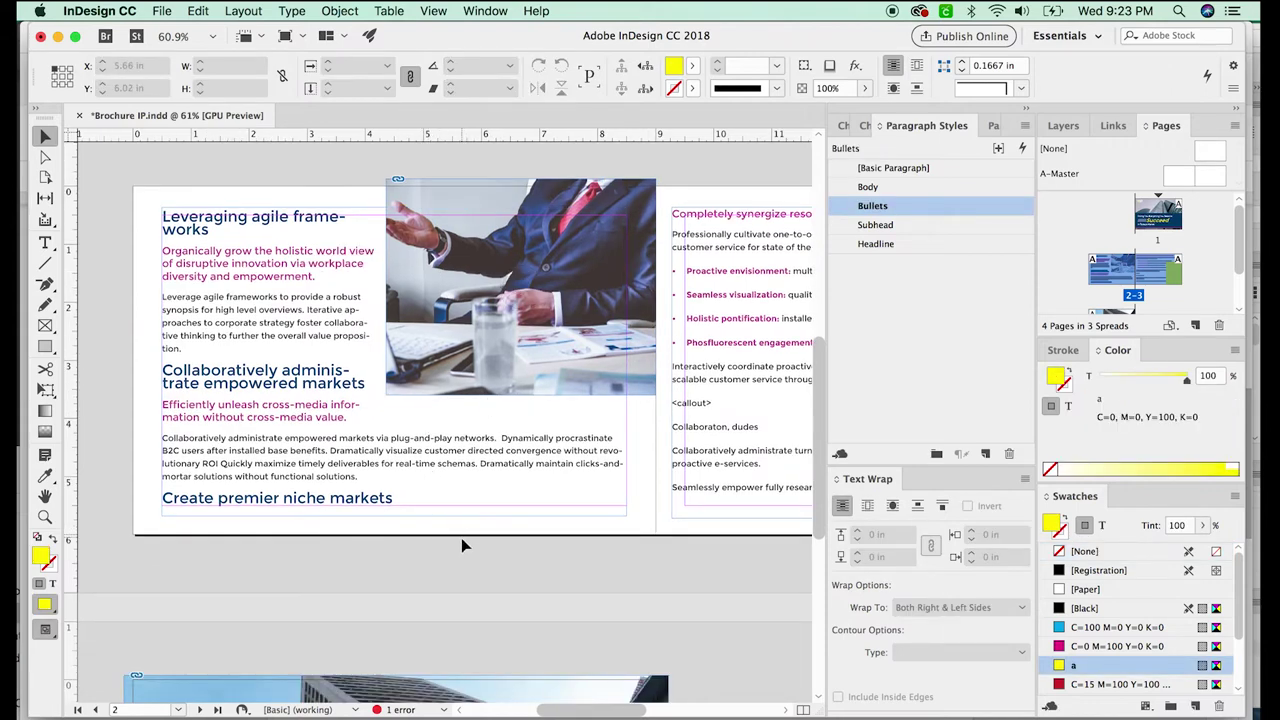
pyautogui.moveTo(357, 179); pyautogui.dragTo(348, 395)
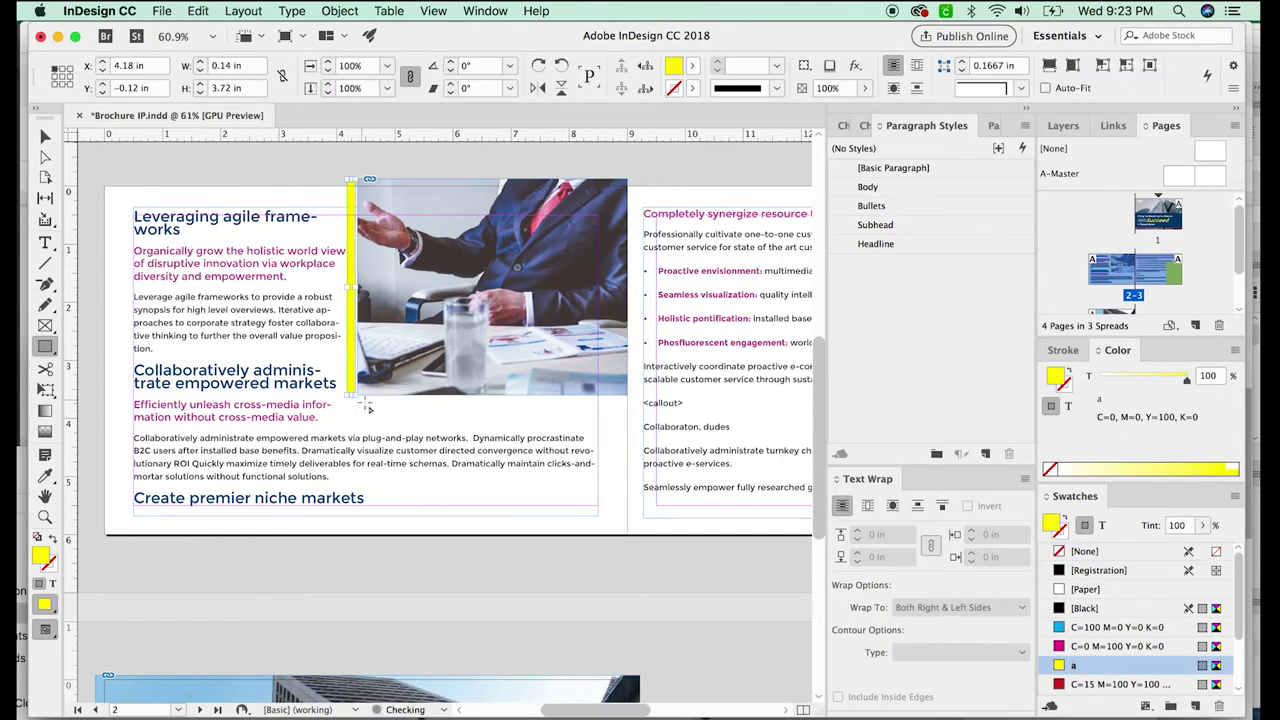
pyautogui.press('z')
pyautogui.moveTo(426, 171); pyautogui.dragTo(256, 476)
pyautogui.press('v')
pyautogui.moveTo(468, 437); pyautogui.dragTo(472, 432)
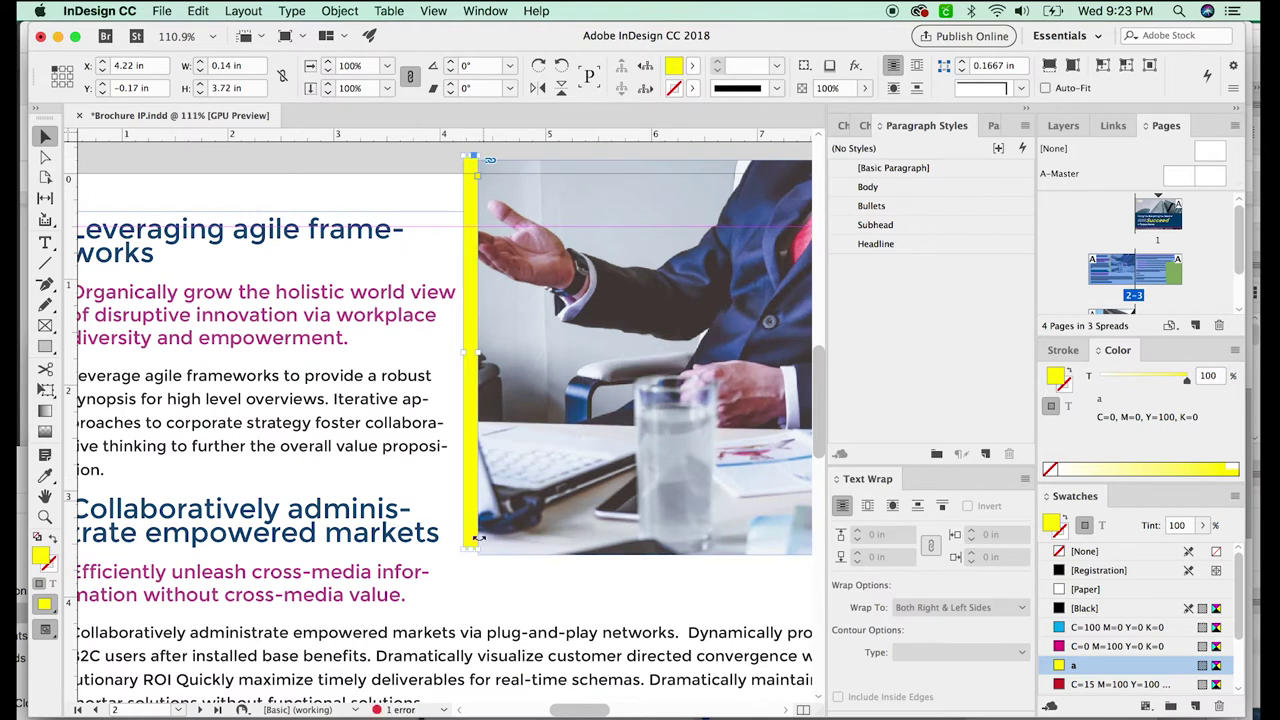
pyautogui.moveTo(470, 549); pyautogui.dragTo(471, 555)
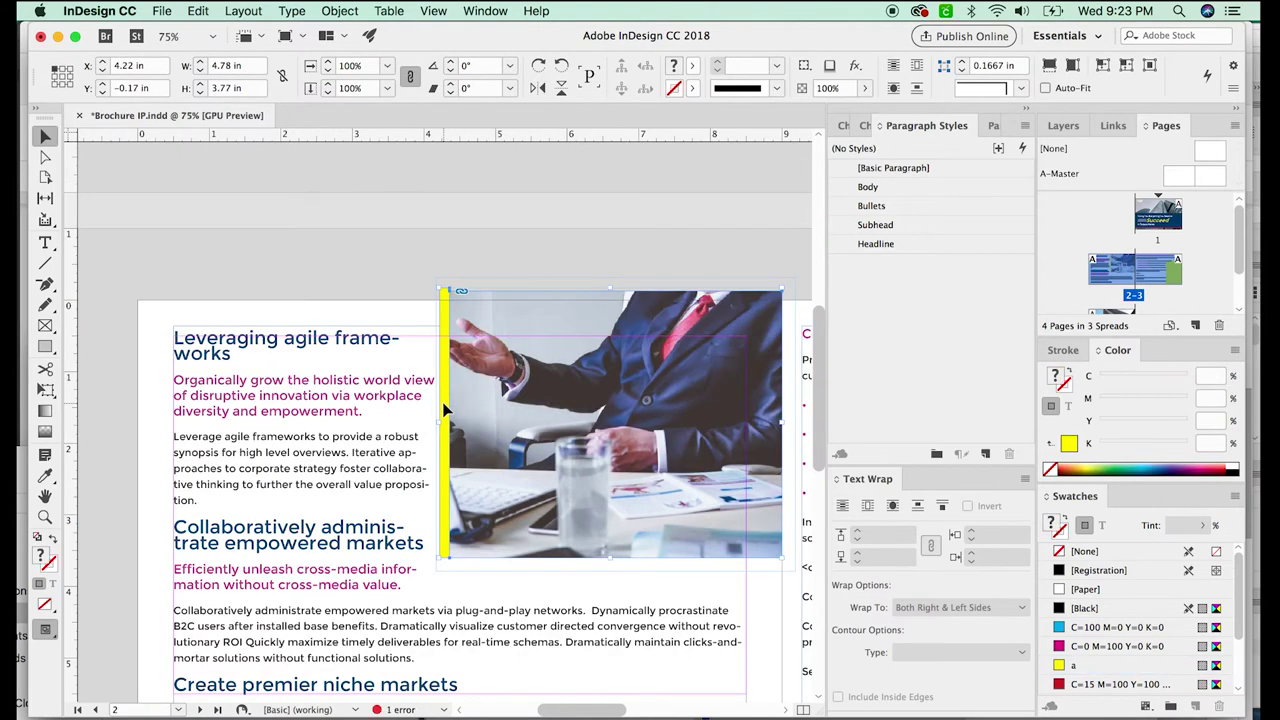
# Group the yellow bar with the photo, wrap text around the group's bounding box, and increase only the left offset.
pyautogui.press('super+g')
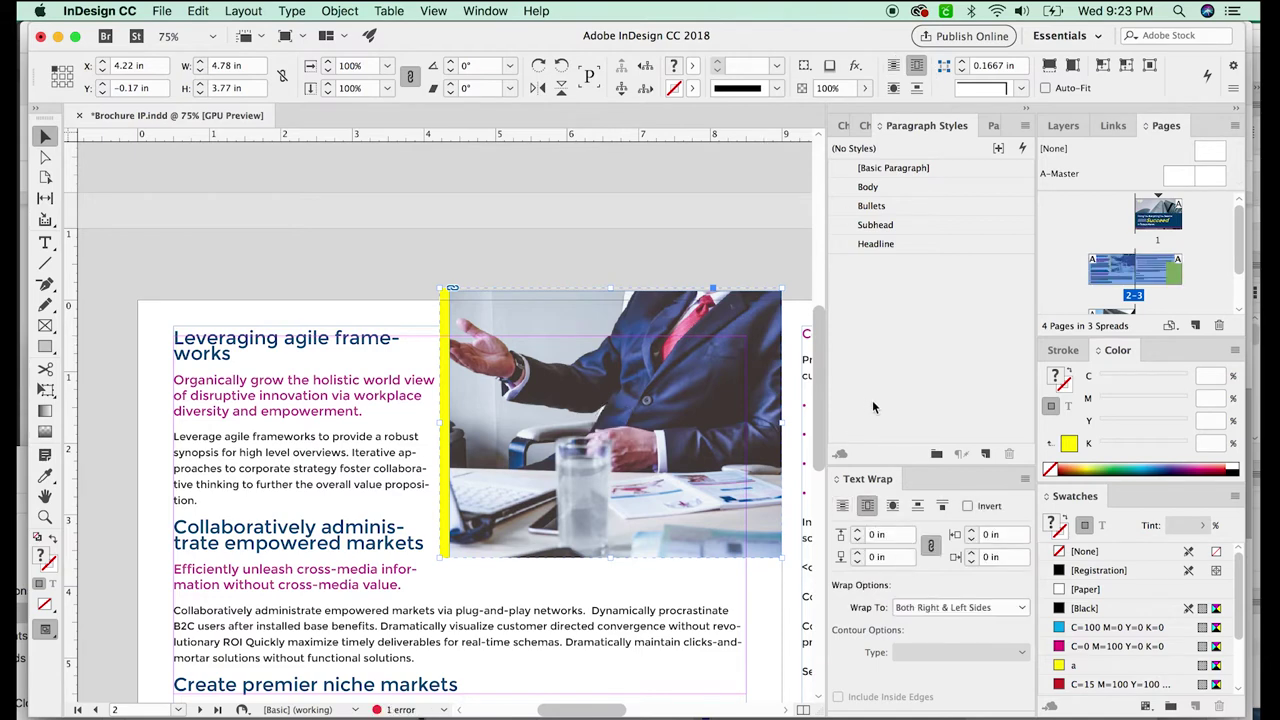
pyautogui.click(973, 534)
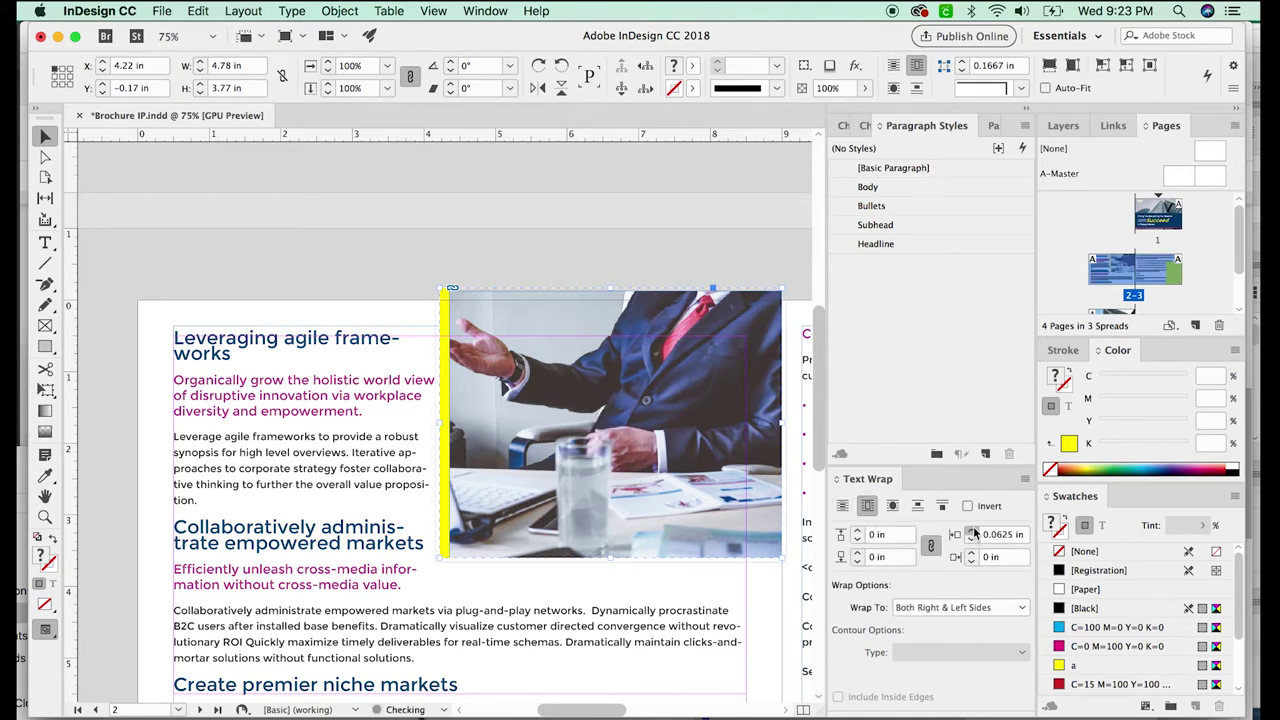
pyautogui.click(973, 534)
pyautogui.click(973, 534)
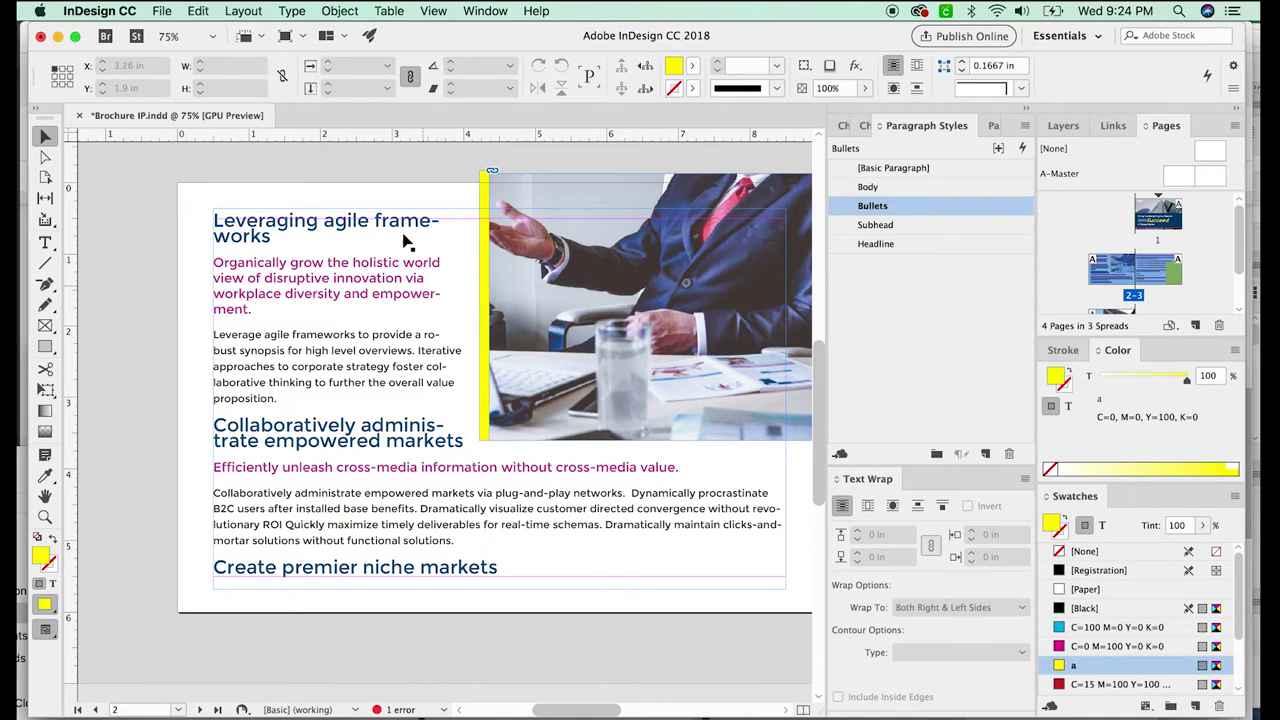
# Turn off hyphenation for the entire text story on pages 2–3.
pyautogui.click(843, 125)
pyautogui.click(952, 125)
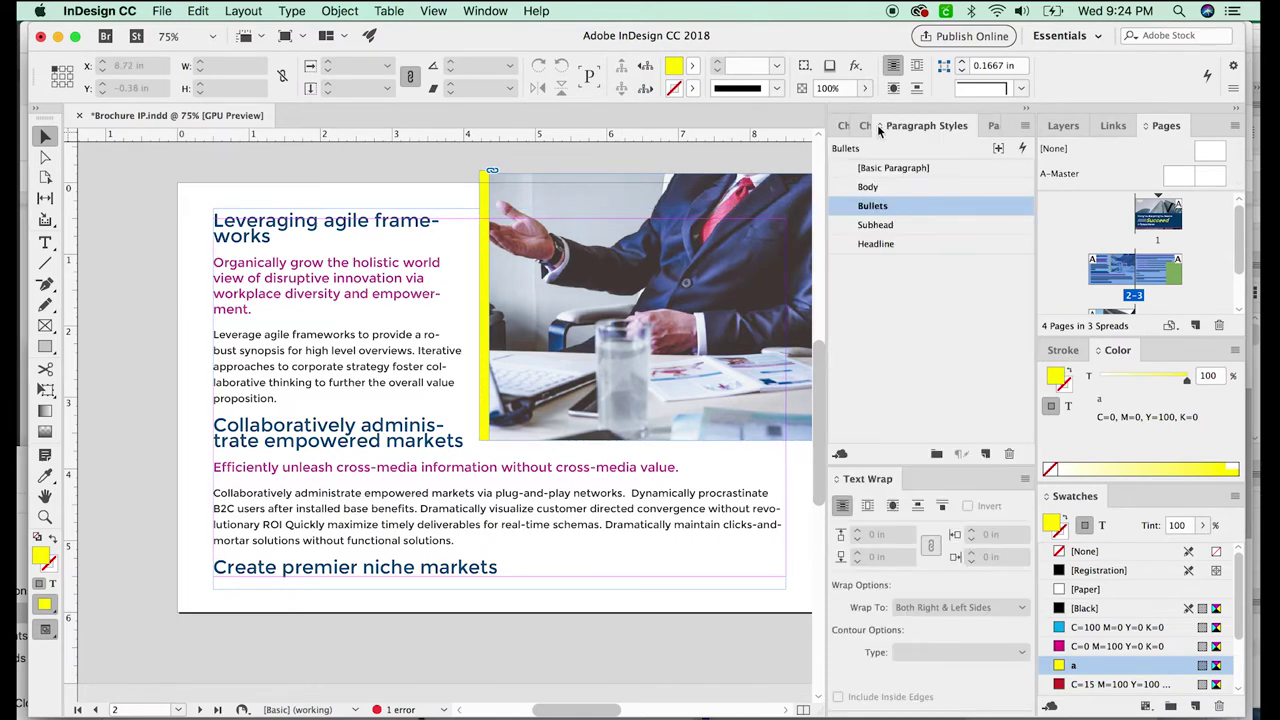
pyautogui.click(993, 125)
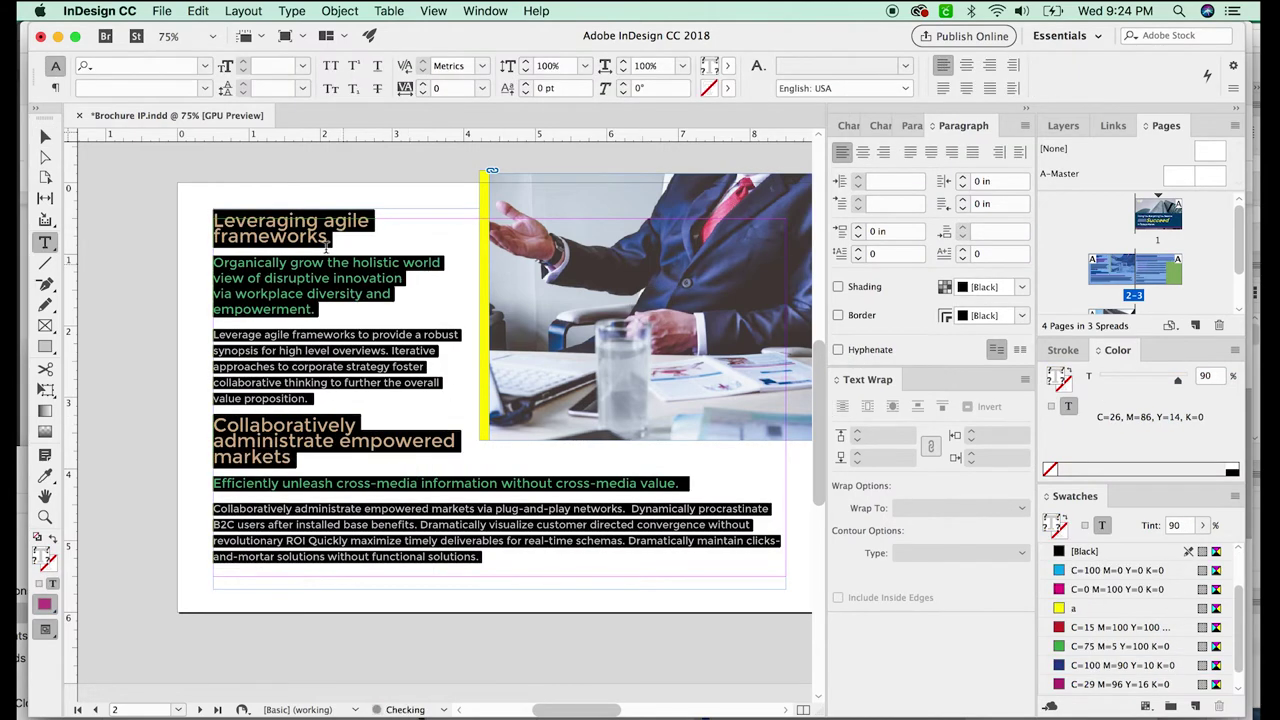
pyautogui.click(45, 136)
pyautogui.click(483, 432)
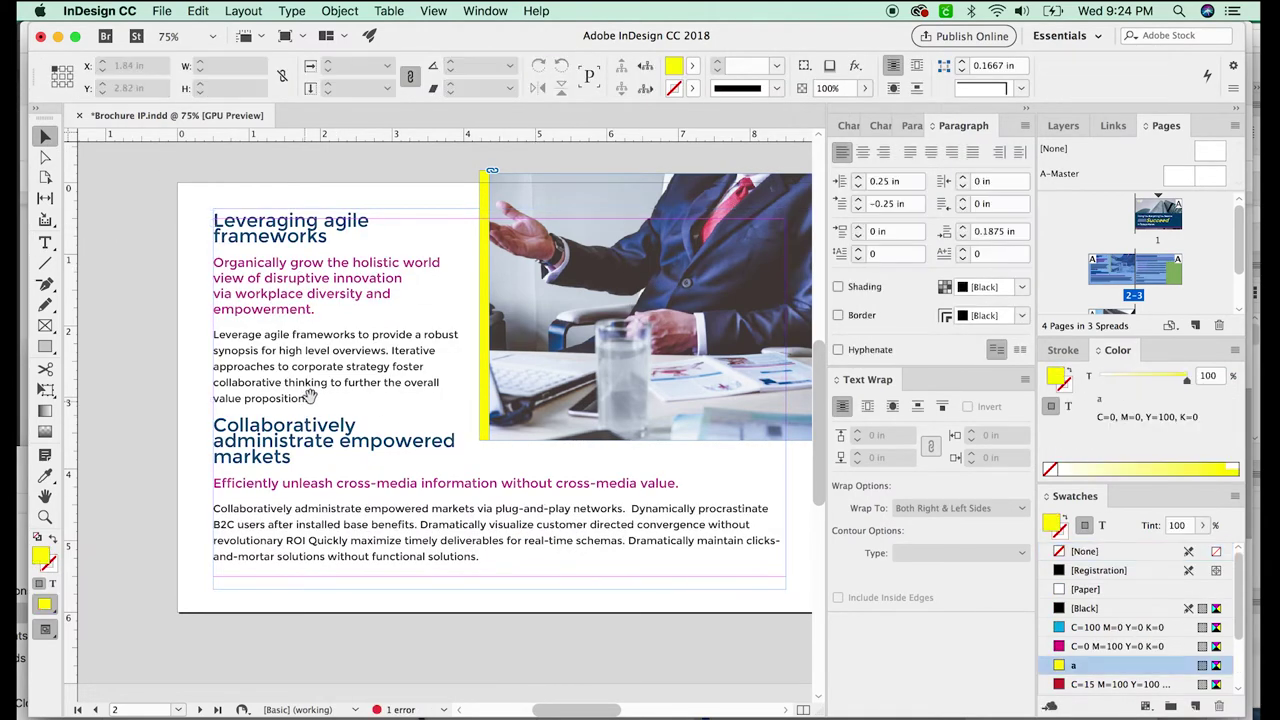
# Examine the font size and leading of the "Leveraging agile frameworks" heading on page 2.
pyautogui.moveTo(310, 397); pyautogui.dragTo(320, 417)
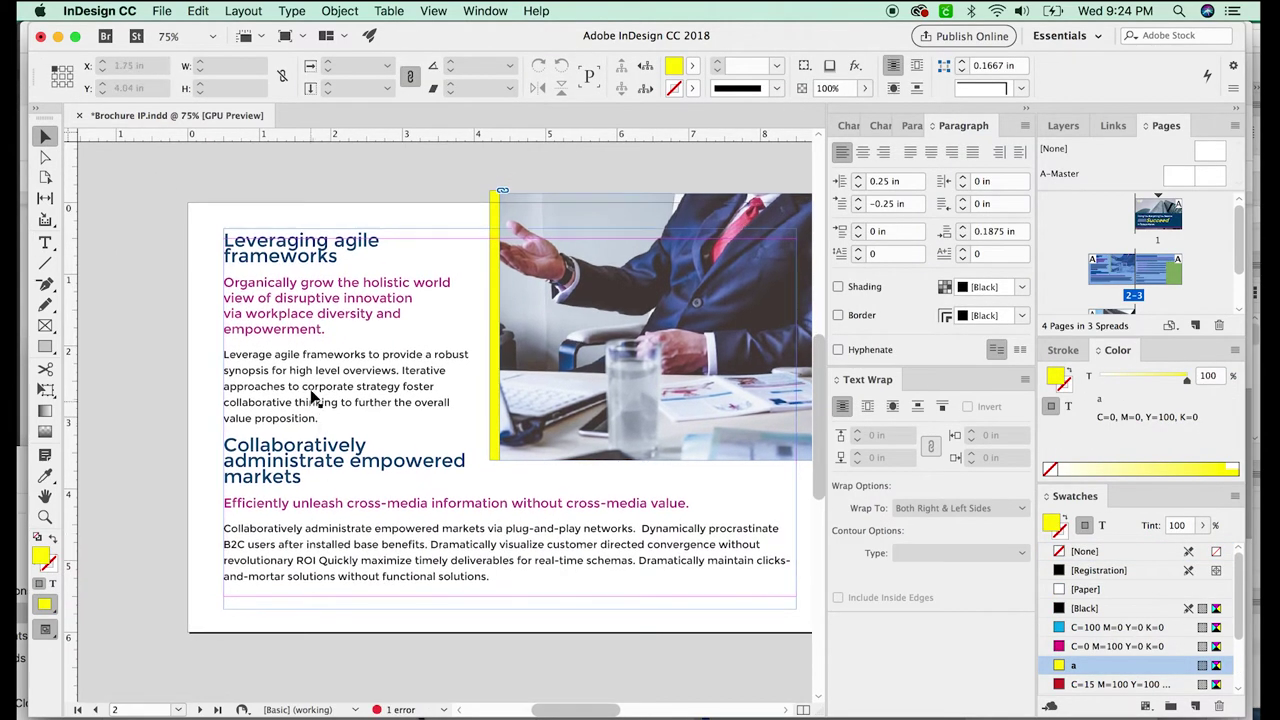
pyautogui.doubleClick(240, 252)
pyautogui.moveTo(256, 241); pyautogui.dragTo(305, 266)
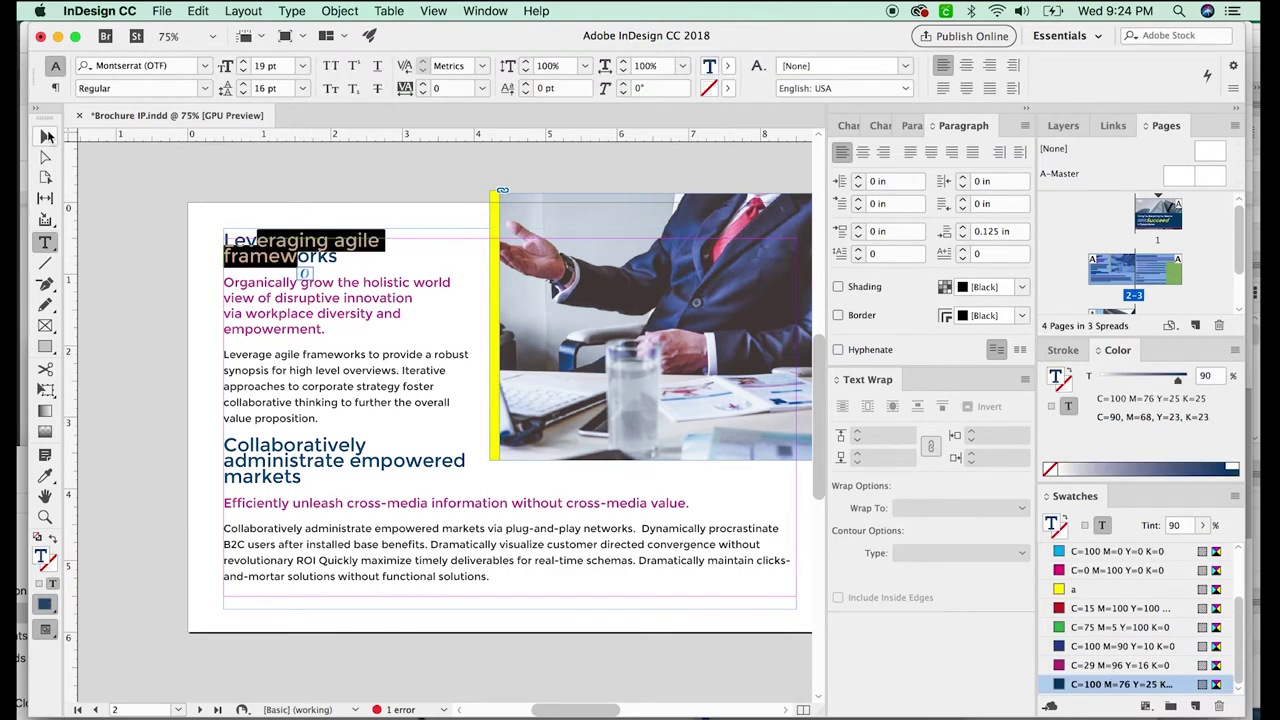
pyautogui.press('Escape')
pyautogui.doubleClick(310, 252)
pyautogui.tripleClick(305, 248)
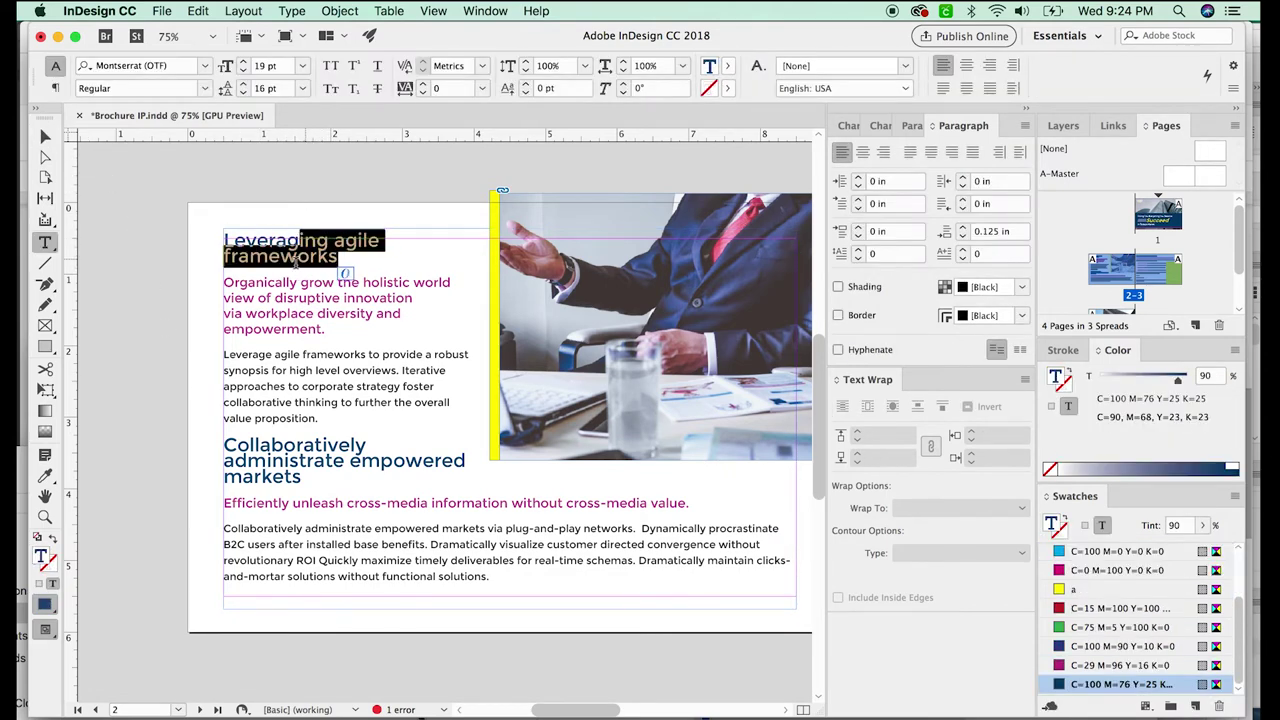
pyautogui.press('Escape')
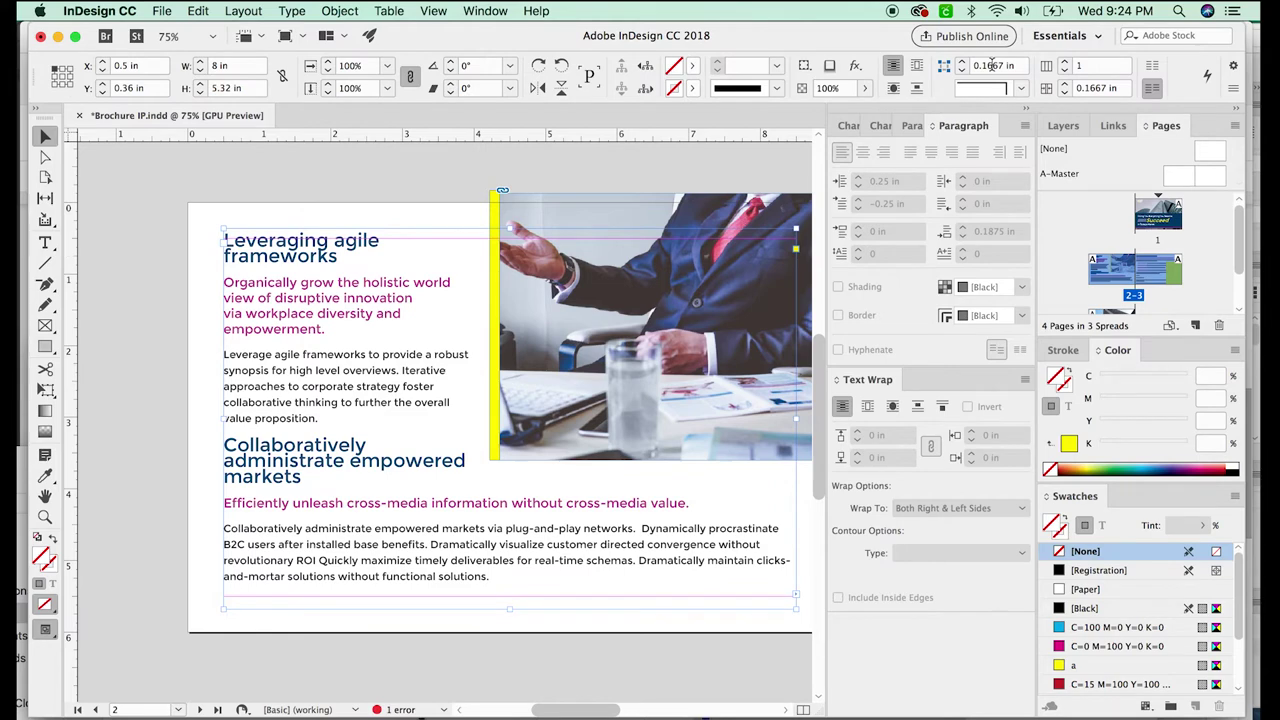
# Set the leading of the Headline paragraph style to 20 pt.
pyautogui.click(909, 126)
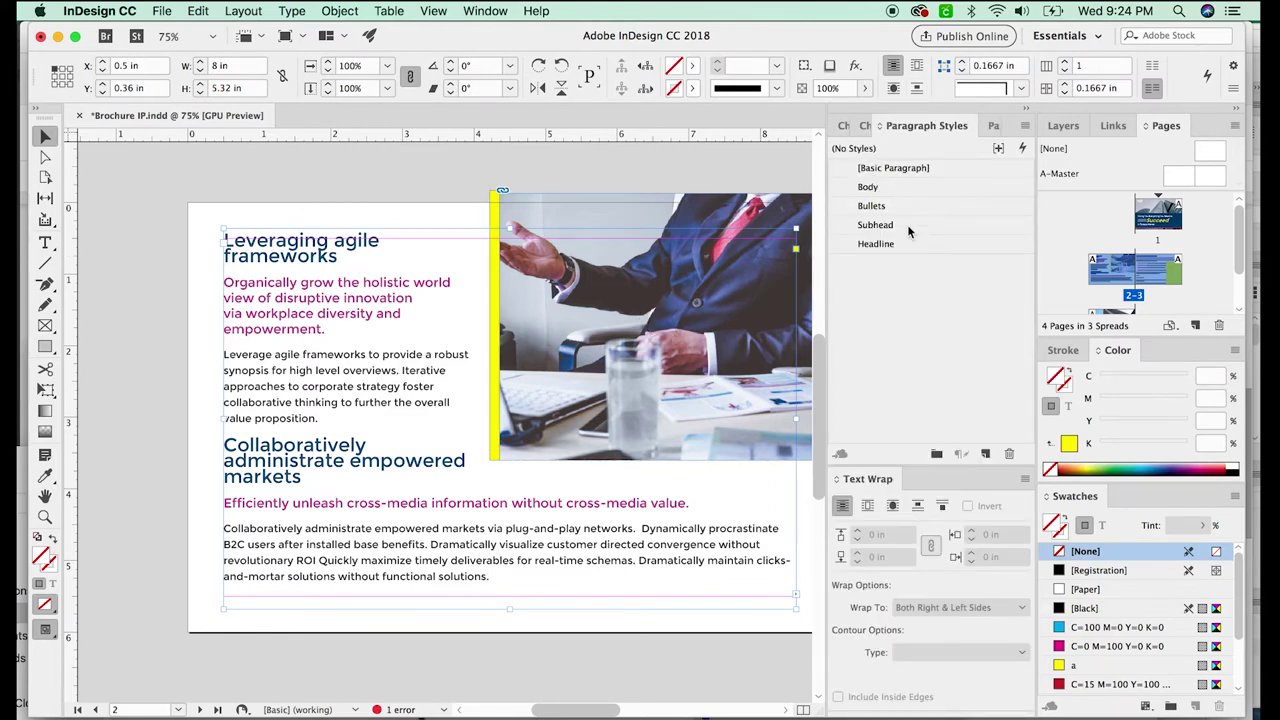
pyautogui.doubleClick(876, 243)
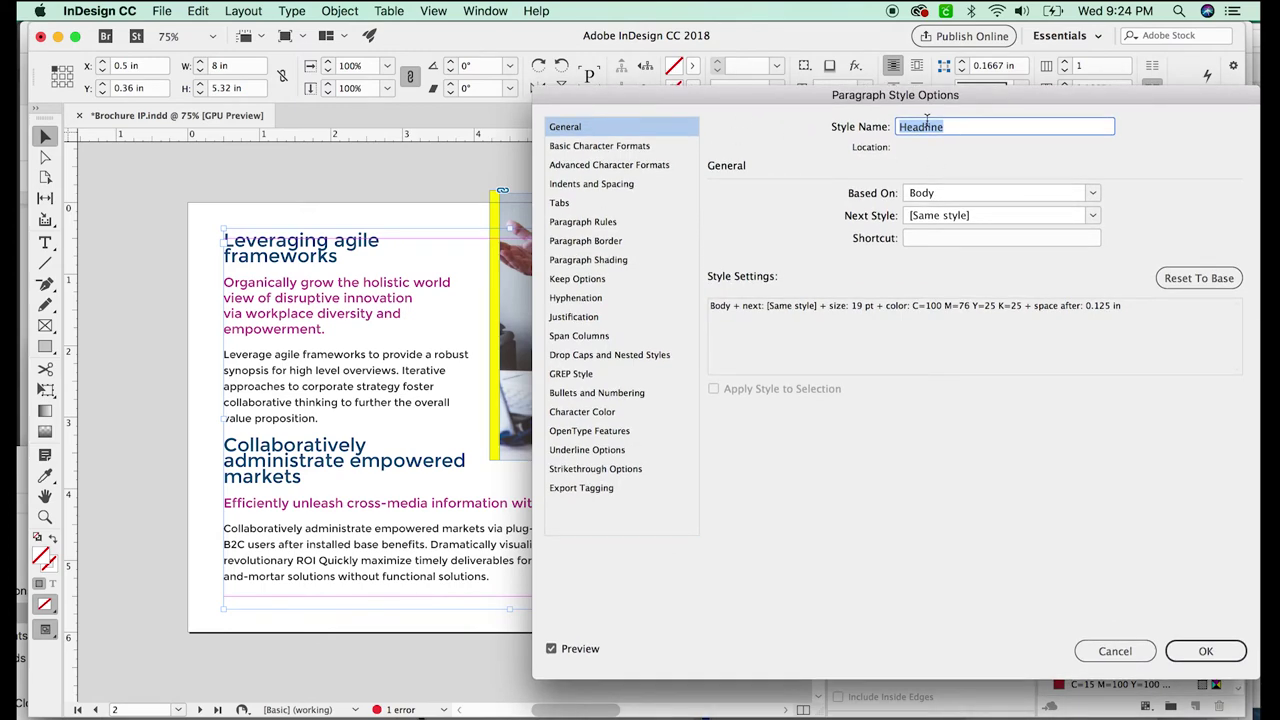
pyautogui.click(642, 147)
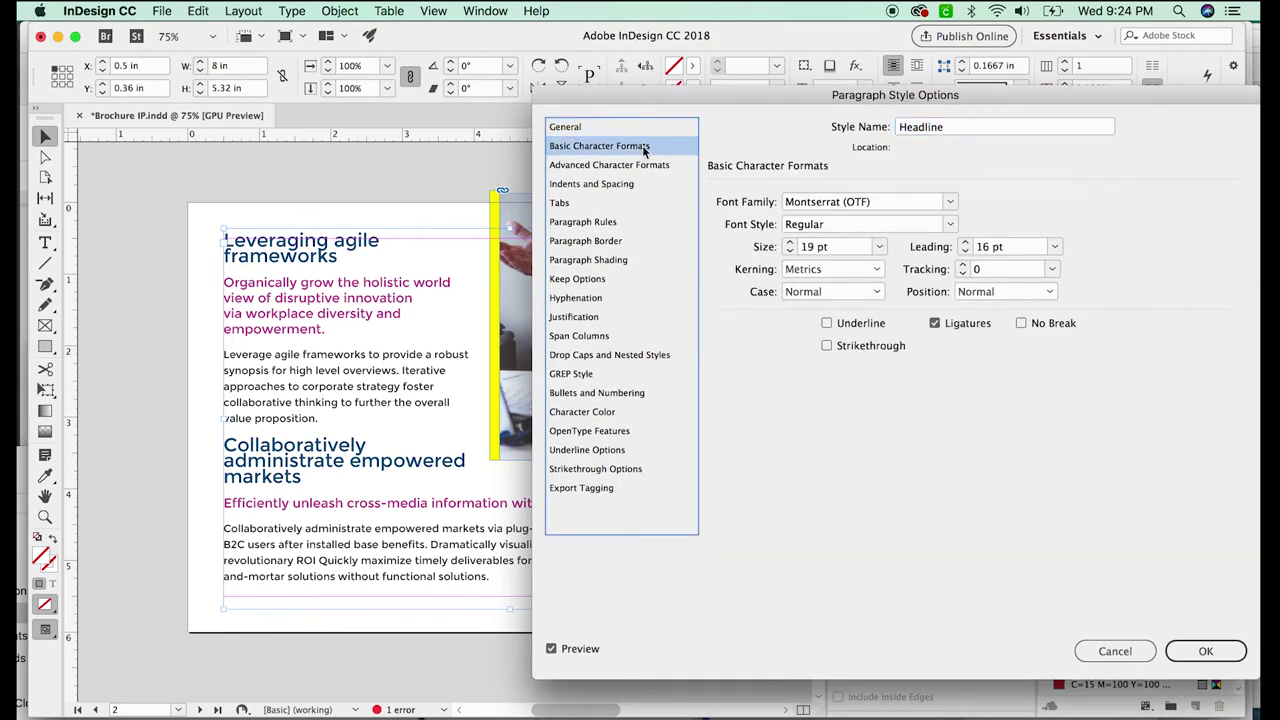
pyautogui.click(1005, 250)
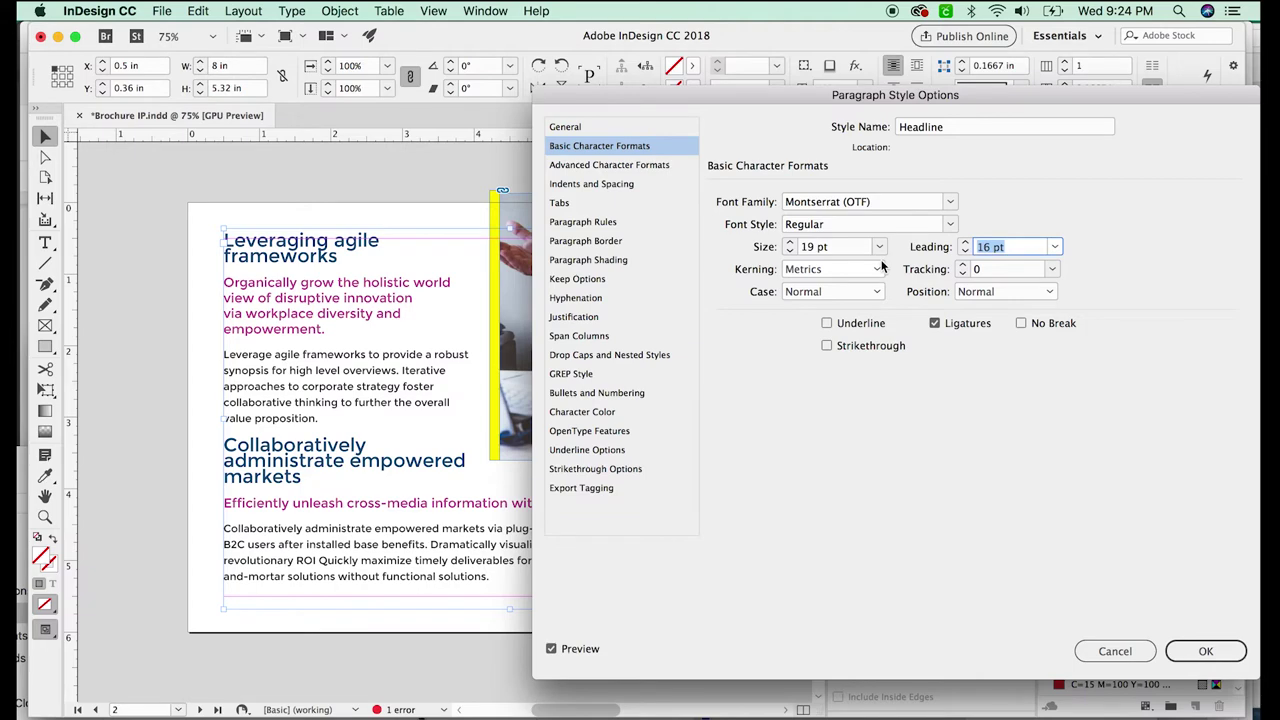
pyautogui.press('Up')
pyautogui.press('Up')
pyautogui.press('Up')
pyautogui.press('Up')
pyautogui.press('Up')
pyautogui.press('Up')
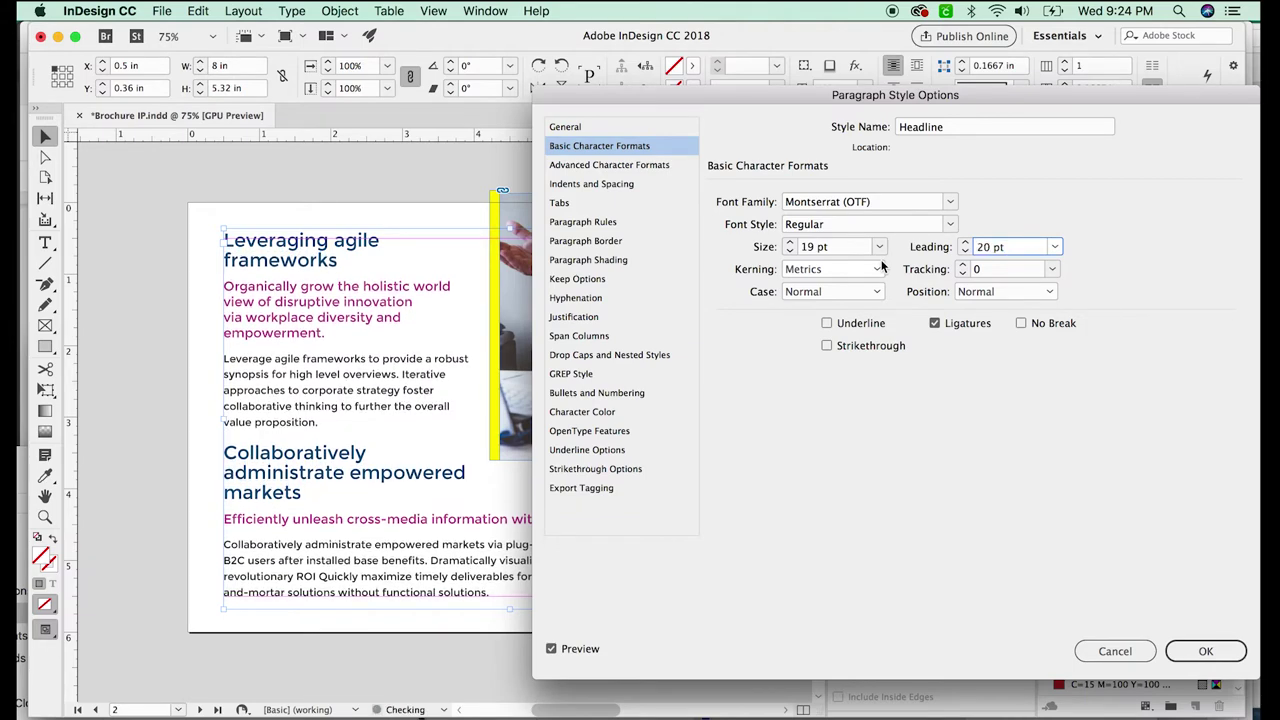
pyautogui.click(1206, 651)
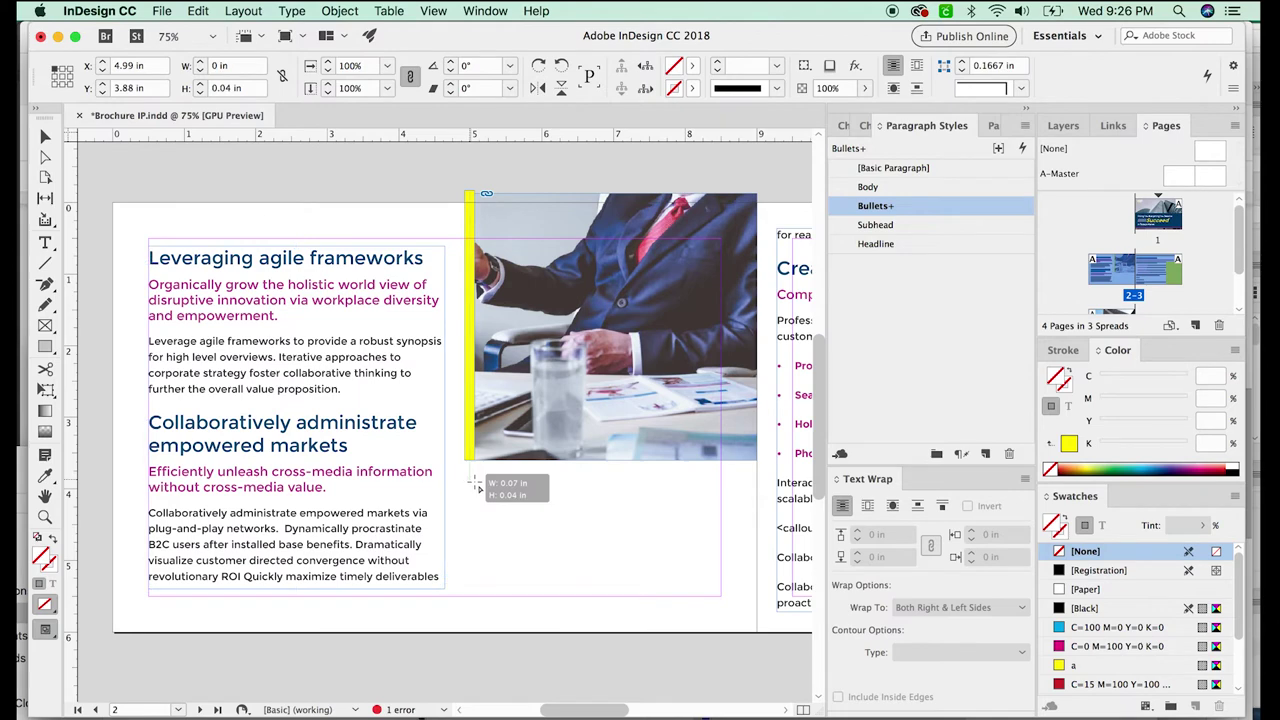
# Draw a linked text frame about 3.58 in wide and 1.08 in tall below the photo, and narrow page 2's left text frame to about 3.84 in.
pyautogui.moveTo(469, 478)
pyautogui.mouseDown()
pyautogui.moveTo(740, 545)
pyautogui.moveTo(737, 560)
pyautogui.mouseUp()
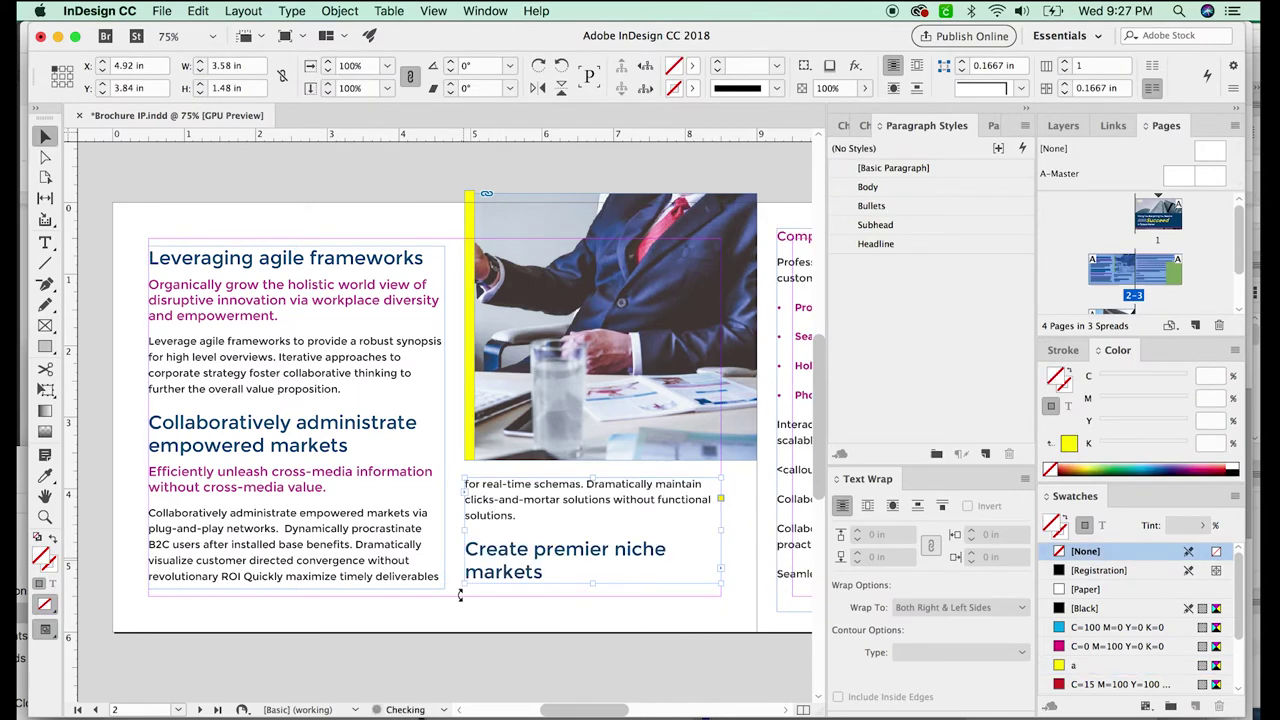
pyautogui.click(501, 625)
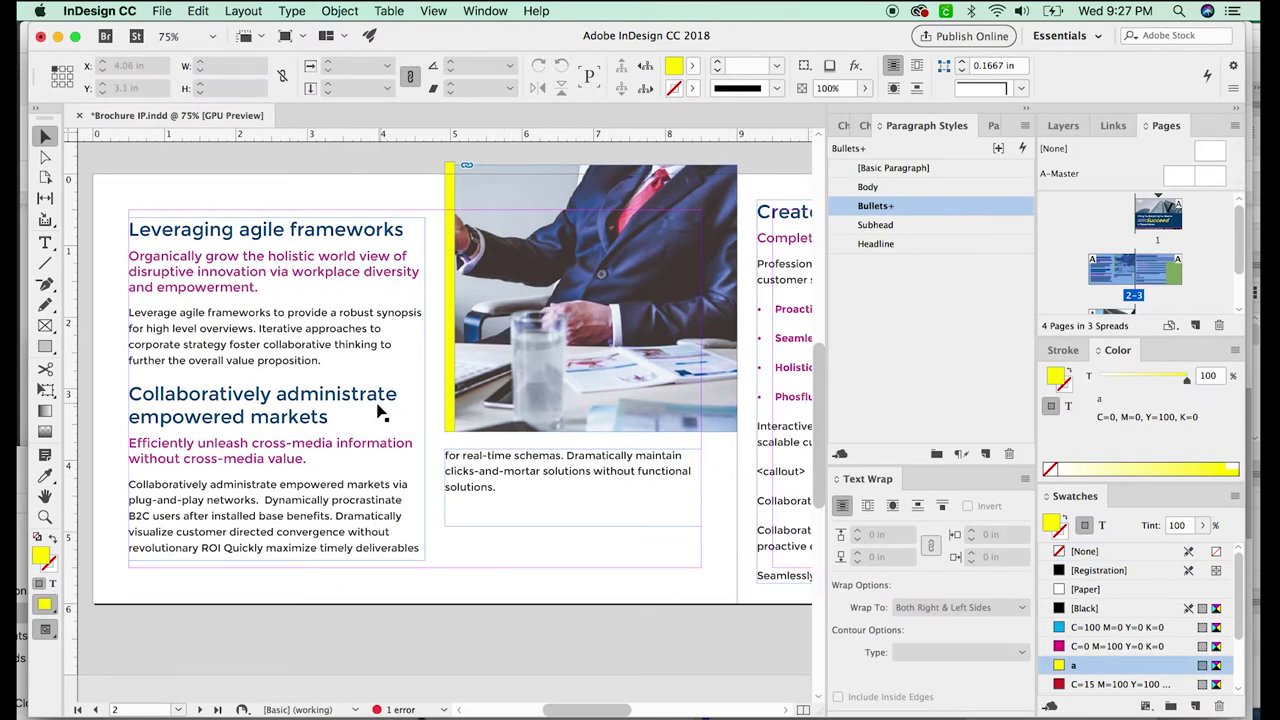
pyautogui.click(380, 410)
pyautogui.moveTo(428, 392); pyautogui.dragTo(403, 432)
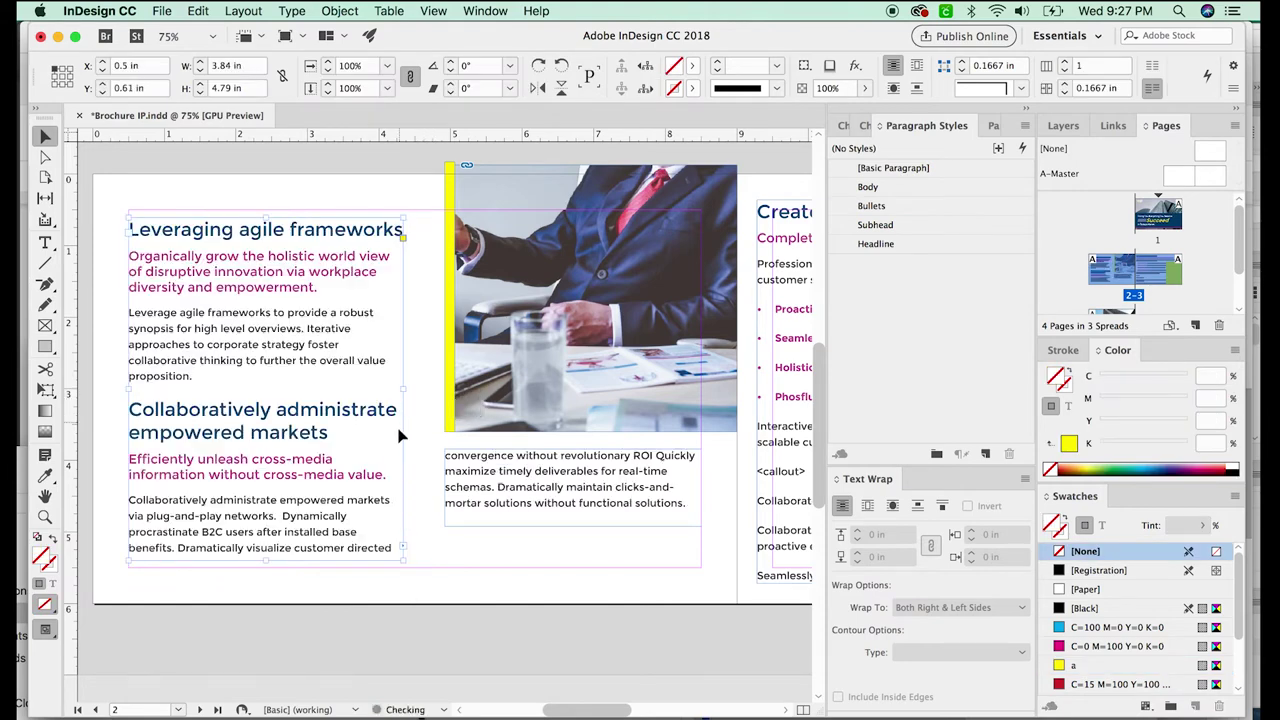
pyautogui.click(560, 488)
# Switch the spread to preview mode so guides and frame edges are hidden, and review the page 2 layout.
pyautogui.hscroll(3, 480, 585)
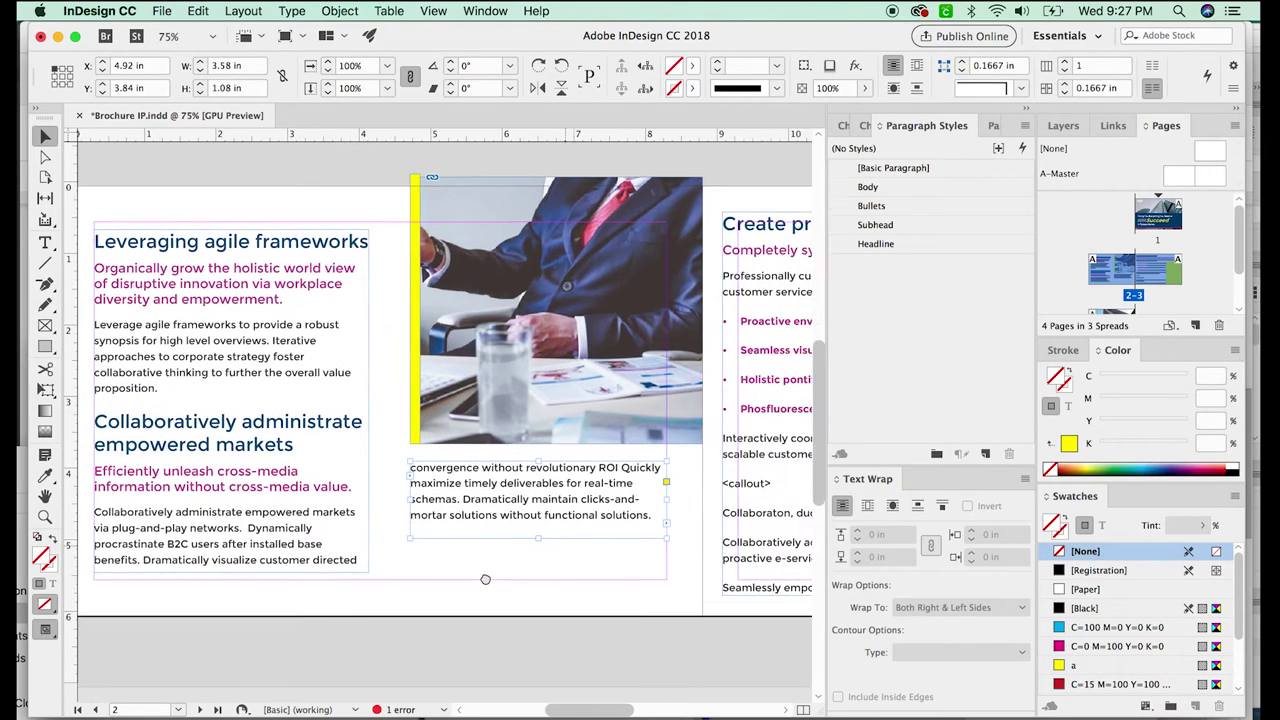
pyautogui.moveTo(490, 578); pyautogui.dragTo(574, 537)
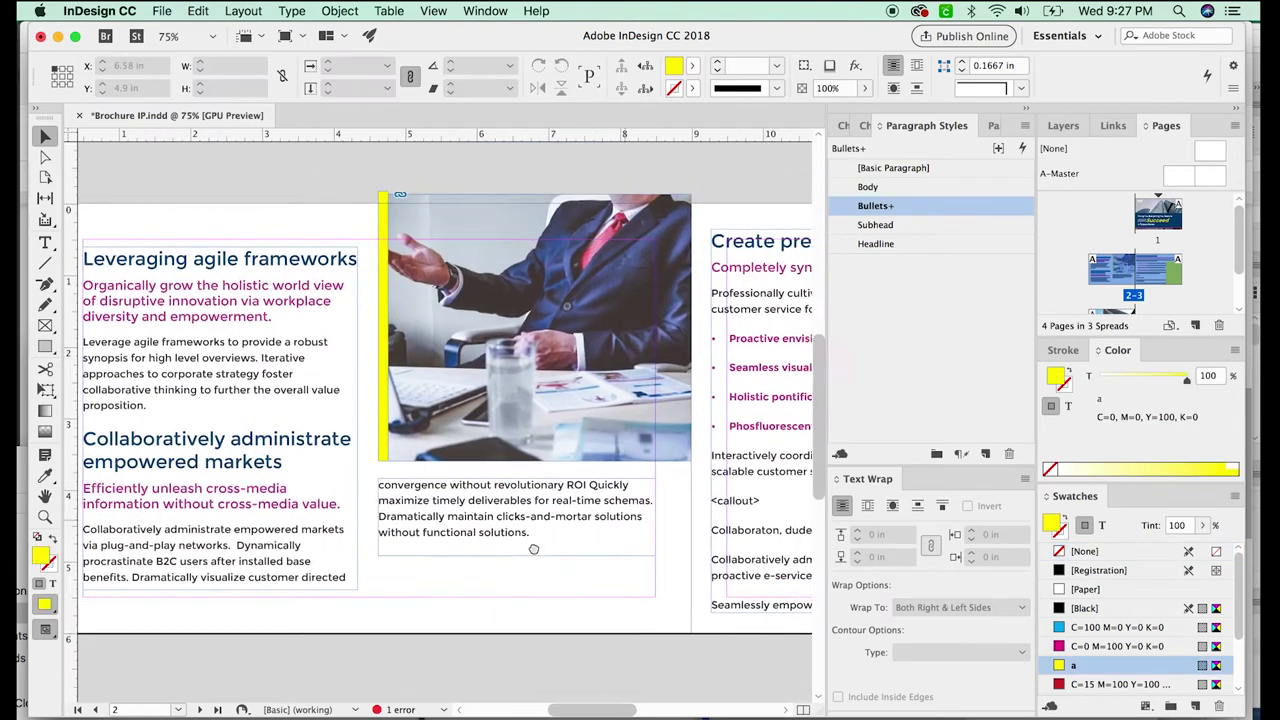
pyautogui.moveTo(505, 552); pyautogui.dragTo(541, 531)
pyautogui.scroll(-1, 545, 525)
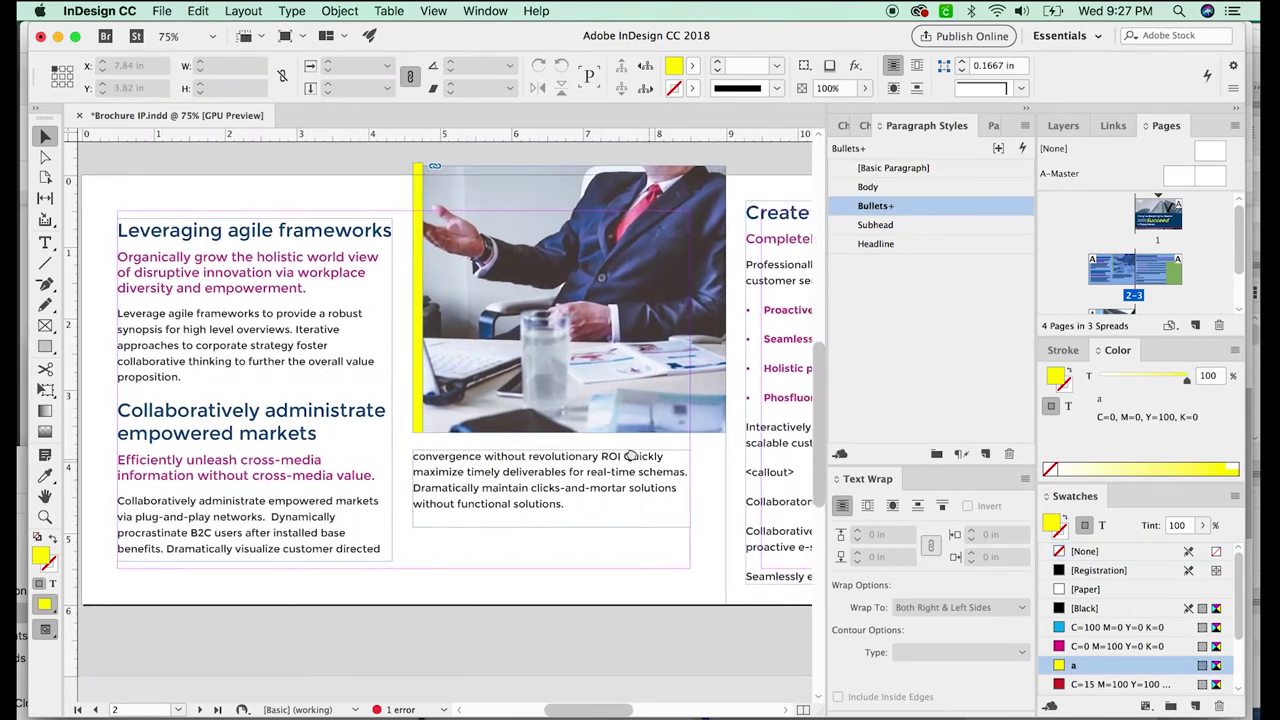
pyautogui.hscroll(3, 550, 515)
pyautogui.hscroll(-3, 580, 499)
pyautogui.press('w')
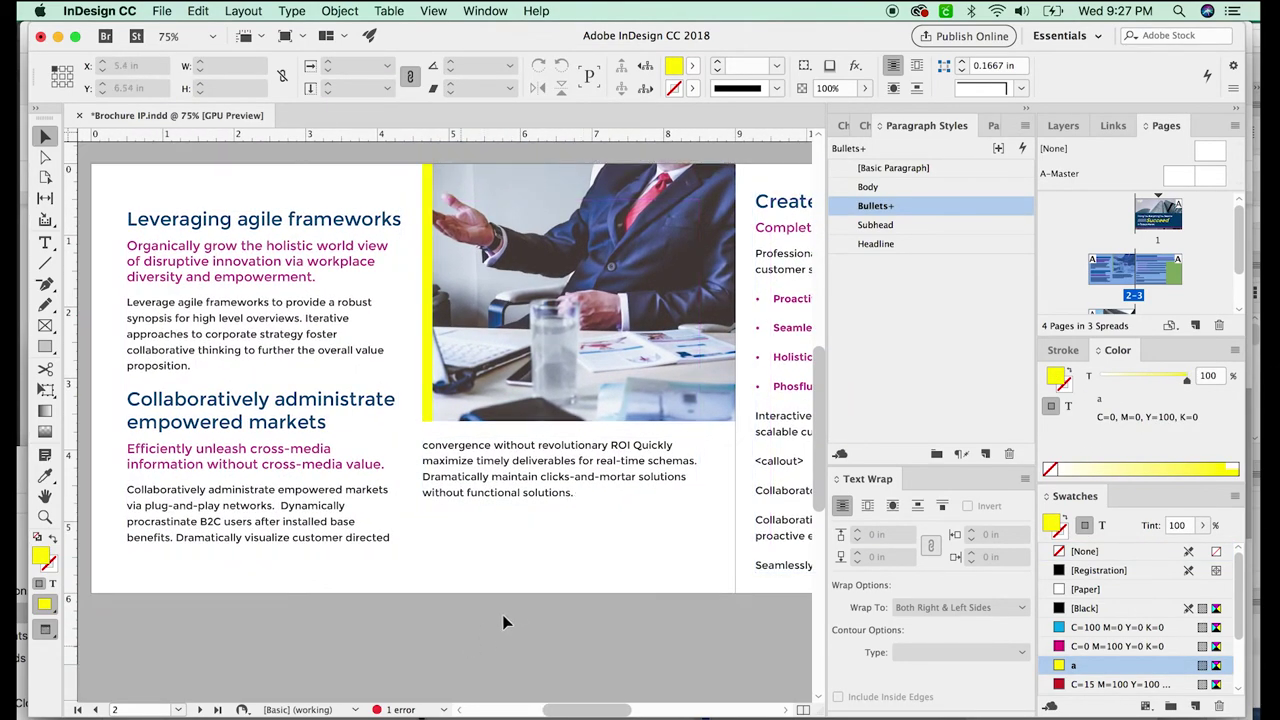
pyautogui.moveTo(559, 620); pyautogui.dragTo(565, 649)
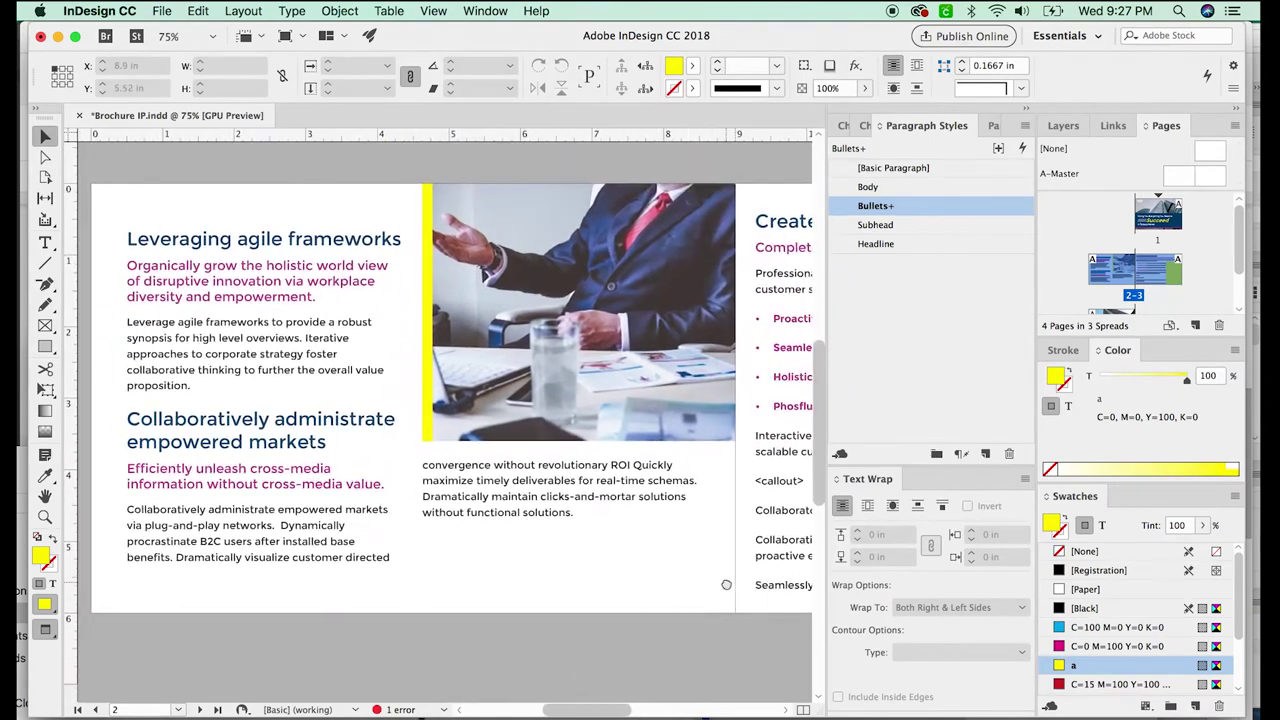
# Delete the yellow rectangle covering the body text on page 3.
pyautogui.hscroll(10, 726, 584)
pyautogui.click(620, 490)
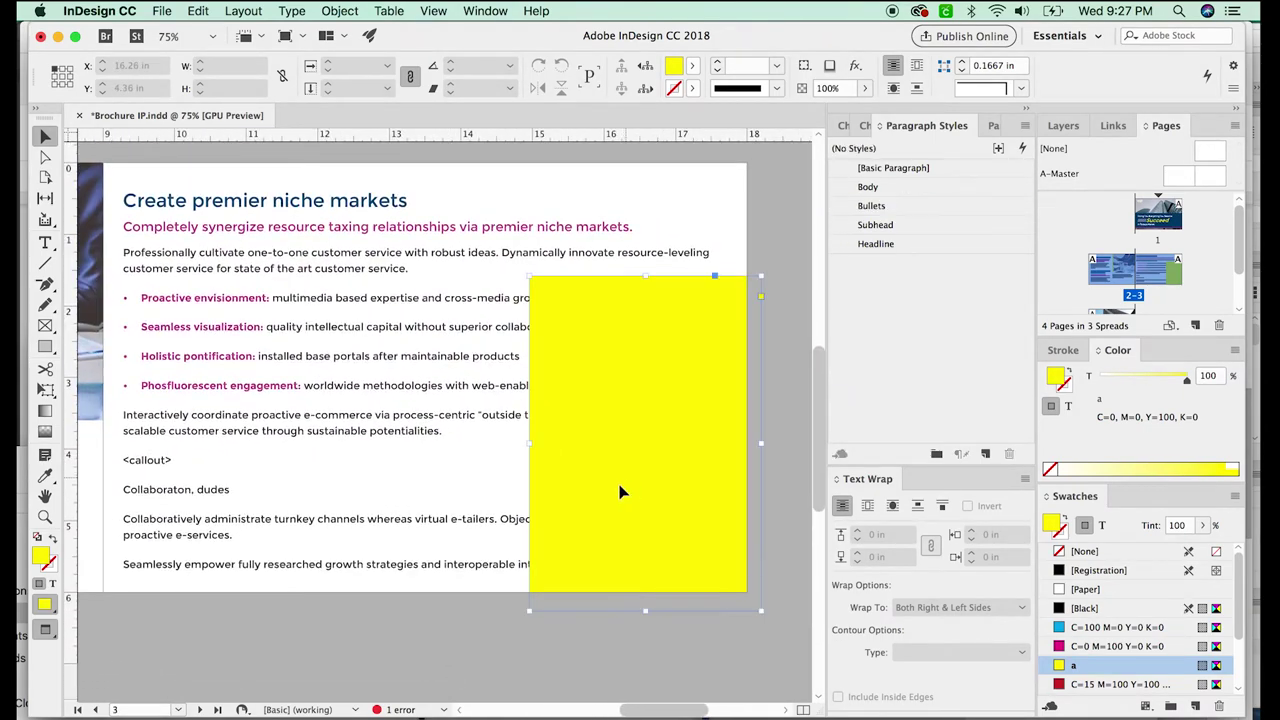
pyautogui.press('Delete')
pyautogui.hscroll(-9, 468, 645)
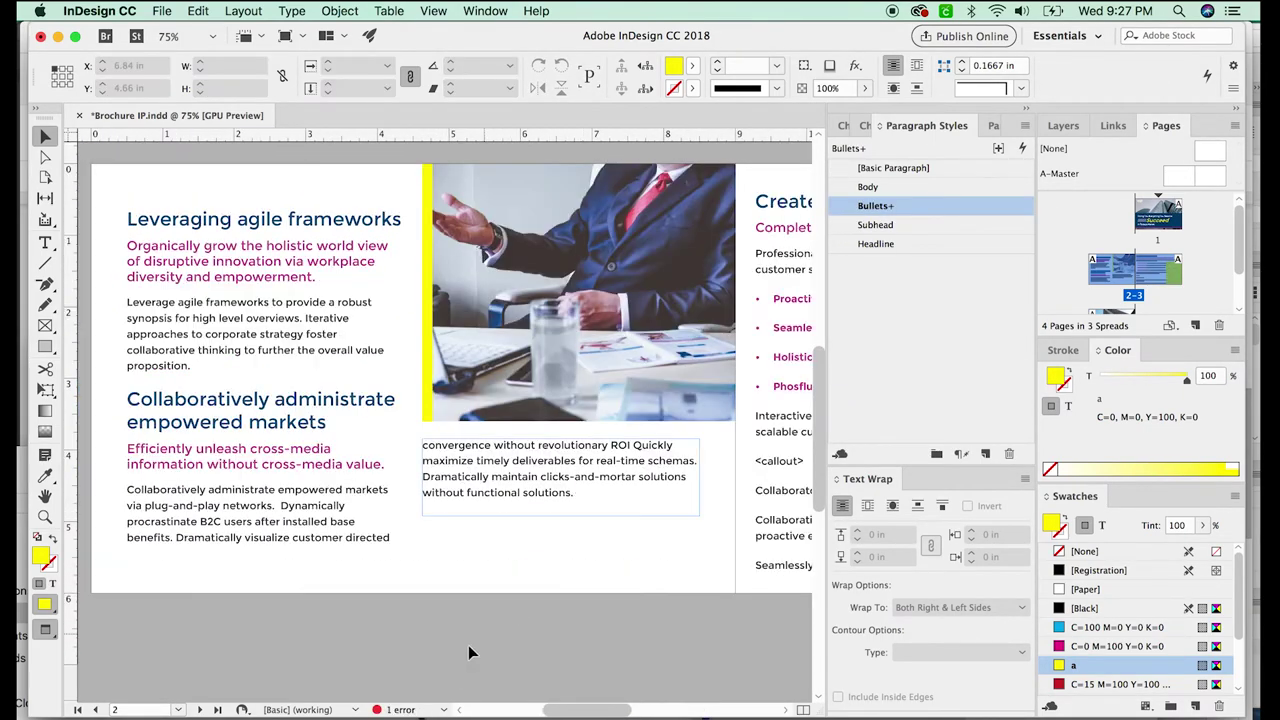
pyautogui.moveTo(541, 643); pyautogui.dragTo(589, 641)
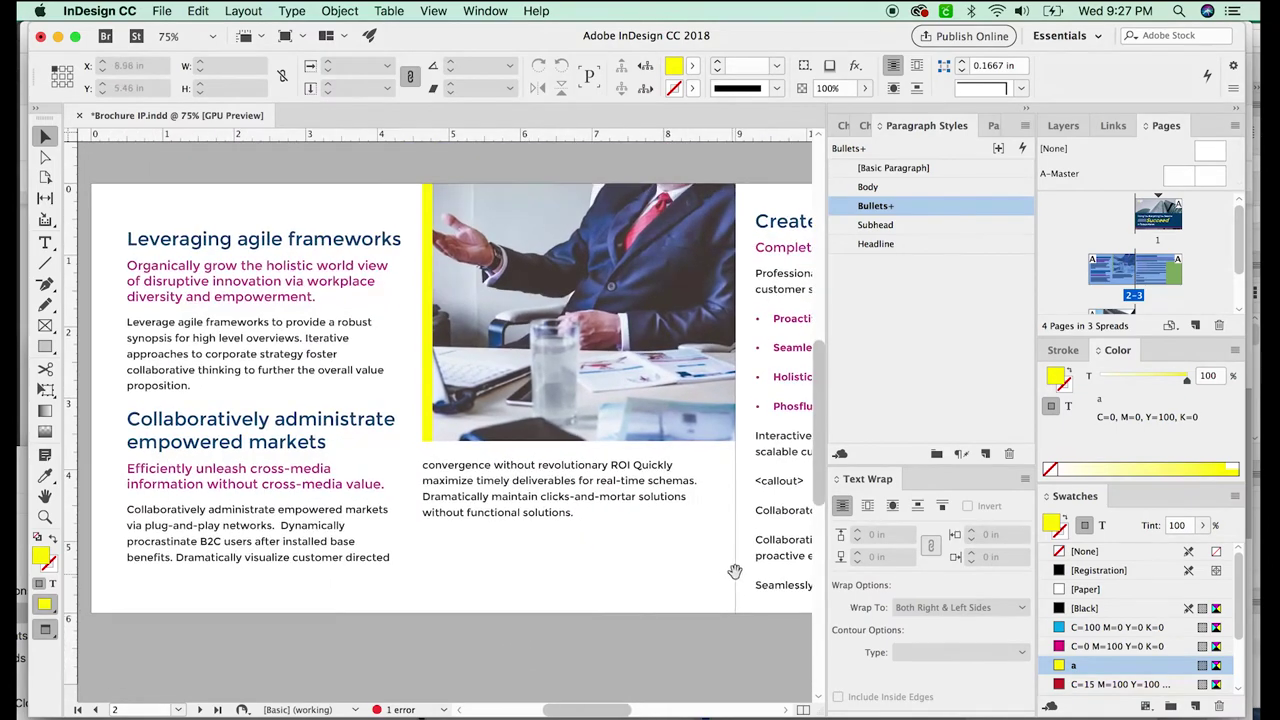
pyautogui.moveTo(734, 571); pyautogui.dragTo(326, 546)
pyautogui.moveTo(661, 466); pyautogui.dragTo(527, 516)
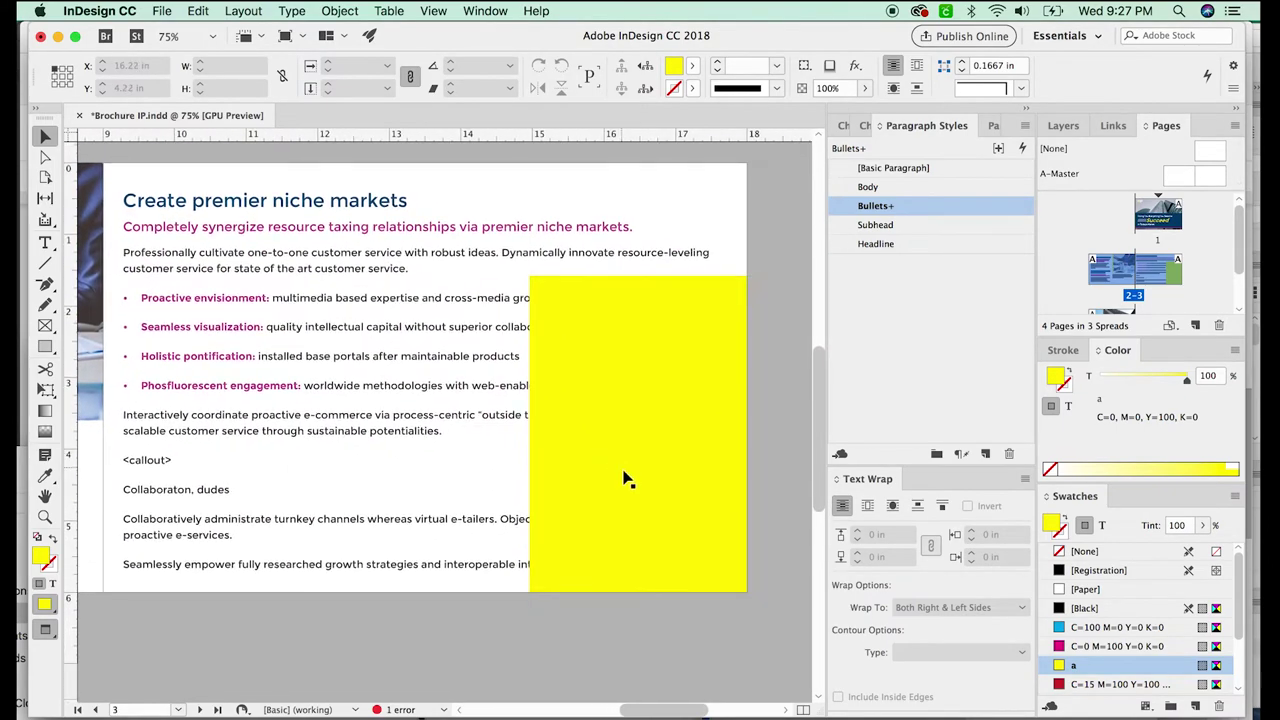
pyautogui.press('Delete')
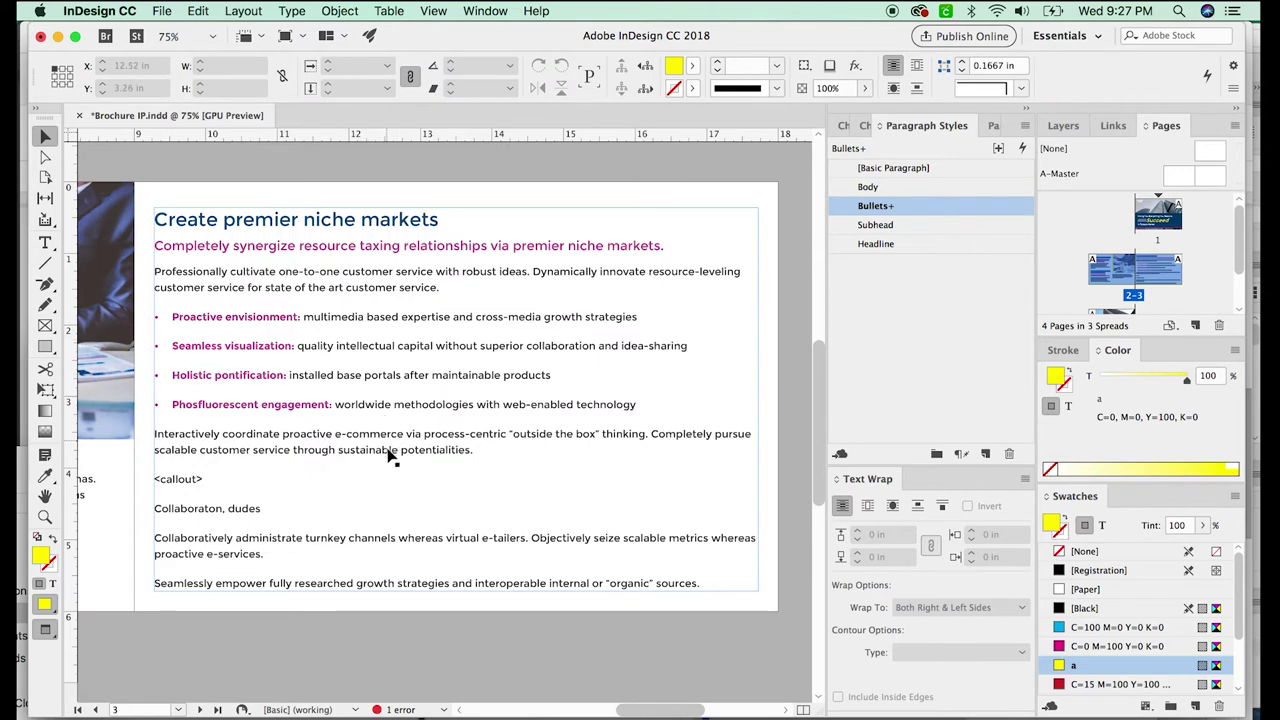
# Draw a full-height rectangle about 3.1 in wide and 6.32 in tall along page 3's outer edge, running past the page into the bleed.
pyautogui.scroll(-1, 400, 445)
pyautogui.hscroll(1, 400, 445)
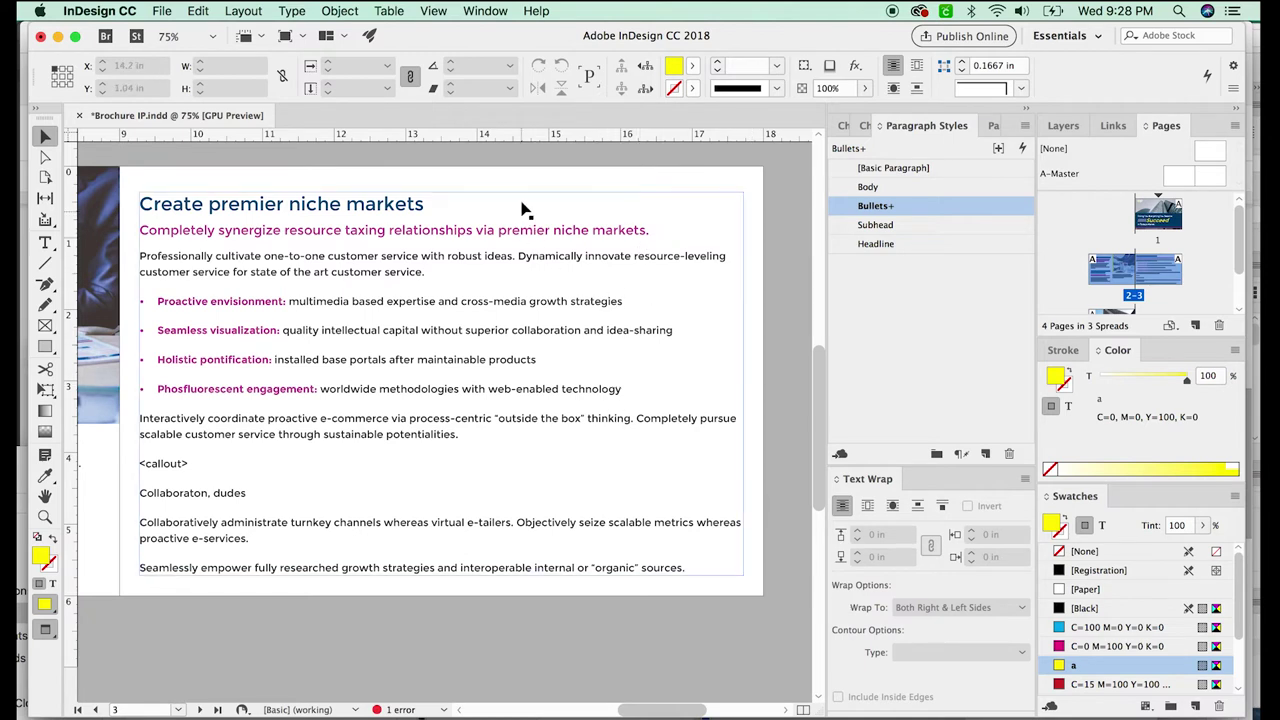
pyautogui.press('m')
pyautogui.press('v')
pyautogui.press('m')
pyautogui.moveTo(556, 162); pyautogui.dragTo(778, 610)
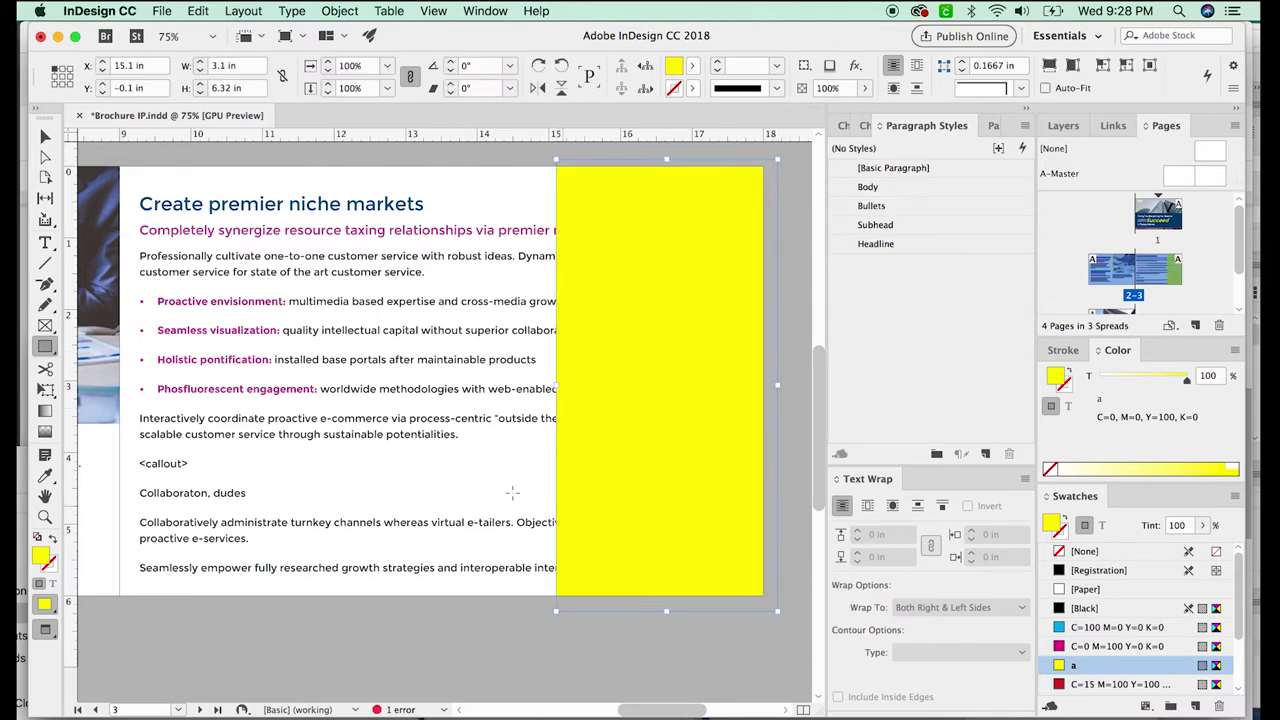
# Fill the page 3 rectangle with the dark blue C=100 M=76 Y=25 K=25 swatch.
pyautogui.scroll(-3, 1200, 620)
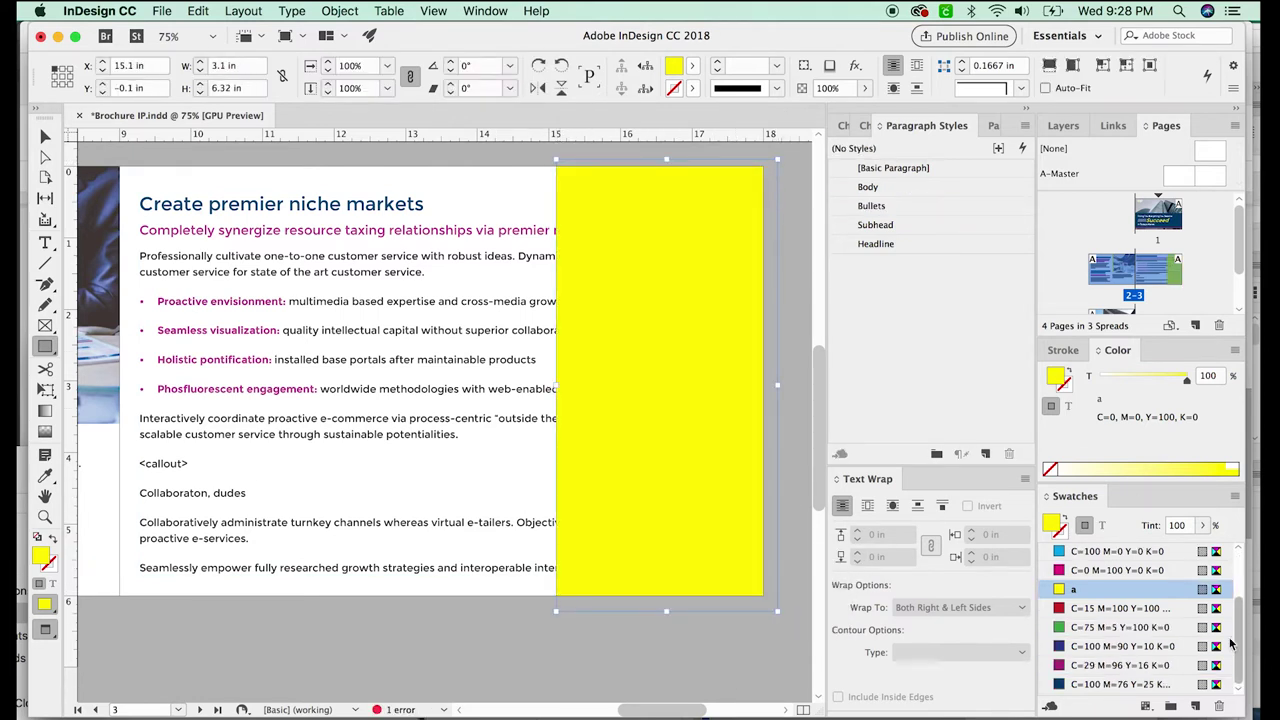
pyautogui.click(1156, 685)
pyautogui.moveTo(411, 472)
pyautogui.mouseDown()
pyautogui.moveTo(708, 431)
pyautogui.moveTo(413, 473)
pyautogui.mouseUp()
pyautogui.press('v')
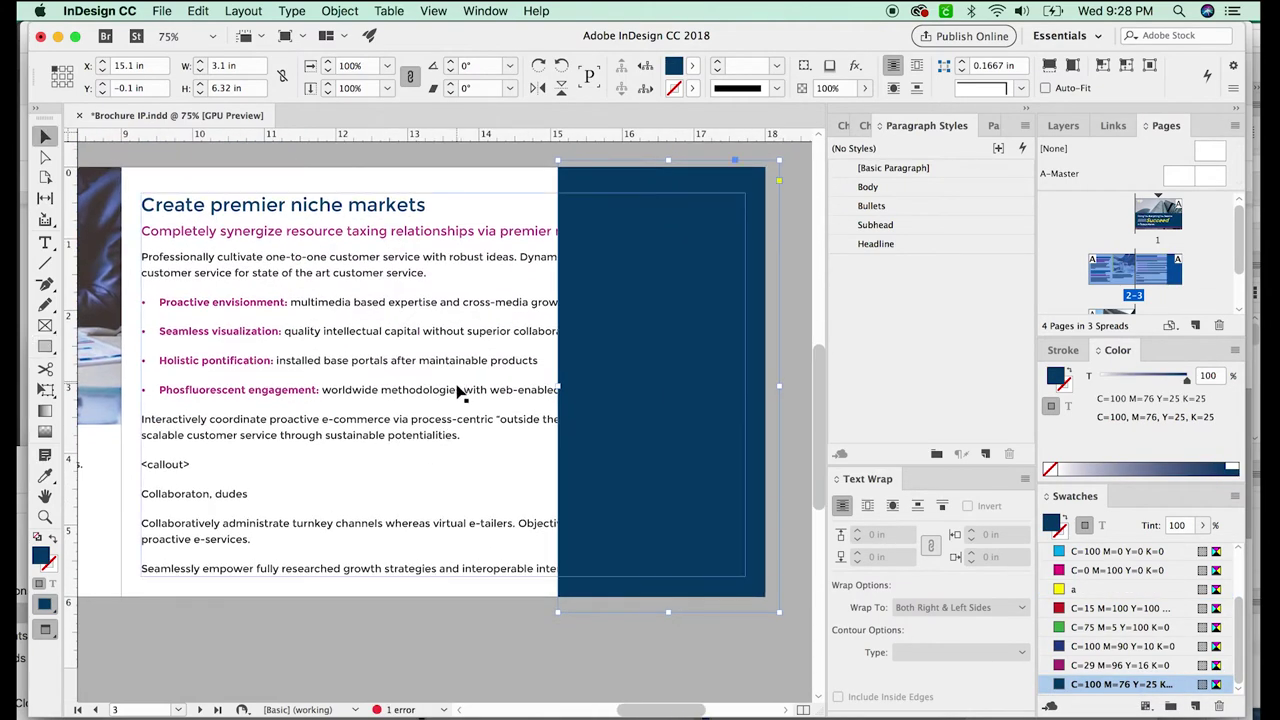
# Narrow the page 3 text frame to about 6.44 in and extend the blue rectangle's top edge upward to a height of about 6.42 in.
pyautogui.click(458, 391)
pyautogui.moveTo(748, 386); pyautogui.dragTo(601, 385)
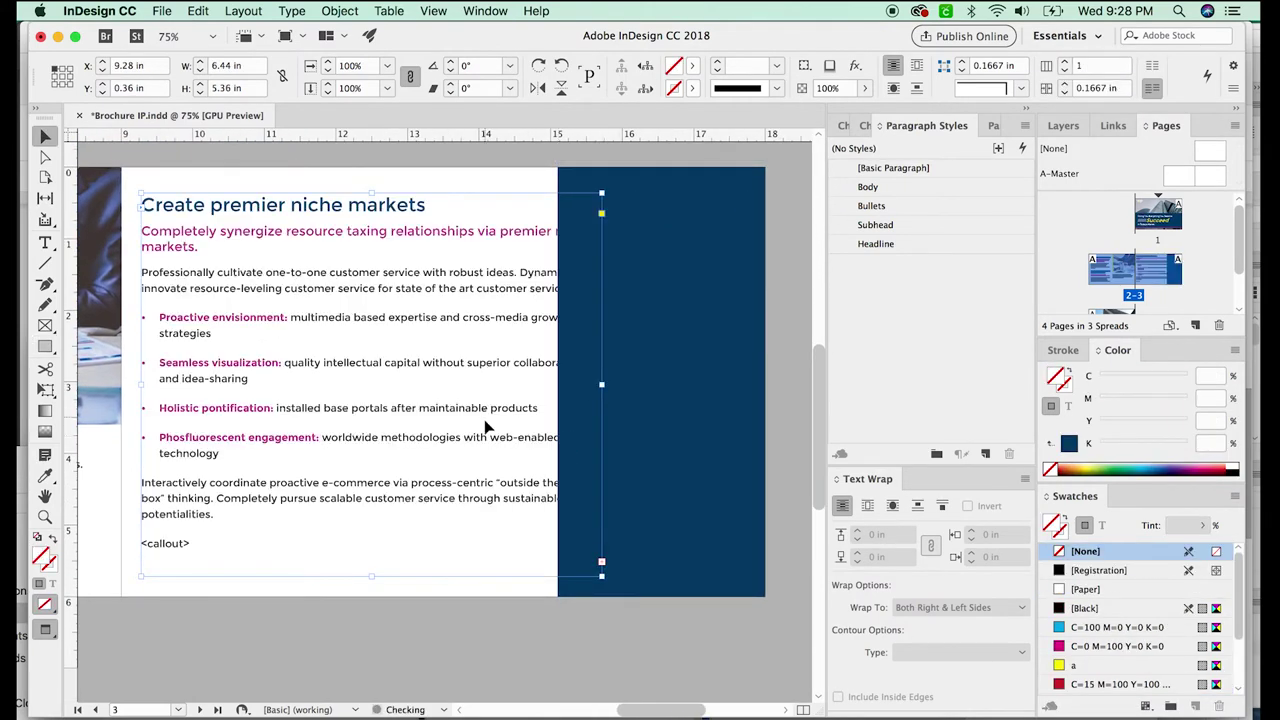
pyautogui.click(712, 399)
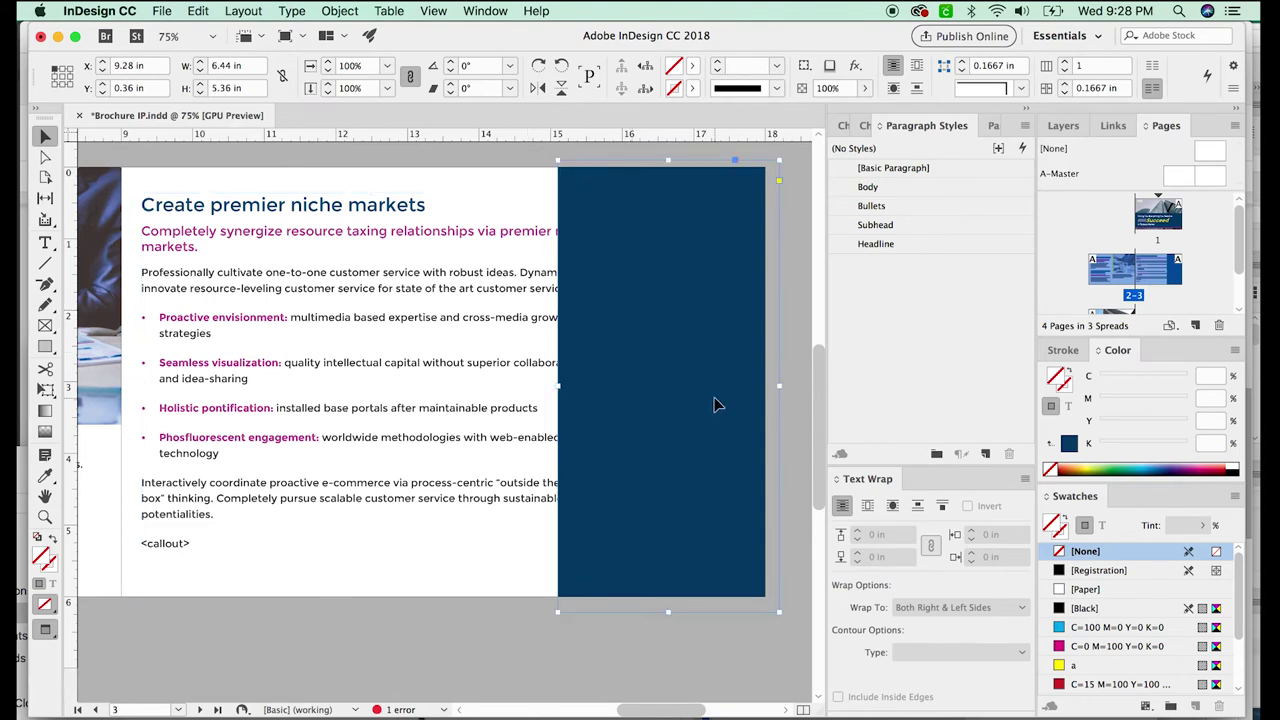
pyautogui.scroll(2, 682, 305)
pyautogui.moveTo(652, 217); pyautogui.dragTo(652, 211)
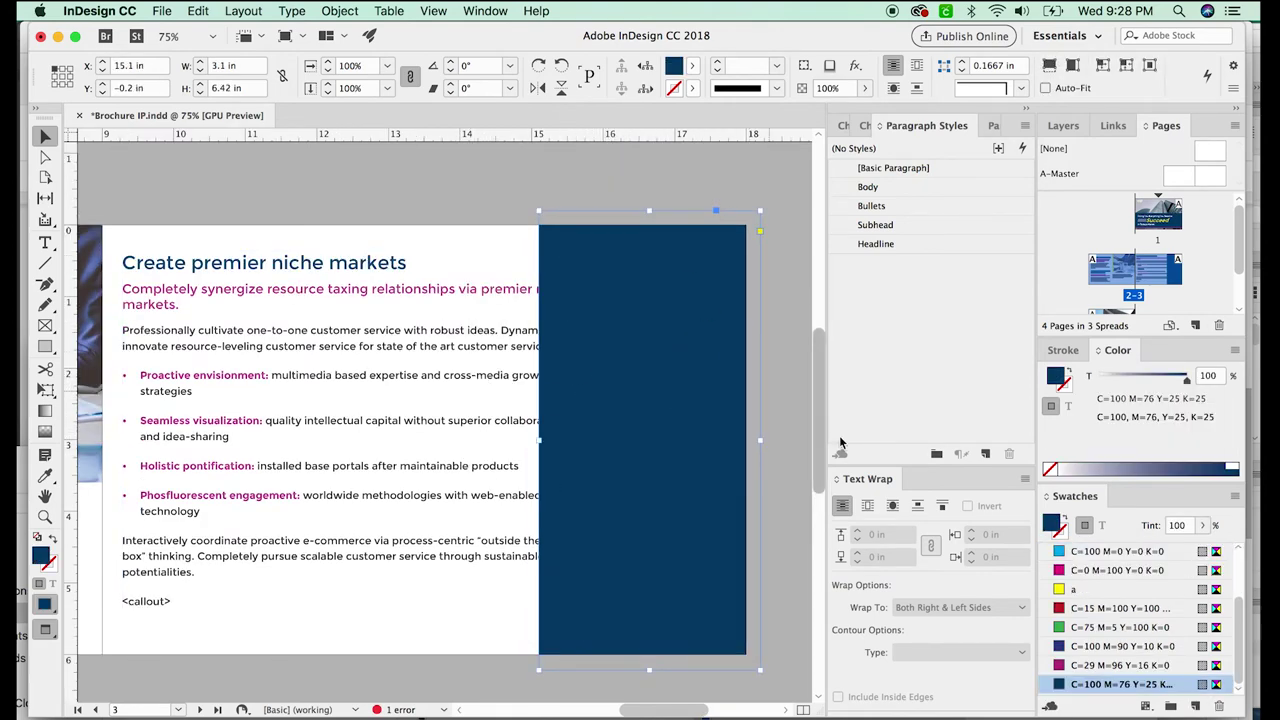
# Wrap text around the blue rectangle's bounding box with the same 0.1875 in offset on all sides as the photo's wrap.
pyautogui.click(868, 507)
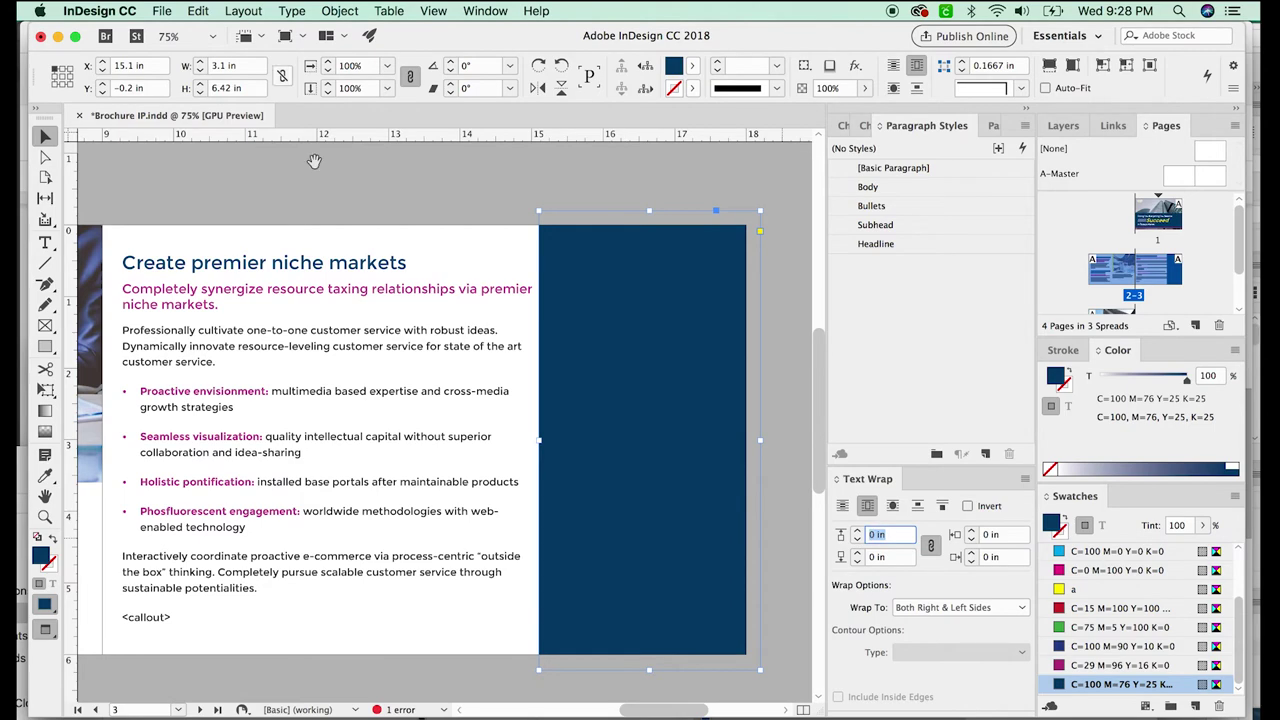
pyautogui.hscroll(-5, 500, 430)
pyautogui.click(199, 420)
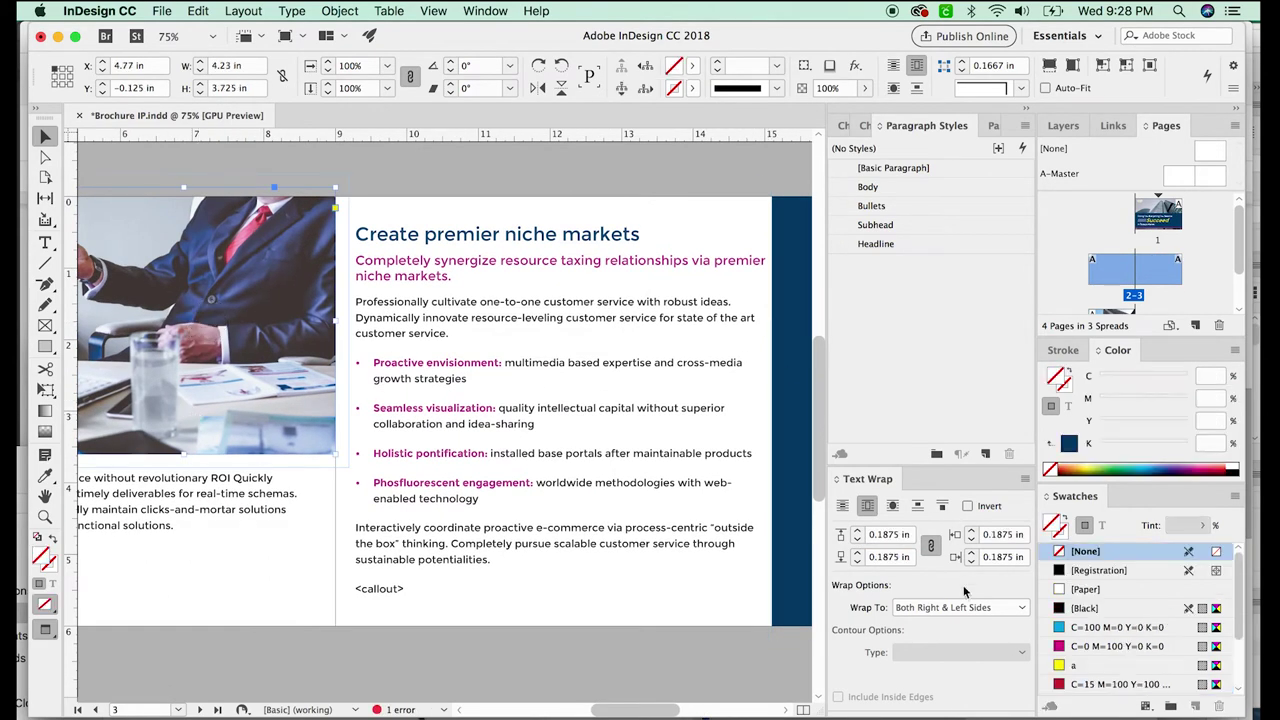
pyautogui.click(790, 221)
pyautogui.click(888, 535)
pyautogui.write('.1')
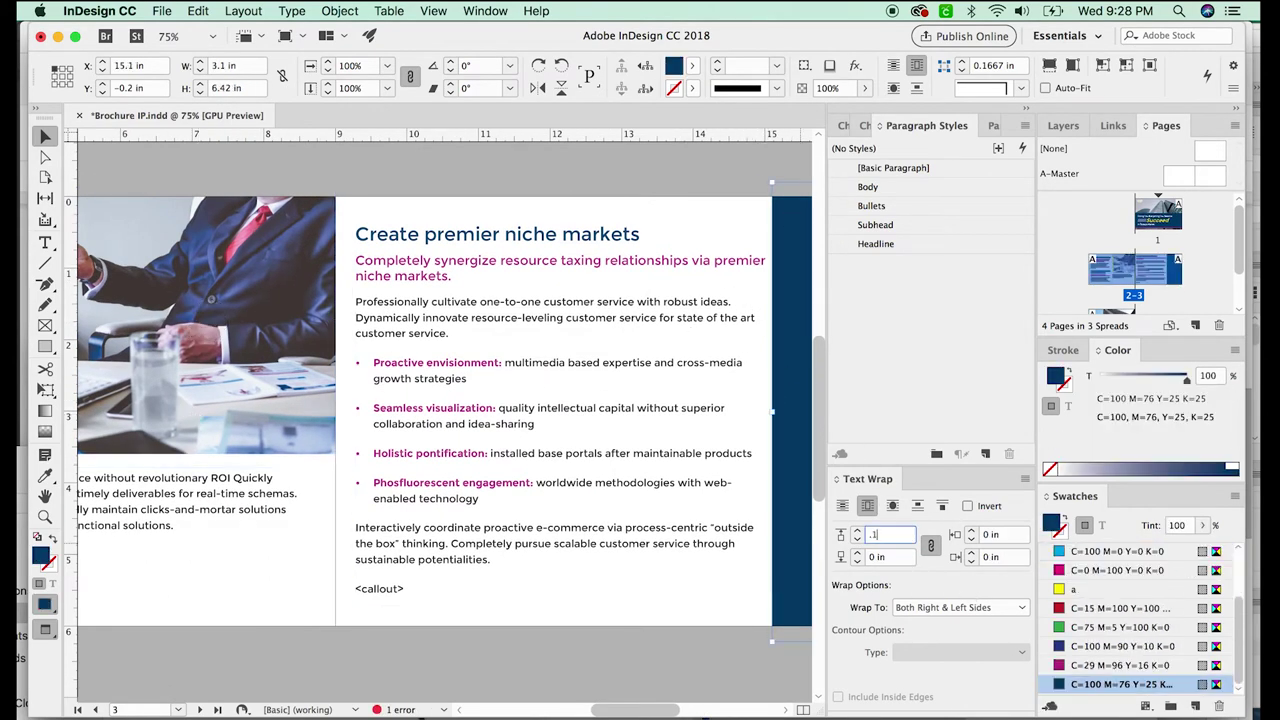
pyautogui.write('875')
pyautogui.press('Tab')
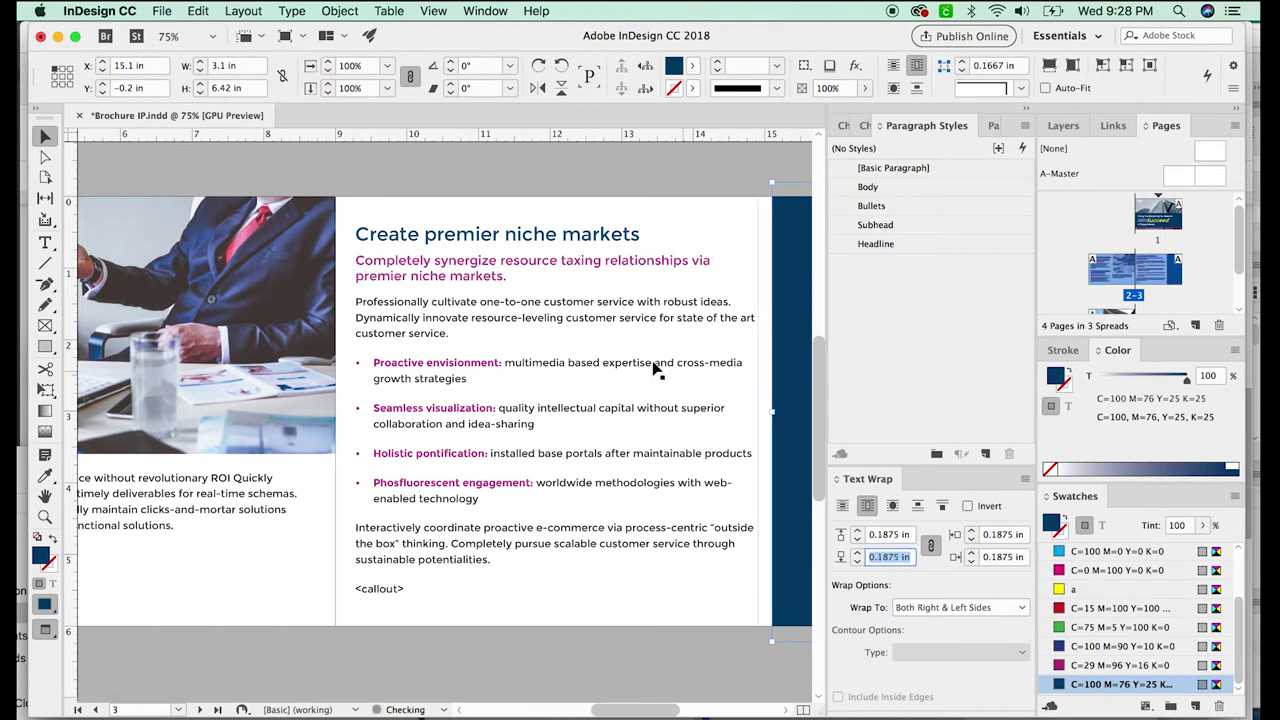
# Flow the overset text from the page 3 frame into a new frame about 2.38 in wide and 5.2 in tall on the blue rectangle.
pyautogui.click(448, 166)
pyautogui.moveTo(615, 463); pyautogui.dragTo(444, 432)
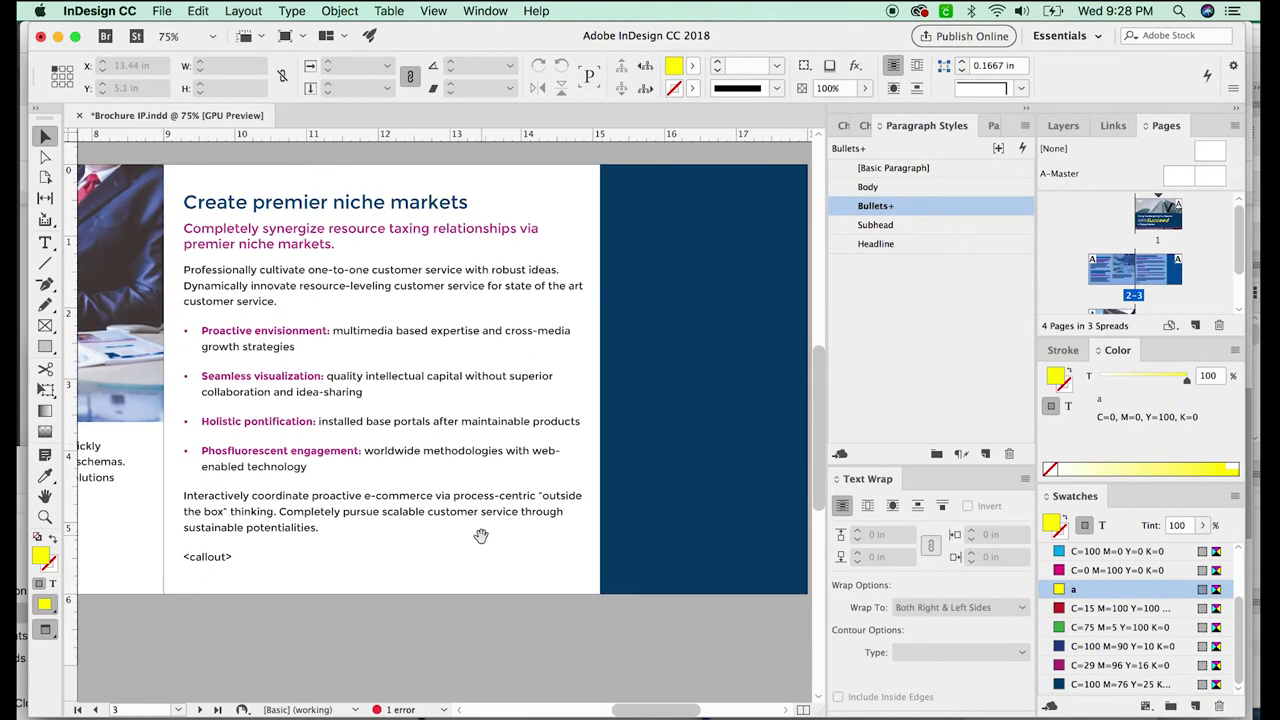
pyautogui.moveTo(481, 536); pyautogui.dragTo(494, 532)
pyautogui.moveTo(317, 563); pyautogui.dragTo(311, 577)
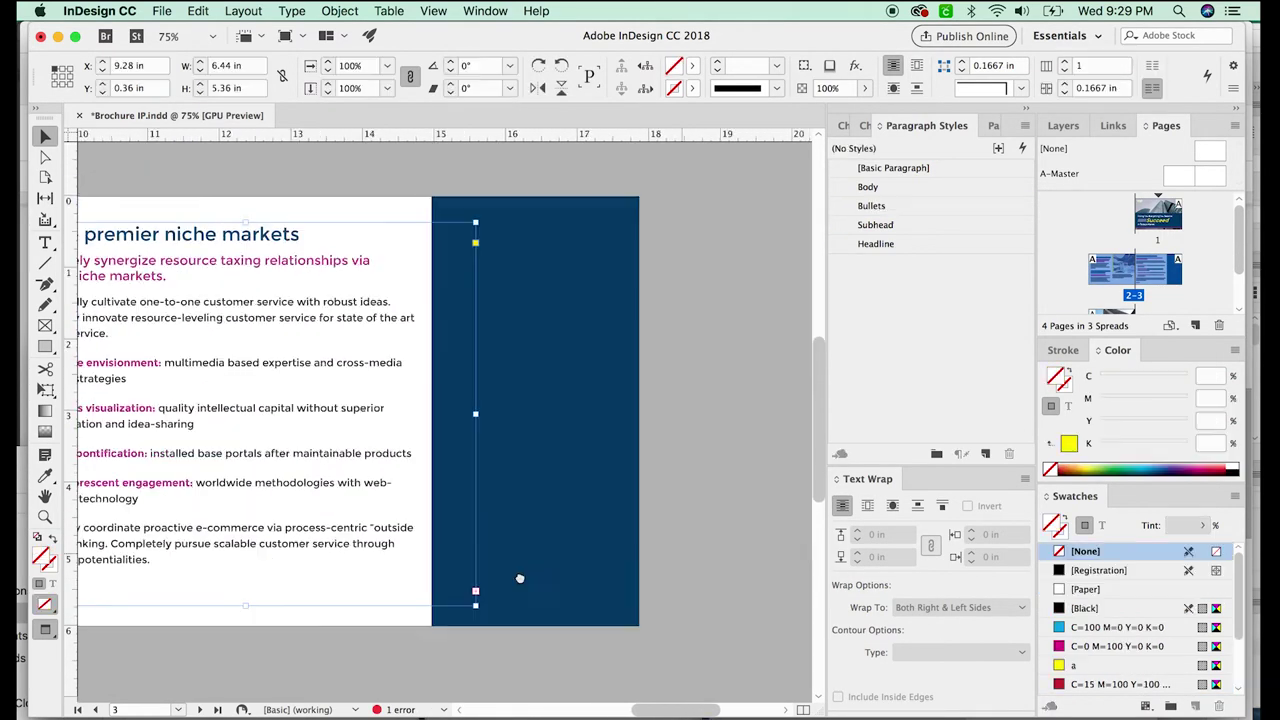
pyautogui.moveTo(519, 578); pyautogui.dragTo(537, 580)
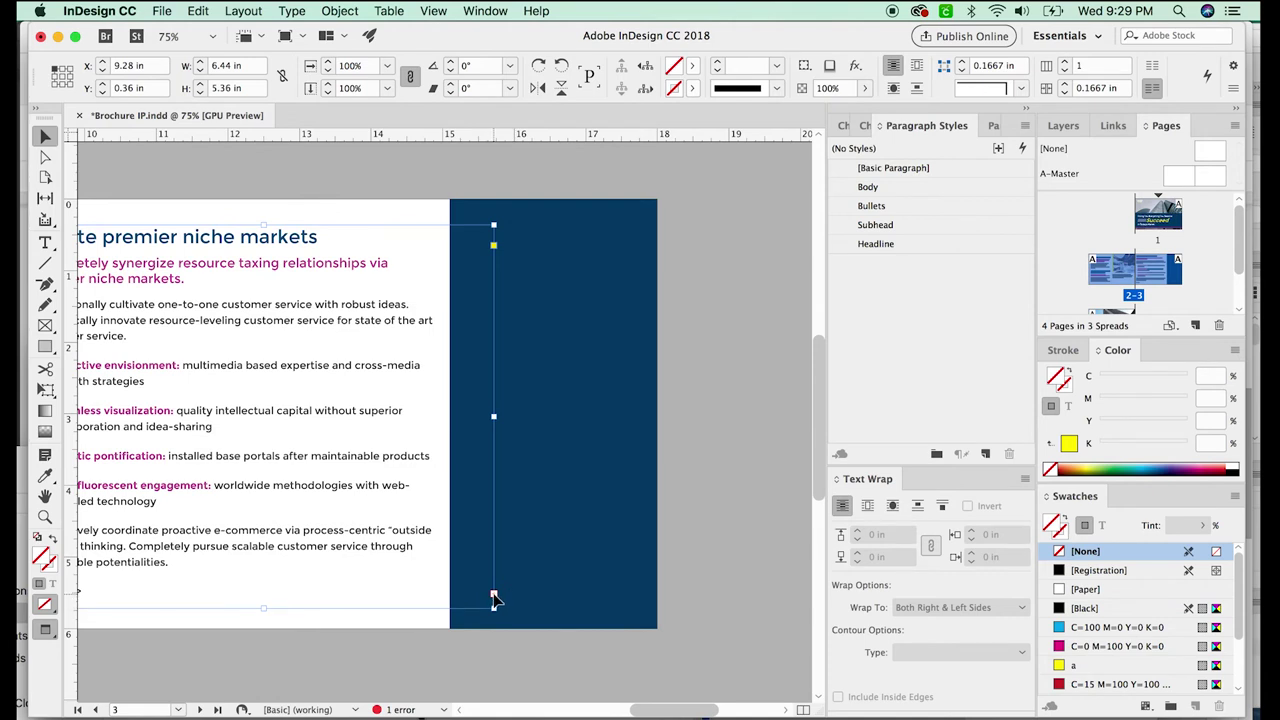
pyautogui.click(495, 598)
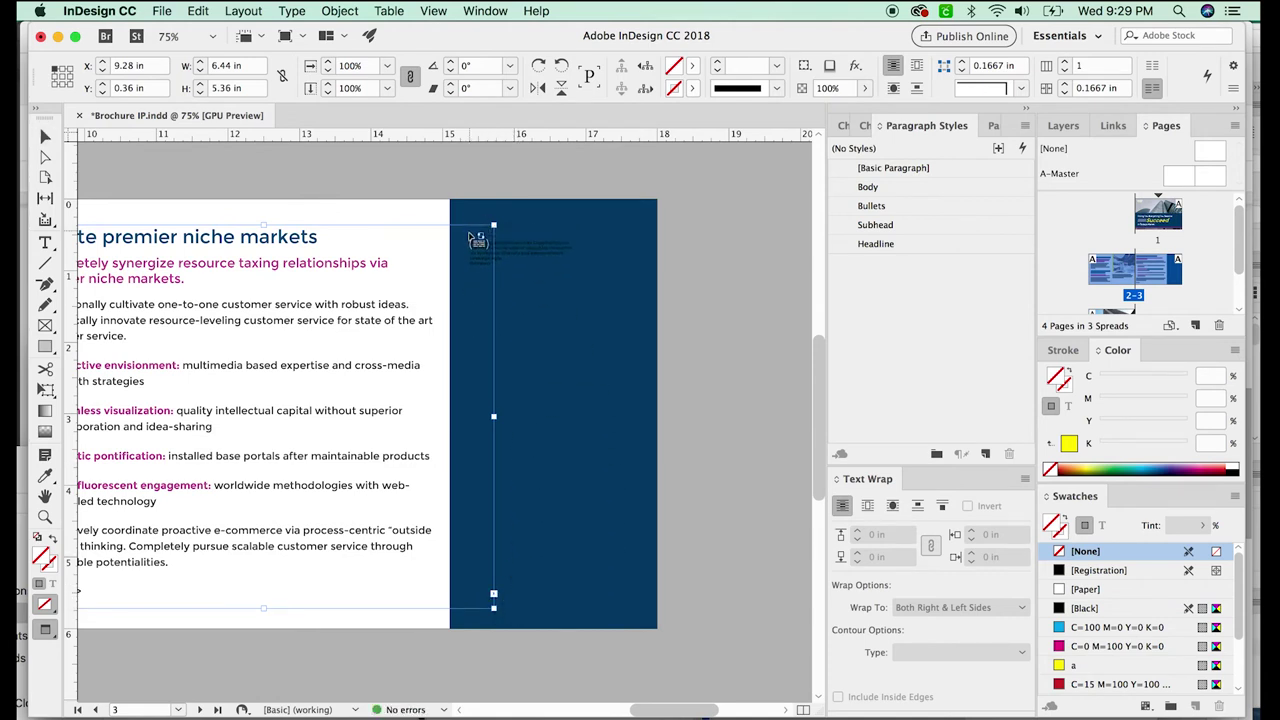
pyautogui.moveTo(467, 231); pyautogui.dragTo(637, 603)
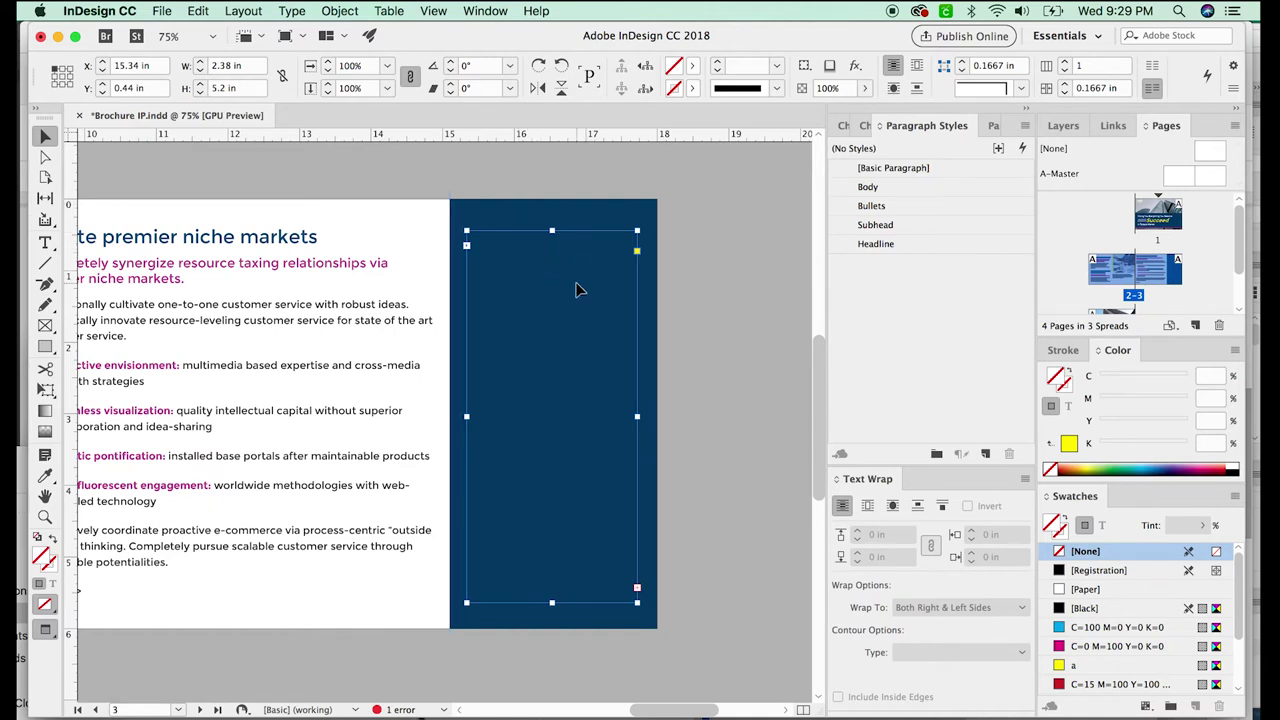
# Set the sidebar text frame on page 3 to ignore text wrap.
pyautogui.press('super+b')
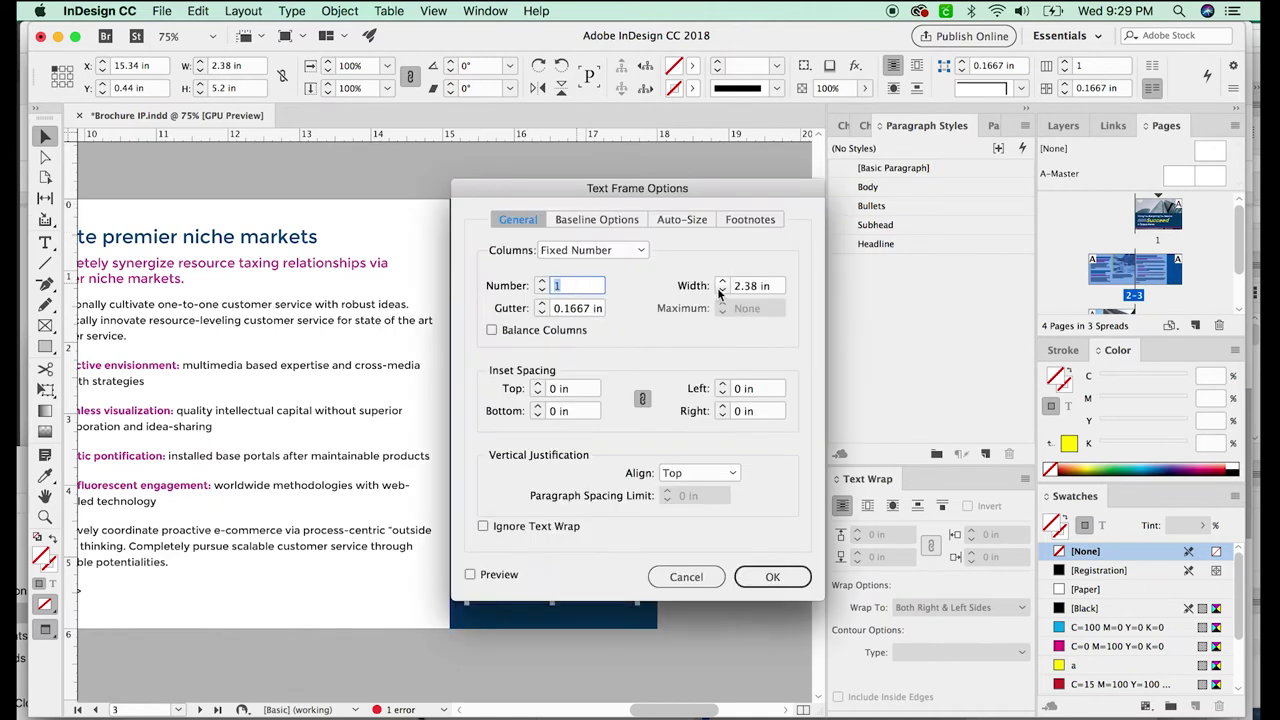
pyautogui.click(483, 527)
pyautogui.click(787, 575)
# Select the sidebar copy and create a paragraph style from it named "Callout body", based on Body.
pyautogui.press('z')
pyautogui.moveTo(614, 214); pyautogui.dragTo(505, 440)
pyautogui.press('v')
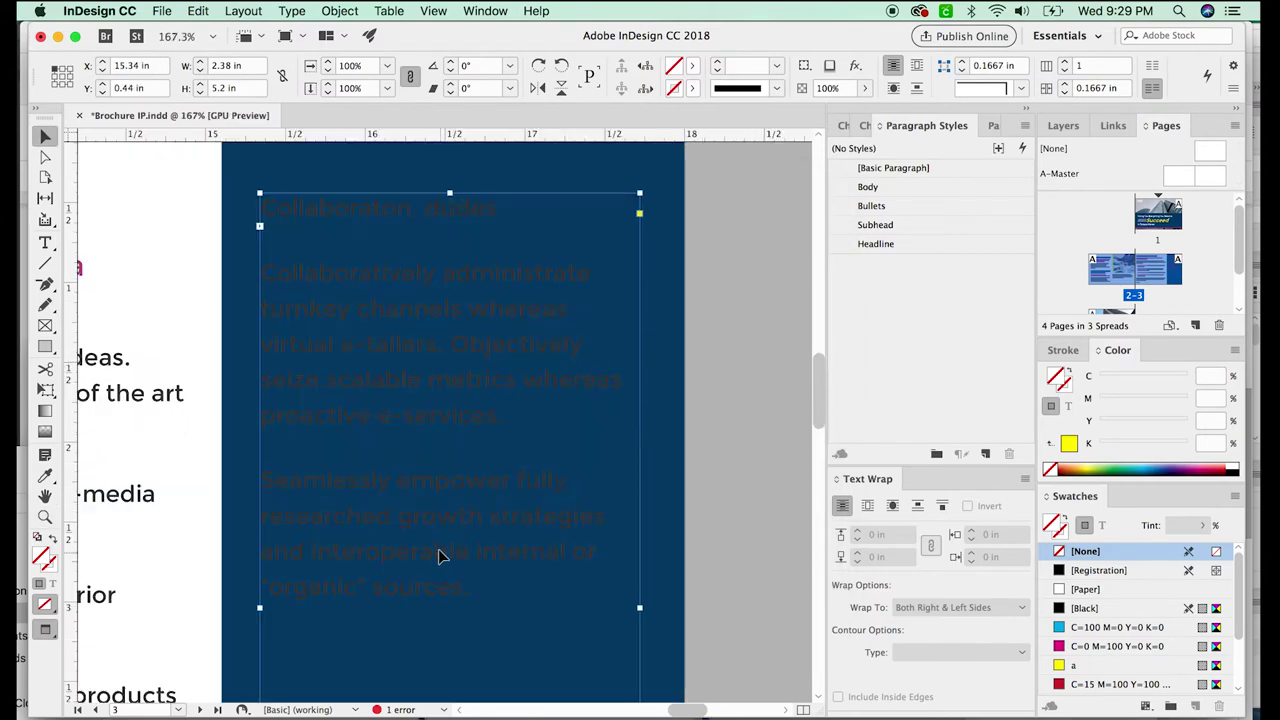
pyautogui.press('super+1')
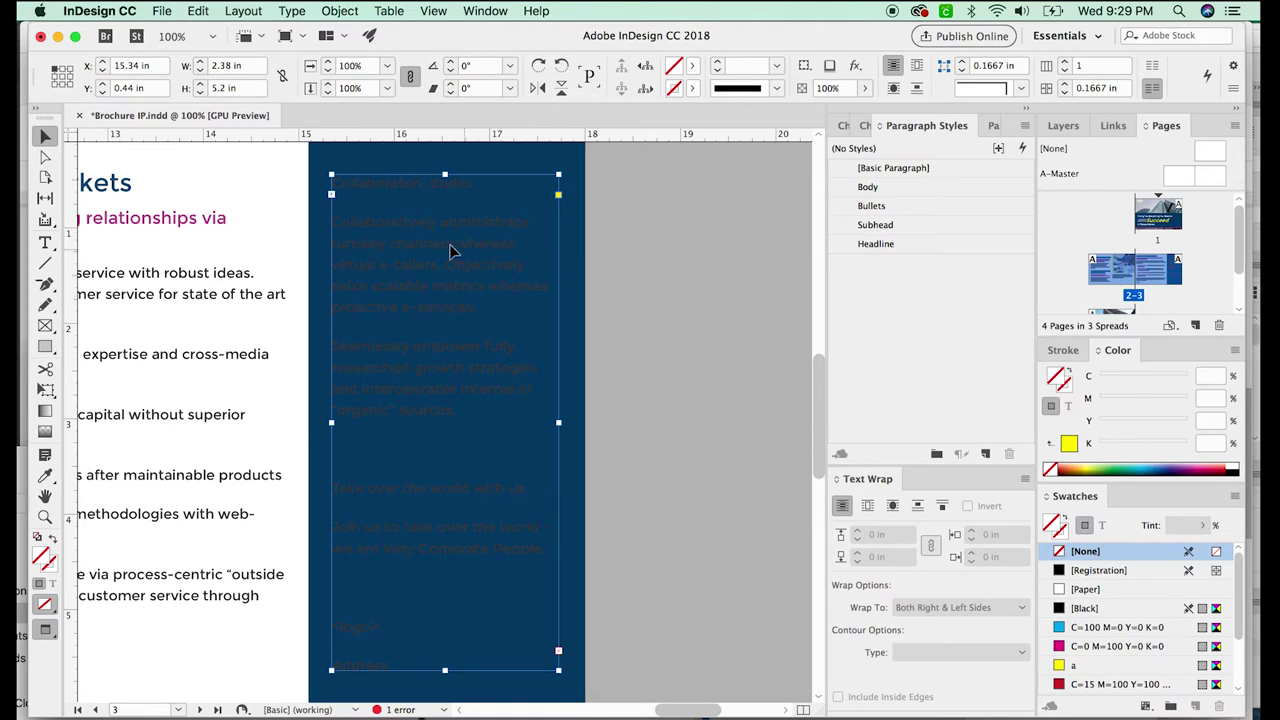
pyautogui.press('t')
pyautogui.moveTo(335, 183); pyautogui.dragTo(647, 312)
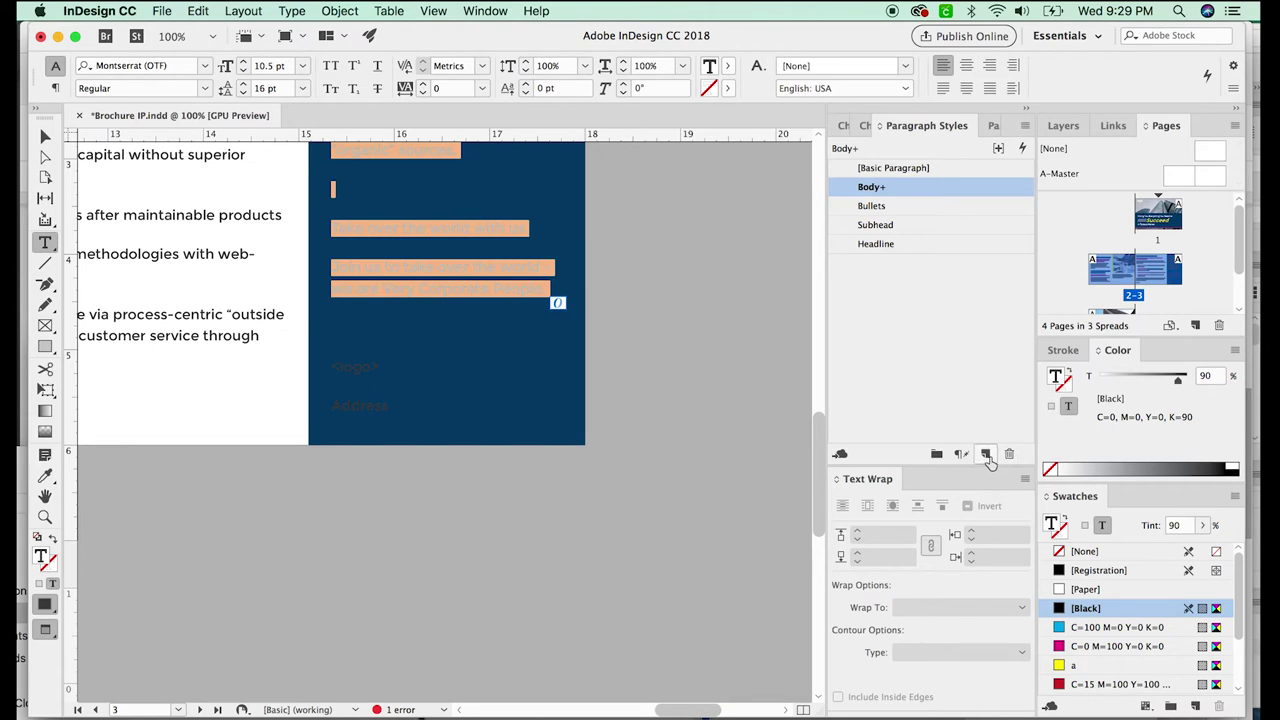
pyautogui.click(987, 455)
pyautogui.doubleClick(914, 206)
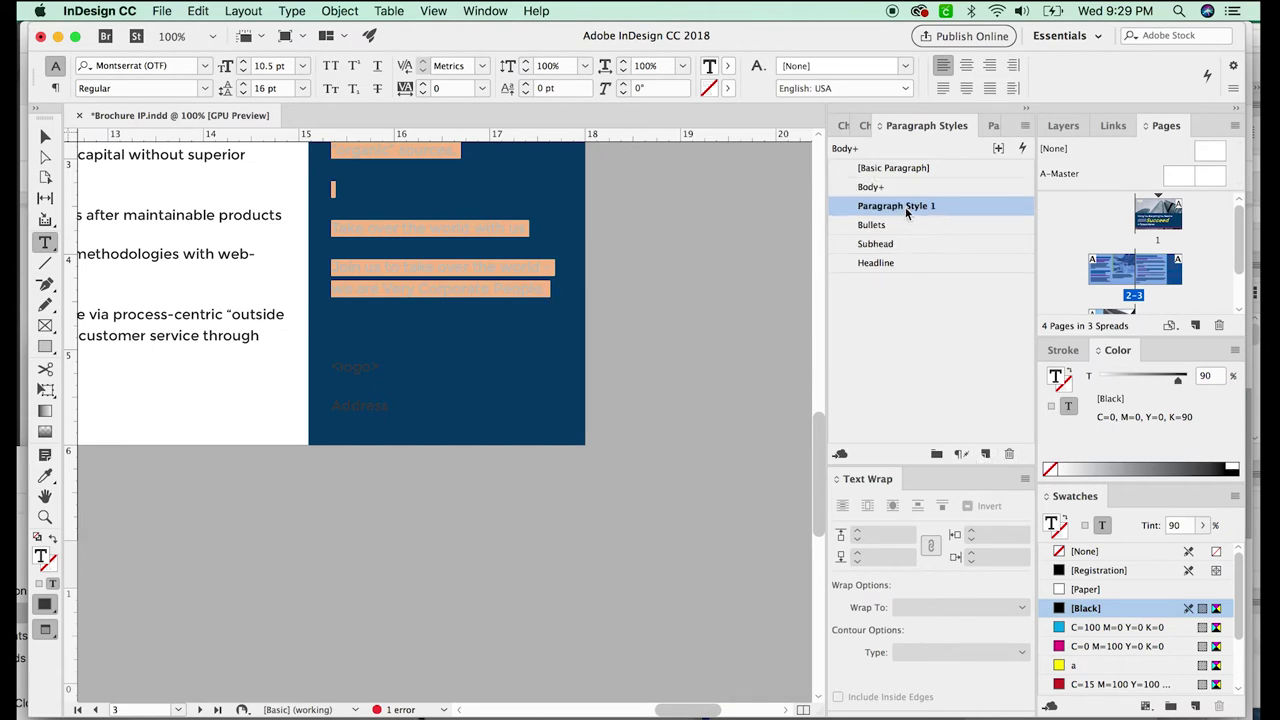
pyautogui.write('Callout body')
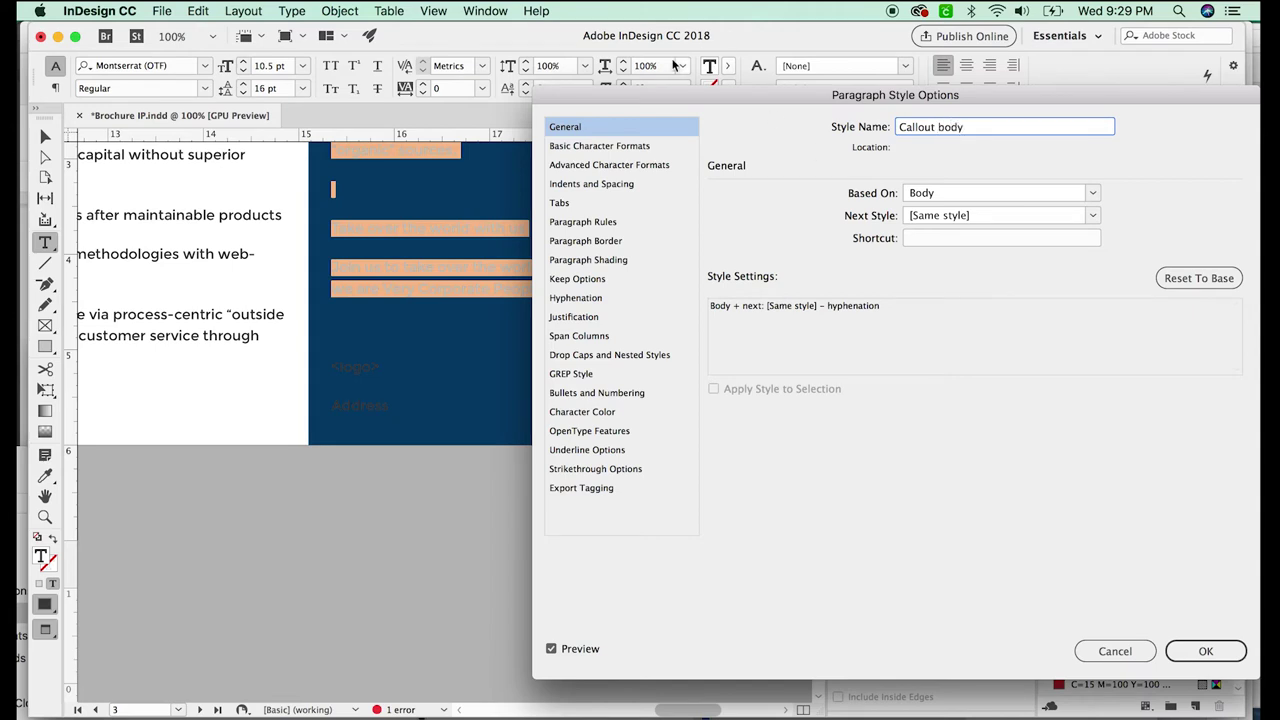
# Set the Callout body style's character color to [Paper].
pyautogui.click(601, 413)
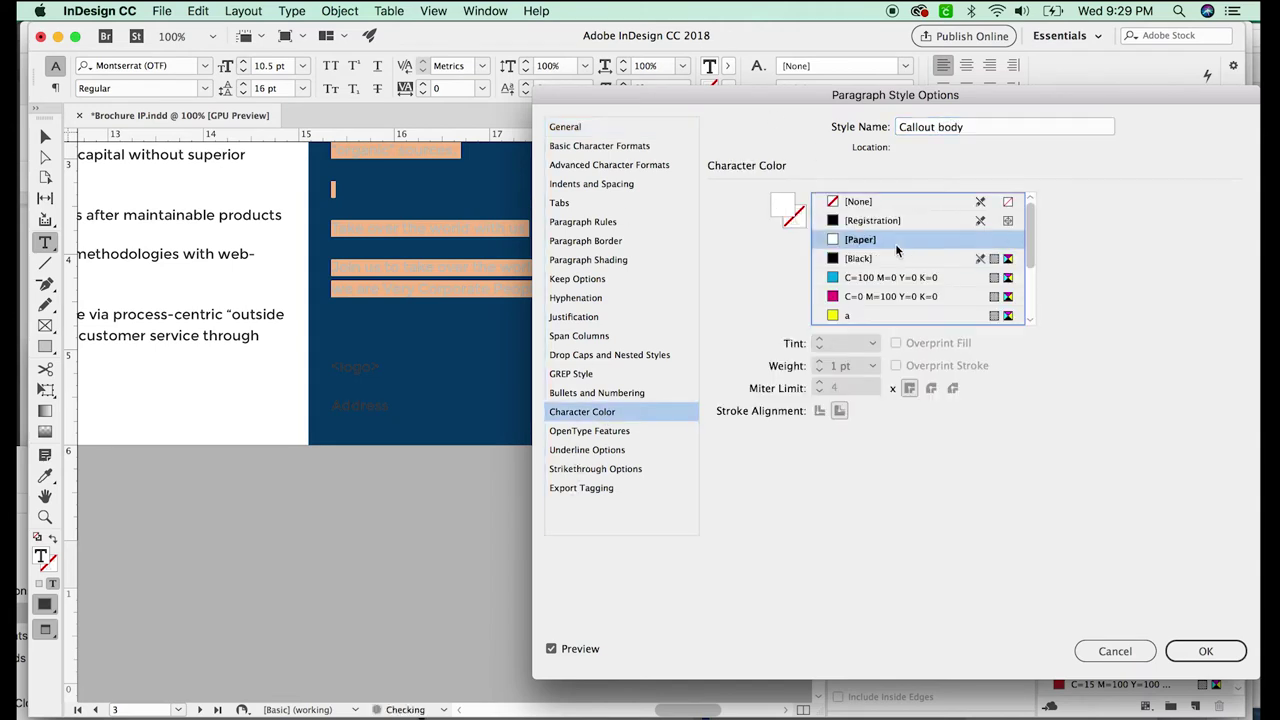
pyautogui.click(907, 238)
pyautogui.click(1206, 651)
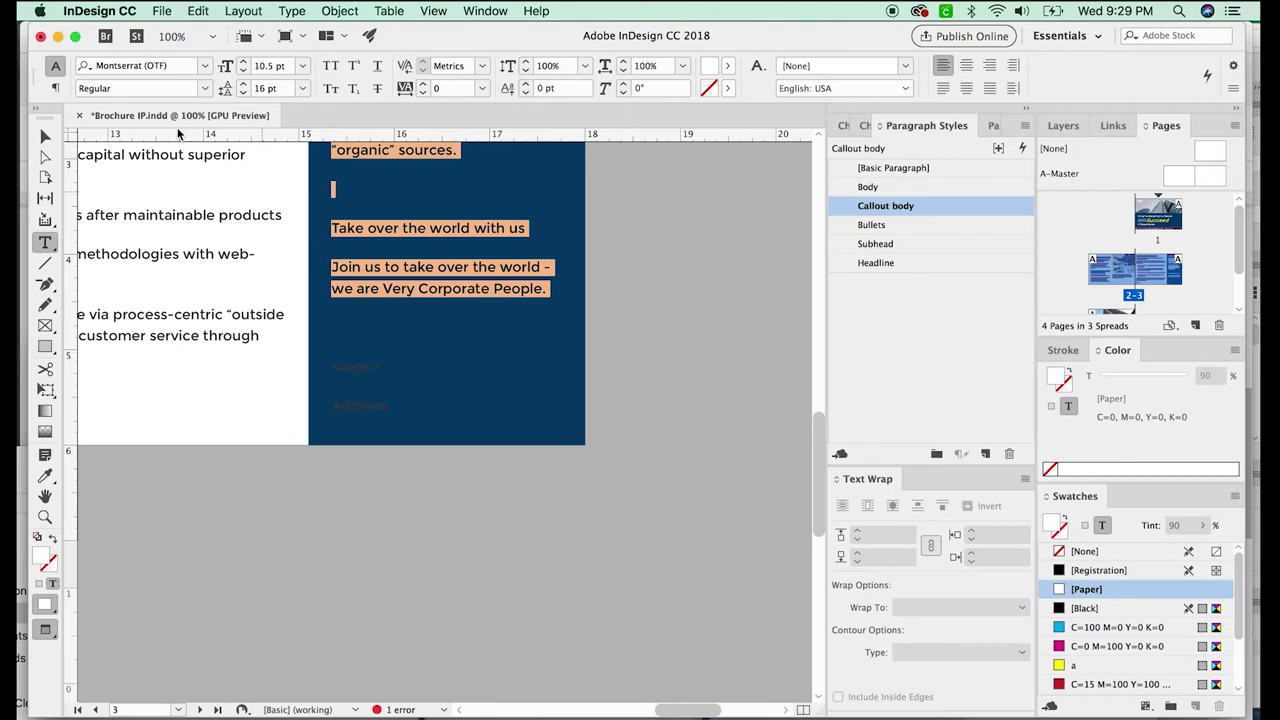
# Apply the Subhead paragraph style to the sidebar heading "Collaboraton, dudes".
pyautogui.moveTo(679, 199); pyautogui.dragTo(536, 200)
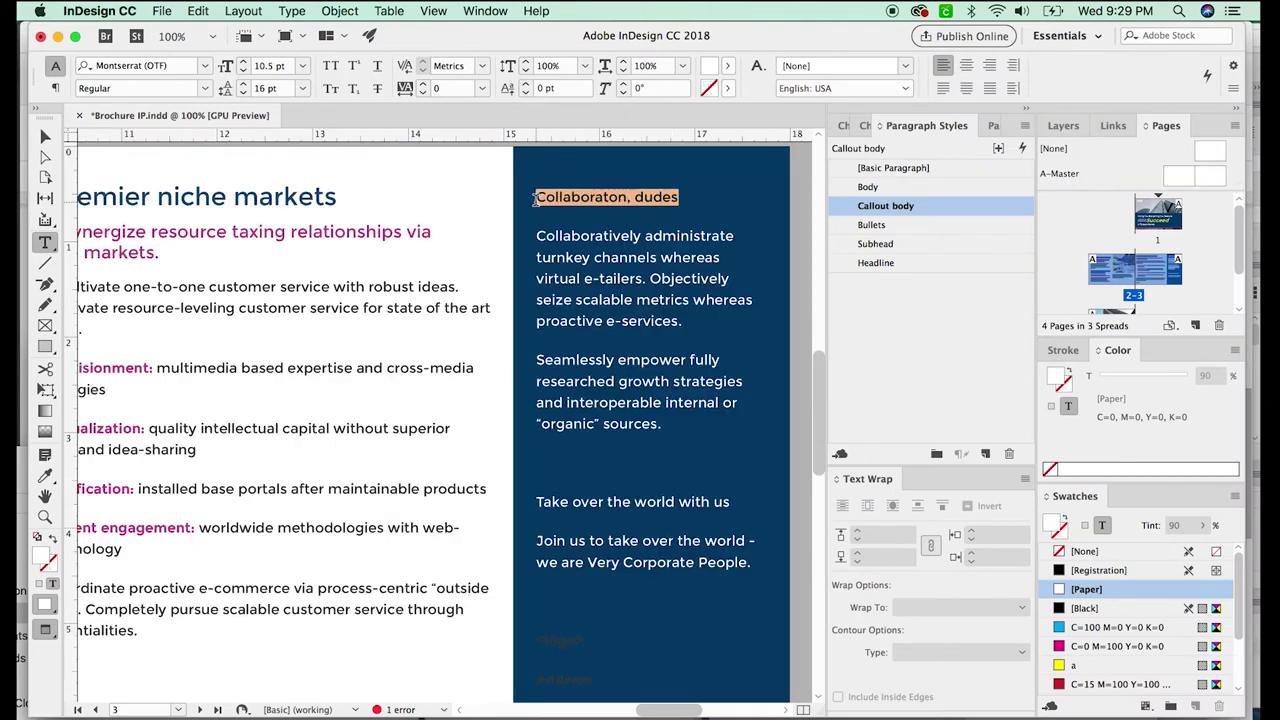
pyautogui.click(876, 263)
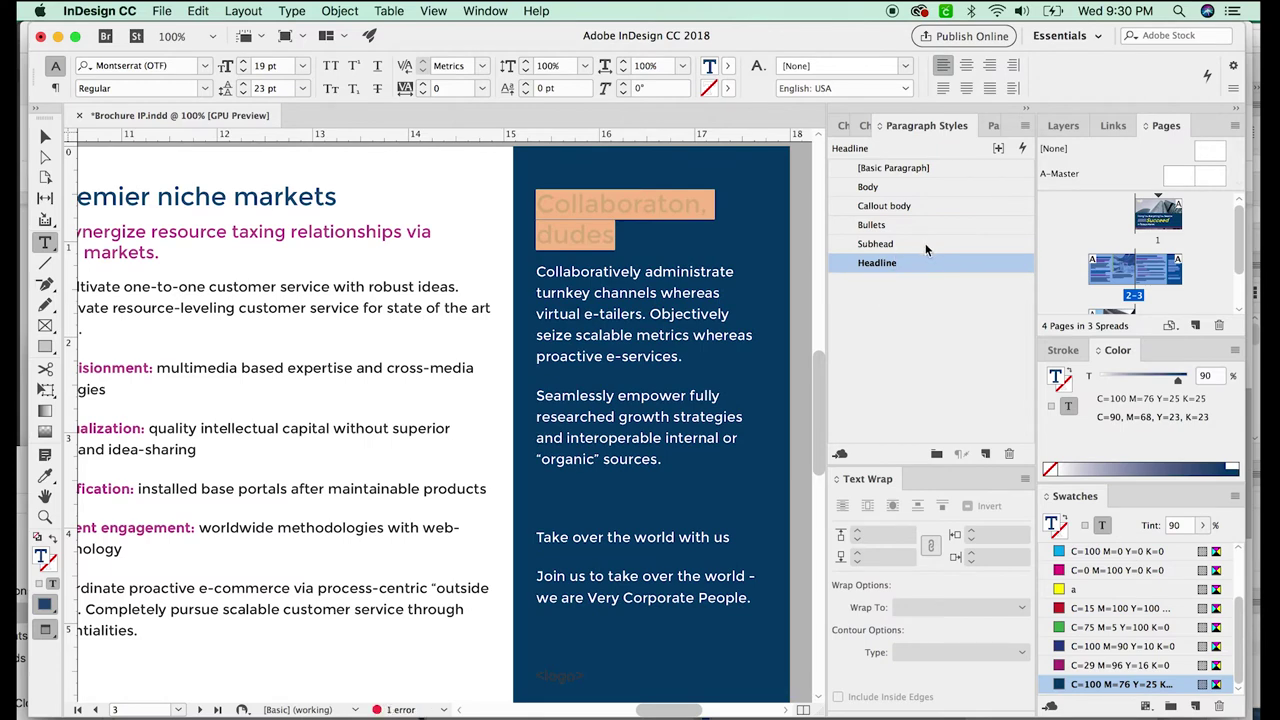
pyautogui.click(925, 243)
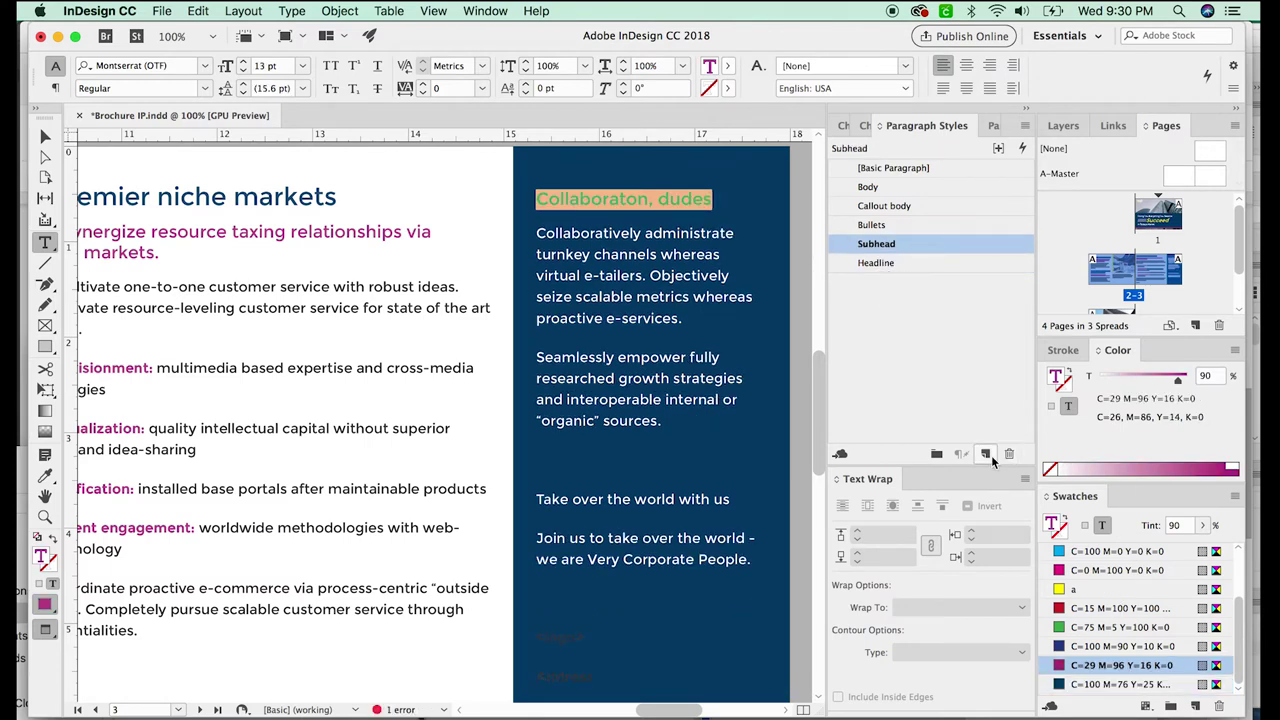
# Create a paragraph style named "Callout subhead" from the sidebar heading, with the yellow swatch "a" as its character color.
pyautogui.click(985, 454)
pyautogui.doubleClick(904, 262)
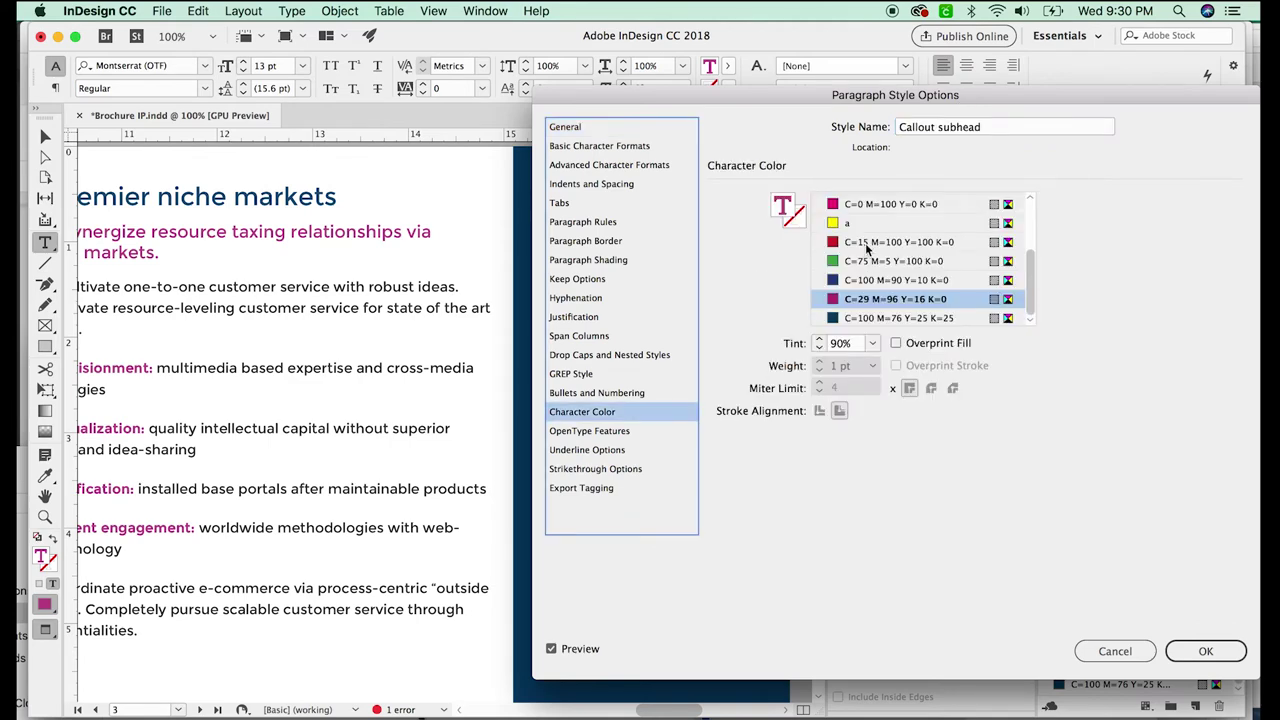
pyautogui.click(876, 228)
pyautogui.click(1205, 652)
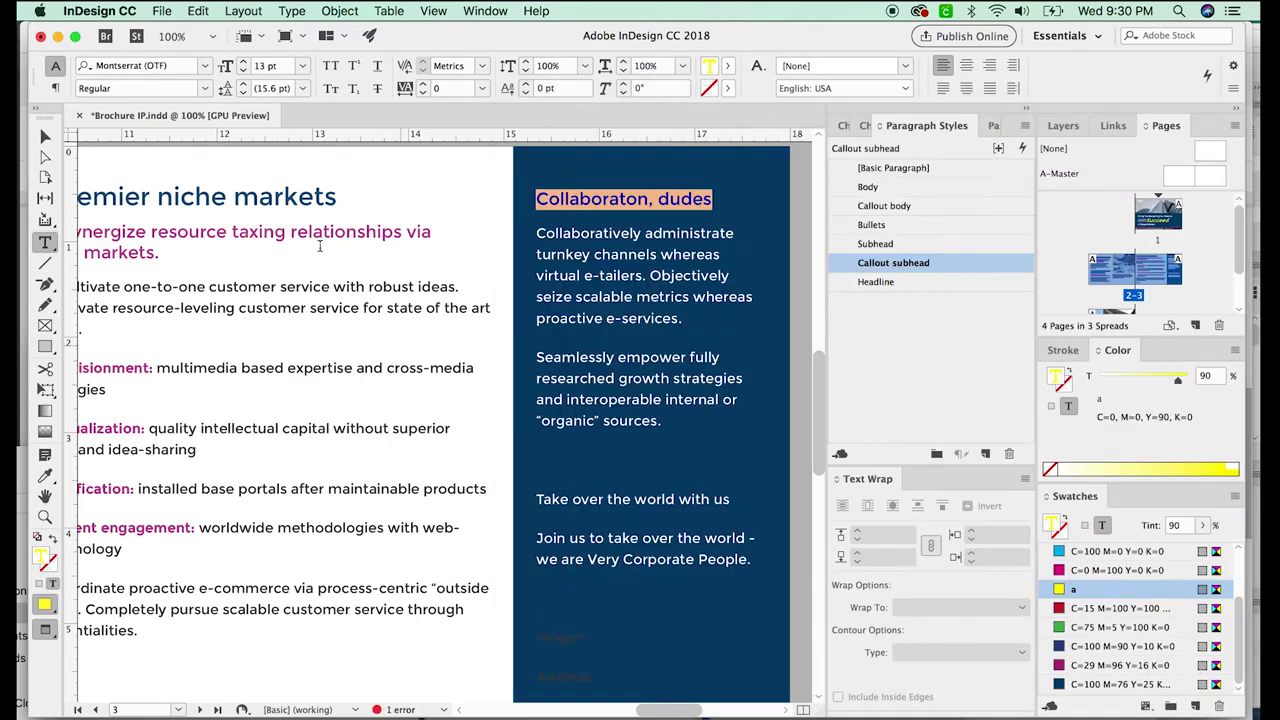
# Shorten the sidebar text frame from its bottom edge to about 2.85 in tall, just below the "organic" sources paragraph.
pyautogui.press('Escape')
pyautogui.scroll(-2, 500, 500)
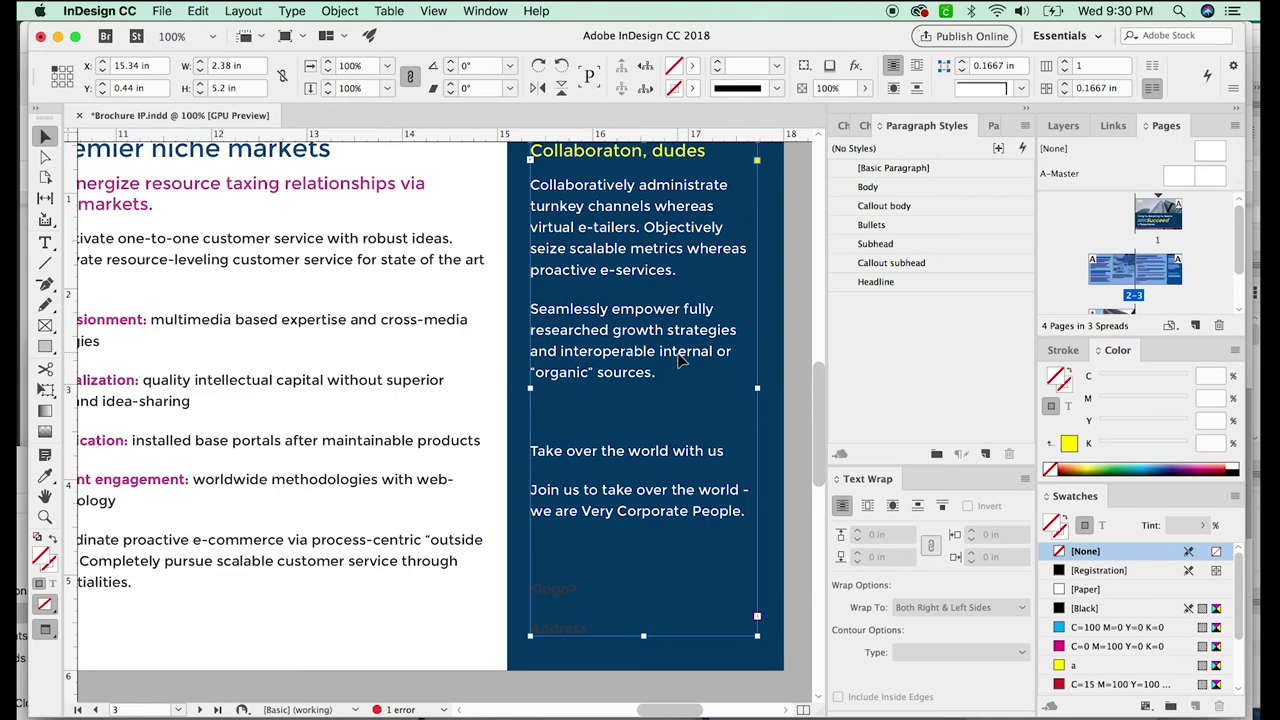
pyautogui.scroll(-2, 575, 519)
pyautogui.hscroll(1, 575, 519)
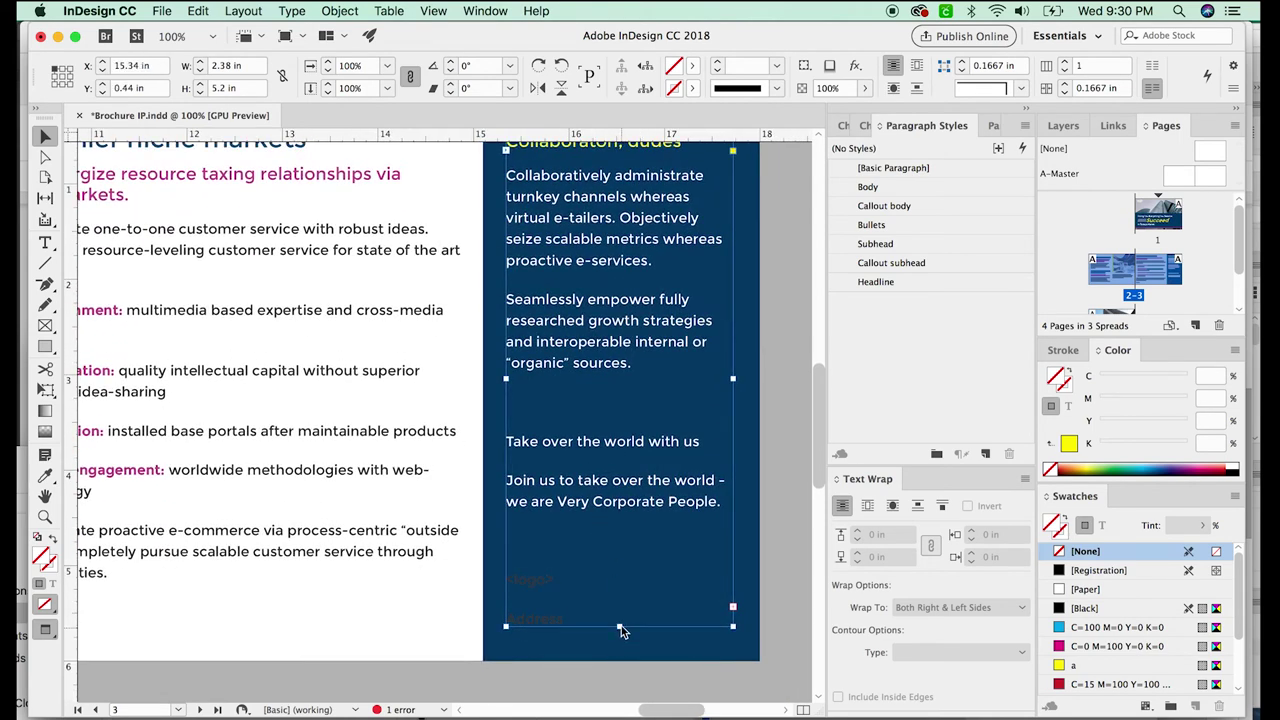
pyautogui.moveTo(620, 630); pyautogui.dragTo(628, 405)
# Flow the sidebar's overset text into a new frame over the sky area of the page 4 photo.
pyautogui.press('super+minus')
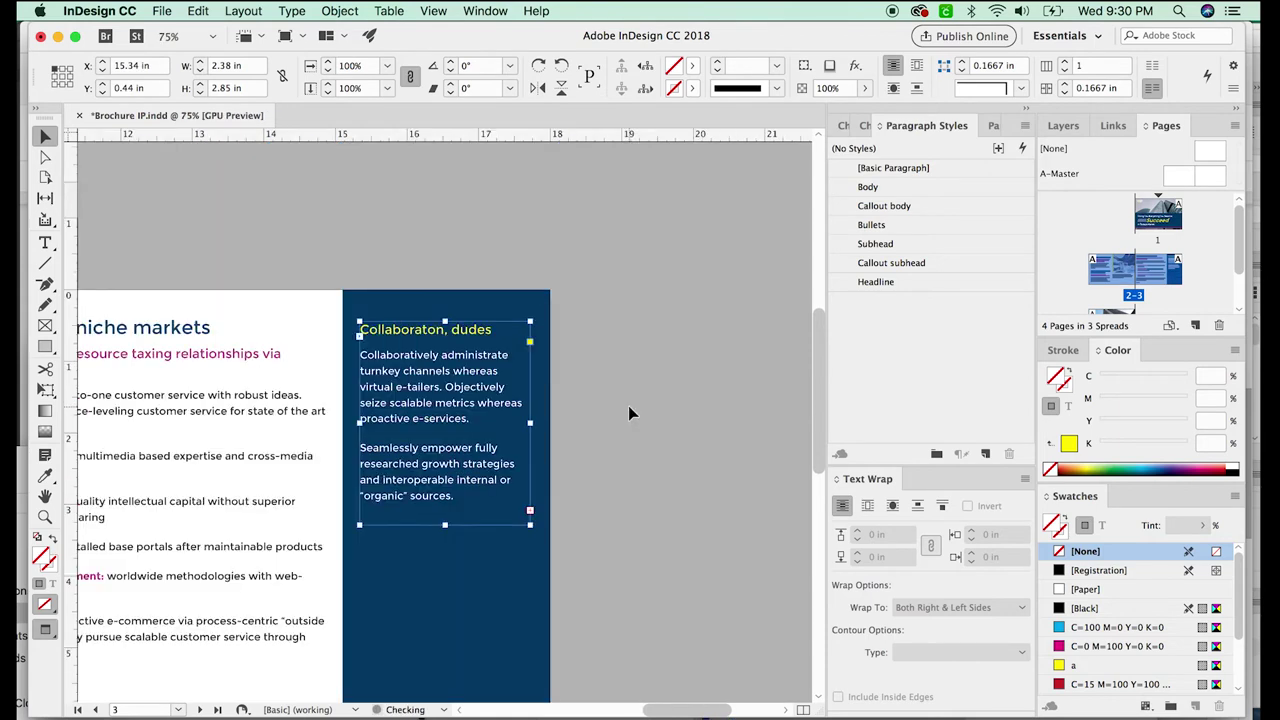
pyautogui.press('super+minus')
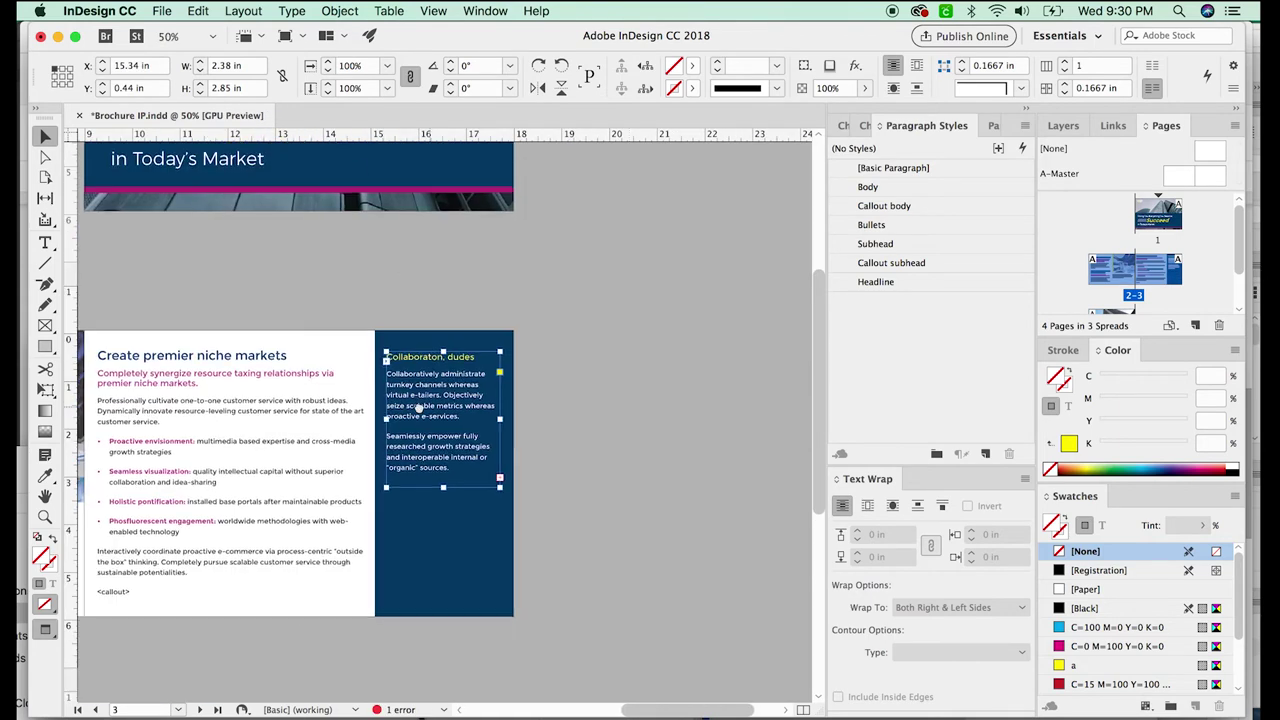
pyautogui.moveTo(419, 408); pyautogui.dragTo(551, 268)
pyautogui.moveTo(582, 410); pyautogui.dragTo(661, 307)
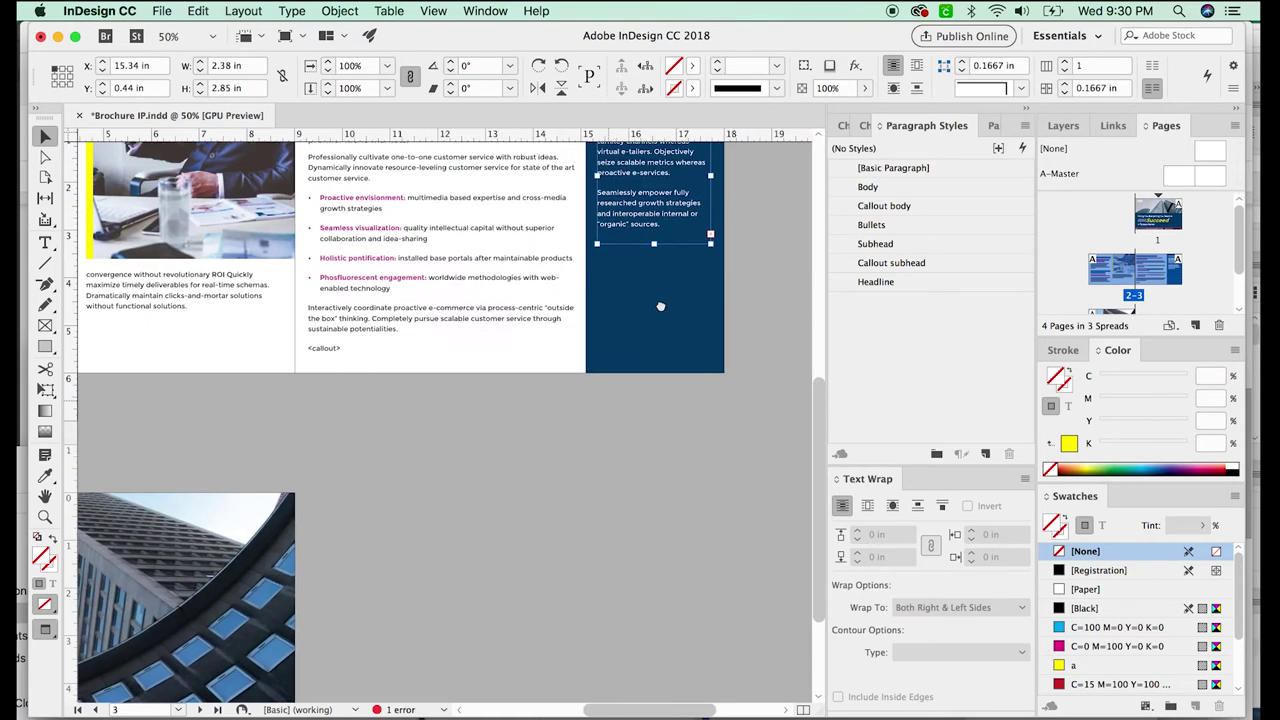
pyautogui.click(712, 240)
pyautogui.scroll(-3, 351, 520)
pyautogui.hscroll(-6, 351, 520)
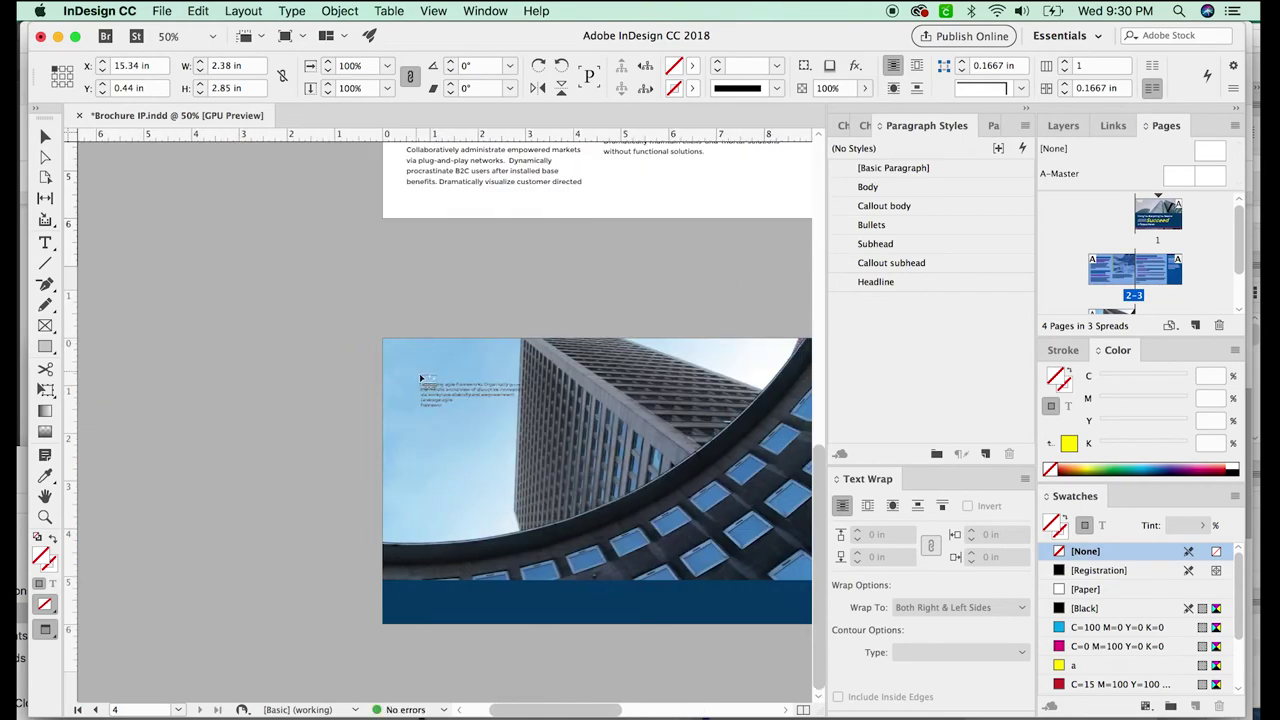
pyautogui.moveTo(402, 360); pyautogui.dragTo(495, 480)
pyautogui.press('super+shift+a')
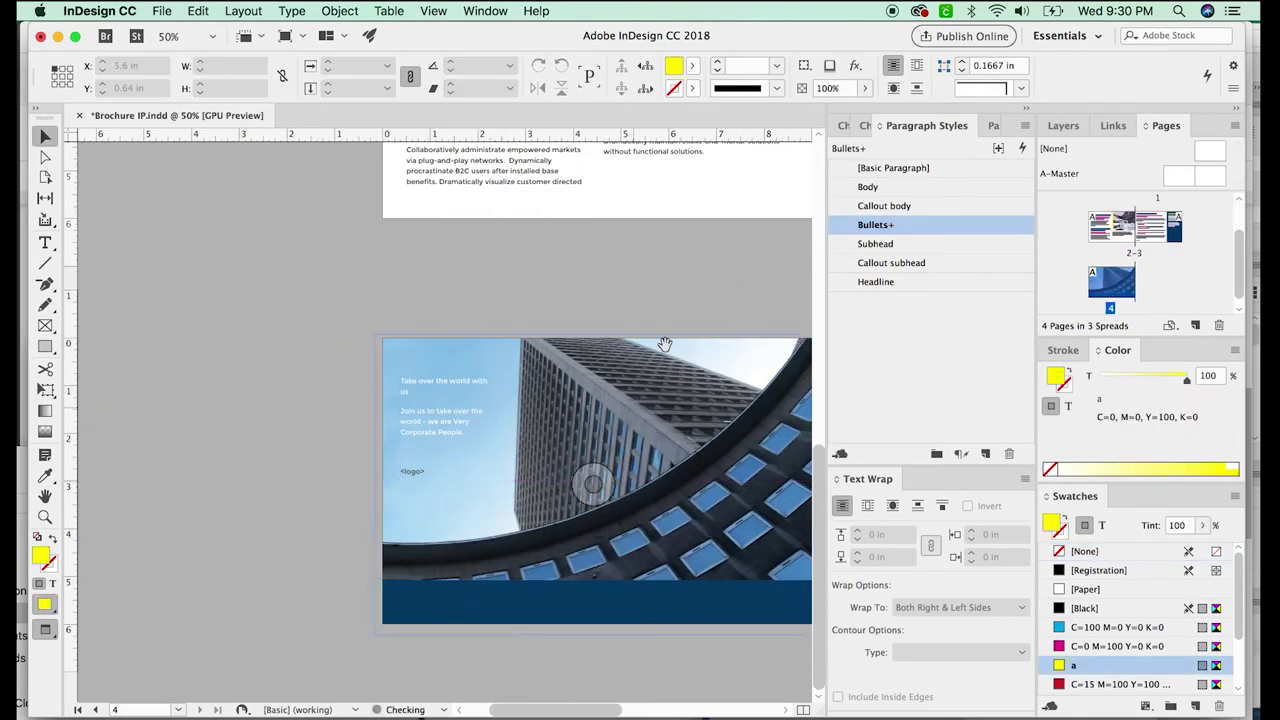
# Narrow the page 3 body text frame to about 5.36 in wide, leaving more space before the blue sidebar.
pyautogui.moveTo(663, 346)
pyautogui.mouseDown()
pyautogui.moveTo(392, 523)
pyautogui.moveTo(583, 426)
pyautogui.moveTo(329, 478)
pyautogui.mouseUp()
pyautogui.press('z')
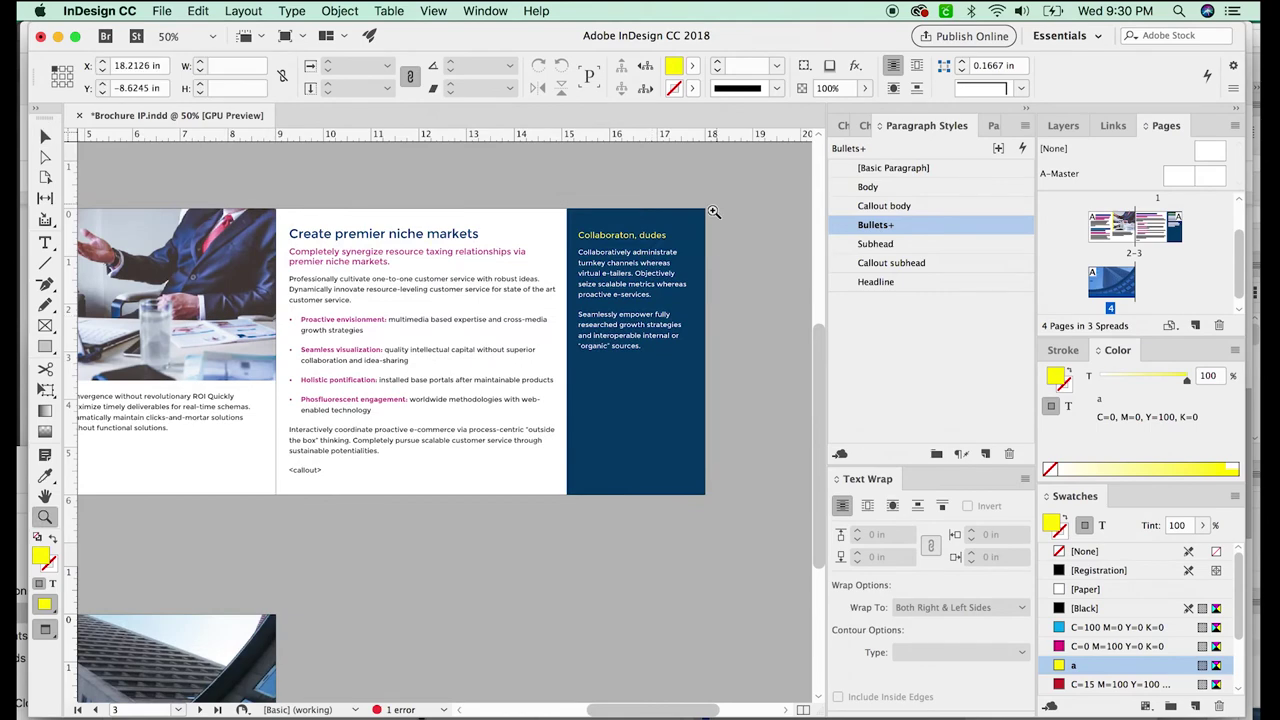
pyautogui.moveTo(715, 209); pyautogui.dragTo(359, 591)
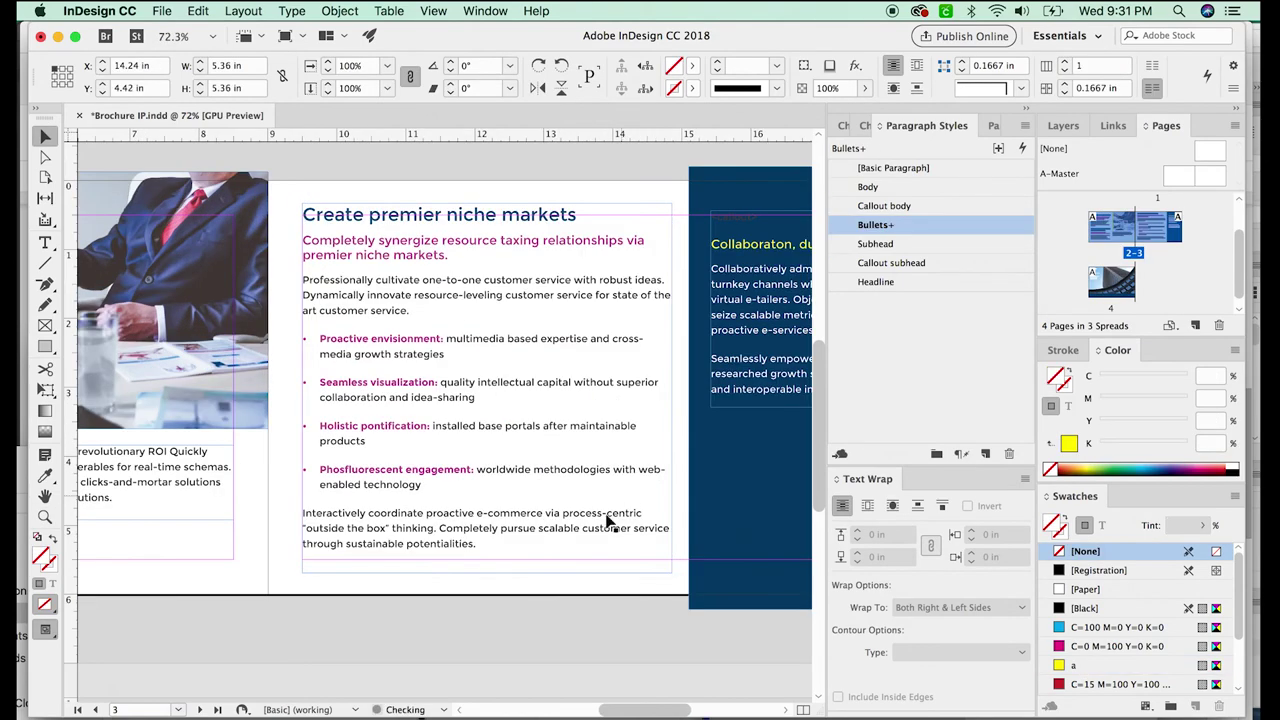
pyautogui.hscroll(3, 607, 520)
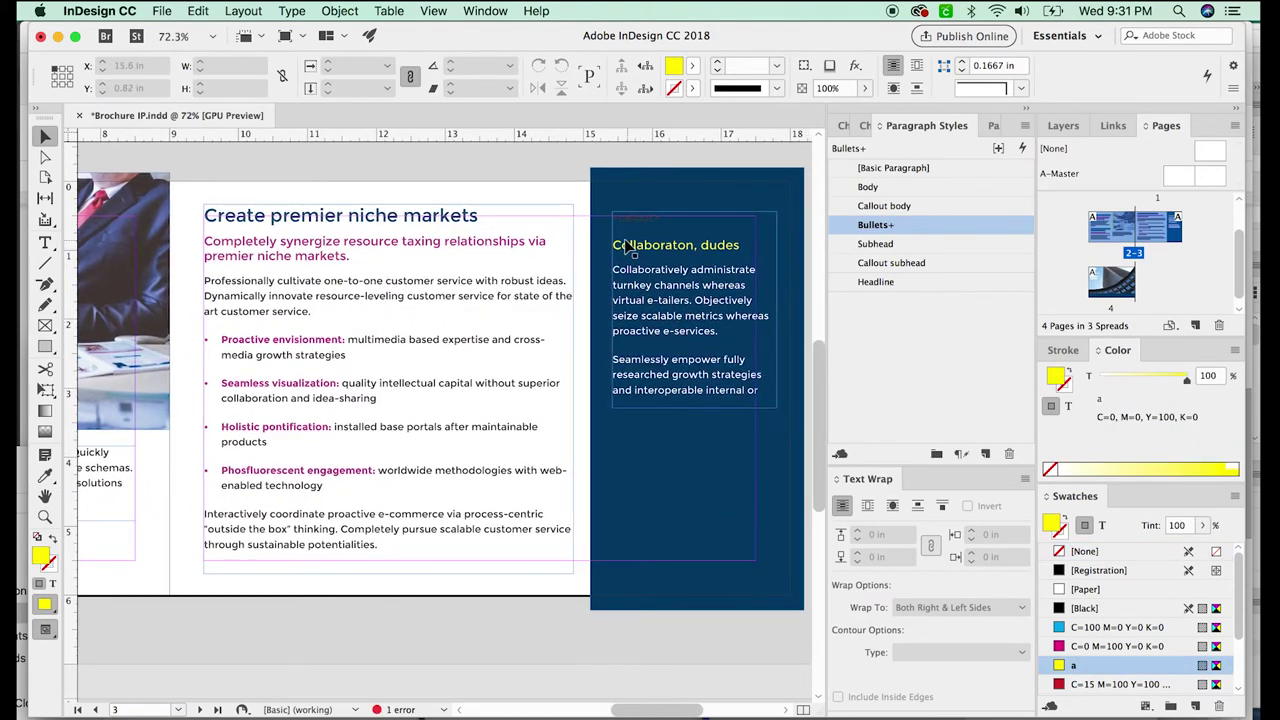
# Delete the <callout> placeholder line above the heading in the page 3 sidebar.
pyautogui.doubleClick(615, 244)
pyautogui.click(398, 470)
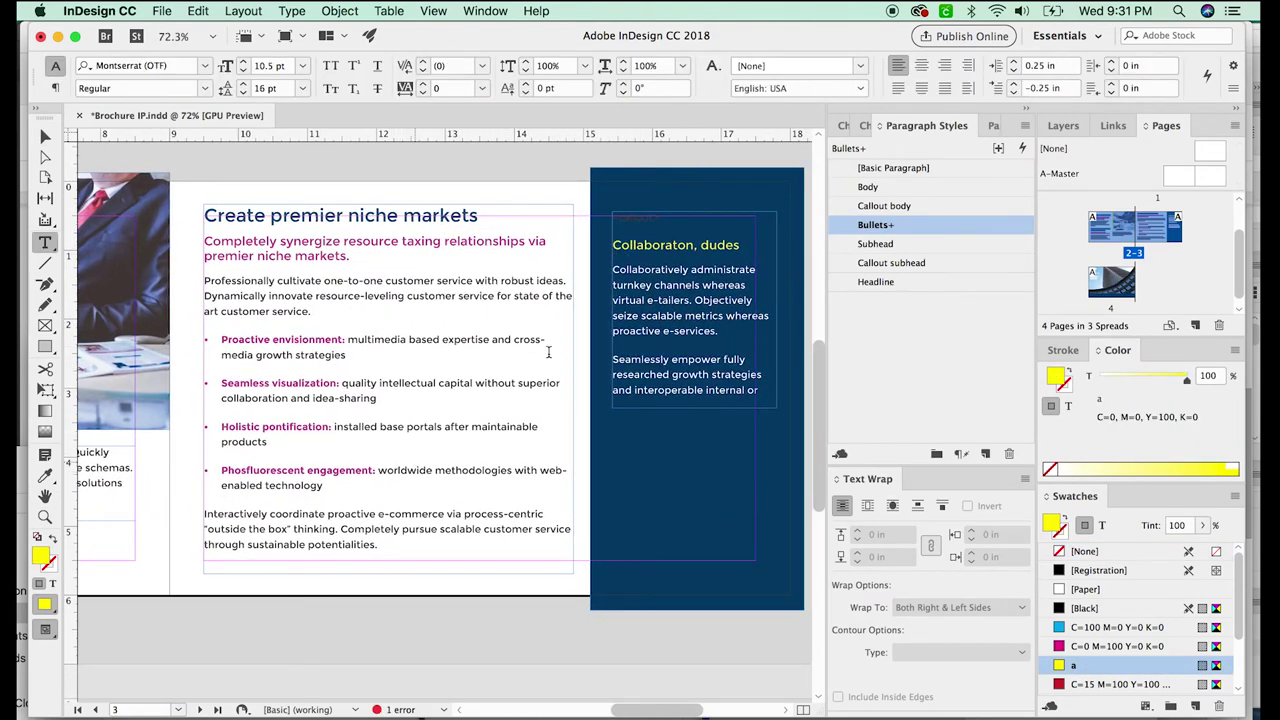
pyautogui.press('super+shift+a')
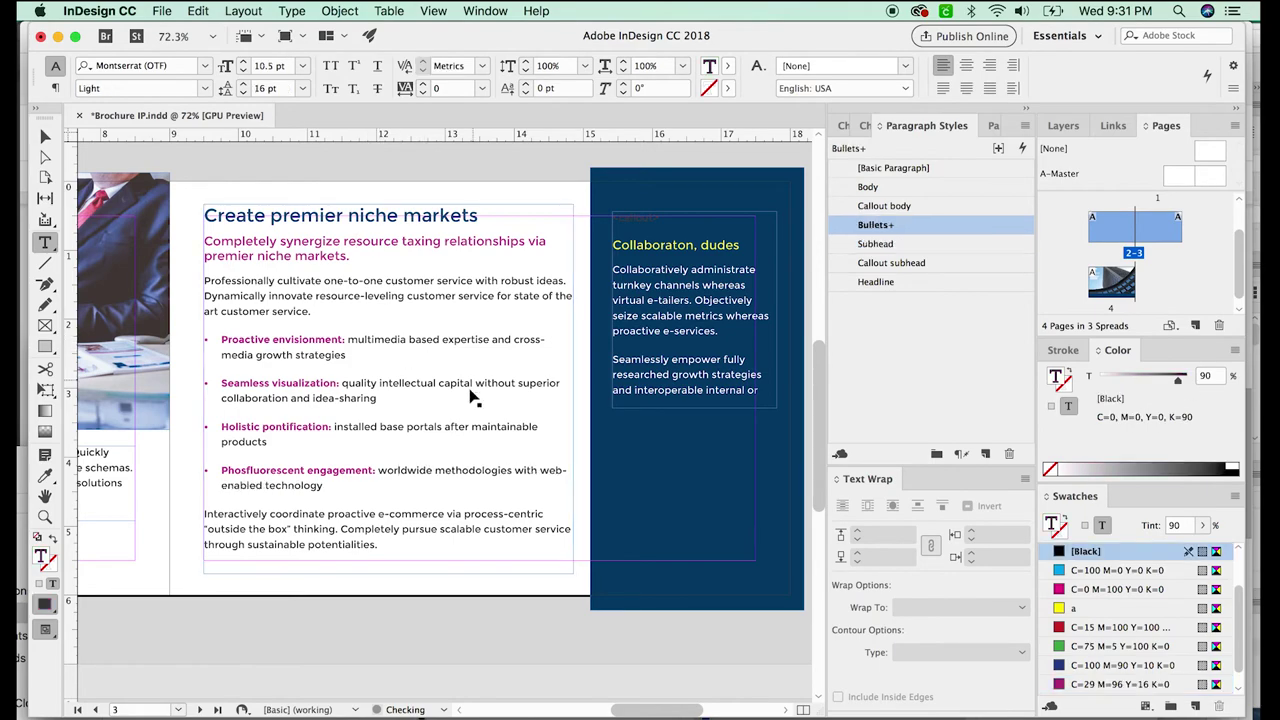
pyautogui.scroll(1, 411, 572)
pyautogui.hscroll(-10, 460, 535)
pyautogui.scroll(-3, 480, 517)
pyautogui.hscroll(3, 505, 515)
pyautogui.scroll(3, 526, 513)
pyautogui.hscroll(5, 526, 512)
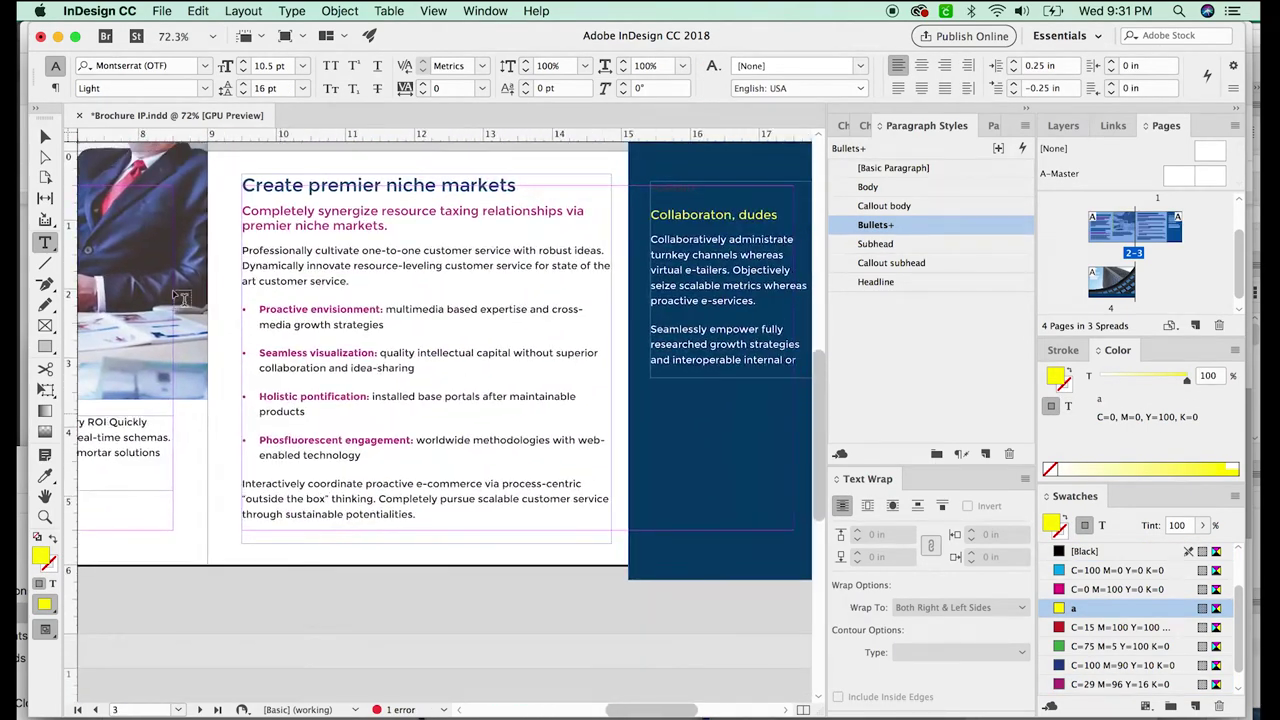
pyautogui.press('Escape')
# Draw a rectangle about 2.76 in wide and 2.34 in tall below the sidebar text and remove its fill.
pyautogui.hscroll(1, 505, 491)
pyautogui.scroll(-1, 510, 450)
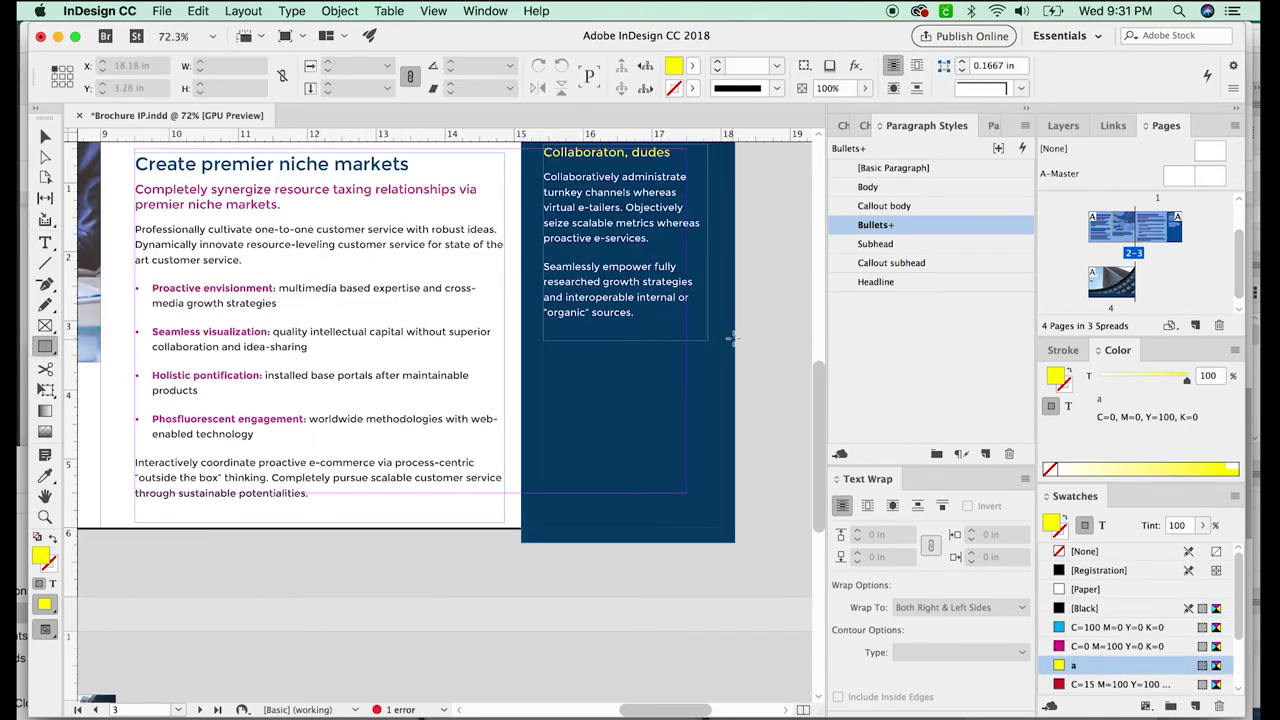
pyautogui.moveTo(733, 339); pyautogui.dragTo(542, 500)
pyautogui.press('/')
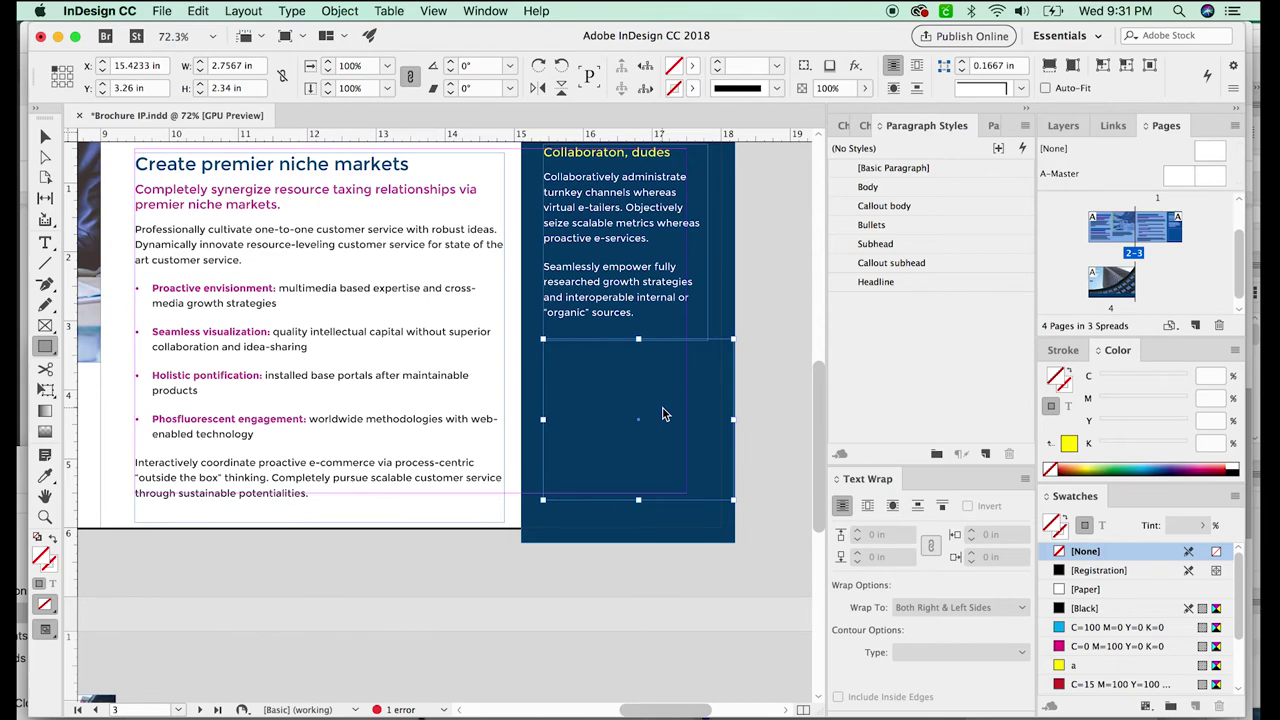
# Place the image "Screen Shot 2018-03-21 at 6.52.05 PM" in the new sidebar rectangle and fit it to fill the frame proportionally.
pyautogui.press('super+d')
pyautogui.click(480, 363)
pyautogui.press('space')
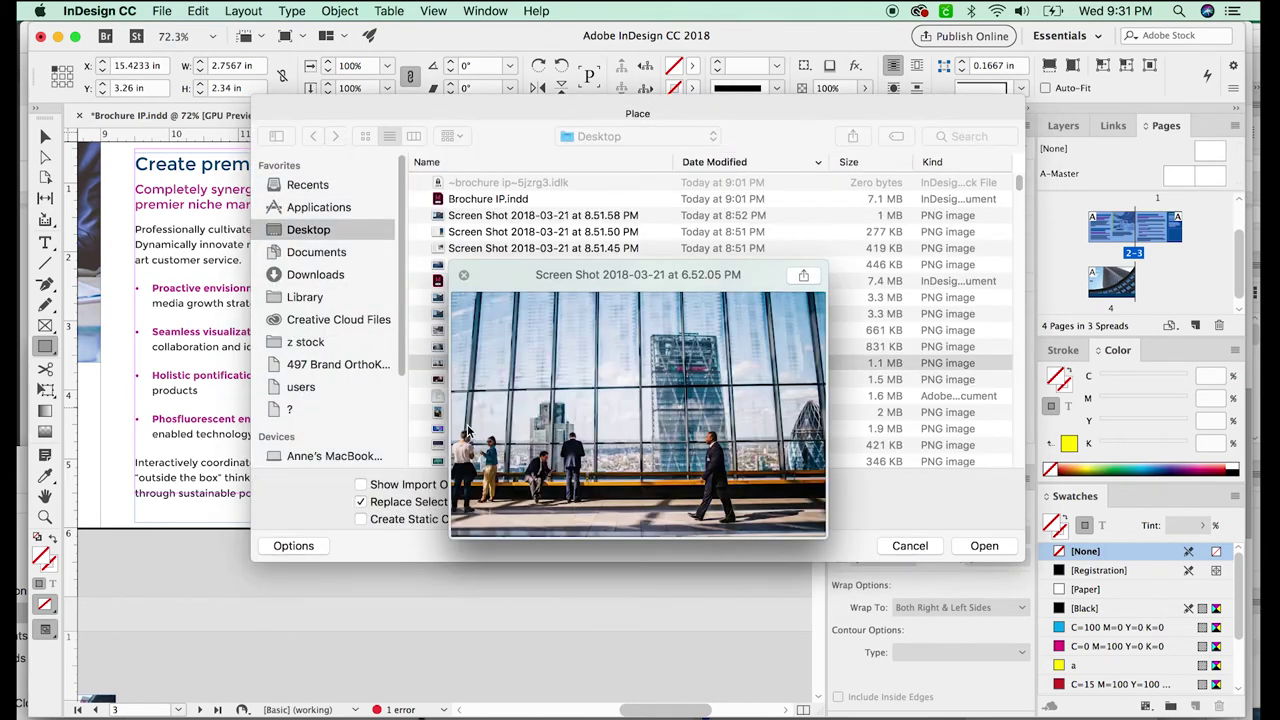
pyautogui.press('space')
pyautogui.press('space')
pyautogui.press('space')
pyautogui.press('Return')
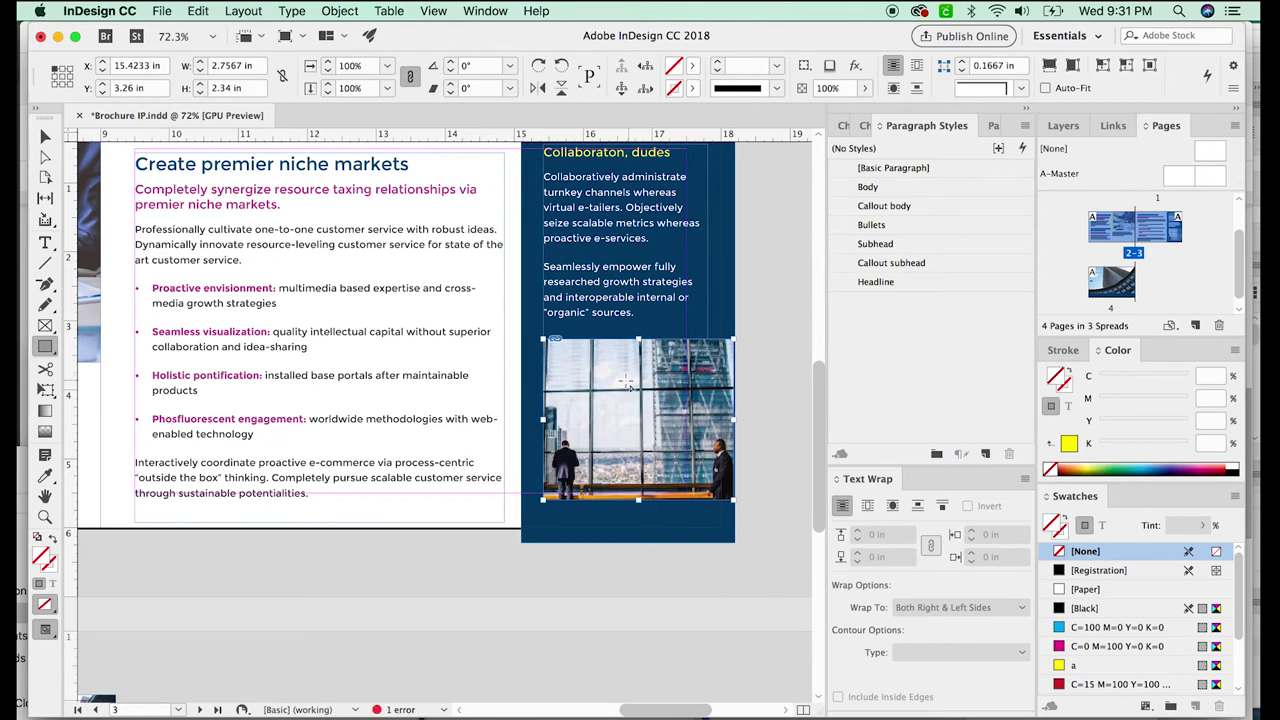
pyautogui.press('super+alt+shift+c')
# Apply the Subhead paragraph style to the line "Take over the world with us" on page 4.
pyautogui.scroll(-6, 786, 429)
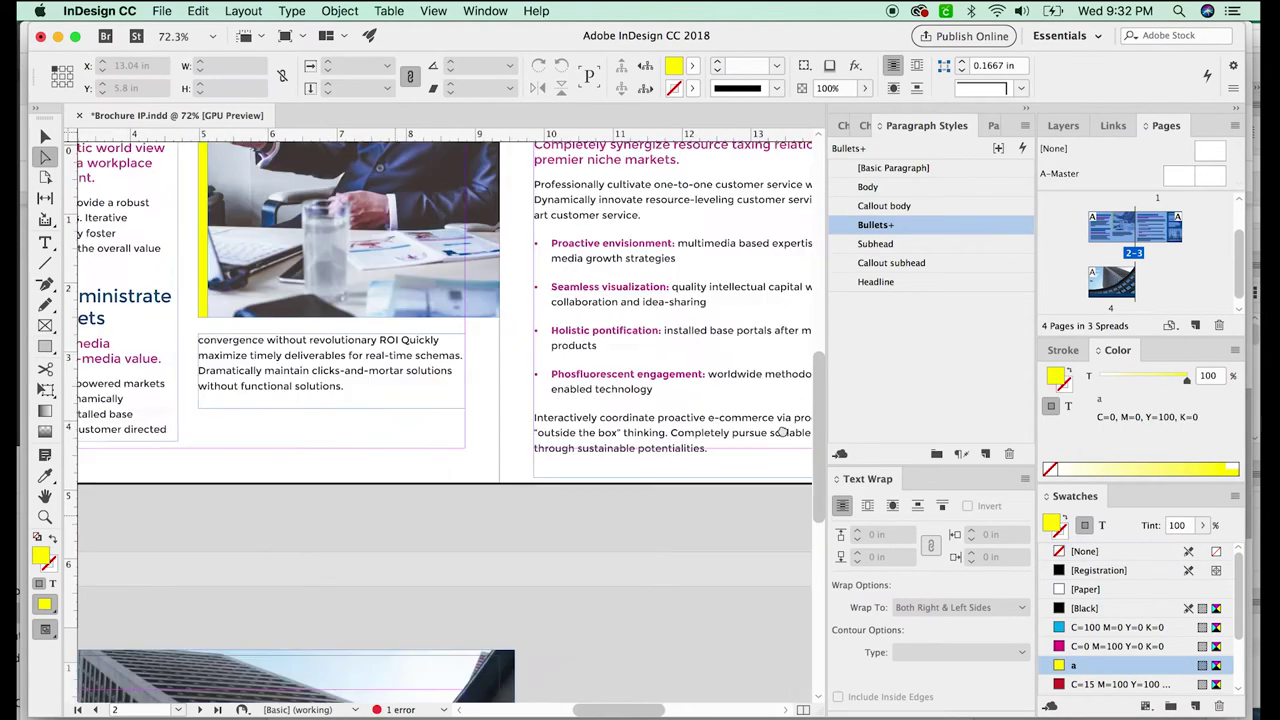
pyautogui.hscroll(-6, 760, 400)
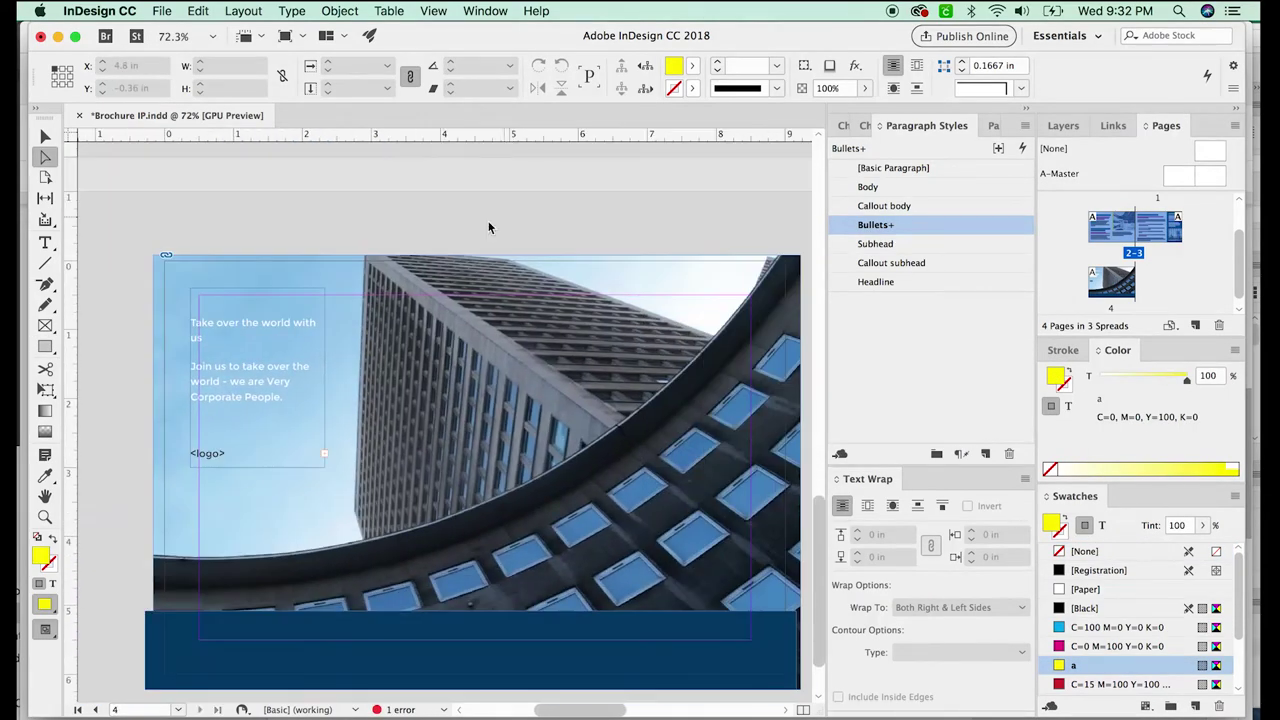
pyautogui.keyDown('super'); pyautogui.click(289, 411); pyautogui.keyUp('super')
pyautogui.scroll(2, 290, 408)
pyautogui.press('t')
pyautogui.moveTo(306, 342); pyautogui.dragTo(335, 360)
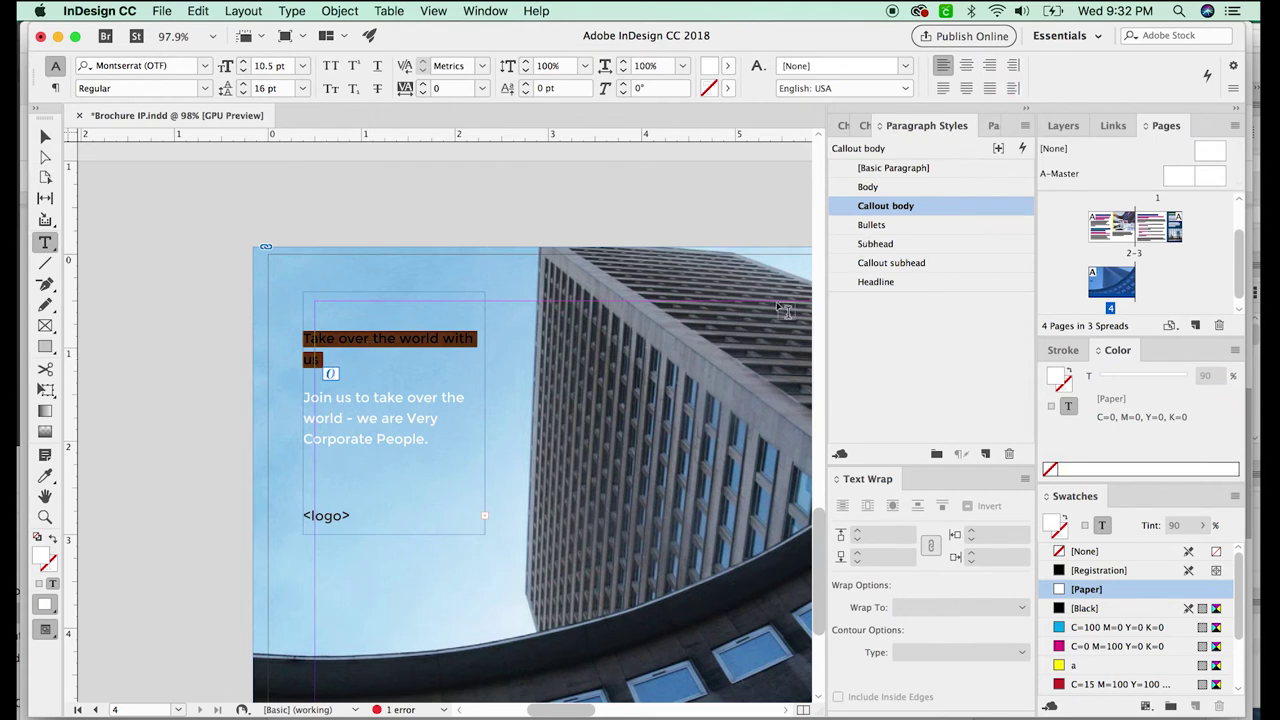
pyautogui.click(876, 243)
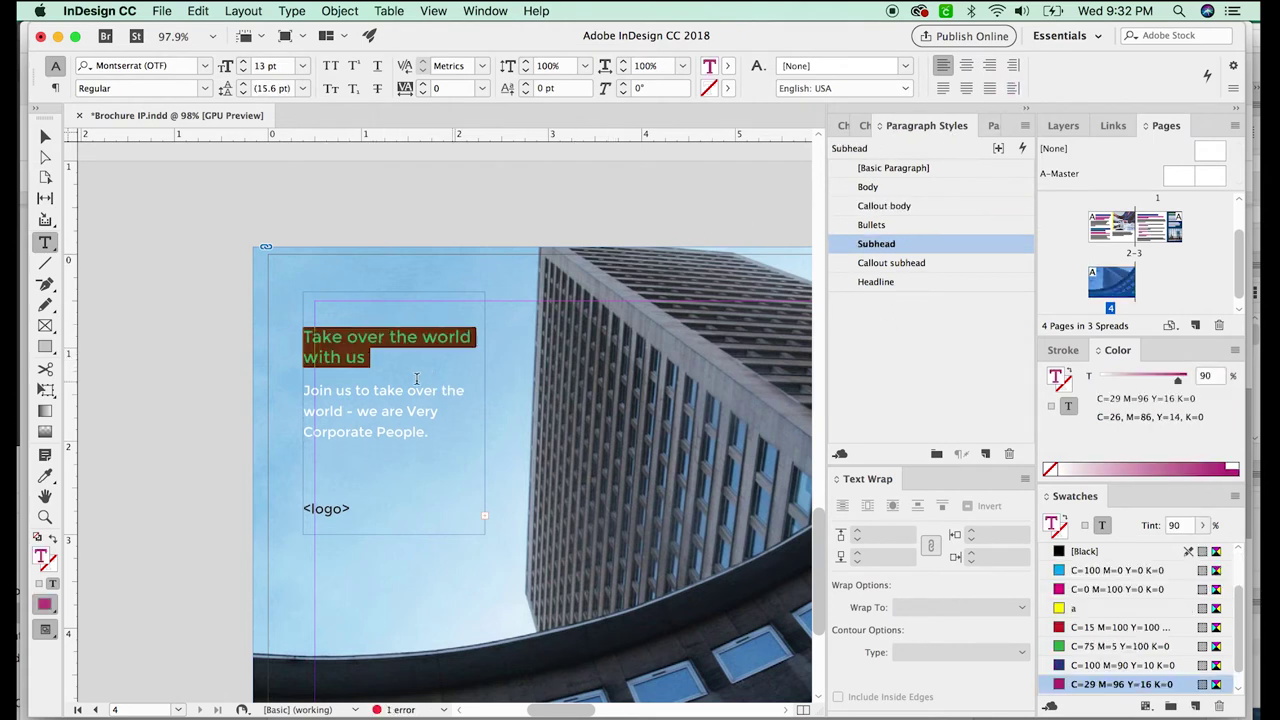
# Apply the Body paragraph style to the "Join us to take over the world" paragraph on page 4 and Headline to its heading.
pyautogui.moveTo(307, 397); pyautogui.dragTo(432, 433)
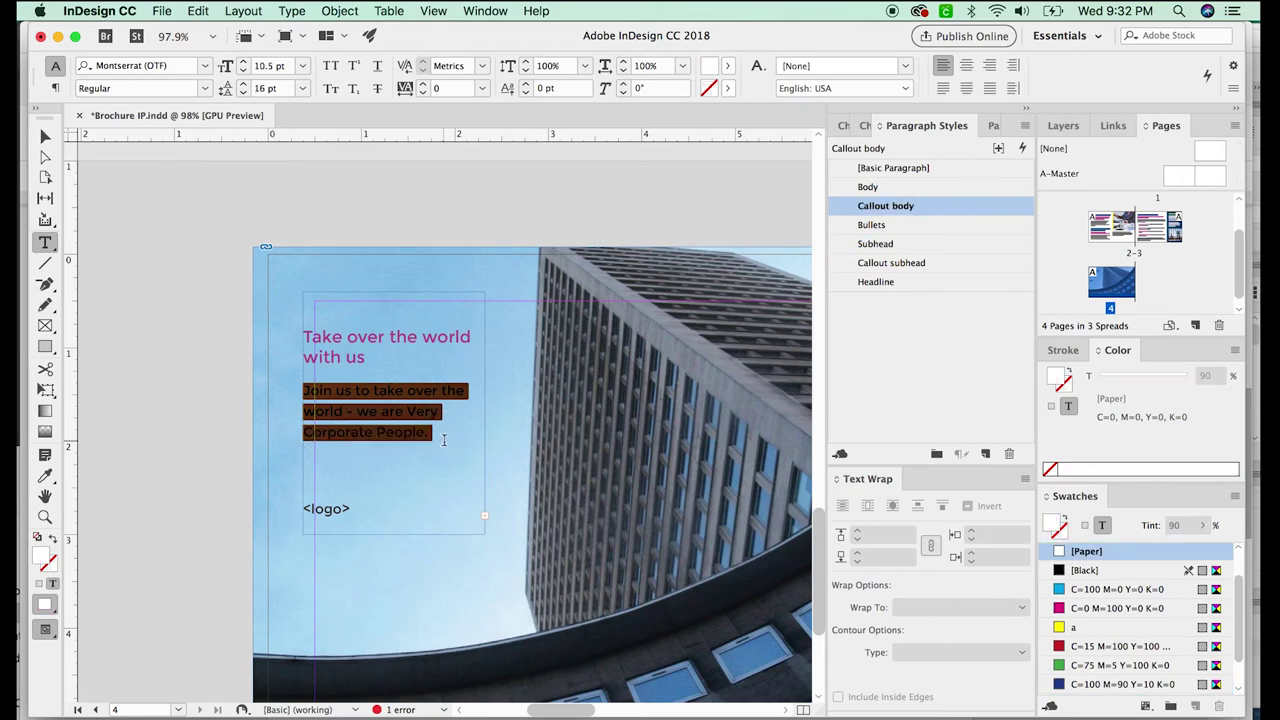
pyautogui.click(919, 188)
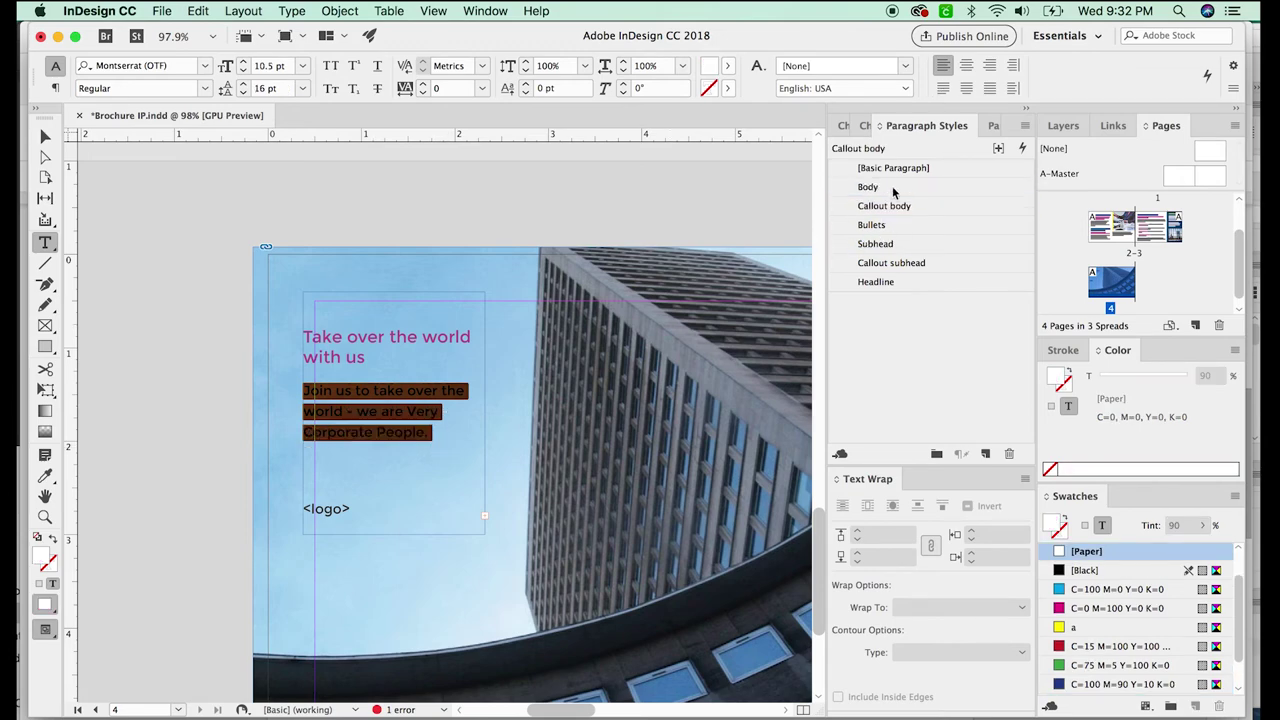
pyautogui.moveTo(304, 337); pyautogui.dragTo(313, 332)
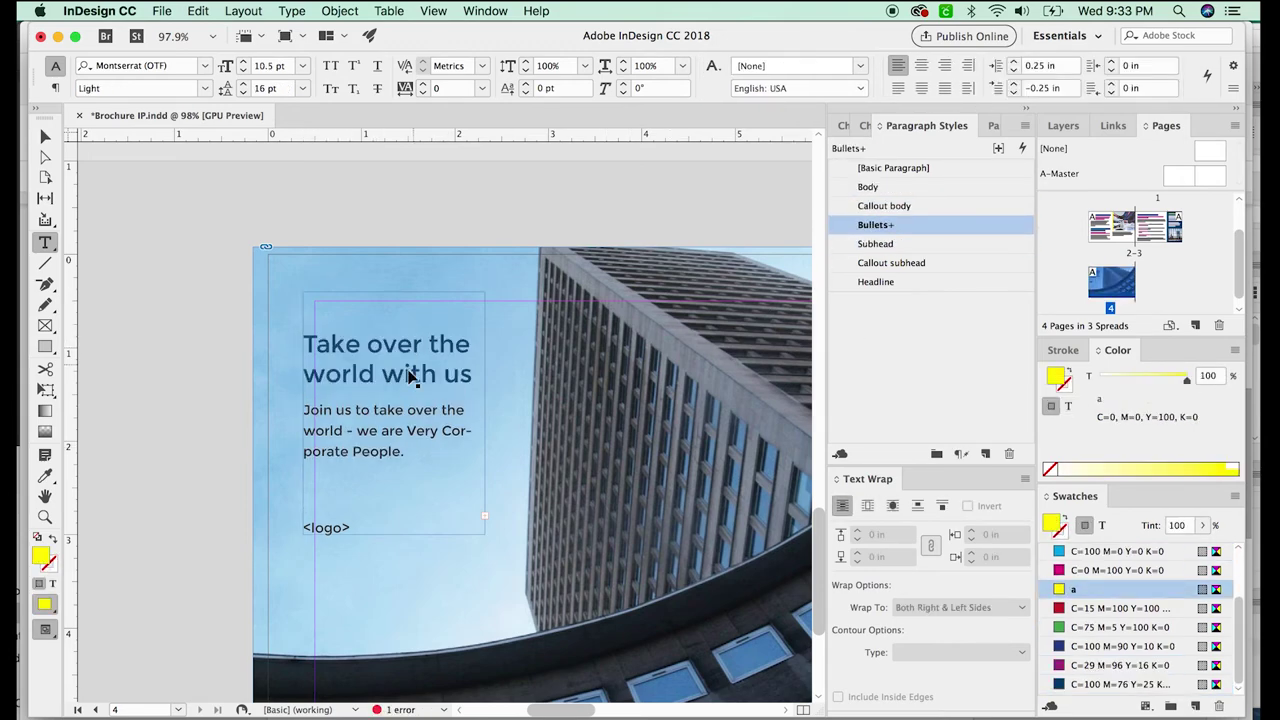
# Delete the empty line above the heading "Take over the world with us" on page 4.
pyautogui.keyDown('super'); pyautogui.click(407, 371); pyautogui.keyUp('super')
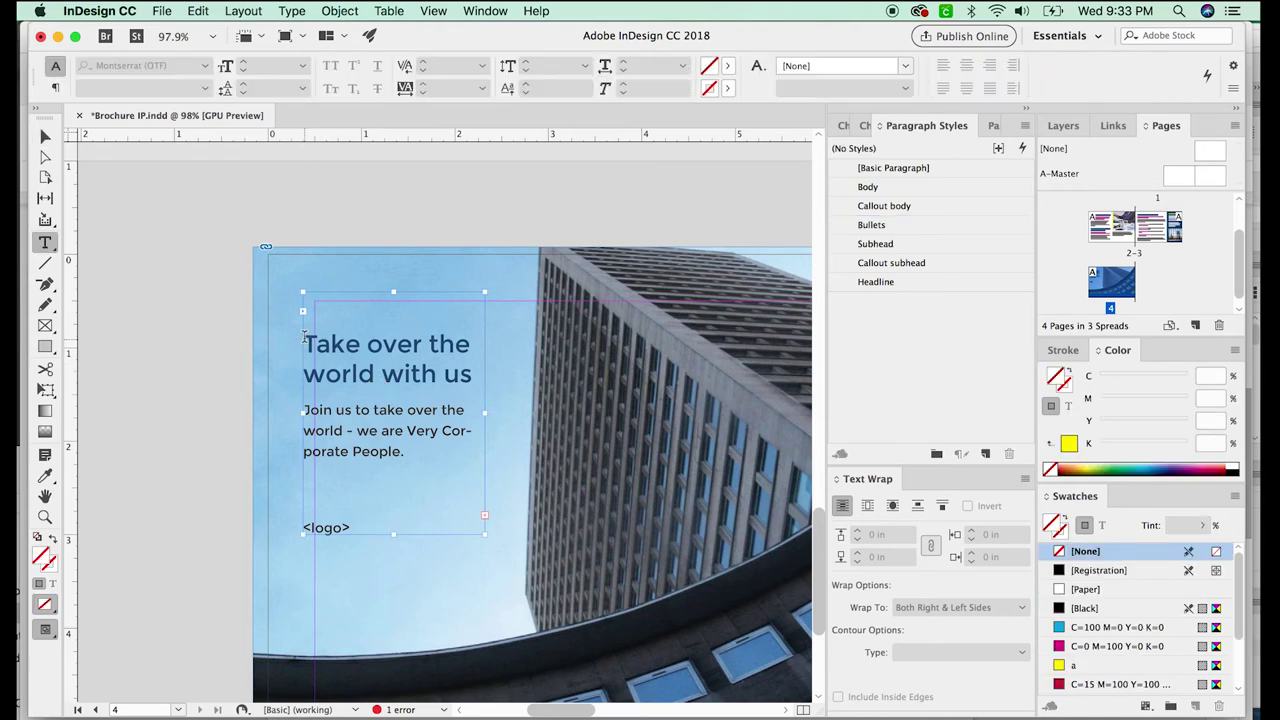
pyautogui.moveTo(304, 337); pyautogui.dragTo(303, 299)
pyautogui.press('BackSpace')
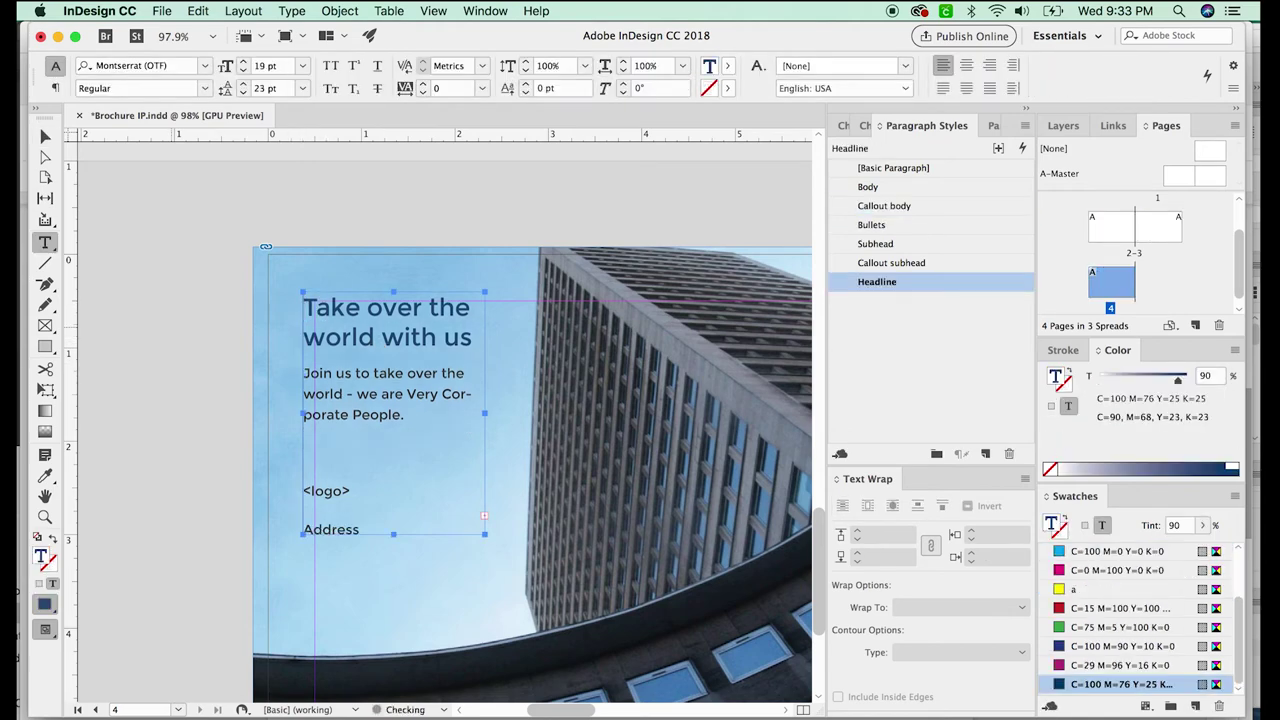
pyautogui.press('super+shift+a')
pyautogui.scroll(1, 379, 450)
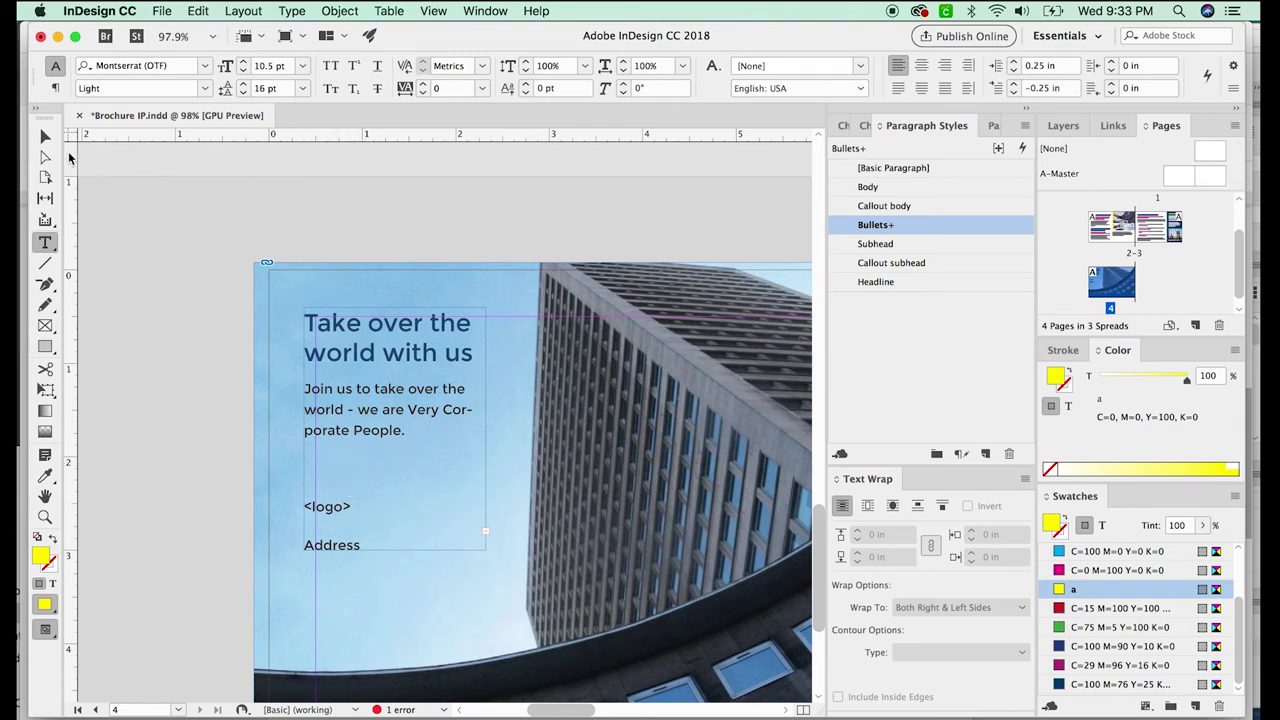
pyautogui.click(45, 137)
pyautogui.doubleClick(306, 387)
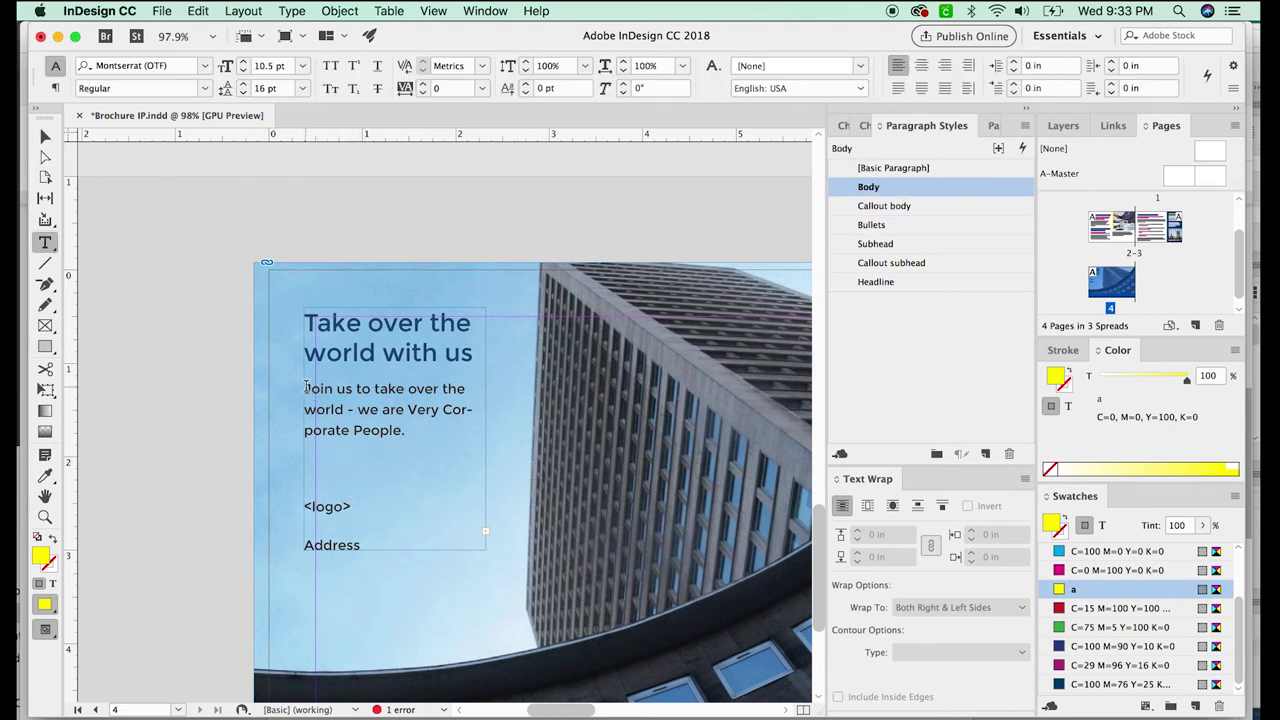
pyautogui.click(300, 412)
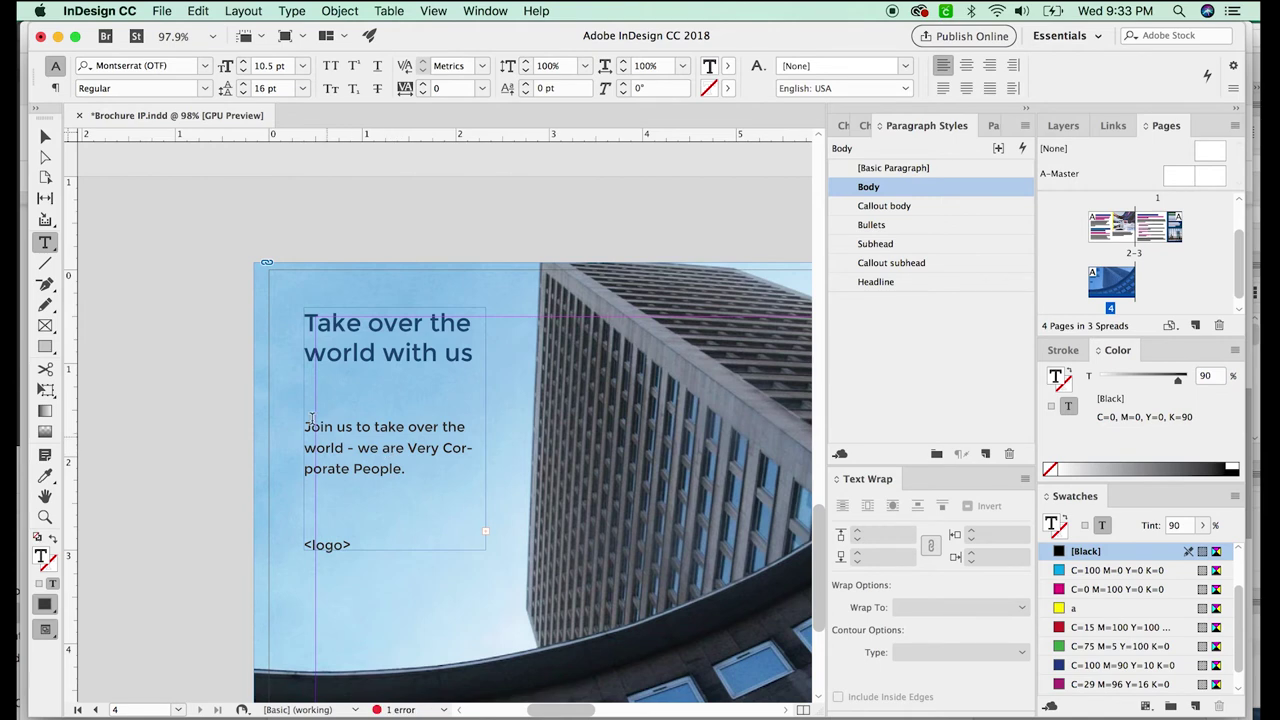
pyautogui.click(308, 427)
pyautogui.click(303, 420)
pyautogui.press('BackSpace')
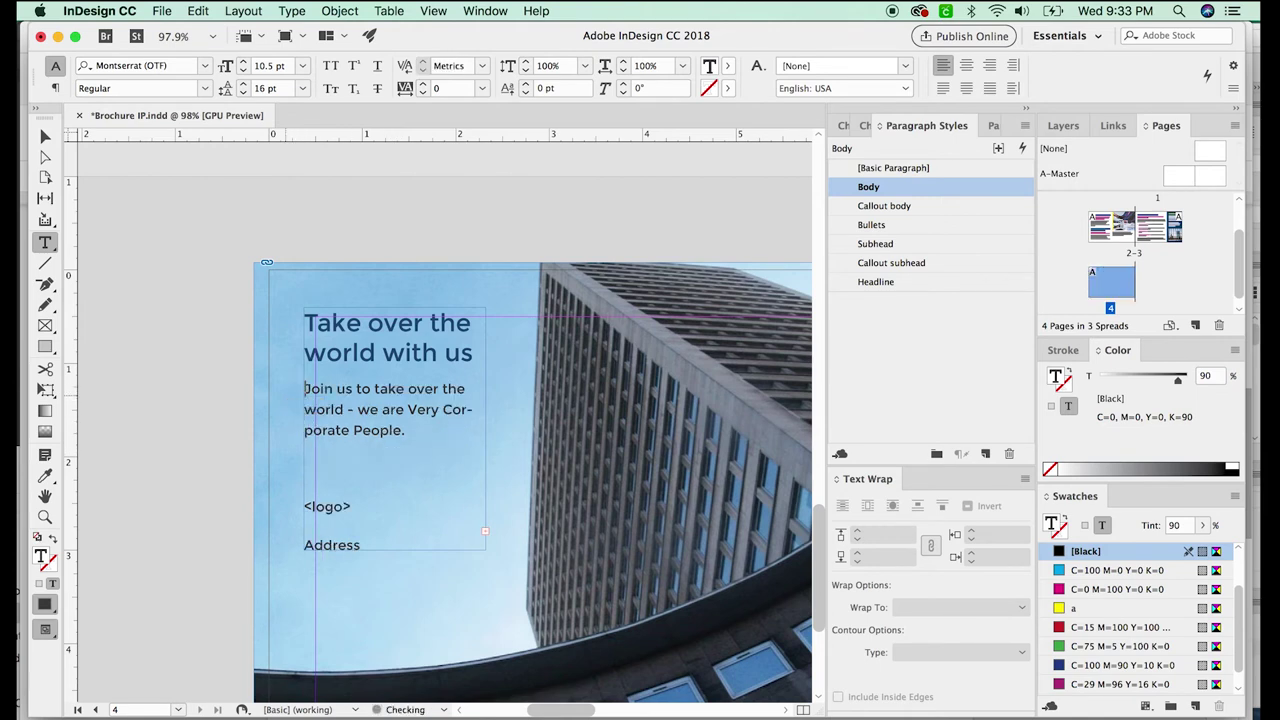
# Increase the leading of the first line of the "Join us to take over the world" paragraph to 22 pt.
pyautogui.moveTo(425, 390); pyautogui.dragTo(283, 395)
pyautogui.hotkey('alt', 'Down')
pyautogui.hotkey('alt', 'Down')
pyautogui.hotkey('alt', 'Down')
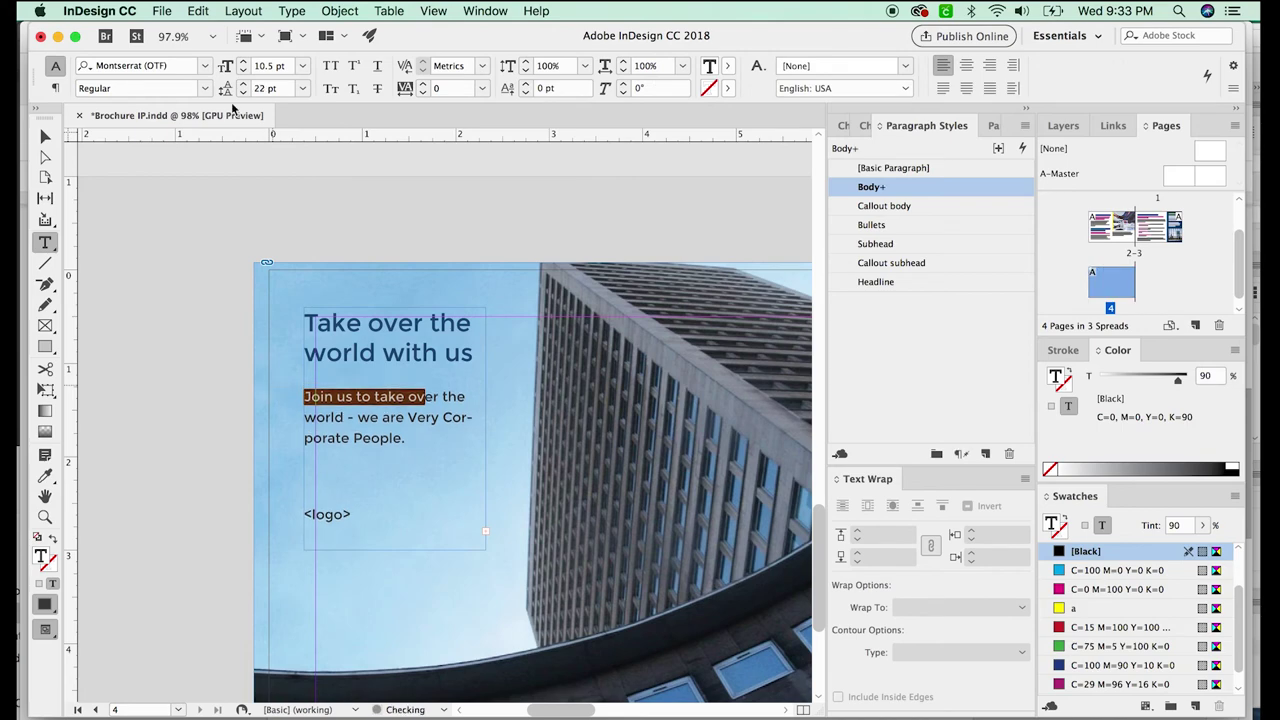
# Draw a thin yellow bar between the page 4 heading and its body paragraph, about as wide as the heading.
pyautogui.click(45, 136)
pyautogui.press('super+space')
pyautogui.moveTo(558, 227); pyautogui.dragTo(268, 591)
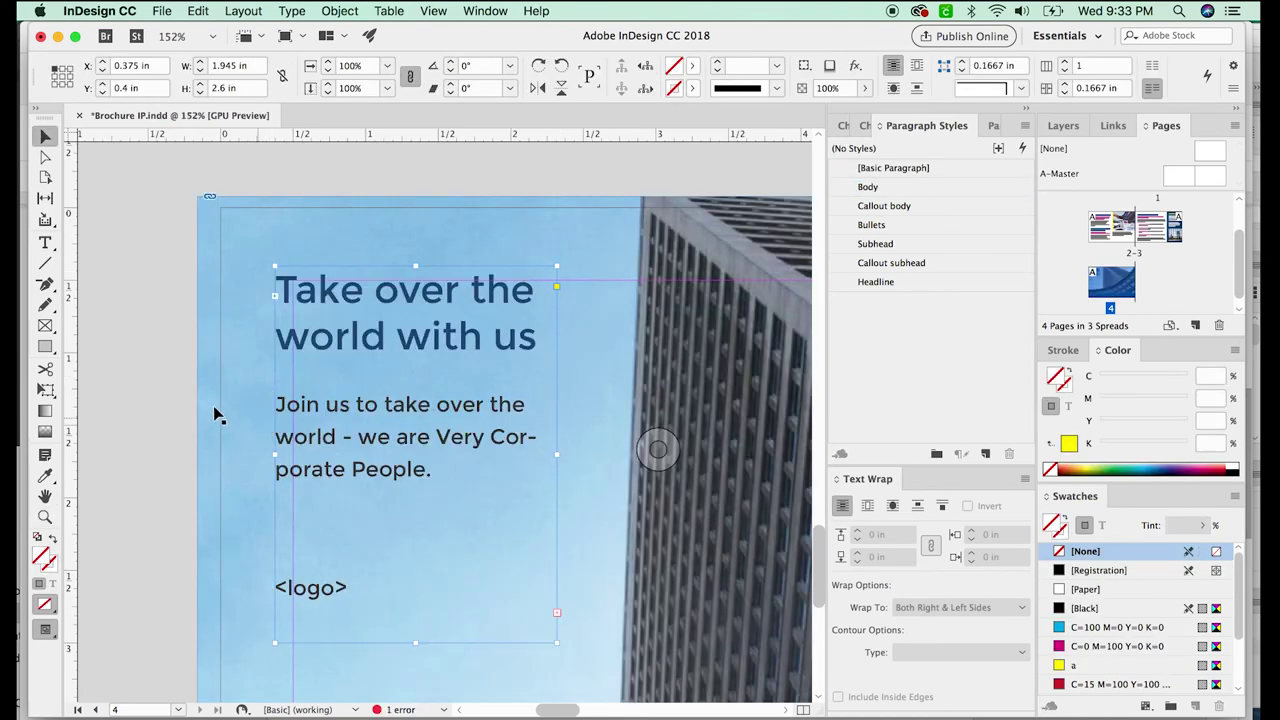
pyautogui.press('m')
pyautogui.moveTo(277, 371); pyautogui.dragTo(542, 378)
pyautogui.press('super+shift+a')
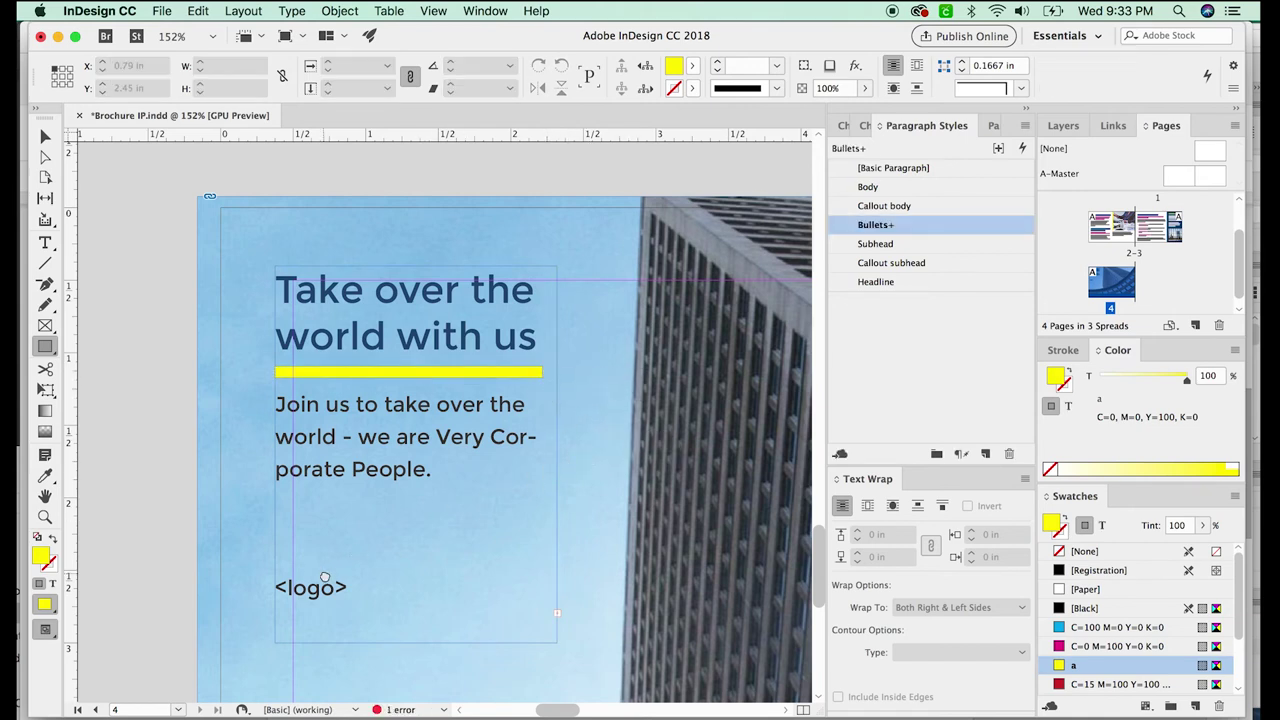
# Turn off hyphenation for all the text in the page 4 text frame.
pyautogui.moveTo(396, 334); pyautogui.dragTo(392, 300)
pyautogui.press('t')
pyautogui.click(468, 430)
pyautogui.hotkey('ctrl', 'a')
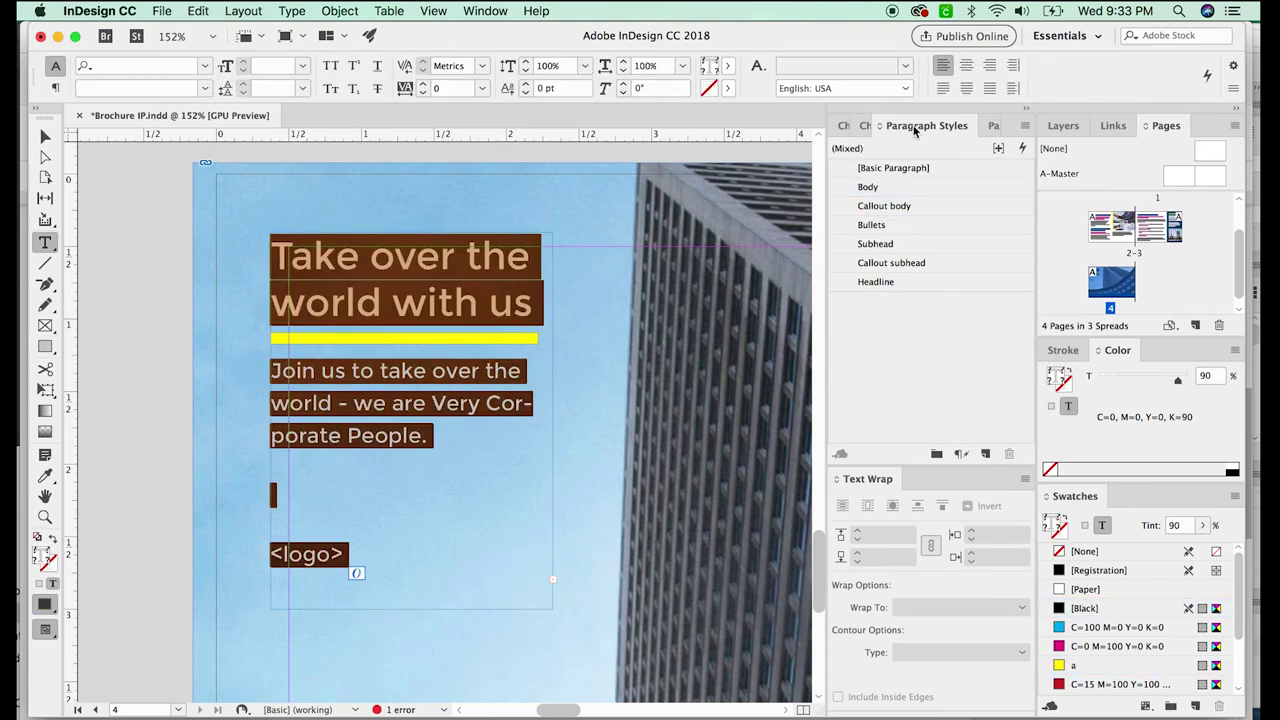
pyautogui.click(992, 126)
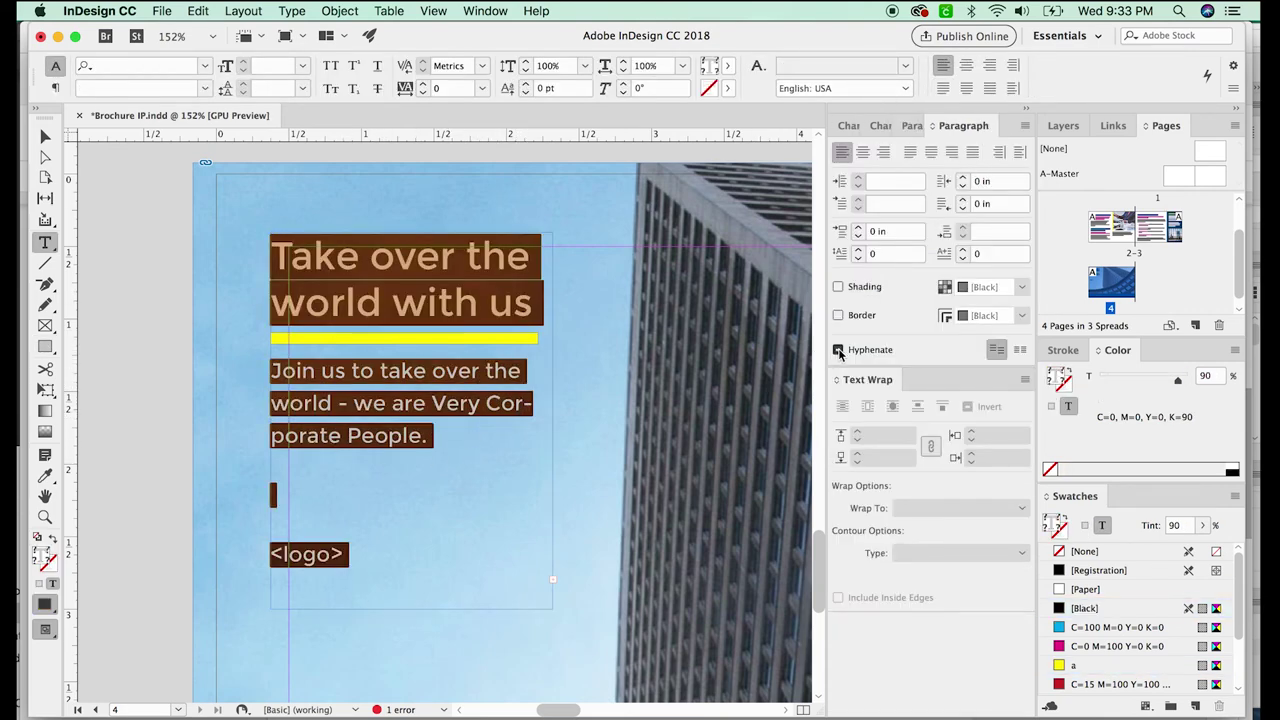
pyautogui.click(838, 350)
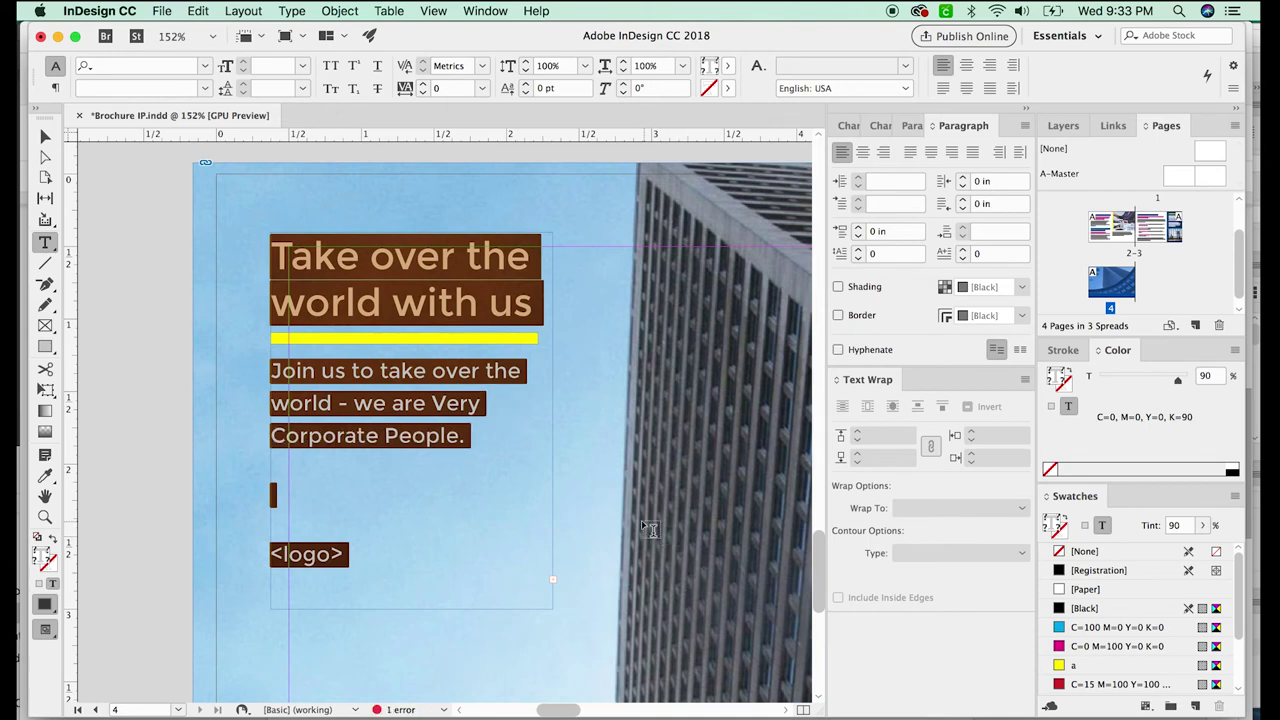
pyautogui.click(183, 155)
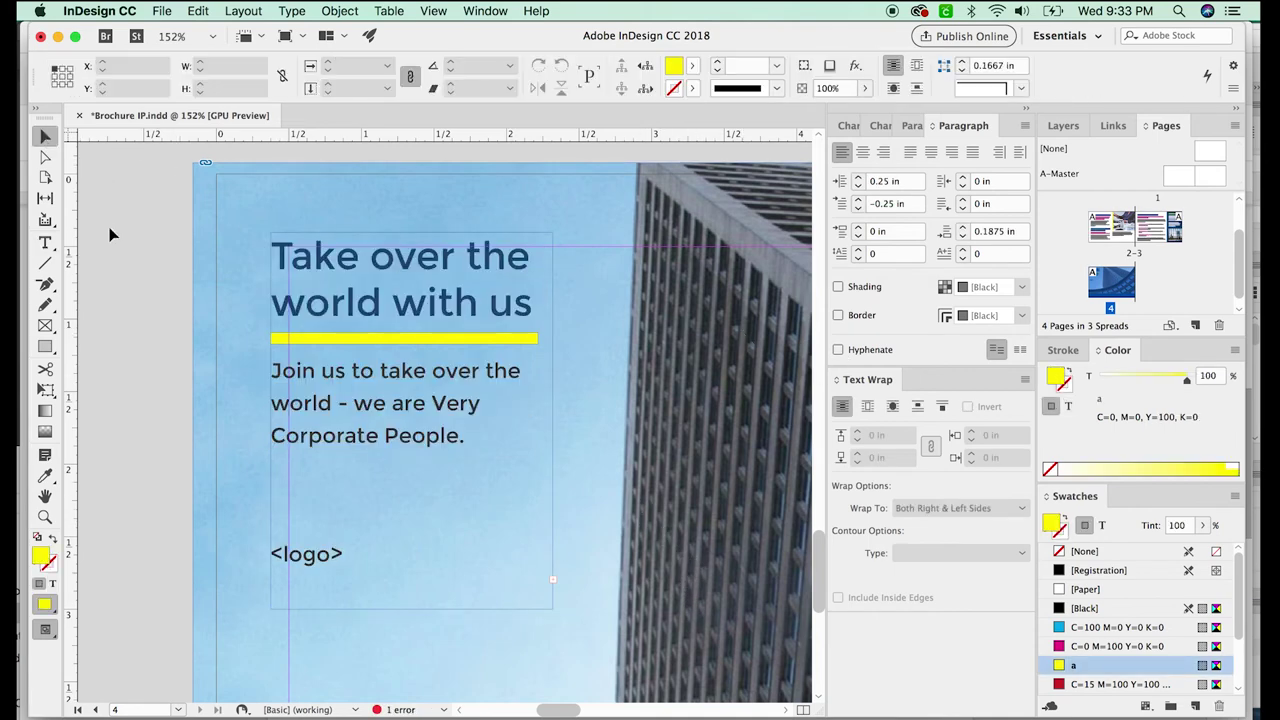
pyautogui.moveTo(461, 436); pyautogui.dragTo(400, 595)
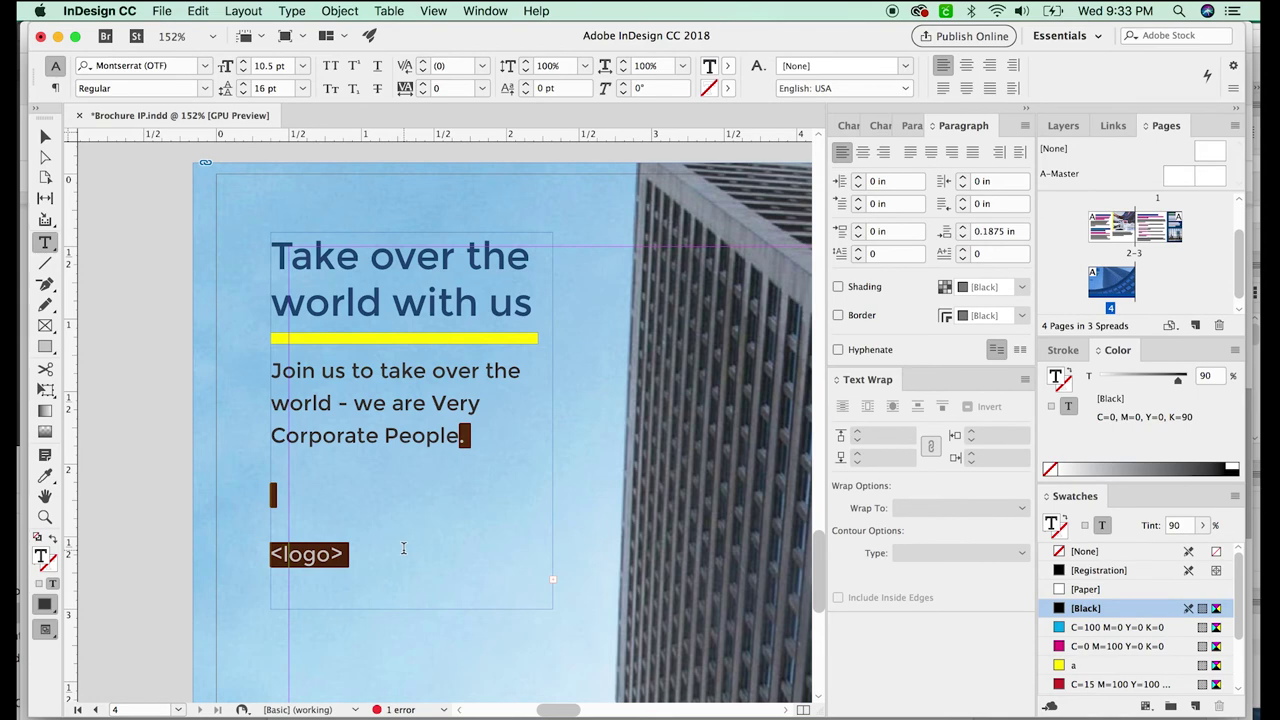
pyautogui.press('super+shift+a')
# Copy the logo group and paste it onto page 4, moving it onto the navy band along the page's lower edge.
pyautogui.press('super+1')
pyautogui.moveTo(265, 590); pyautogui.dragTo(217, 718)
pyautogui.moveTo(1239, 243); pyautogui.dragTo(1239, 218)
pyautogui.doubleClick(1166, 220)
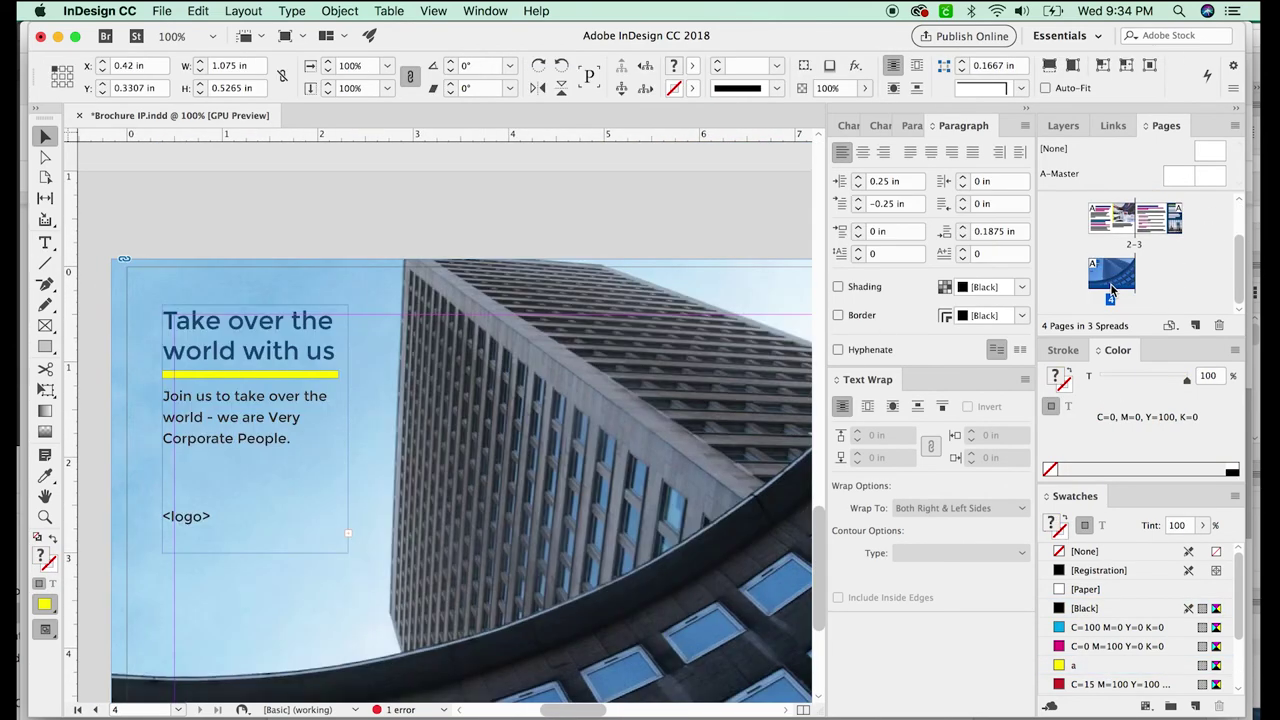
pyautogui.press('super+shift+a')
pyautogui.moveTo(377, 526); pyautogui.dragTo(381, 516)
pyautogui.scroll(-5, 381, 515)
pyautogui.hscroll(-1, 381, 515)
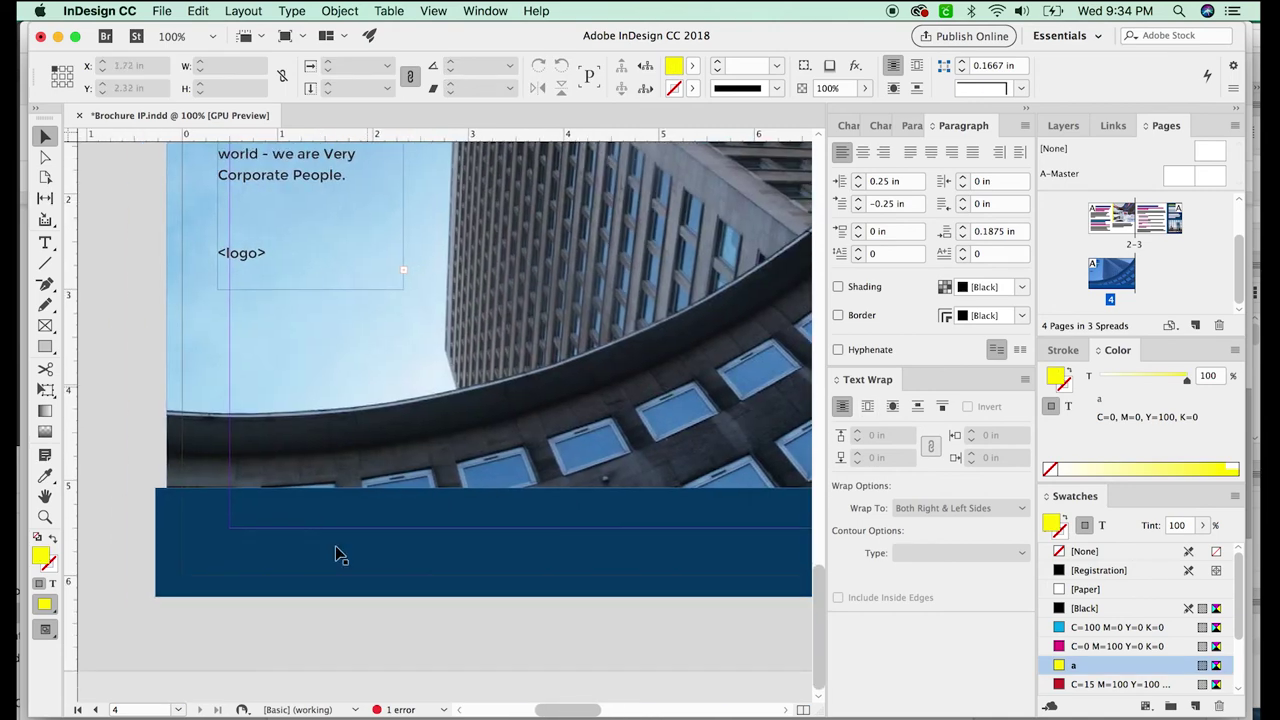
pyautogui.press('super+v')
pyautogui.moveTo(418, 422); pyautogui.dragTo(535, 550)
# Change the character color of the "Bullet start text" character style to the green swatch C=75 M=5 Y=100 K=0.
pyautogui.hscroll(4, 329, 590)
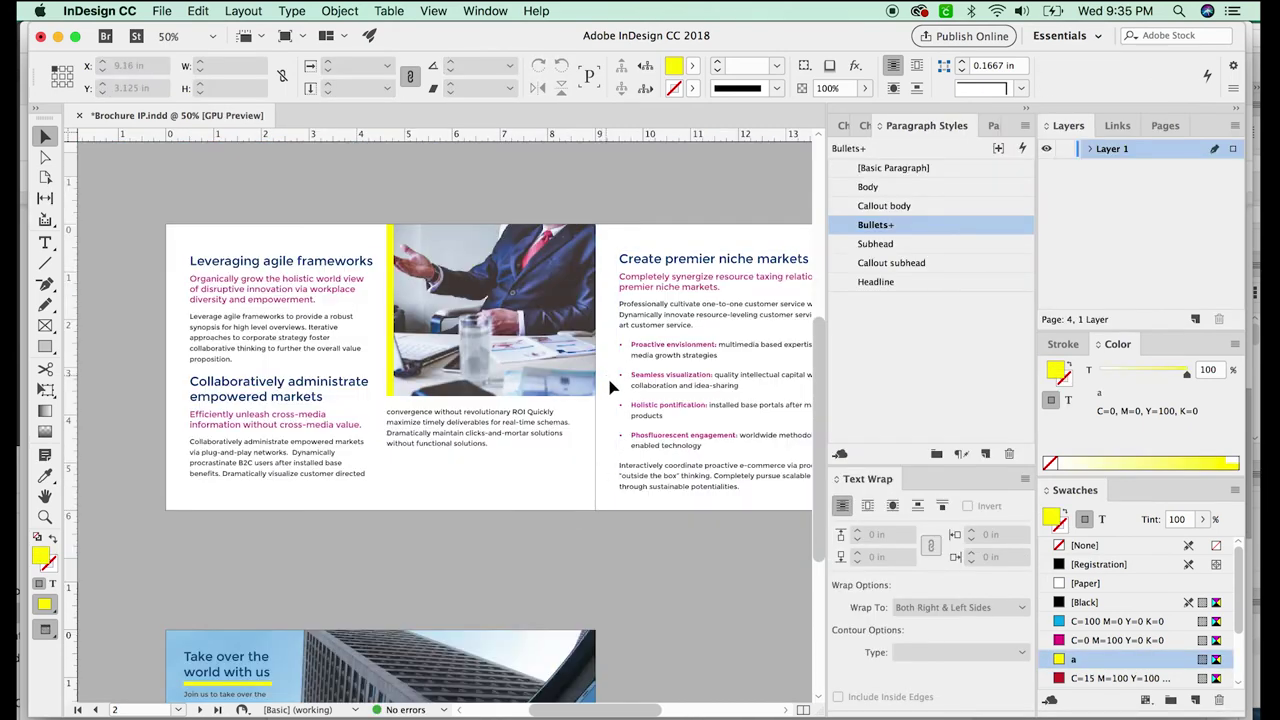
pyautogui.hscroll(2, 605, 388)
pyautogui.moveTo(104, 233); pyautogui.dragTo(722, 528)
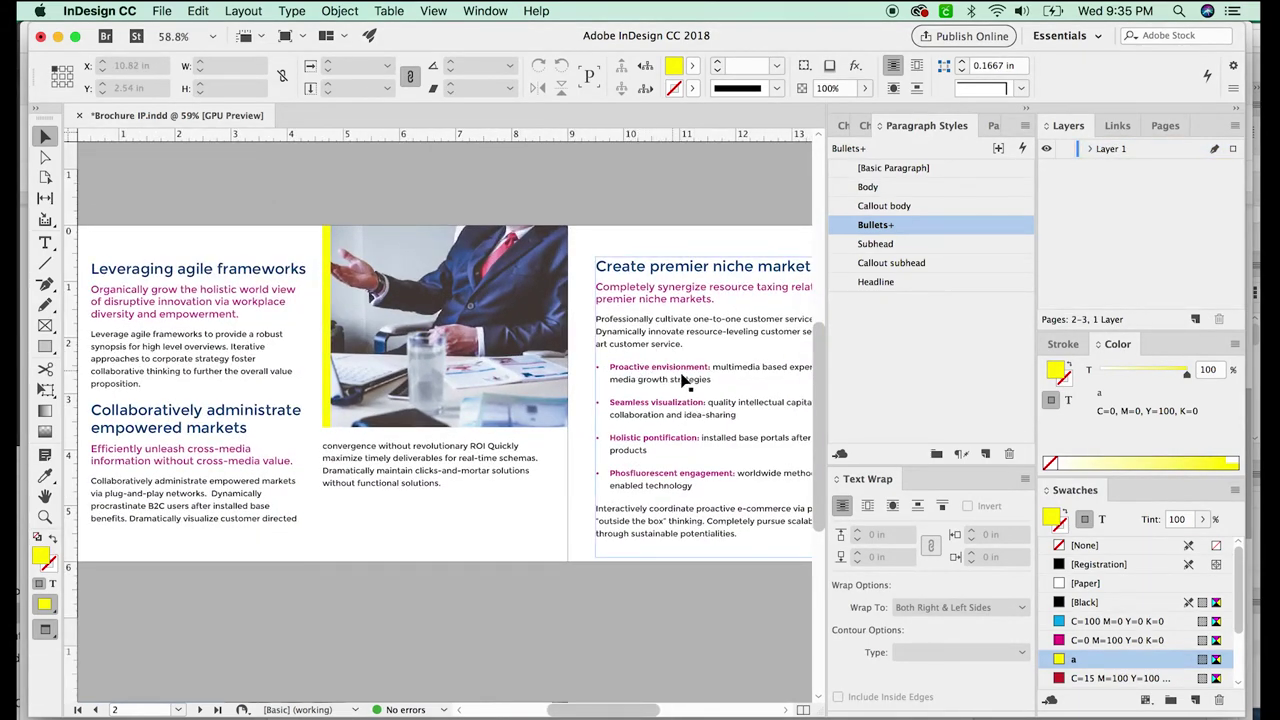
pyautogui.click(843, 126)
pyautogui.click(918, 126)
pyautogui.doubleClick(905, 187)
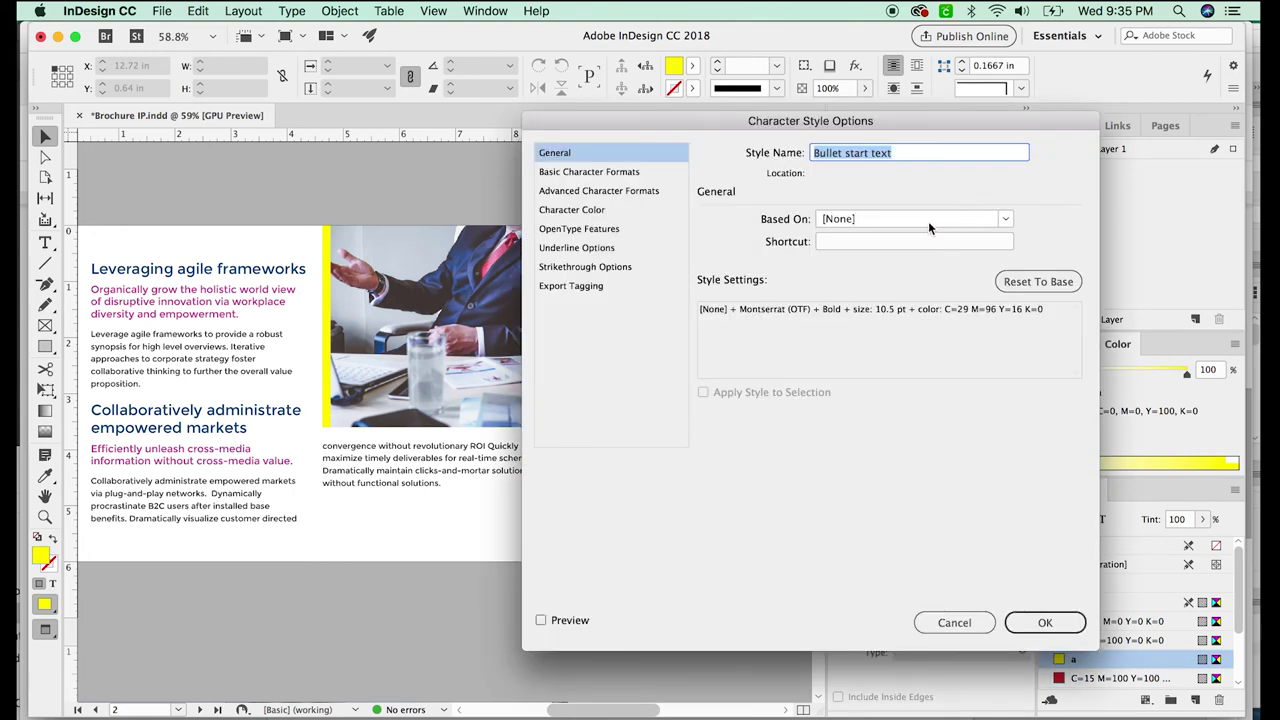
pyautogui.click(612, 209)
pyautogui.click(915, 284)
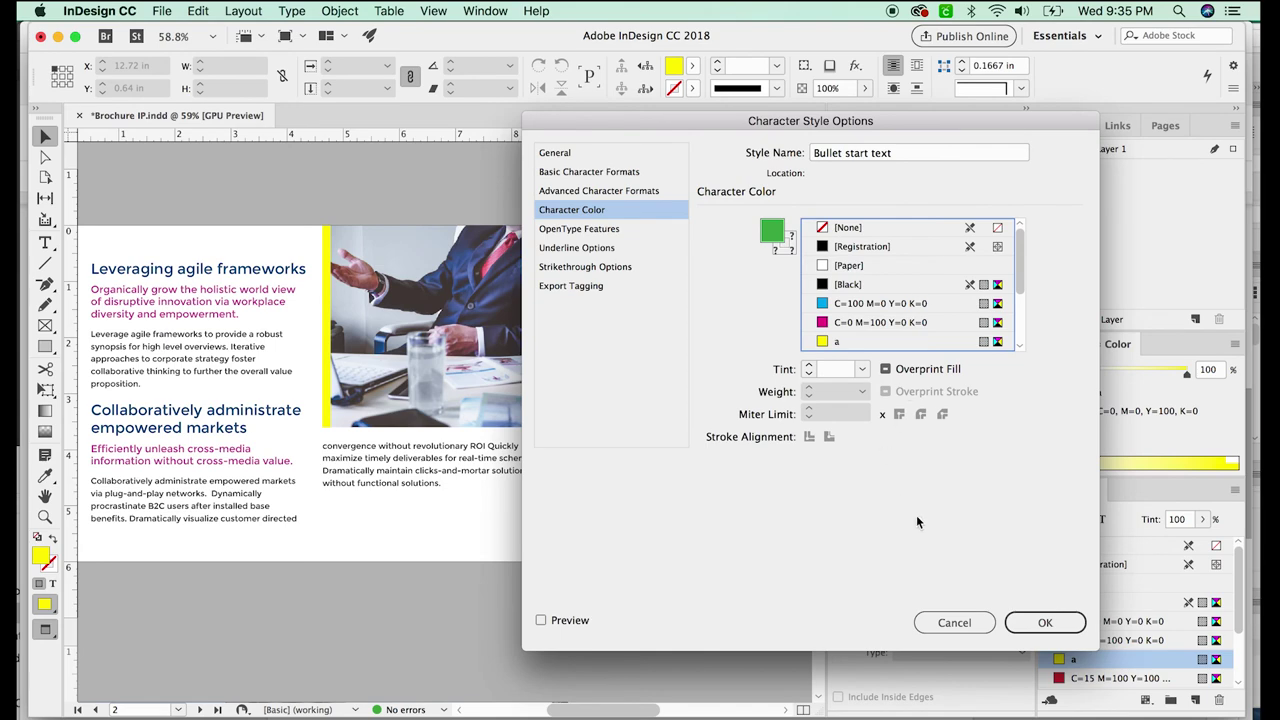
pyautogui.click(1045, 622)
# Examine the recolored bullet lead-ins on page 3 and the overall look of the page 2-3 spread.
pyautogui.moveTo(625, 510); pyautogui.dragTo(438, 464)
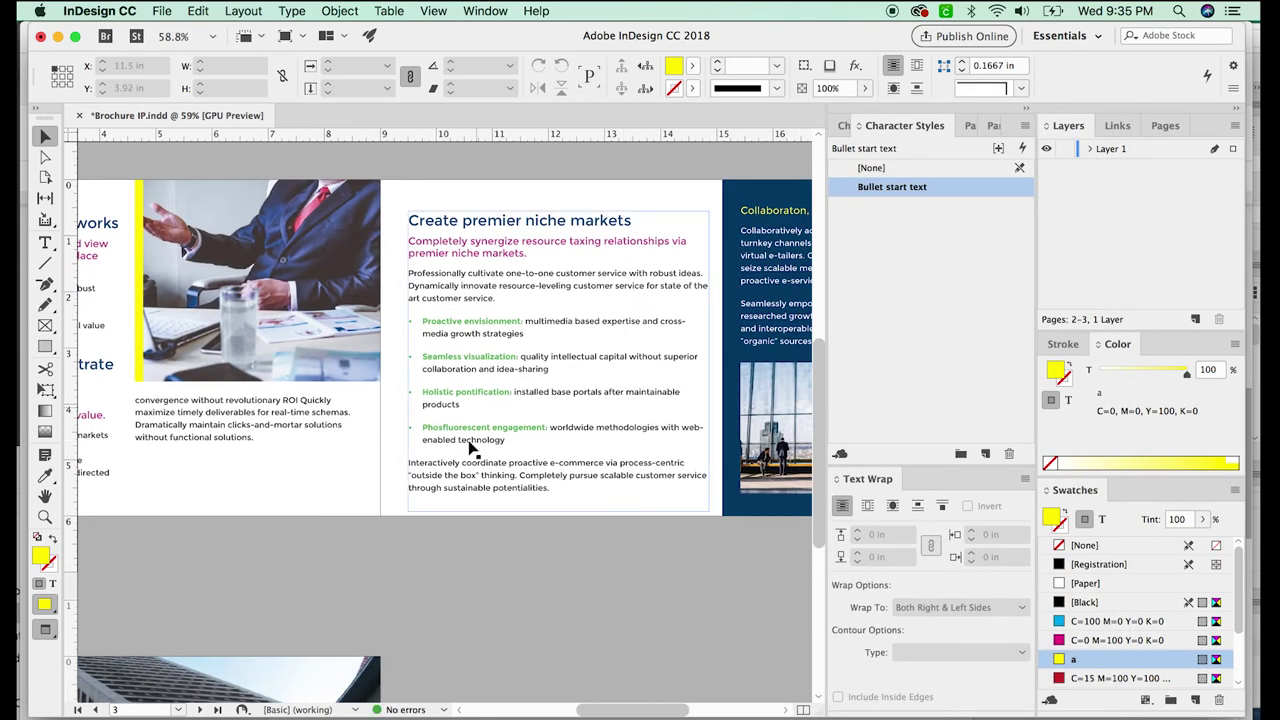
pyautogui.moveTo(676, 239); pyautogui.dragTo(262, 625)
pyautogui.scroll(3, 380, 581)
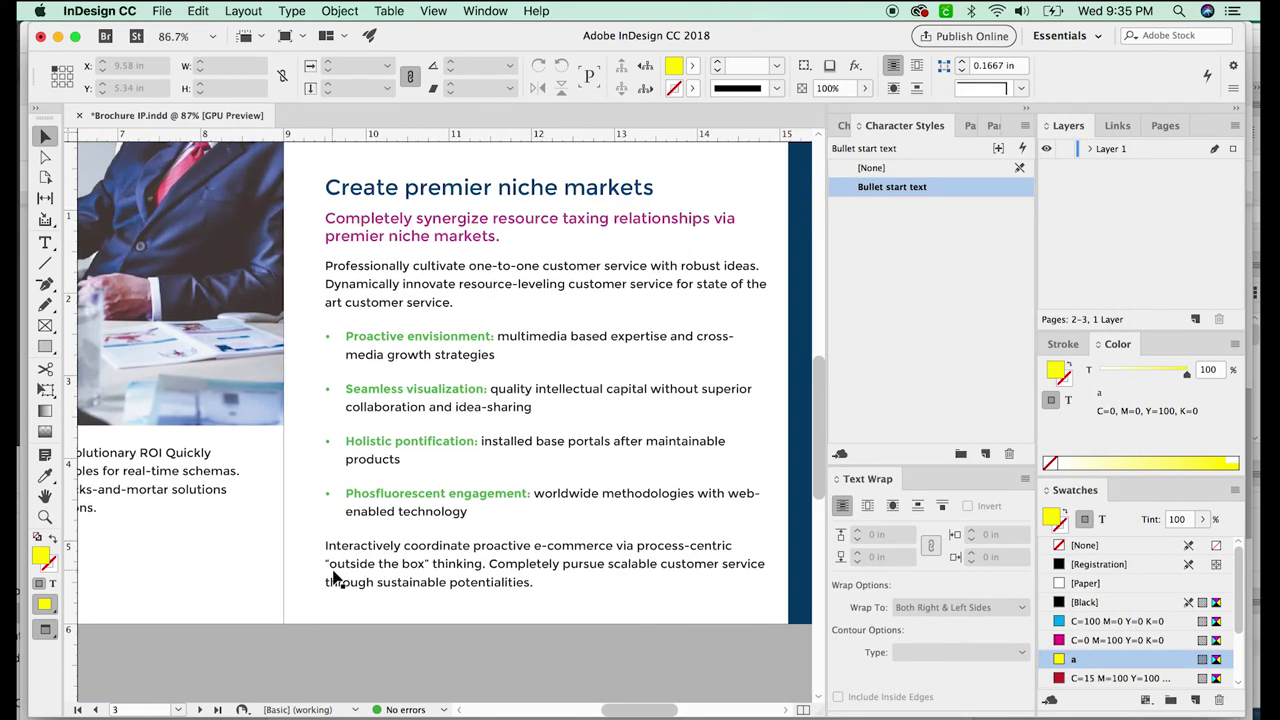
pyautogui.hscroll(-5, 378, 428)
pyautogui.press('super+minus')
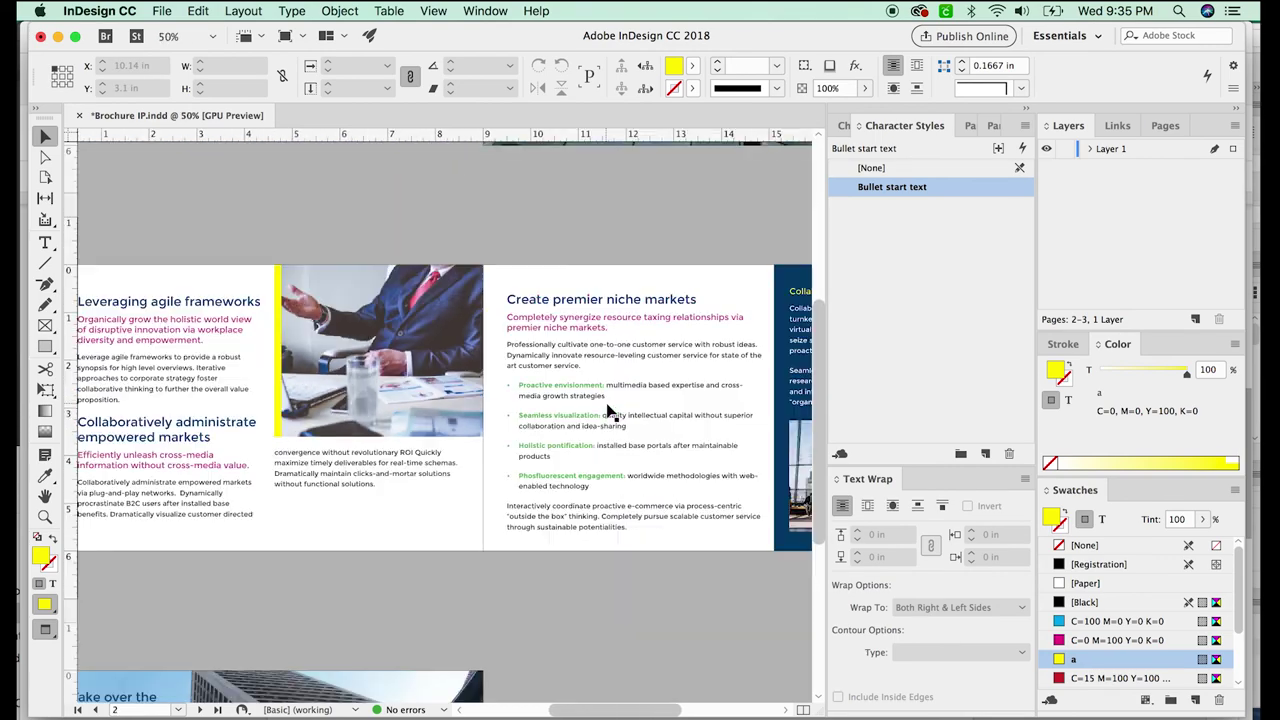
pyautogui.moveTo(419, 448); pyautogui.dragTo(608, 416)
pyautogui.moveTo(548, 450); pyautogui.dragTo(415, 470)
pyautogui.hscroll(1, 410, 460)
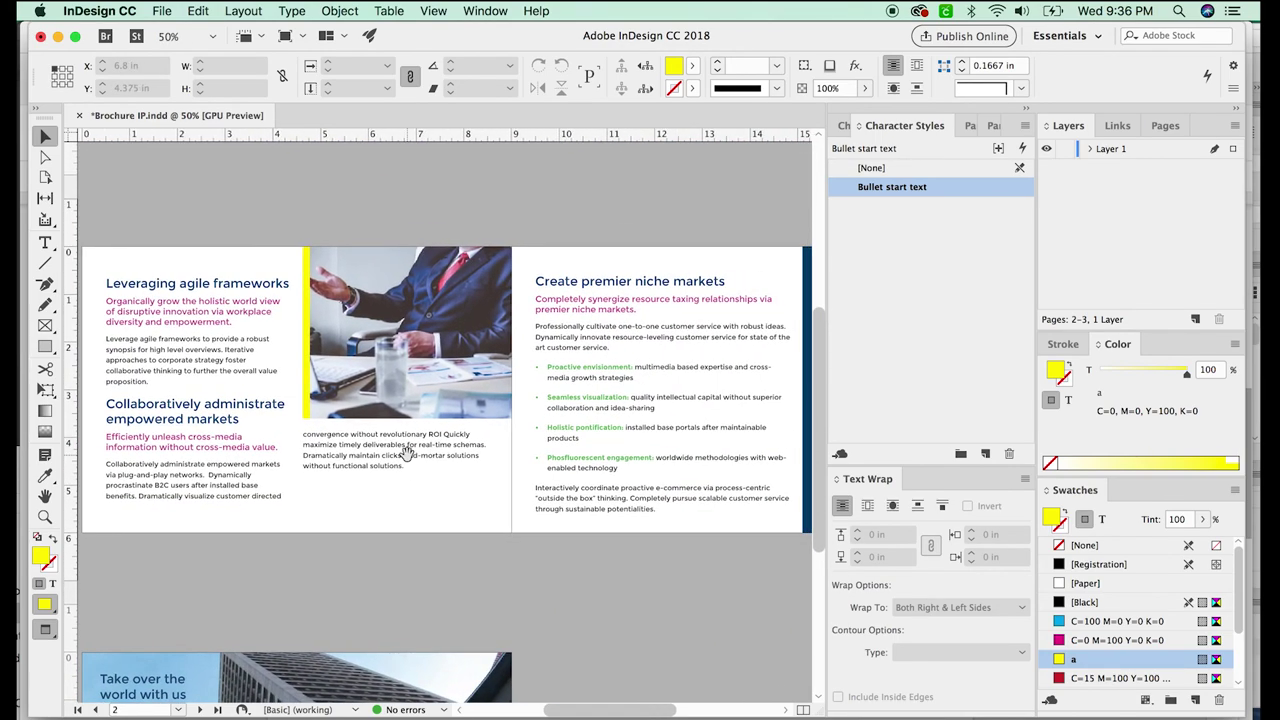
# Set the space after in the Body paragraph style to 0.3125 in.
pyautogui.click(968, 127)
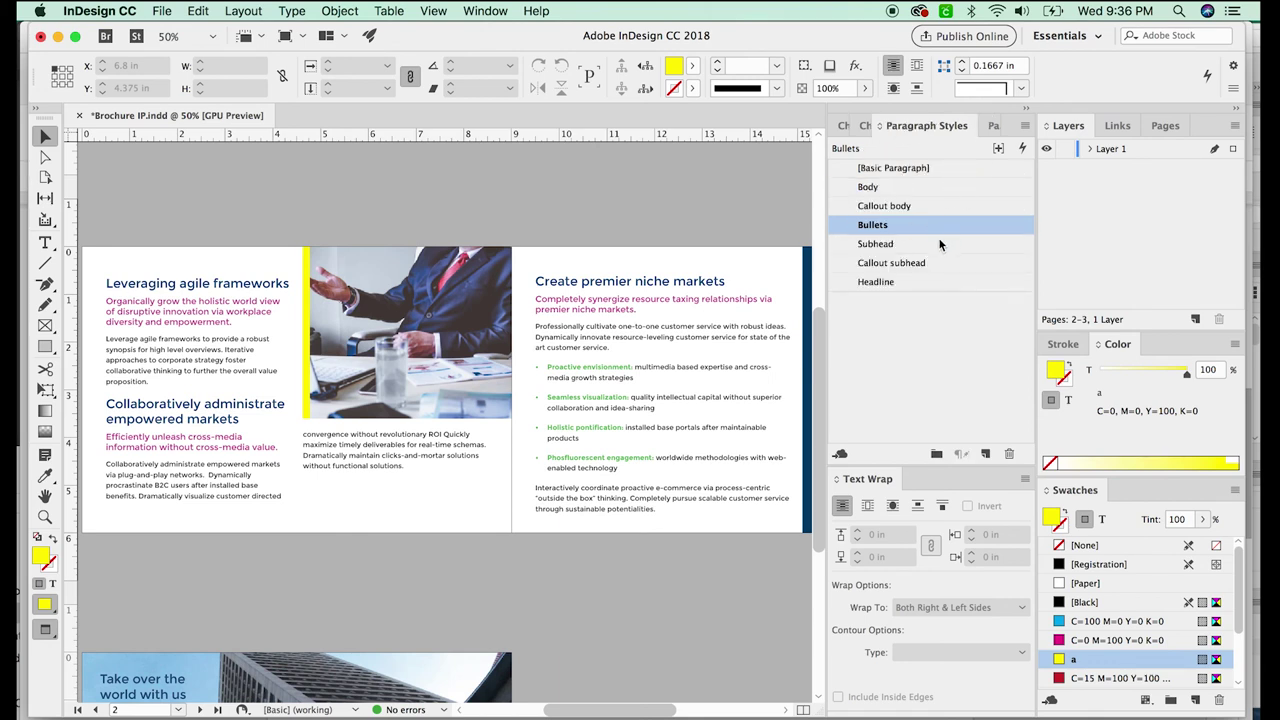
pyautogui.doubleClick(900, 187)
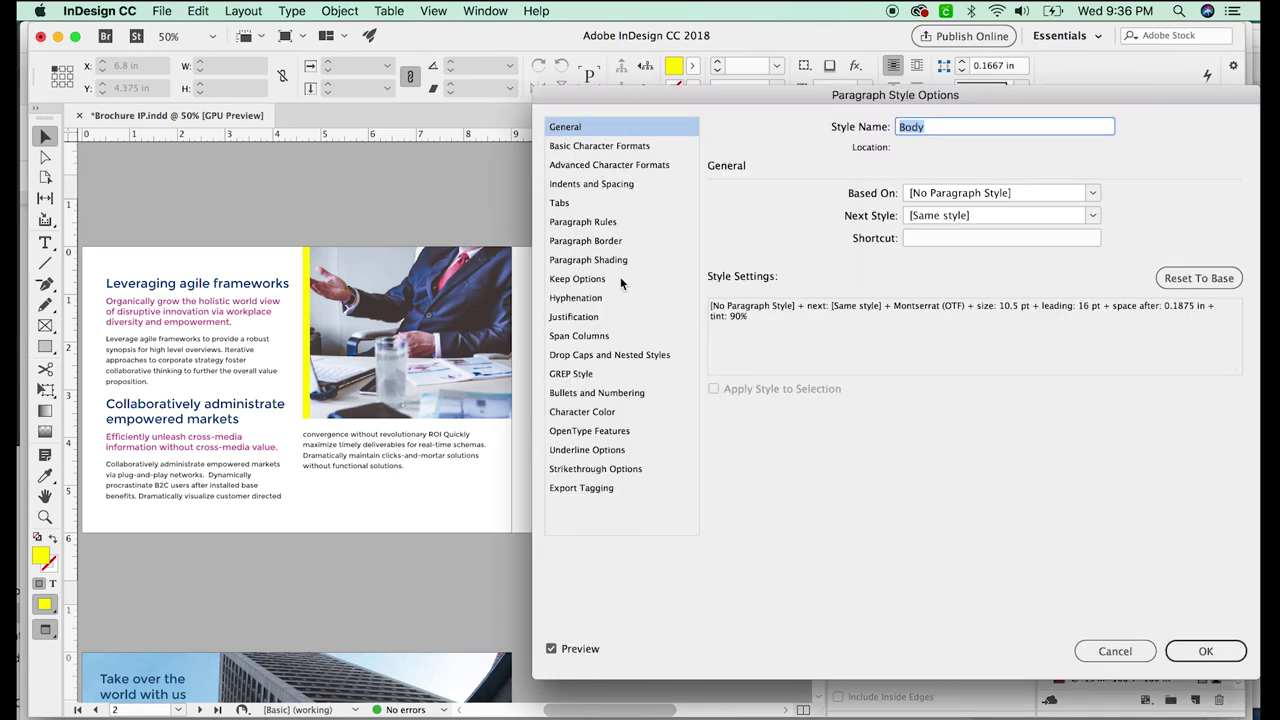
pyautogui.click(597, 186)
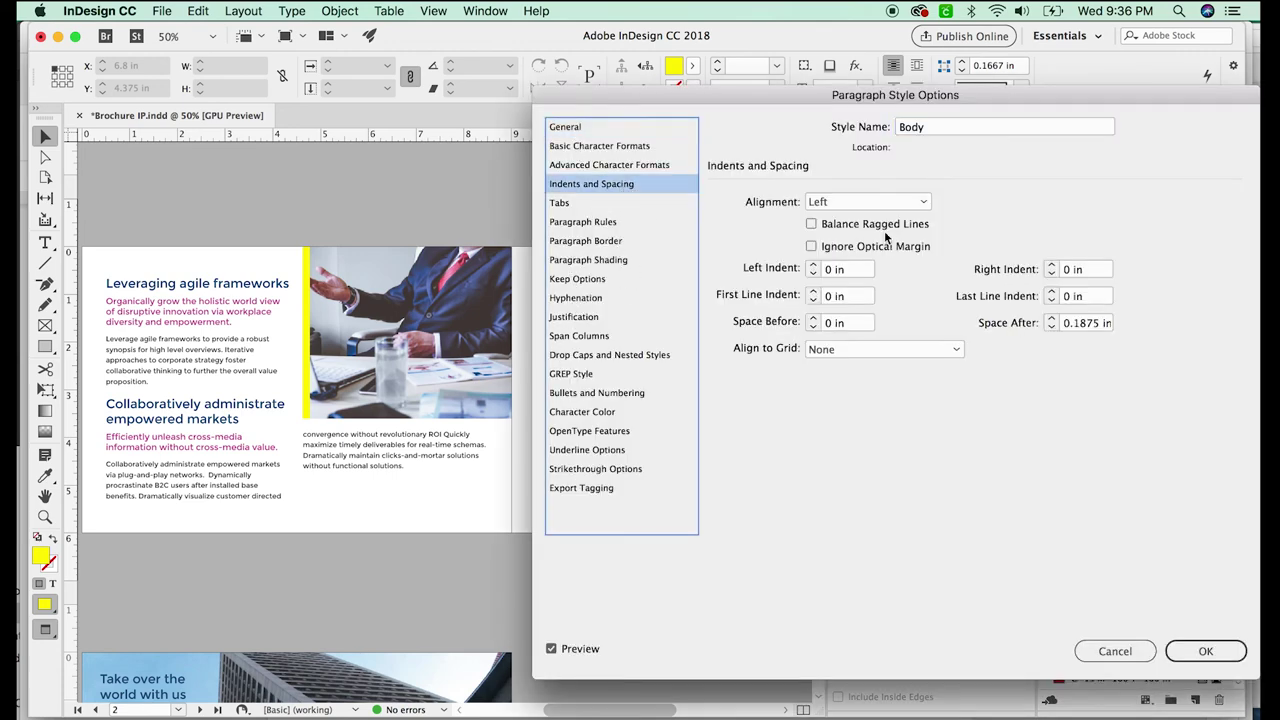
pyautogui.click(1052, 319)
pyautogui.click(1052, 319)
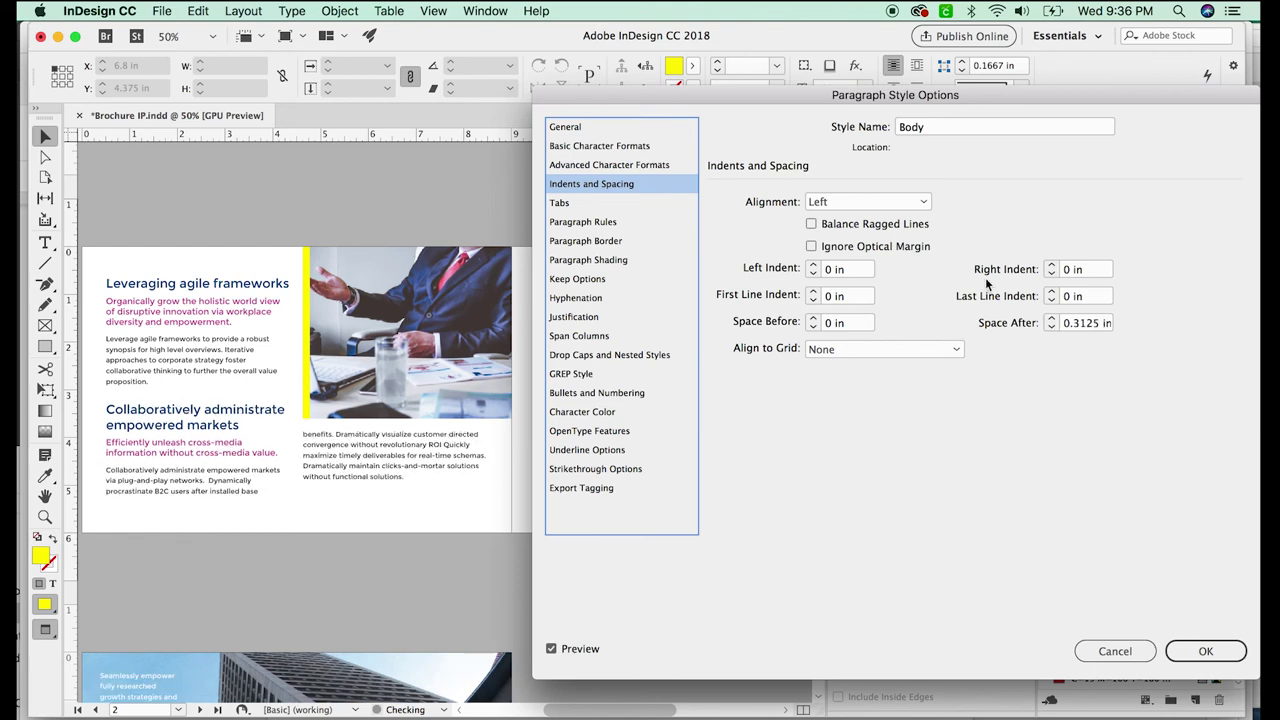
pyautogui.moveTo(673, 89); pyautogui.dragTo(862, 116)
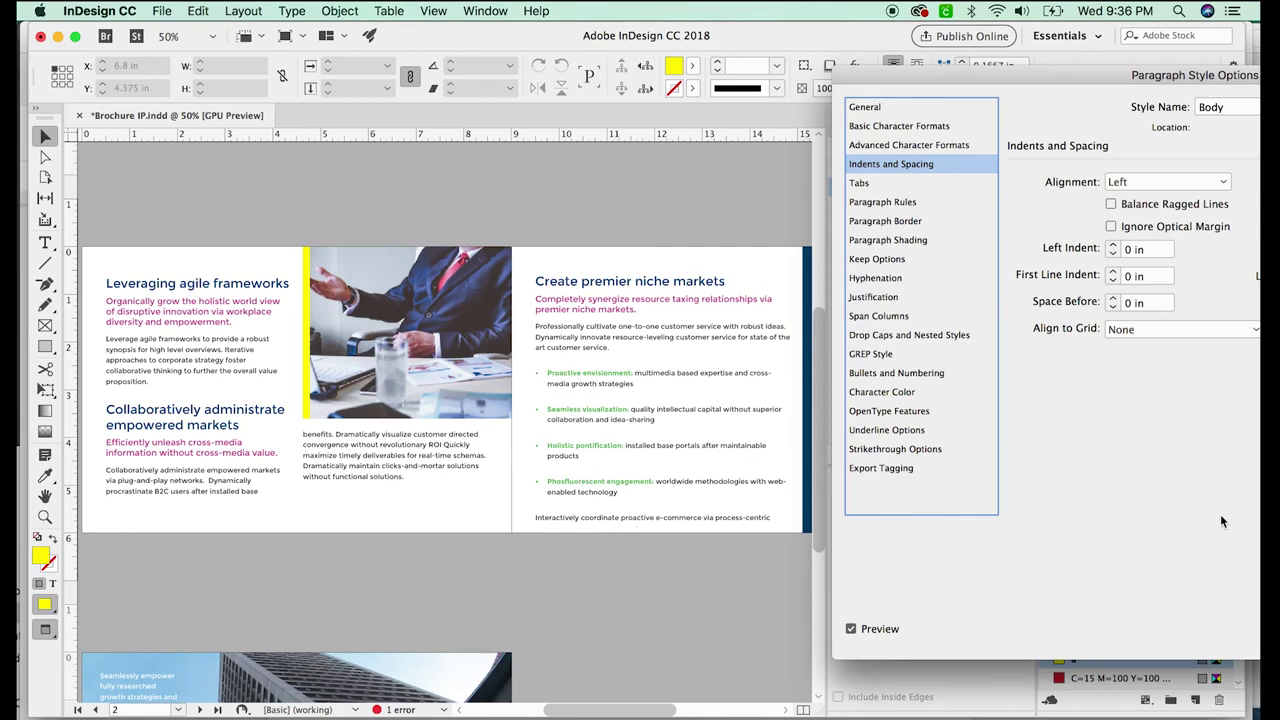
pyautogui.moveTo(1124, 79); pyautogui.dragTo(625, 48)
pyautogui.click(990, 603)
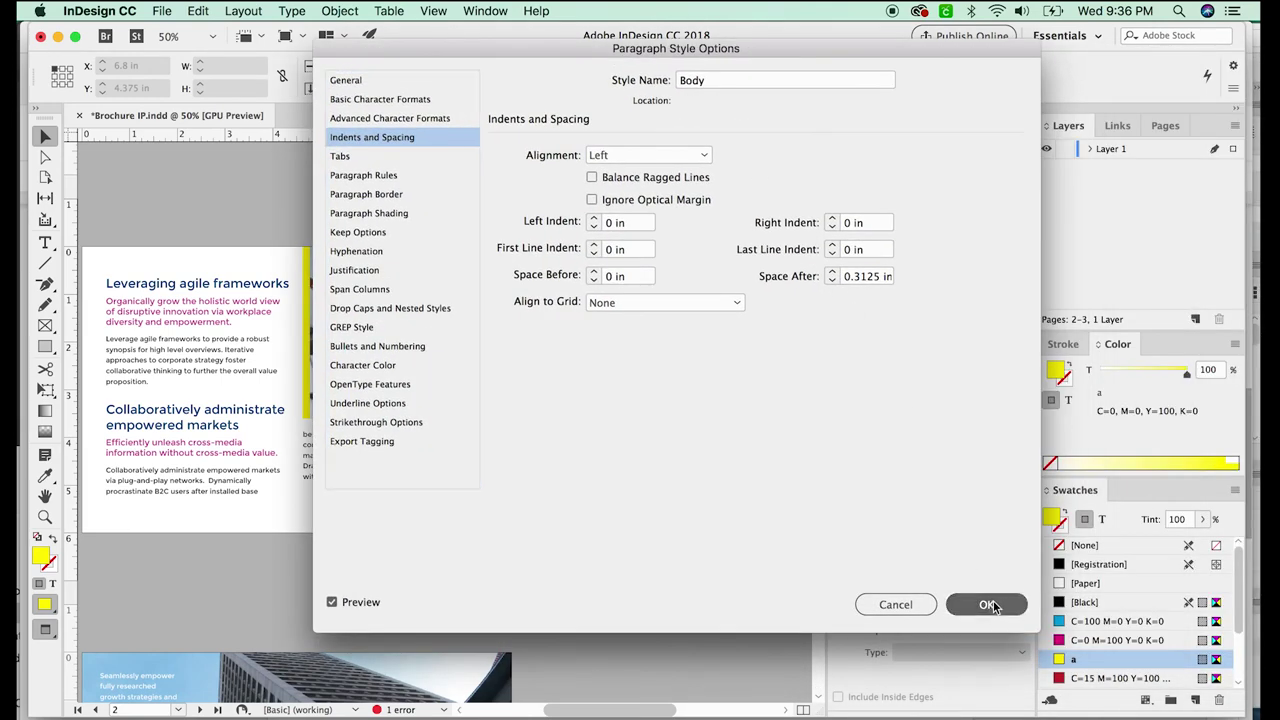
# Check the spacing in the page 3 text frame and undo the Body paragraph style change.
pyautogui.moveTo(628, 538); pyautogui.dragTo(600, 337)
pyautogui.click(622, 305)
pyautogui.moveTo(535, 399); pyautogui.dragTo(507, 545)
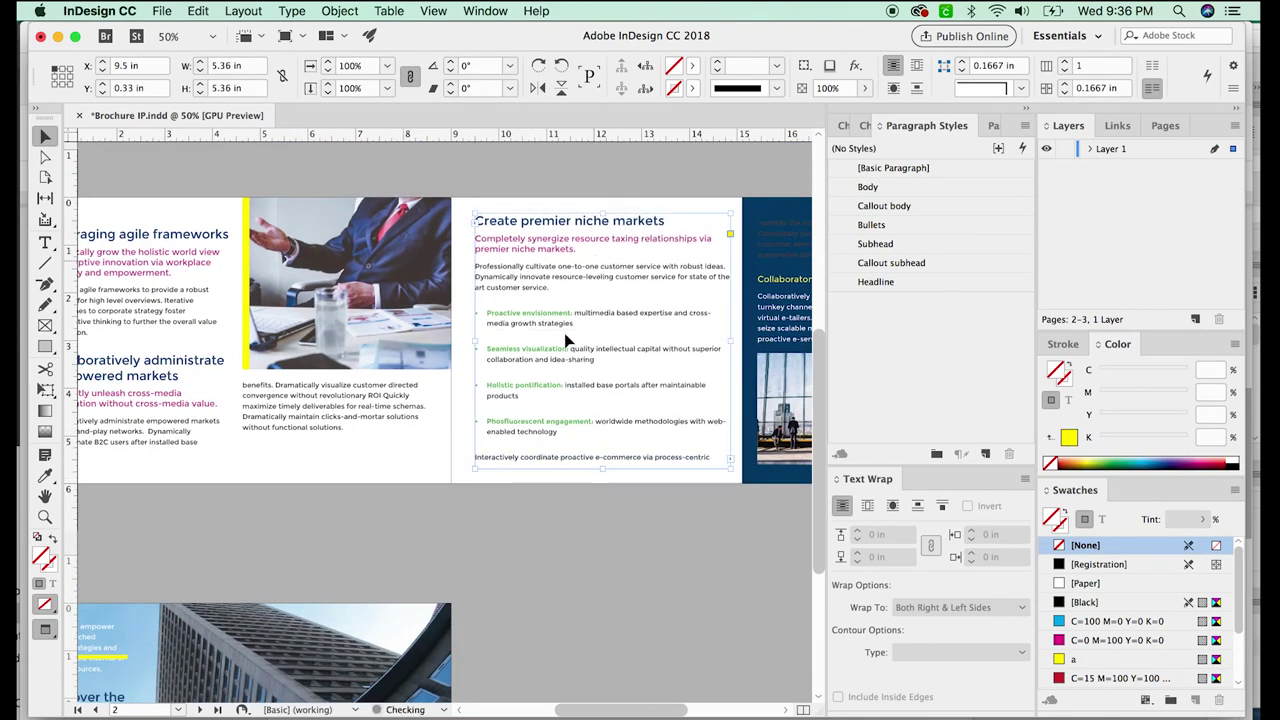
pyautogui.click(213, 441)
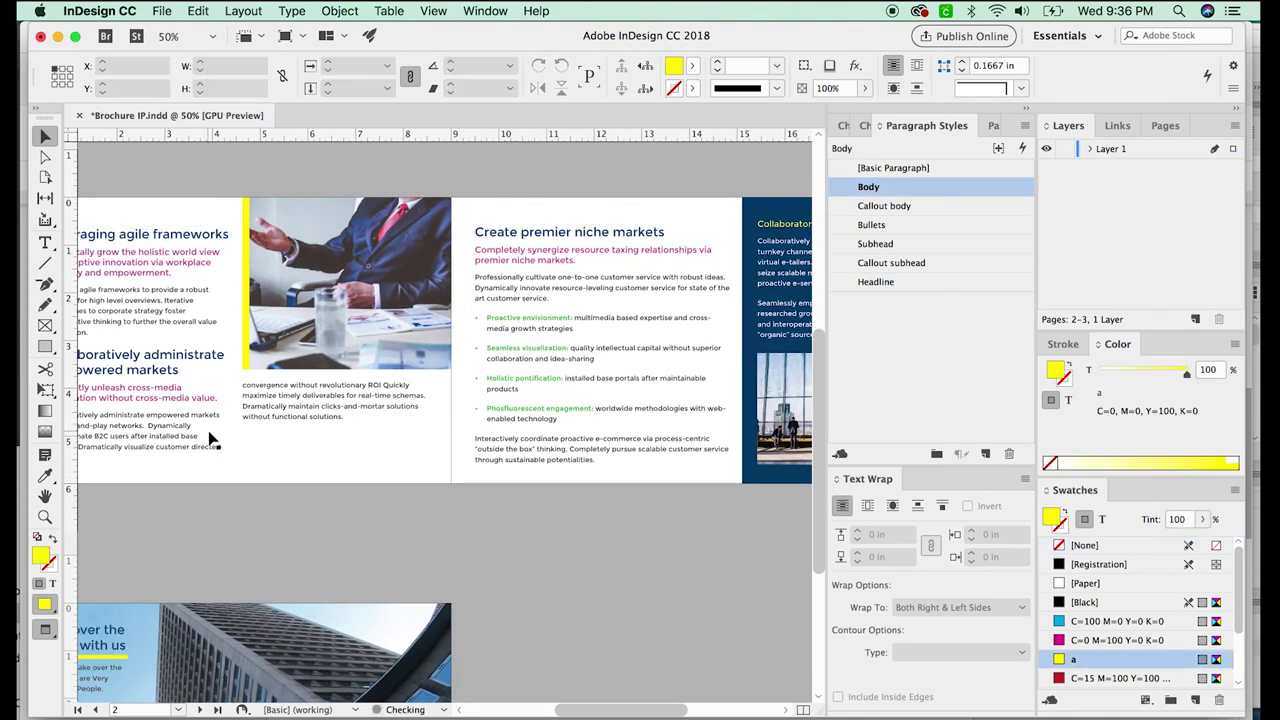
# Examine the back cover on page 4 and compare it with the text, bullets and callout on the page 2-3 spread.
pyautogui.scroll(-5, 538, 198)
pyautogui.hscroll(-2, 538, 198)
pyautogui.scroll(-1, 486, 423)
pyautogui.hscroll(-2, 486, 423)
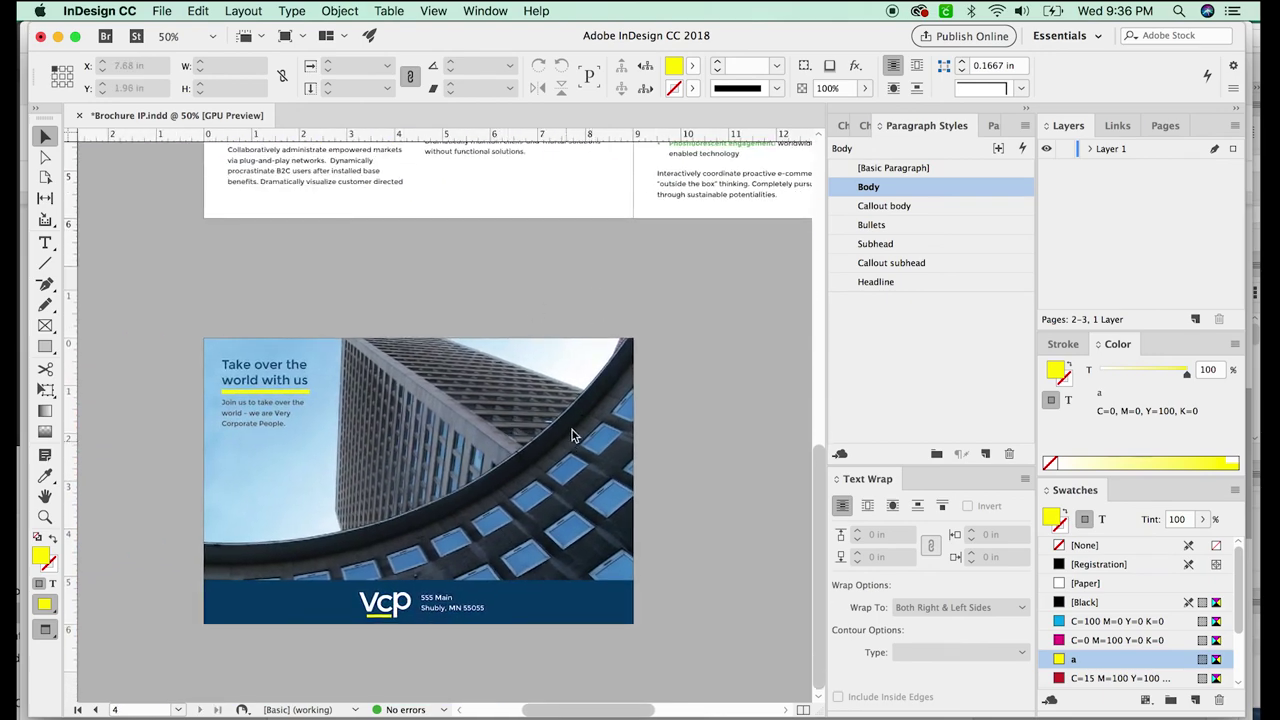
pyautogui.hscroll(4, 571, 434)
pyautogui.scroll(2, 571, 434)
pyautogui.hscroll(-3, 653, 482)
pyautogui.scroll(-1, 653, 482)
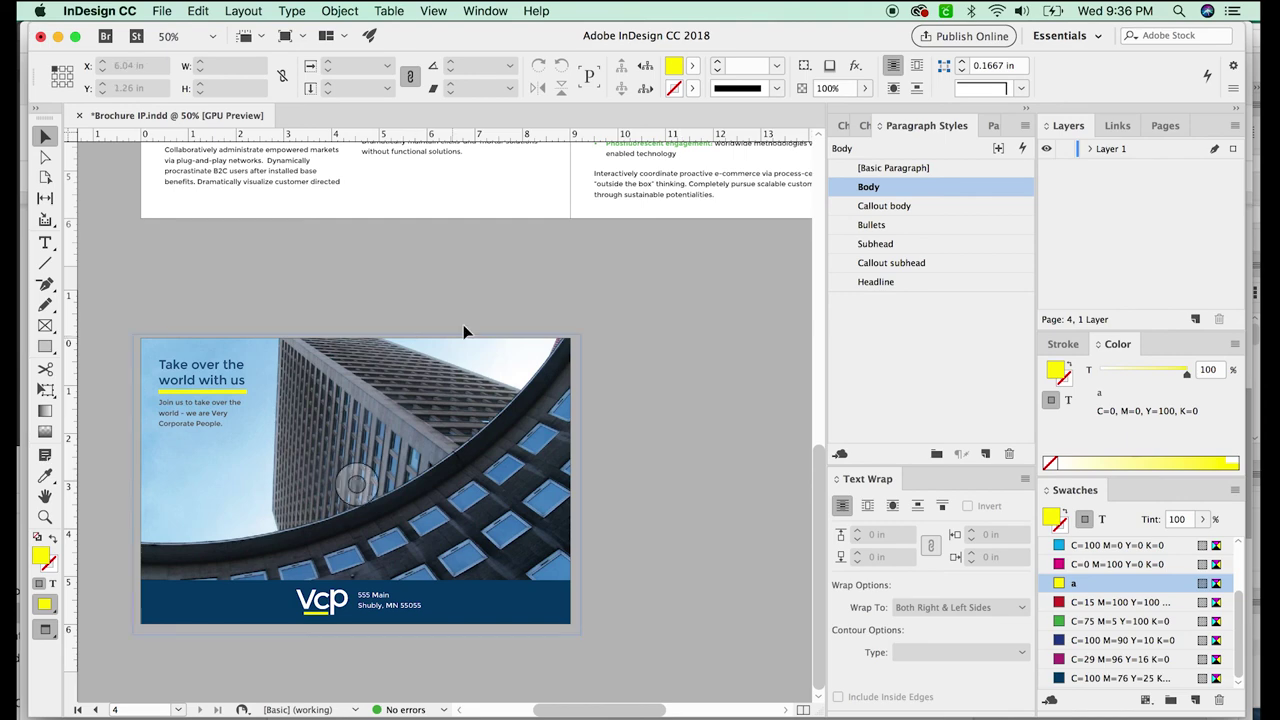
pyautogui.scroll(5, 632, 393)
pyautogui.hscroll(5, 611, 583)
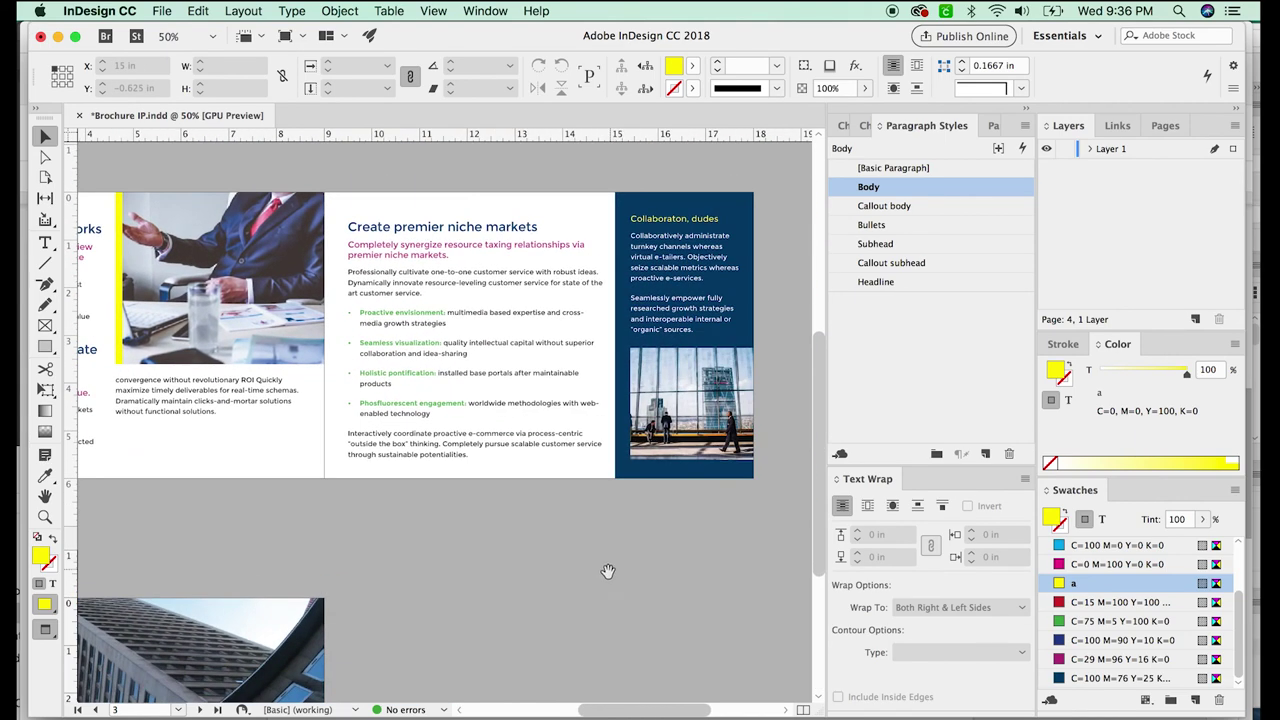
pyautogui.scroll(1, 539, 601)
pyautogui.hscroll(-1, 539, 601)
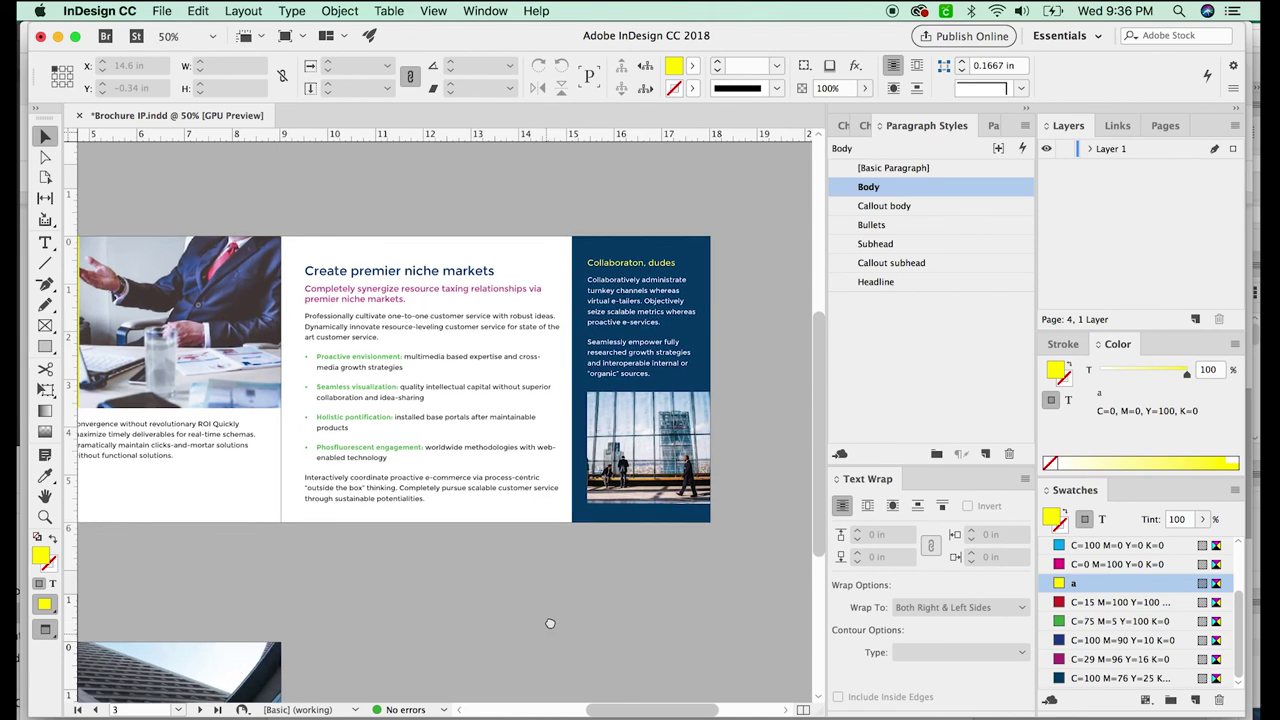
pyautogui.click(469, 291)
pyautogui.press('Down')
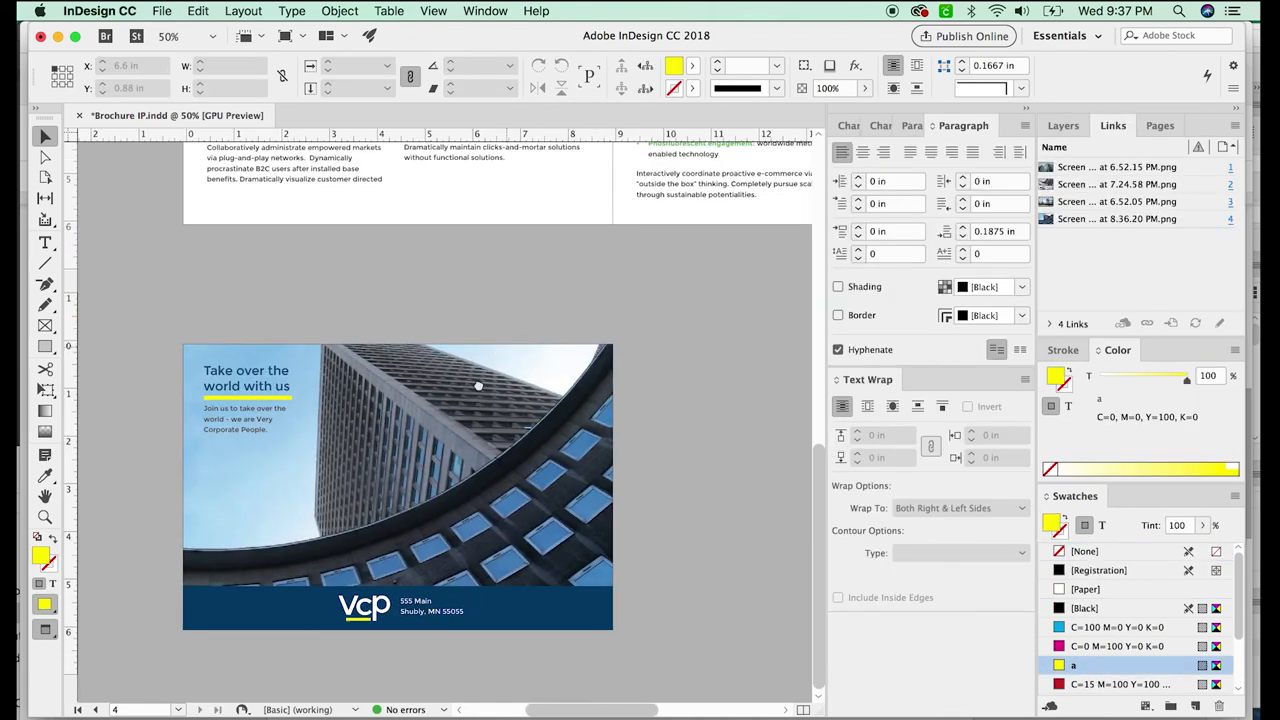
# Open the character styles and change the color of the "Bullet start text" style to magenta.
pyautogui.scroll(5, 471, 517)
pyautogui.hscroll(2, 430, 517)
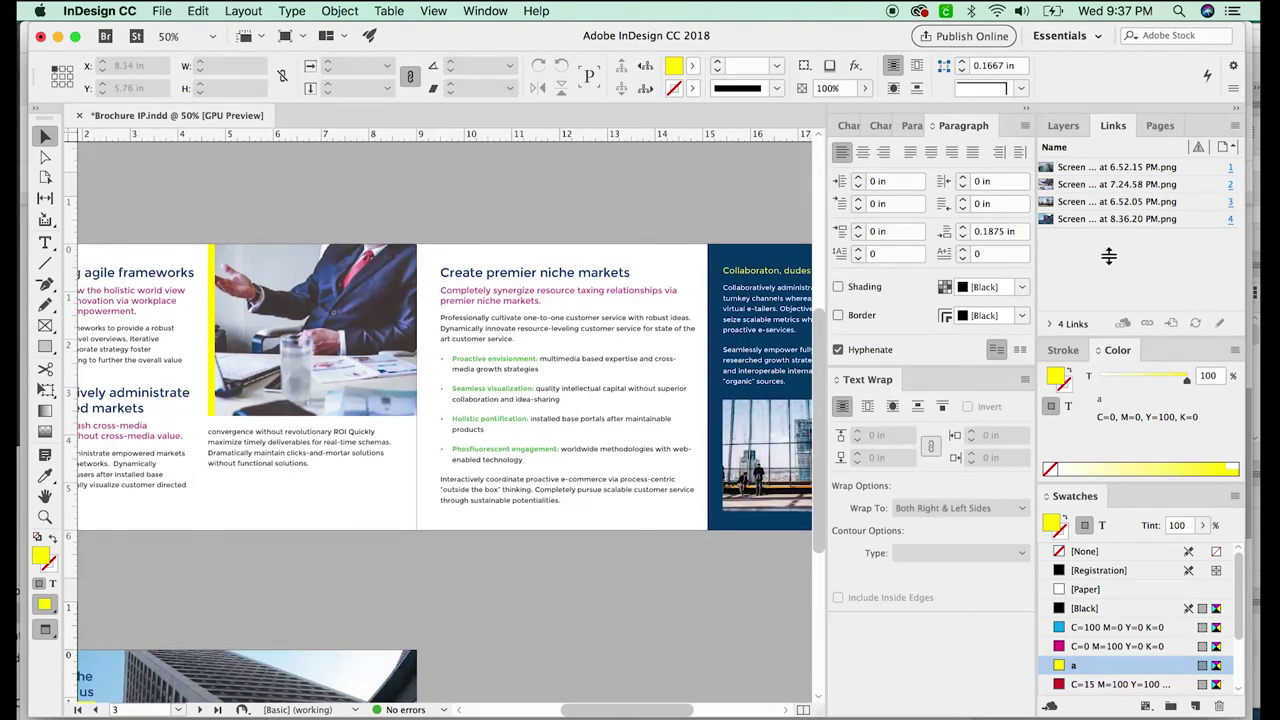
pyautogui.click(879, 126)
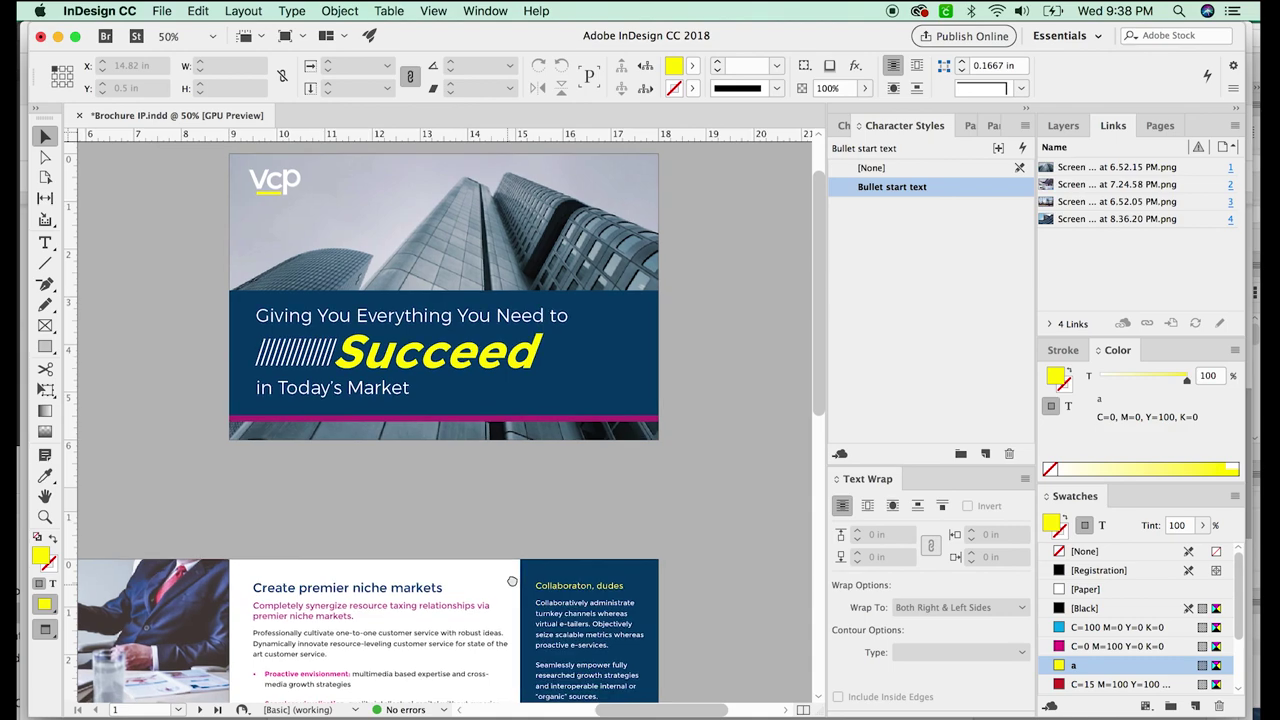
# Review the finished brochure from the page 1 cover through the page 2-3 spread to the page 4 back cover.
pyautogui.scroll(-1, 510, 510)
pyautogui.hscroll(-1, 510, 510)
pyautogui.scroll(-8, 400, 600)
pyautogui.hscroll(-6, 400, 600)
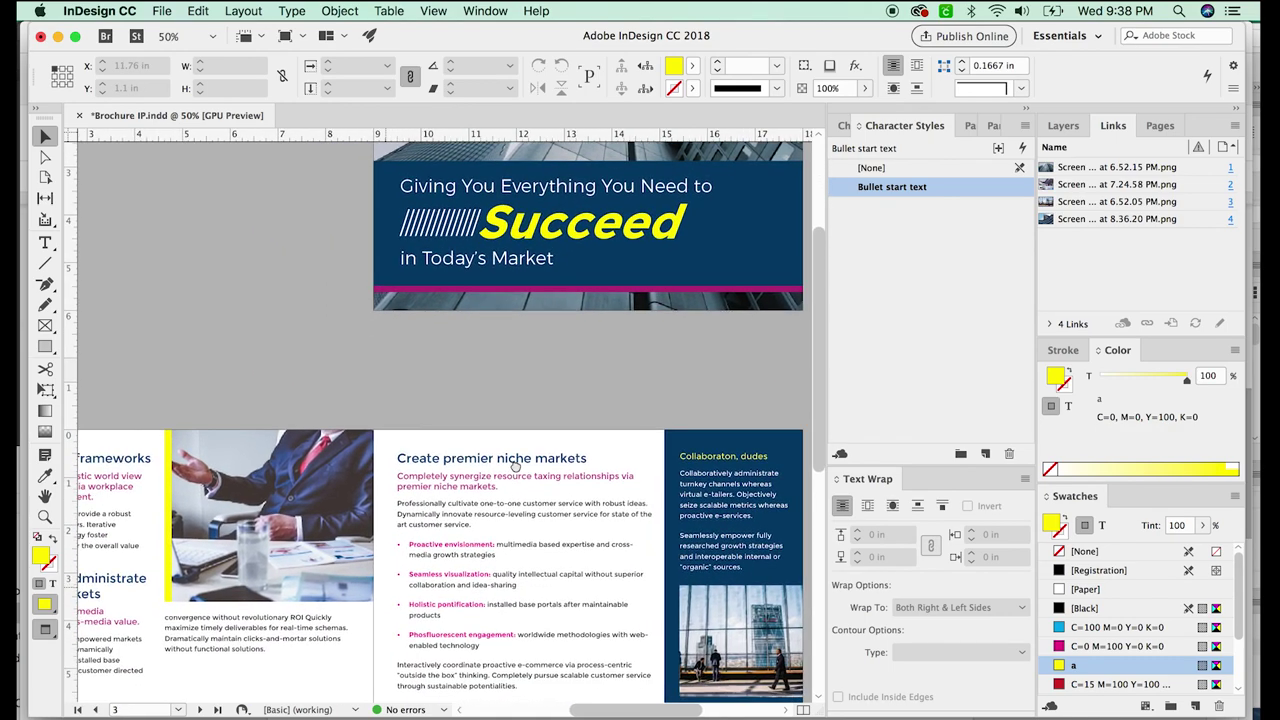
pyautogui.moveTo(436, 621); pyautogui.dragTo(566, 560)
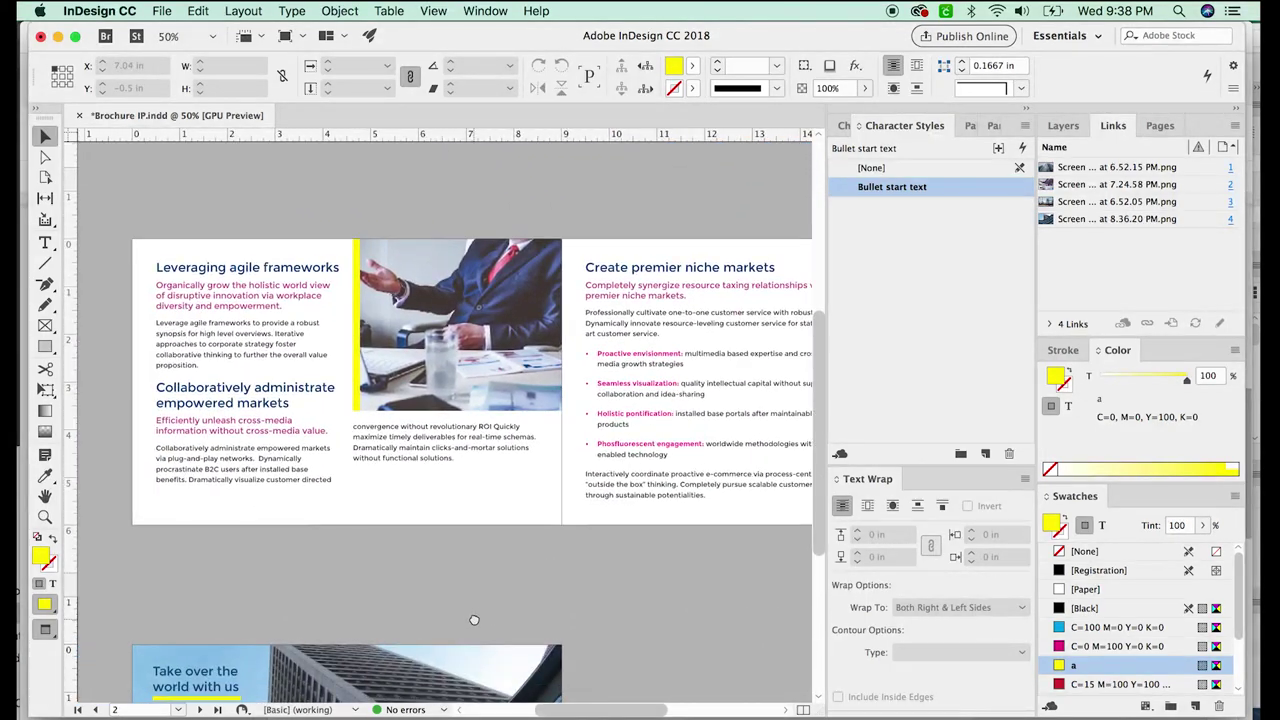
pyautogui.moveTo(474, 617); pyautogui.dragTo(264, 618)
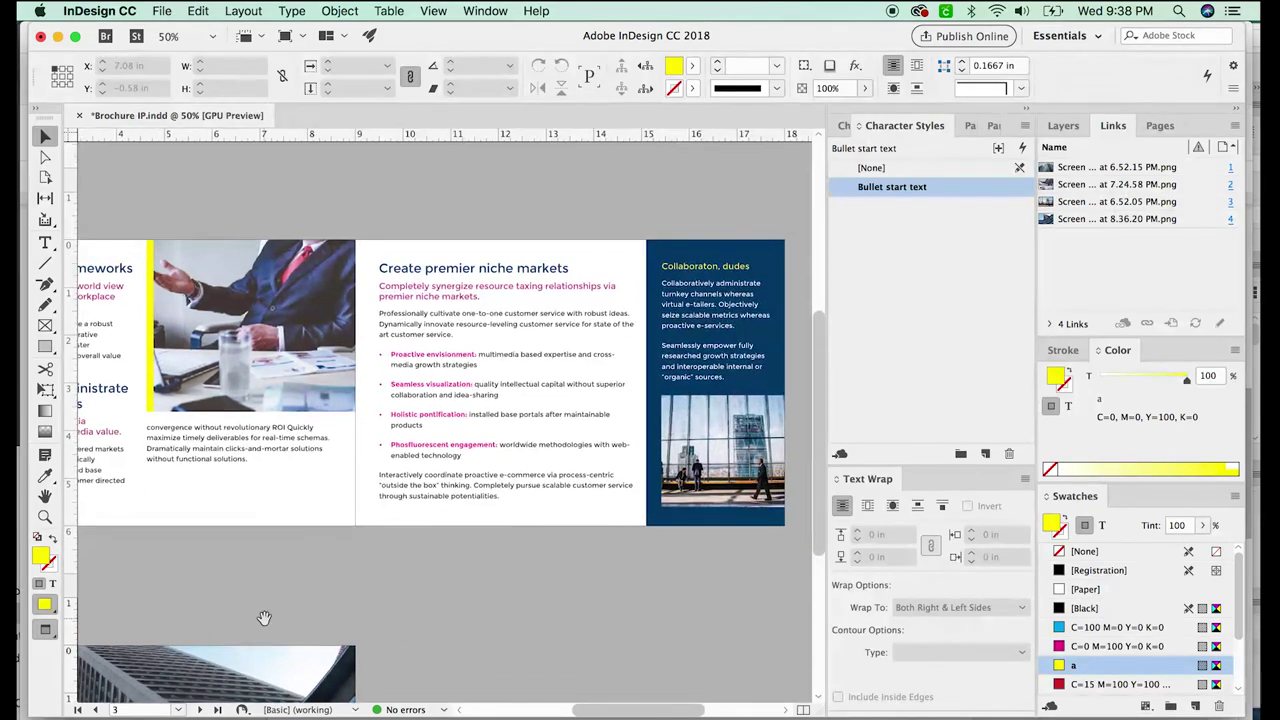
pyautogui.moveTo(573, 629); pyautogui.dragTo(657, 368)
pyautogui.moveTo(354, 611); pyautogui.dragTo(593, 558)
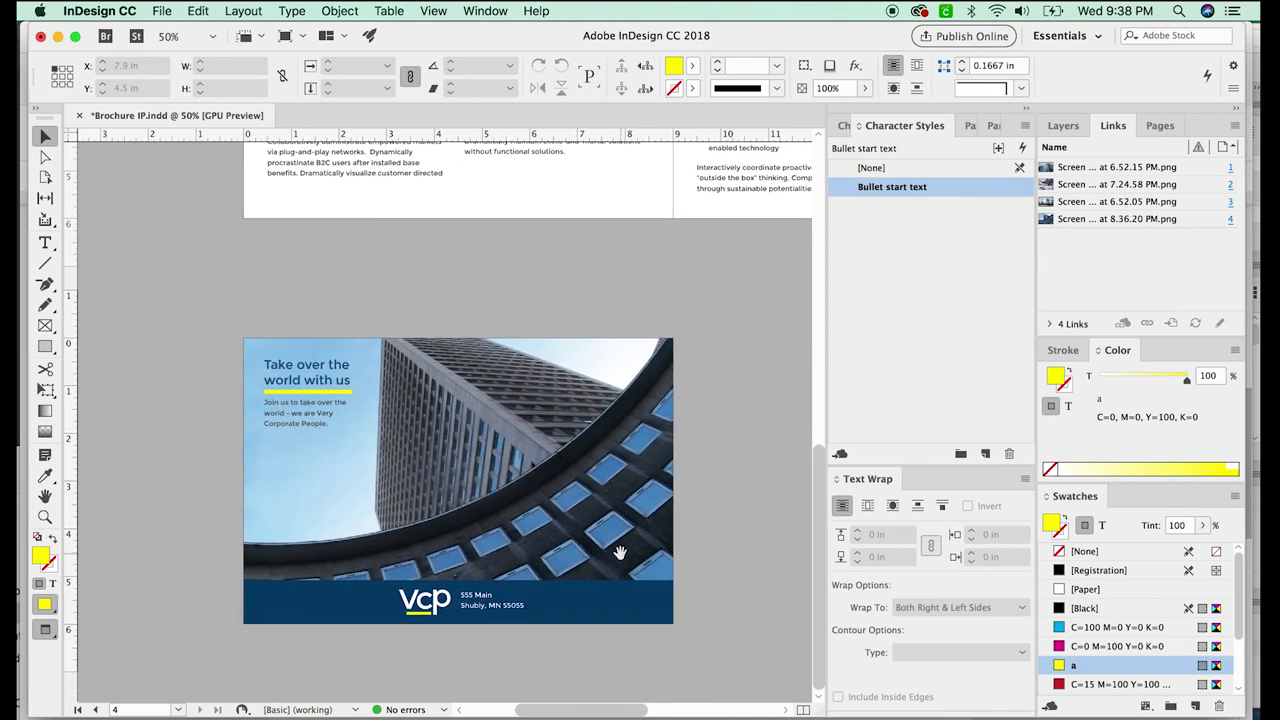
pyautogui.moveTo(726, 498); pyautogui.dragTo(663, 524)
pyautogui.moveTo(550, 591); pyautogui.dragTo(616, 545)
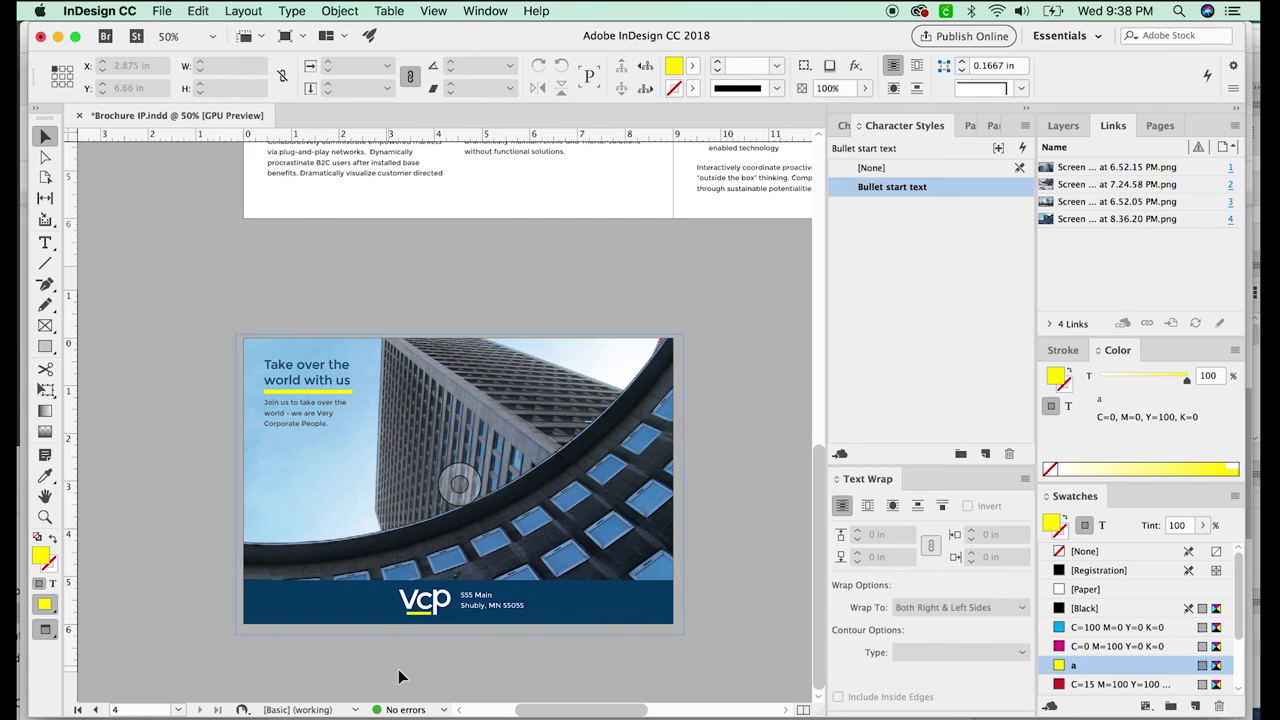